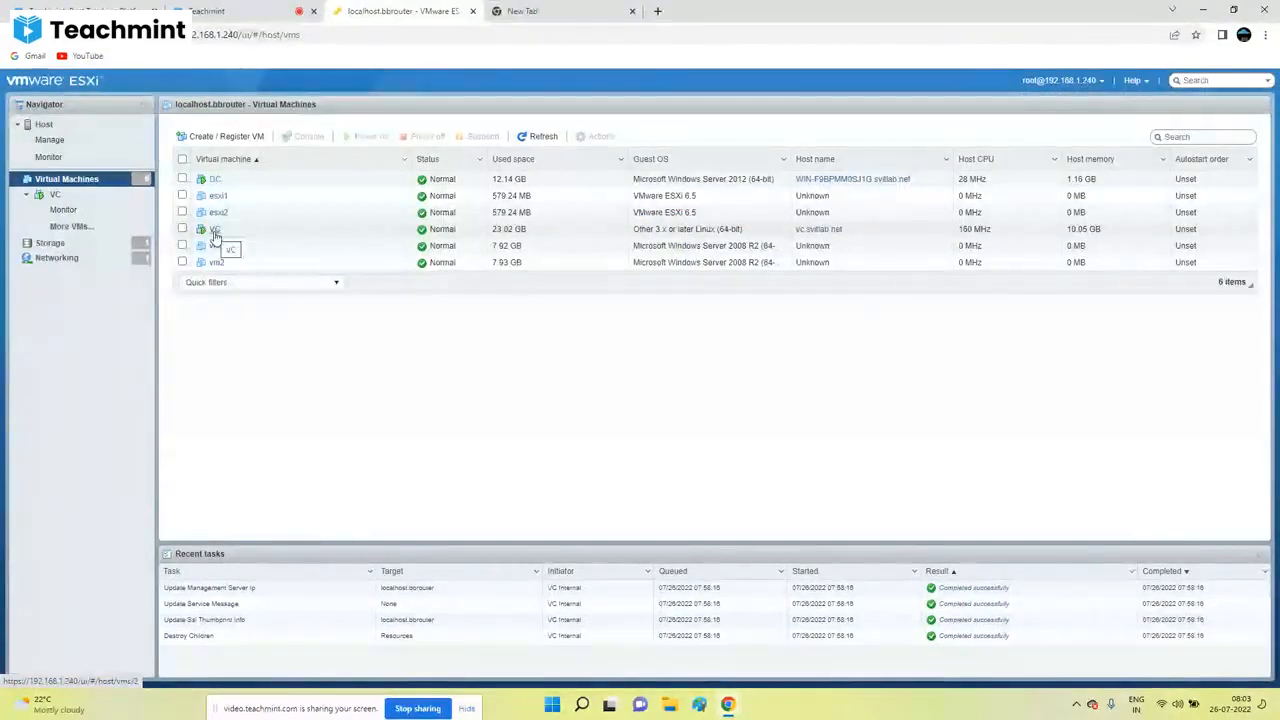
Step: Switch from the ESXi Host Client's virtual machine list to the empty new browser tab
click(608, 8)
Step: Load 192.168.1.200, launch the HTML5 vSphere Client, and move to the vc.svitlab.net session
click(436, 34)
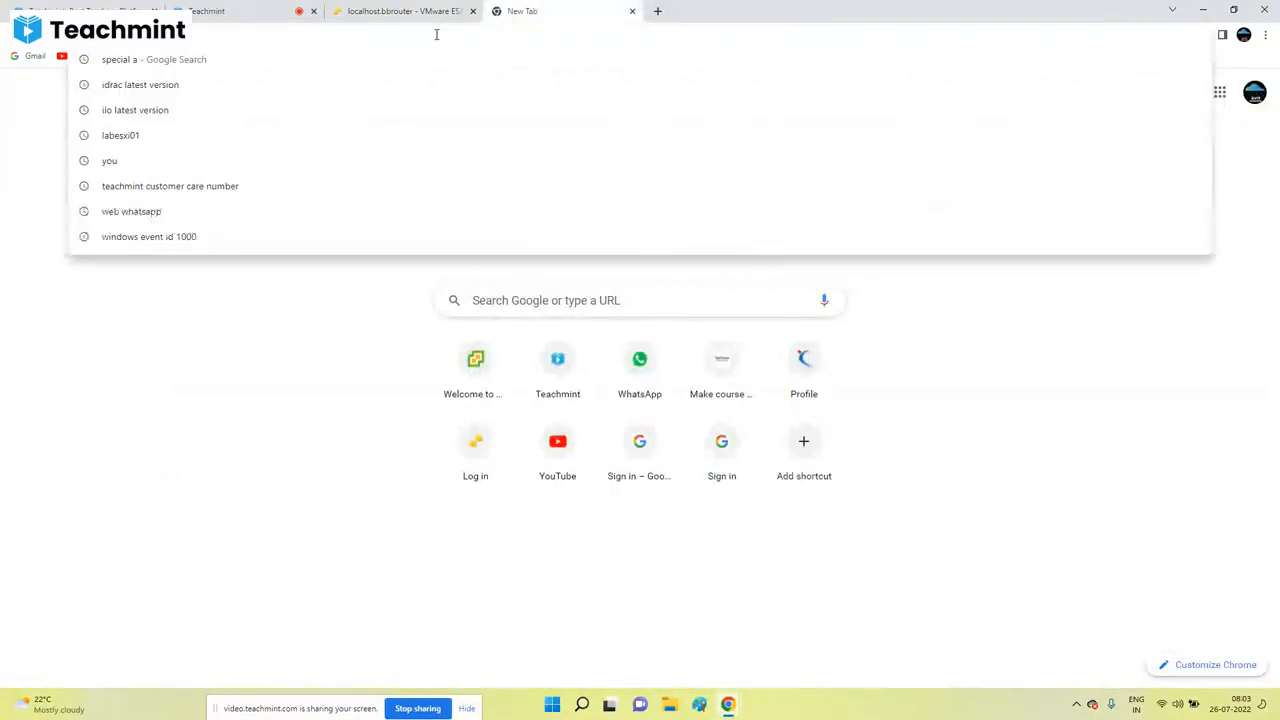
text(192)
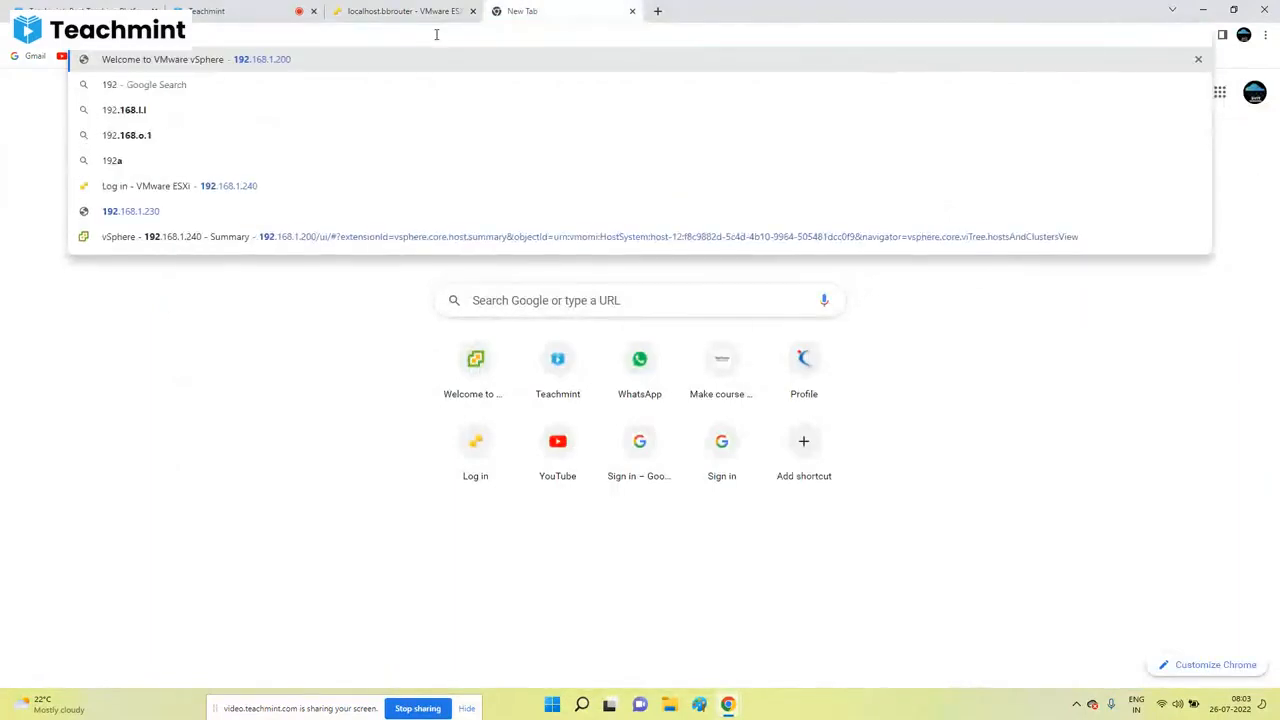
key(Right)
key(Return)
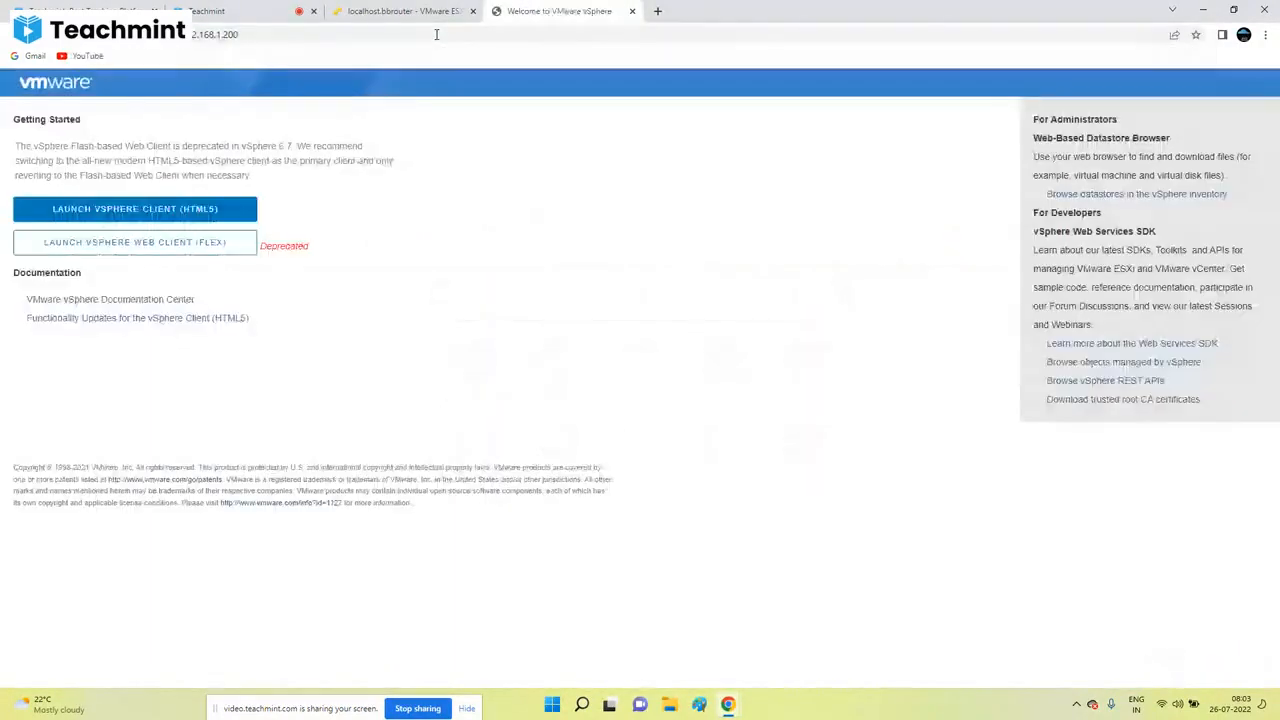
click(216, 207)
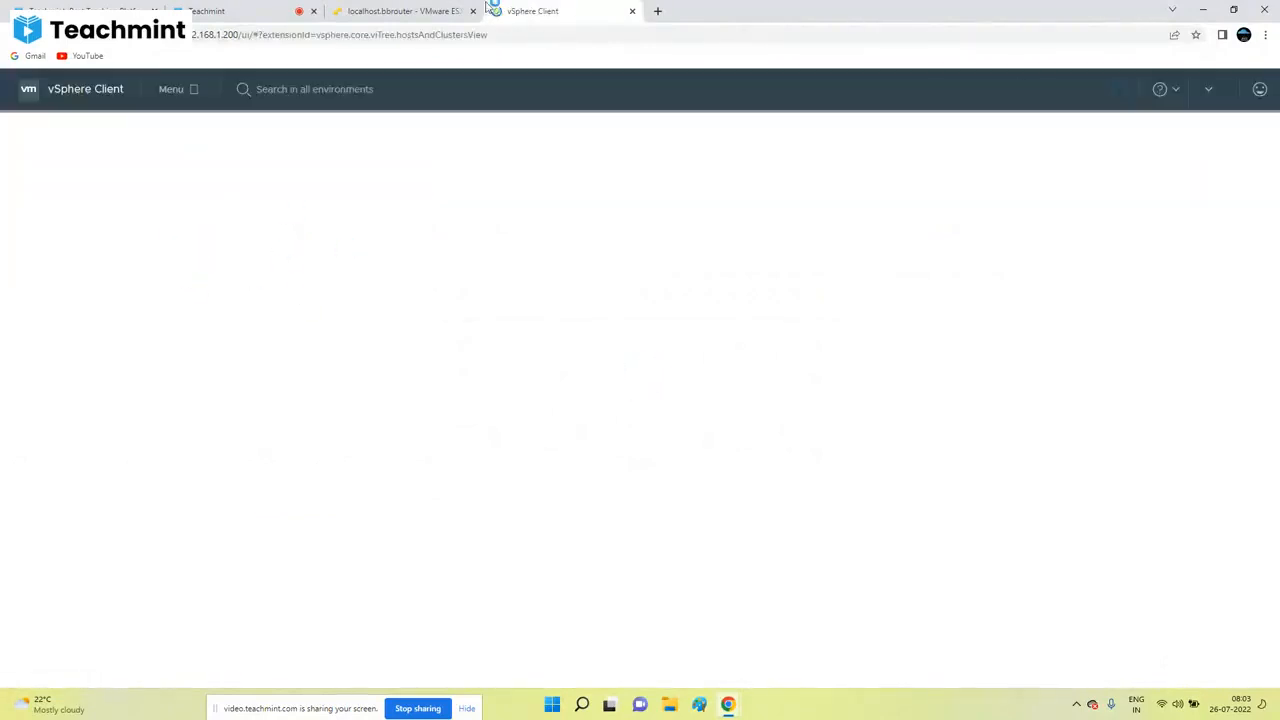
click(400, 11)
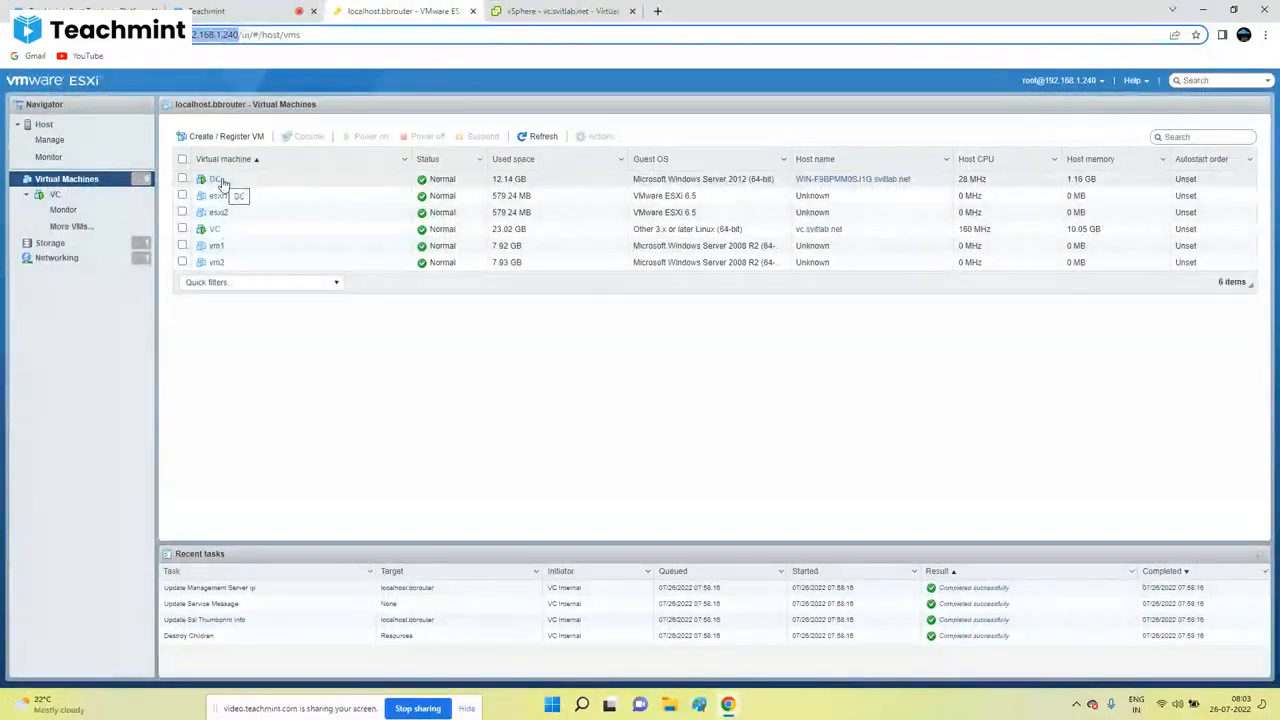
click(514, 7)
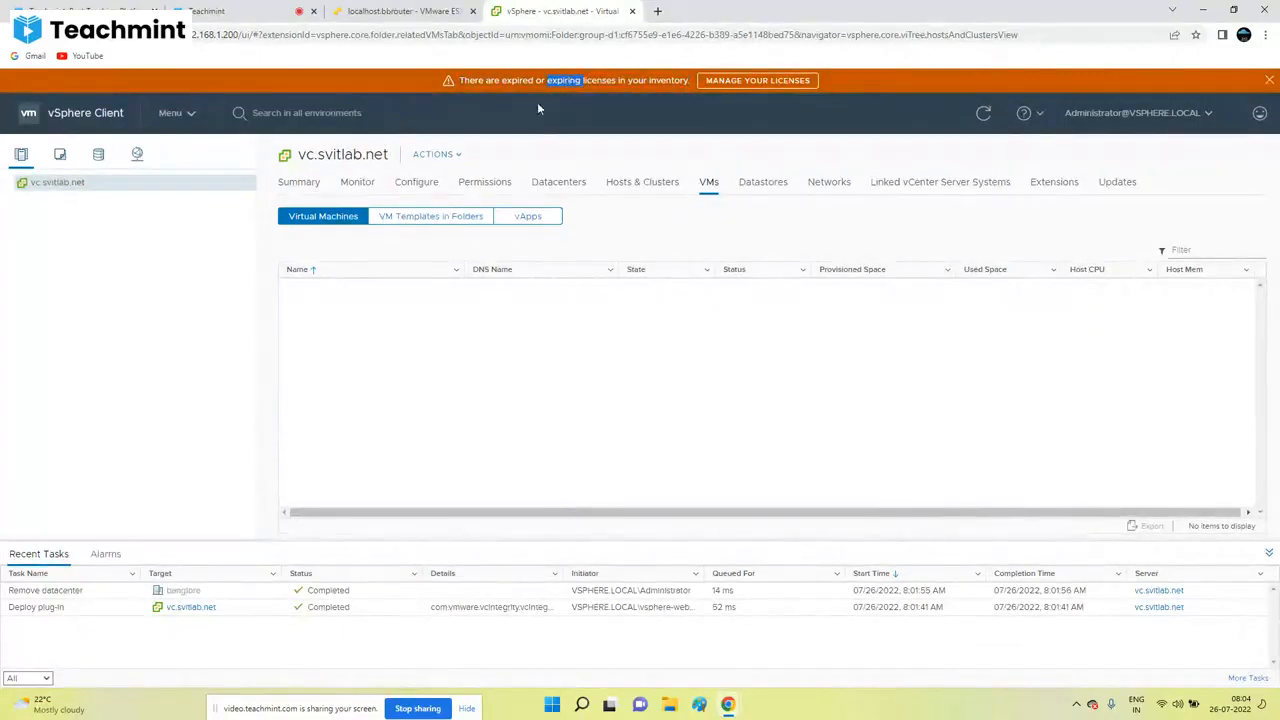
Step: Close the orange expired-licenses warning banner on vc.svitlab.net's VMs page
click(1269, 80)
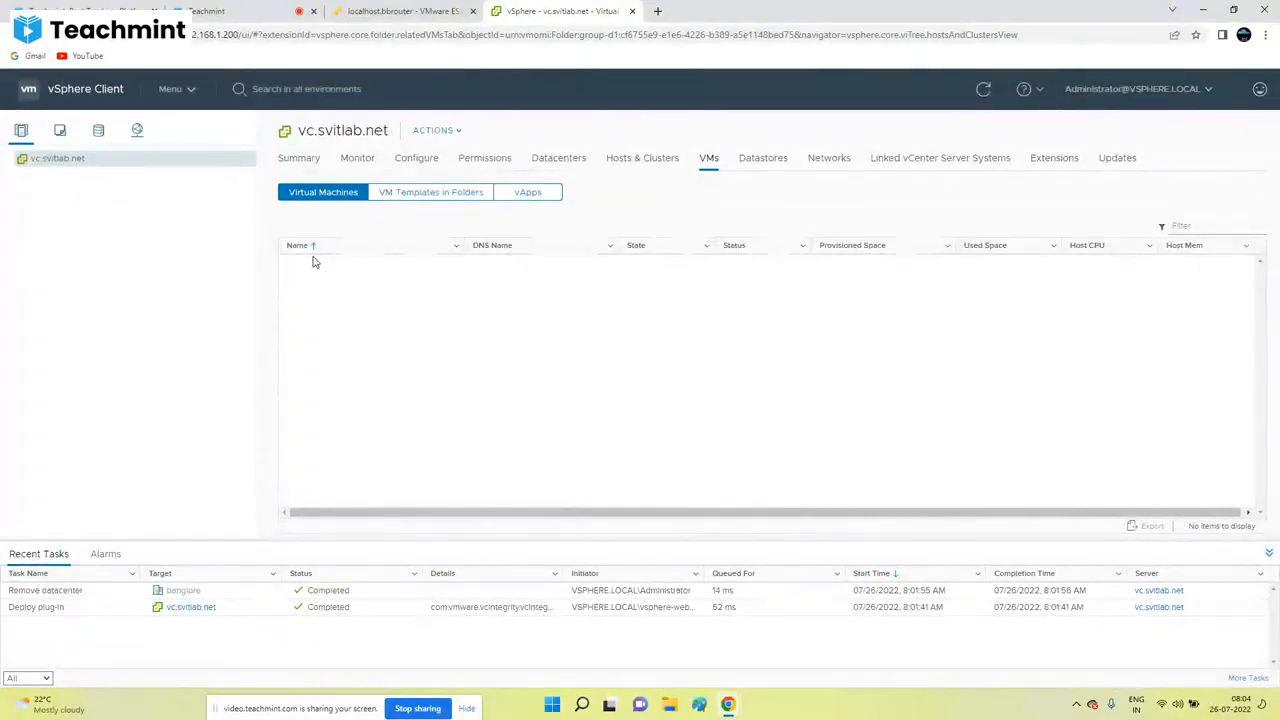
Step: Visit VMs and Templates, then go to Administration to see the 15 access-control roles
click(192, 91)
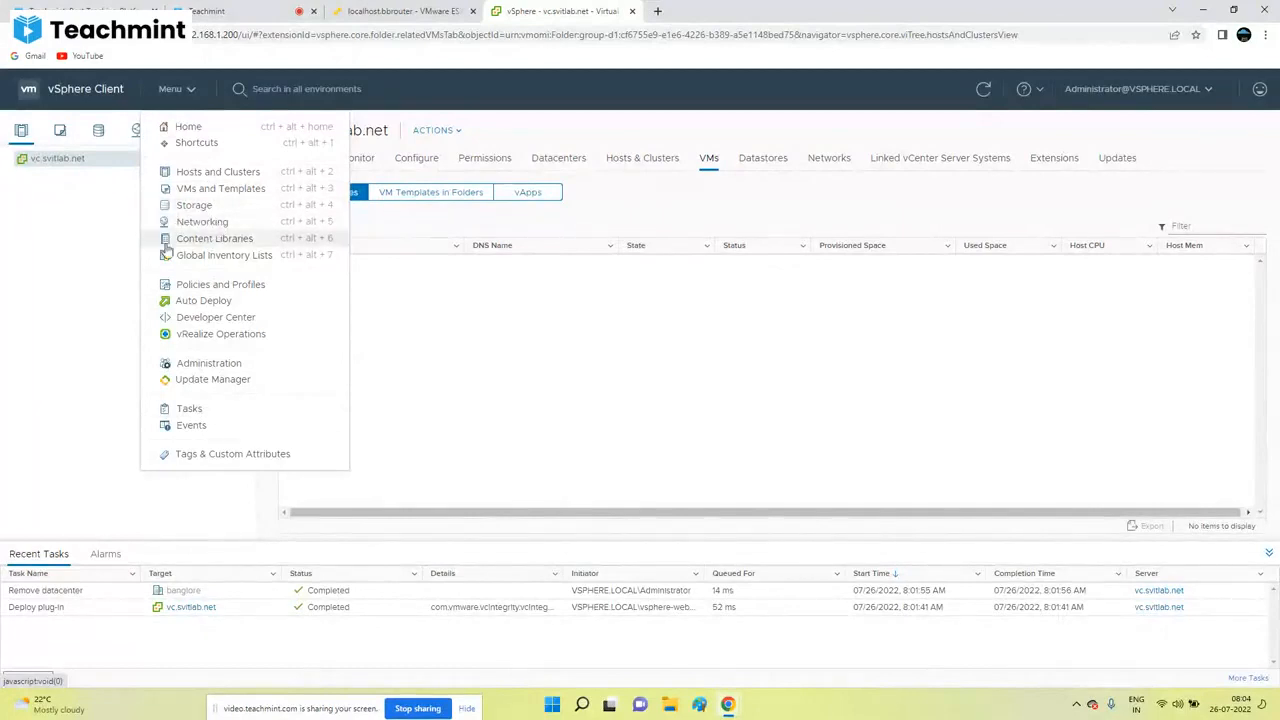
click(218, 190)
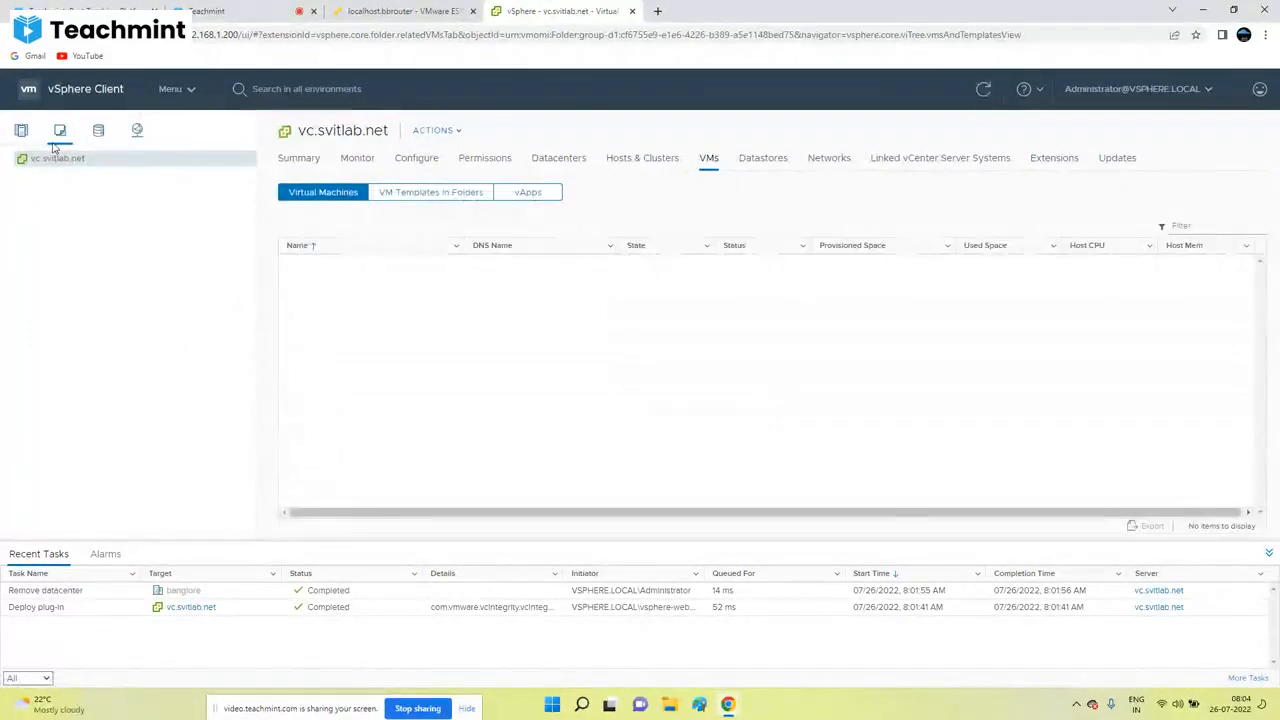
click(172, 89)
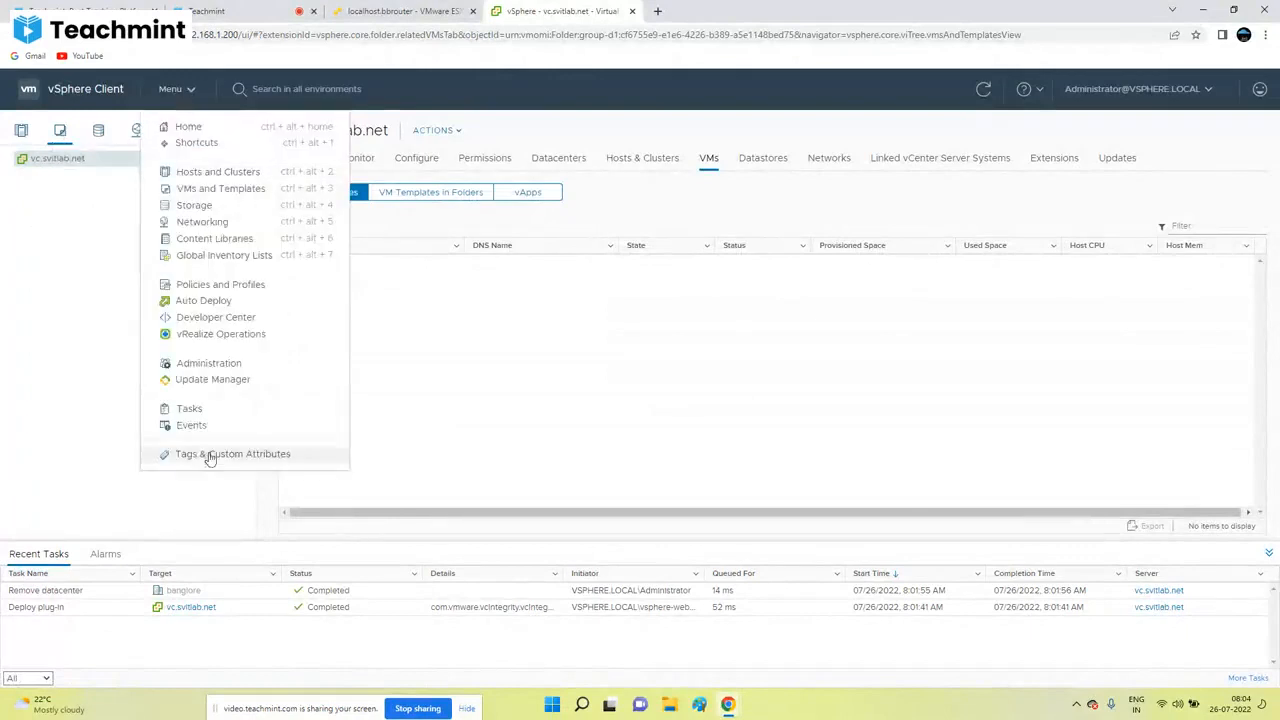
click(214, 364)
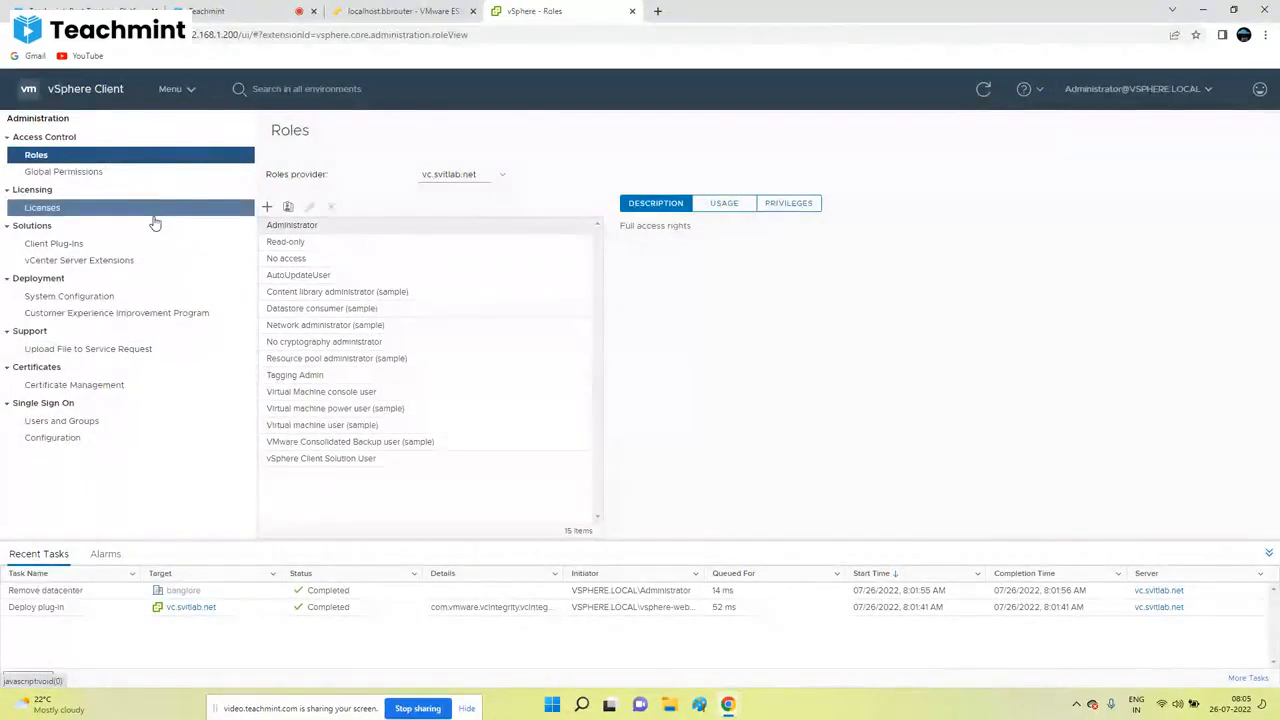
Step: Visit Update Manager, then return to the Hosts and Clusters inventory
click(190, 90)
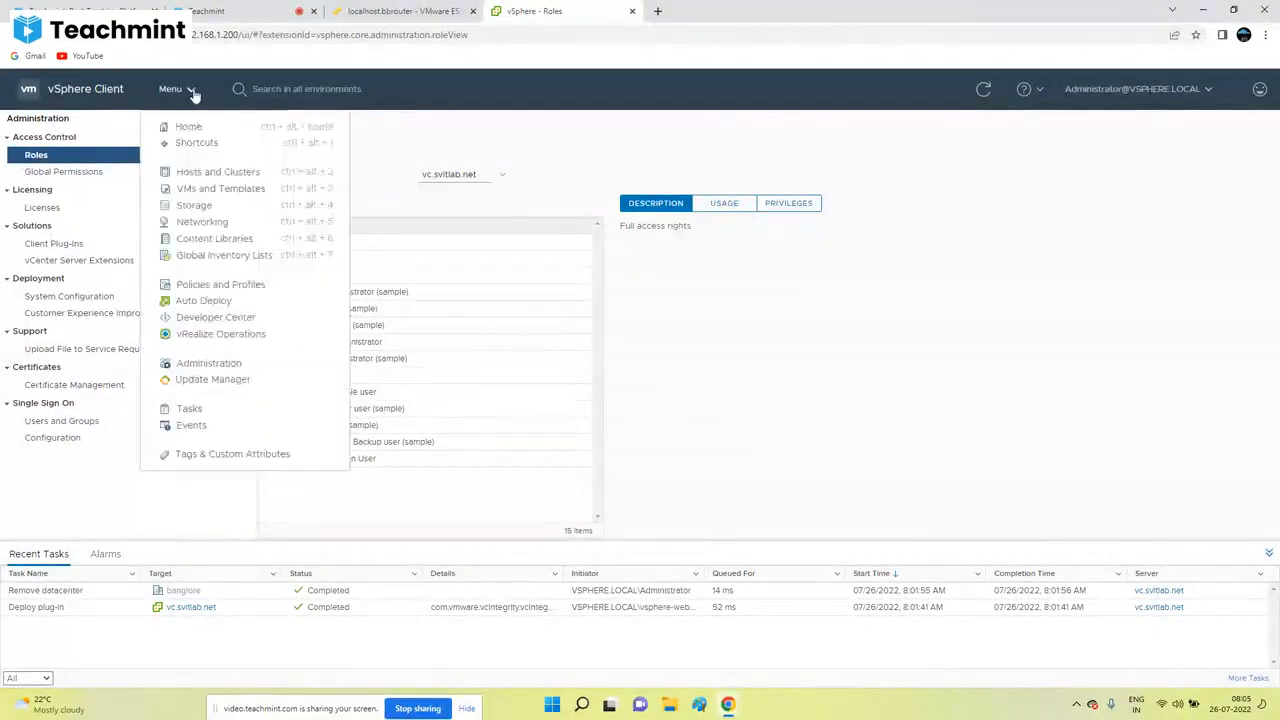
click(220, 383)
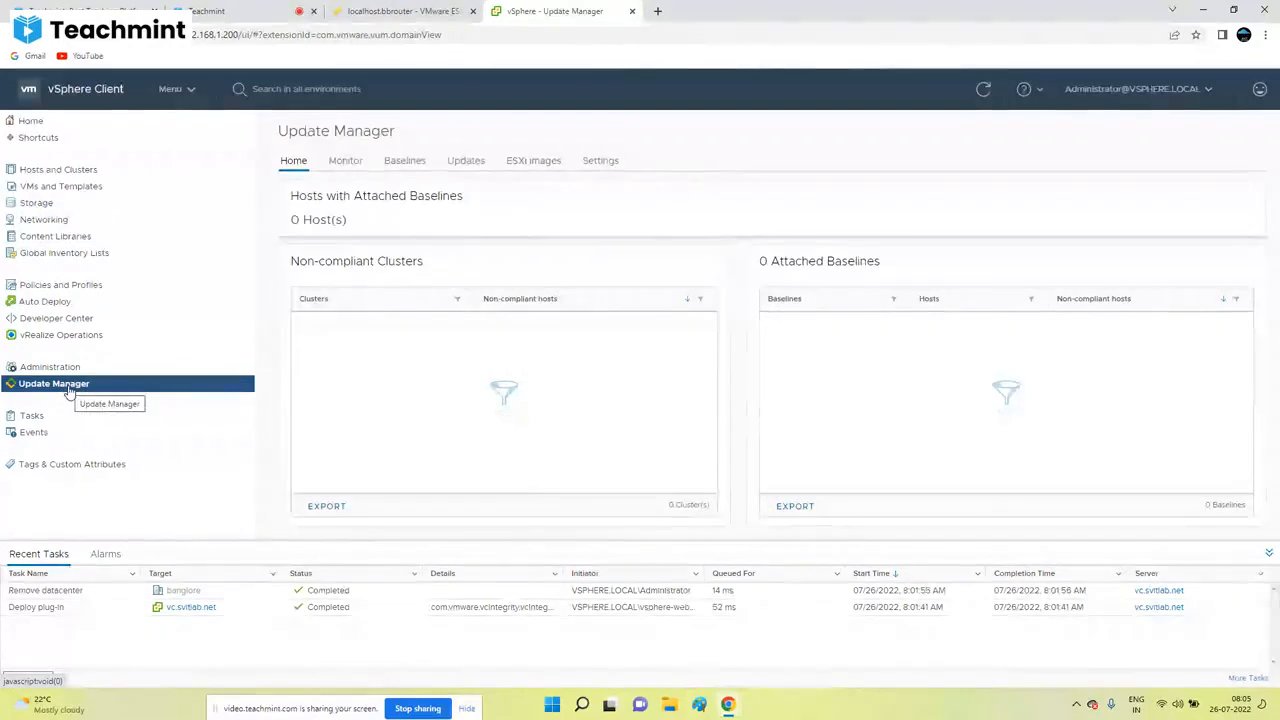
click(184, 91)
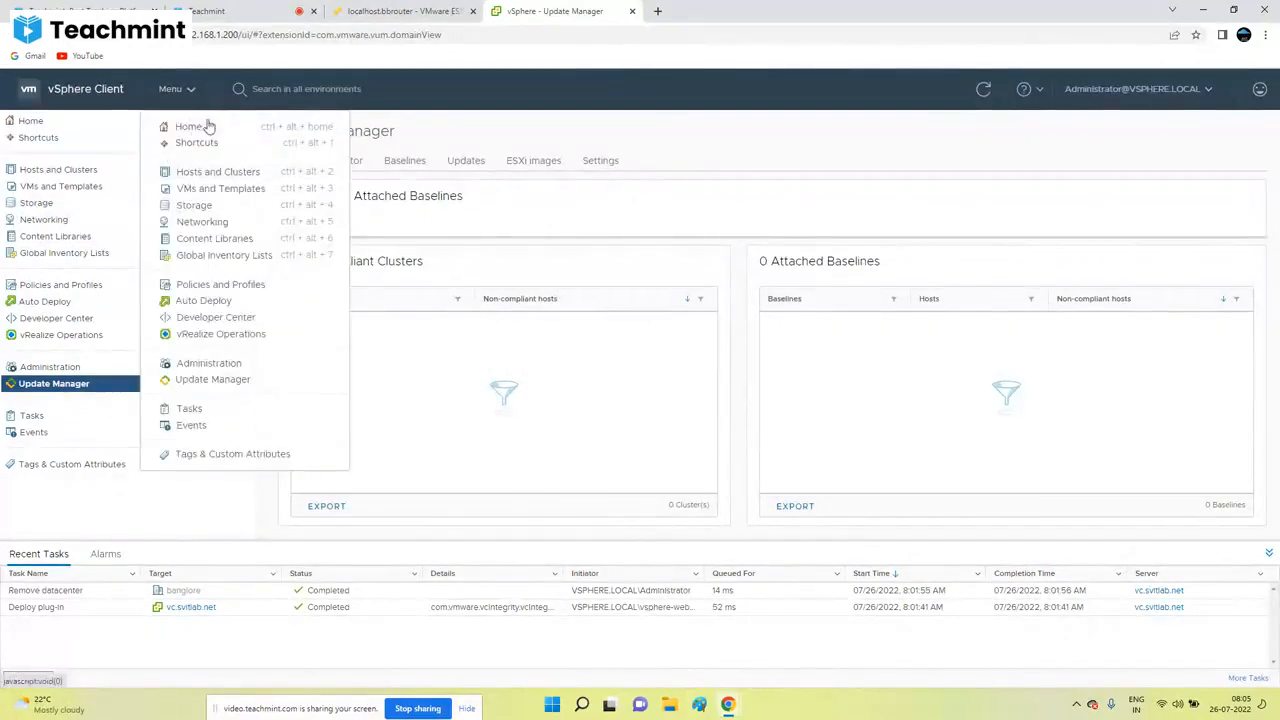
click(193, 177)
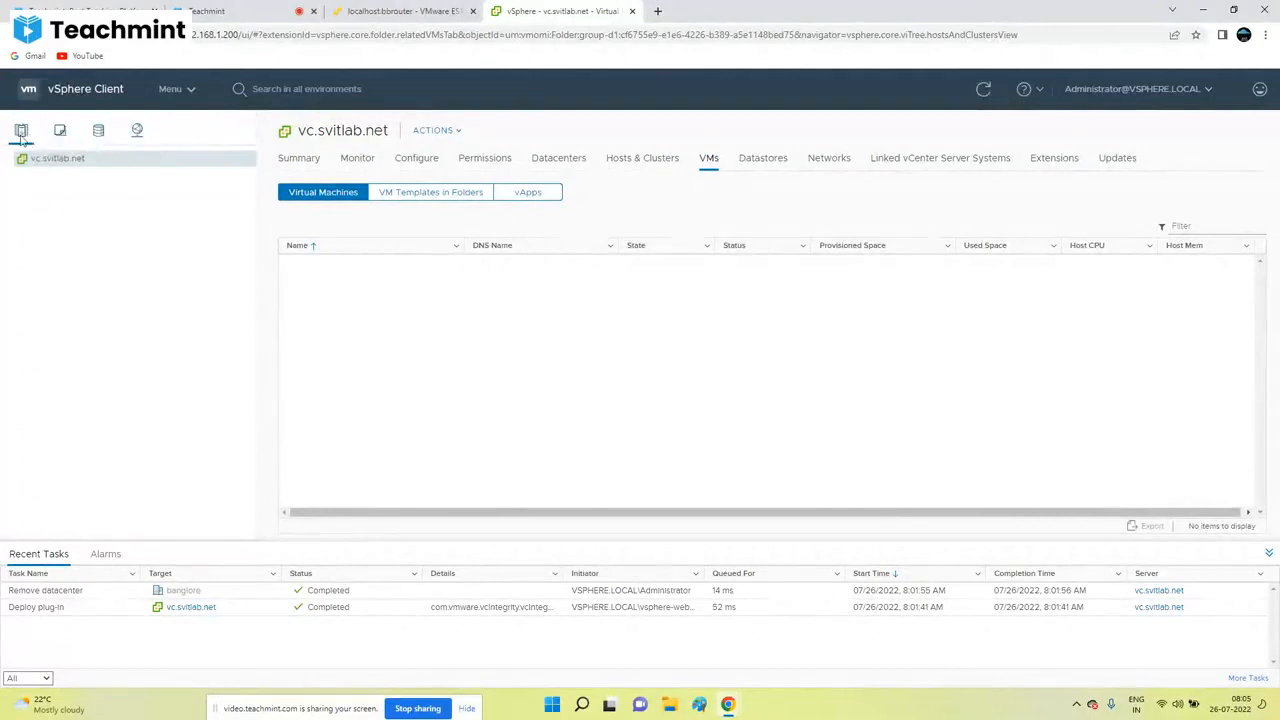
Step: Cycle twice through the VMs and Templates, storage and networking views, ending on Hosts and Clusters
click(61, 132)
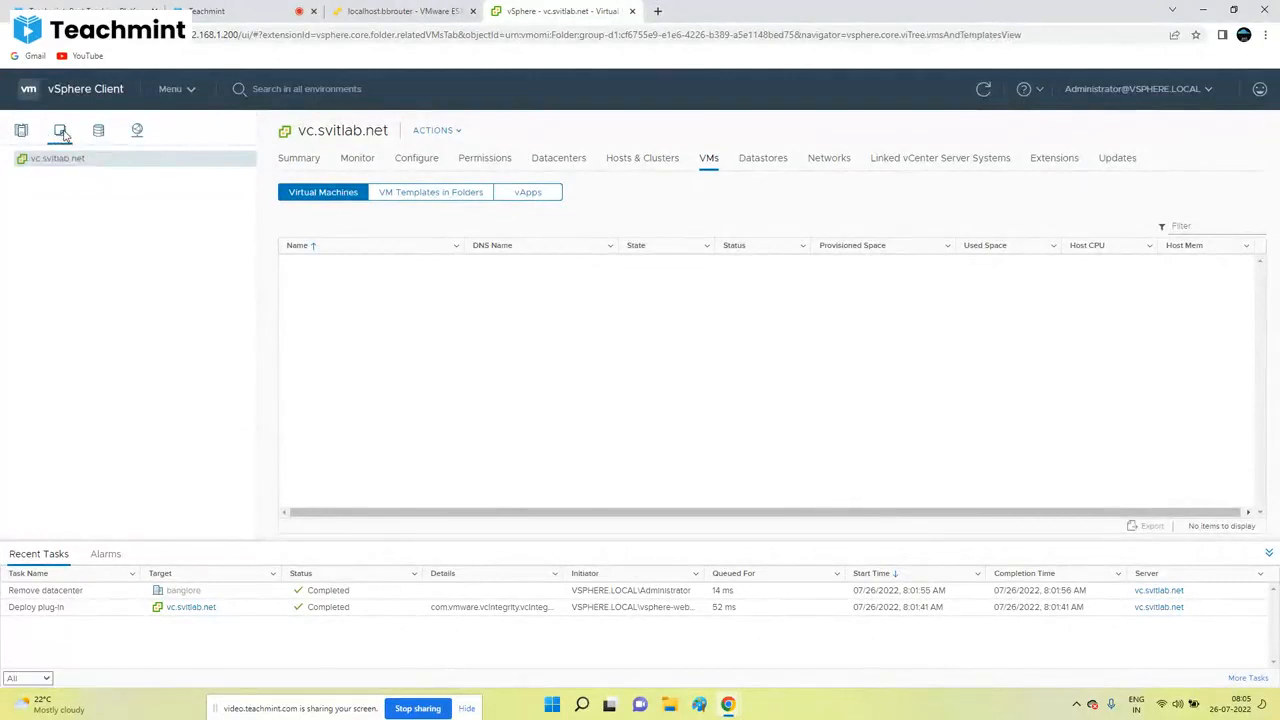
click(98, 131)
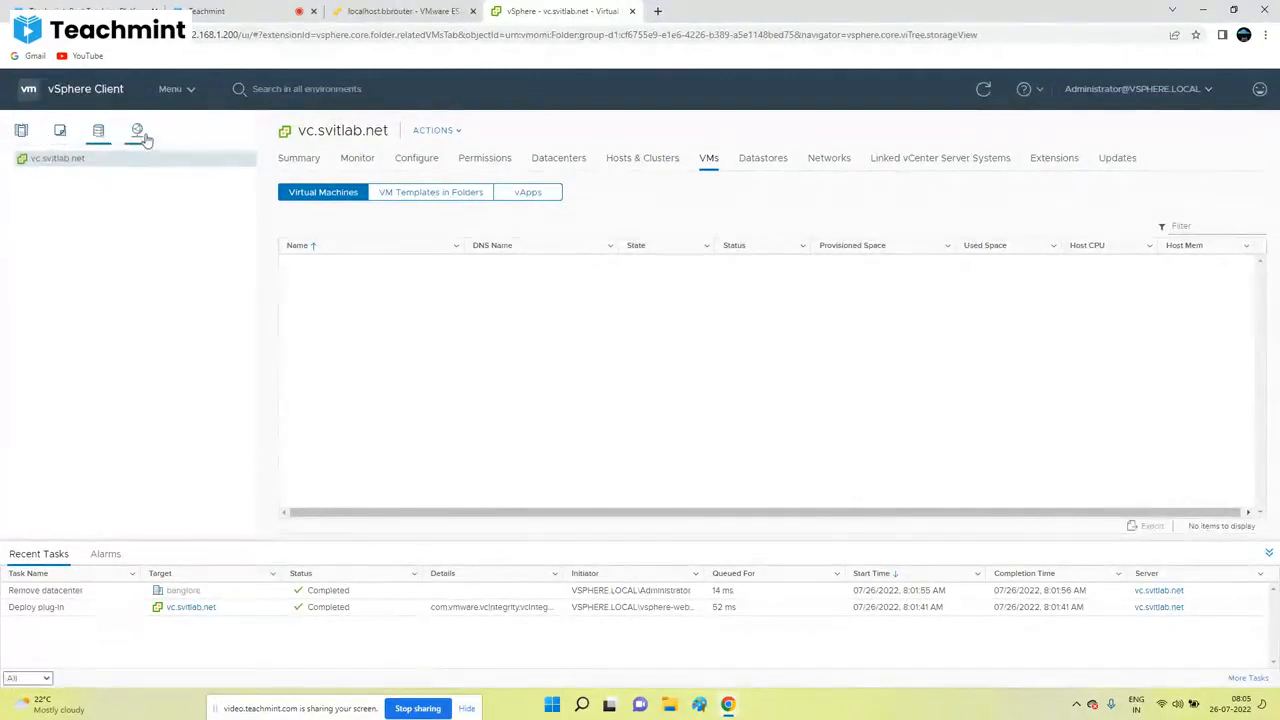
click(139, 134)
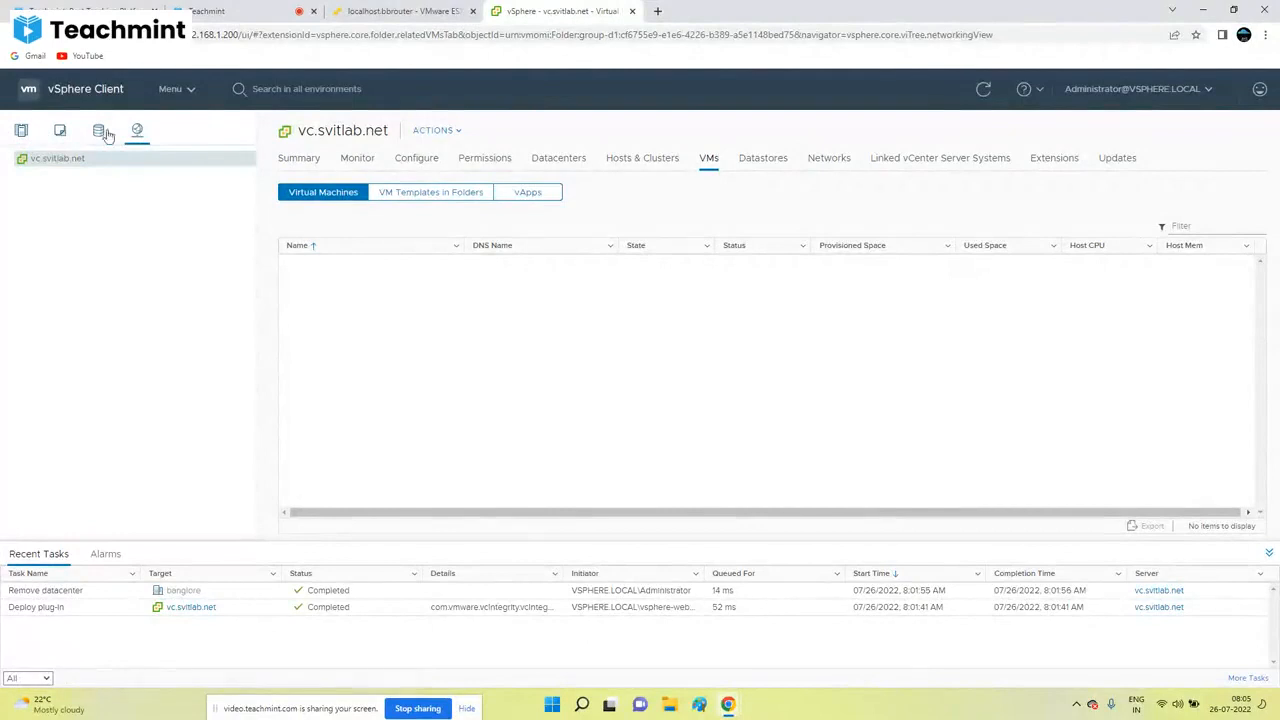
click(24, 133)
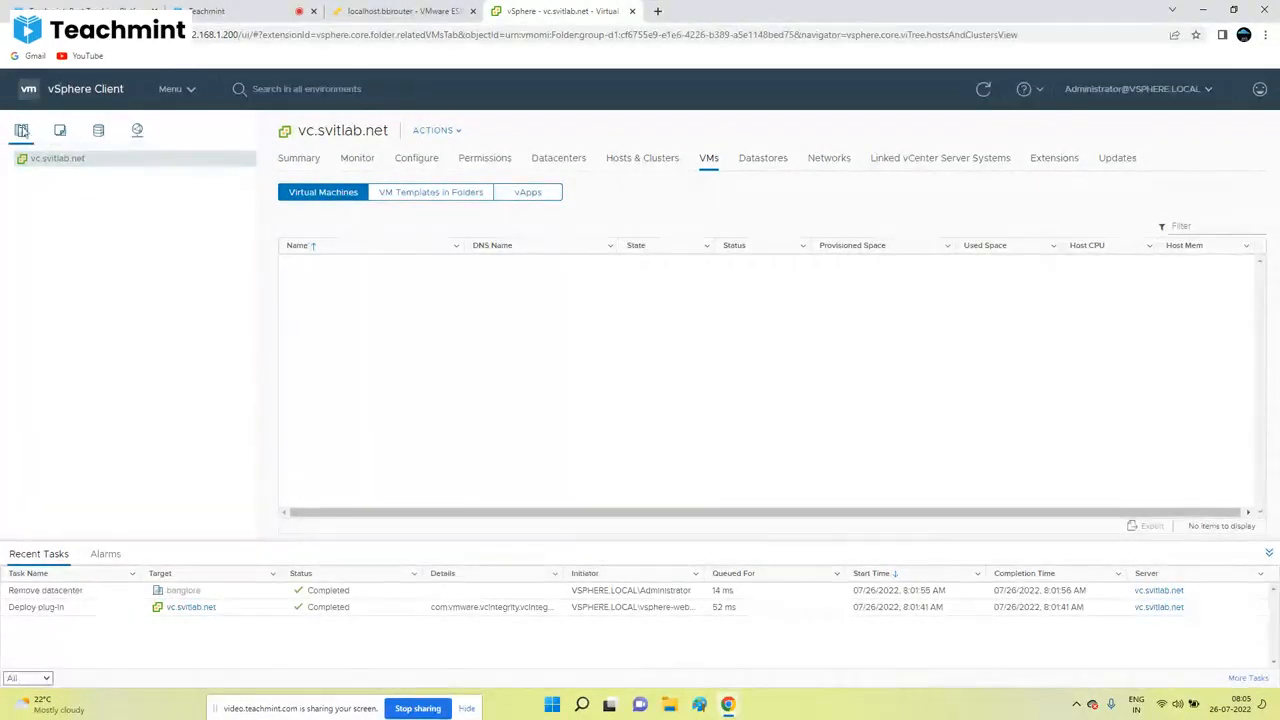
click(61, 133)
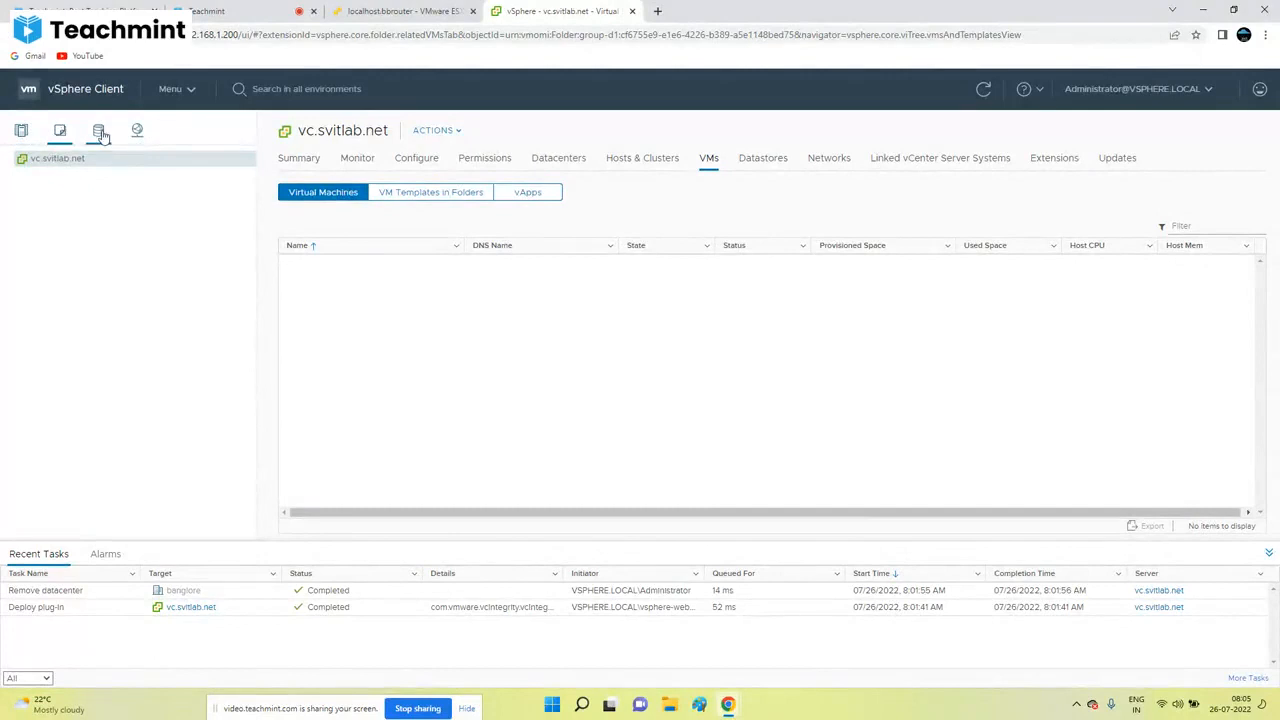
click(100, 136)
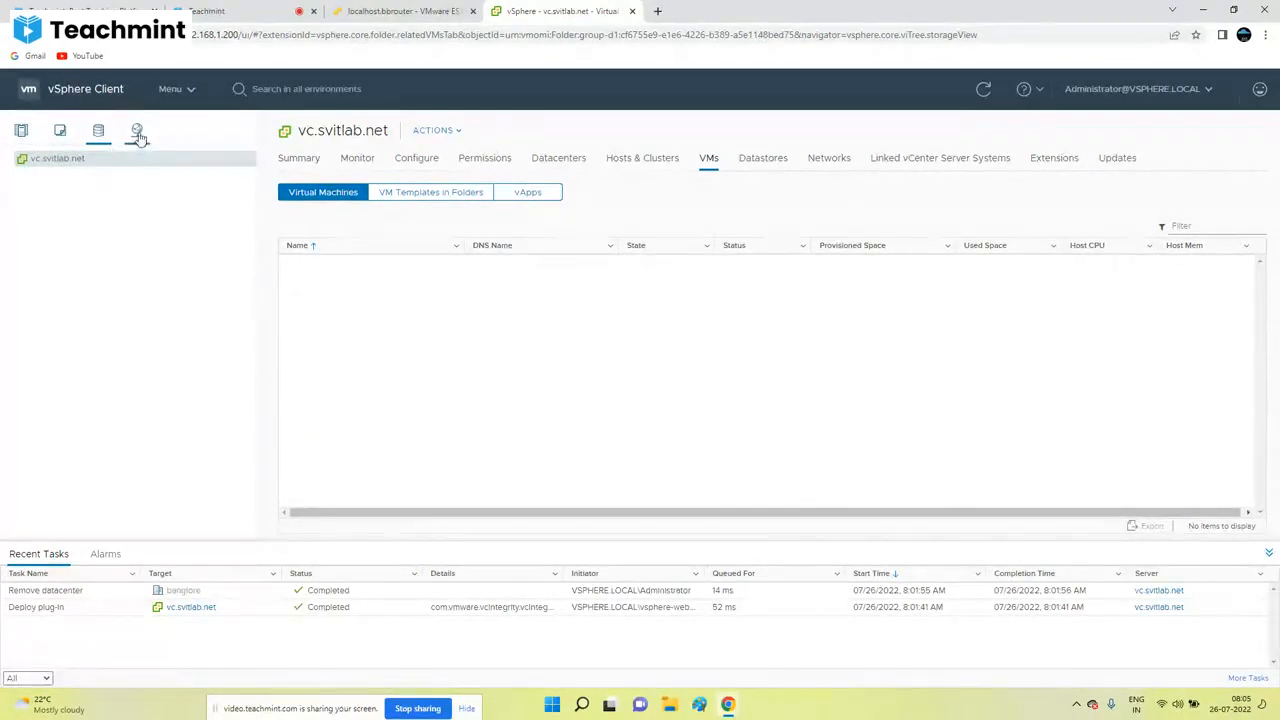
click(137, 134)
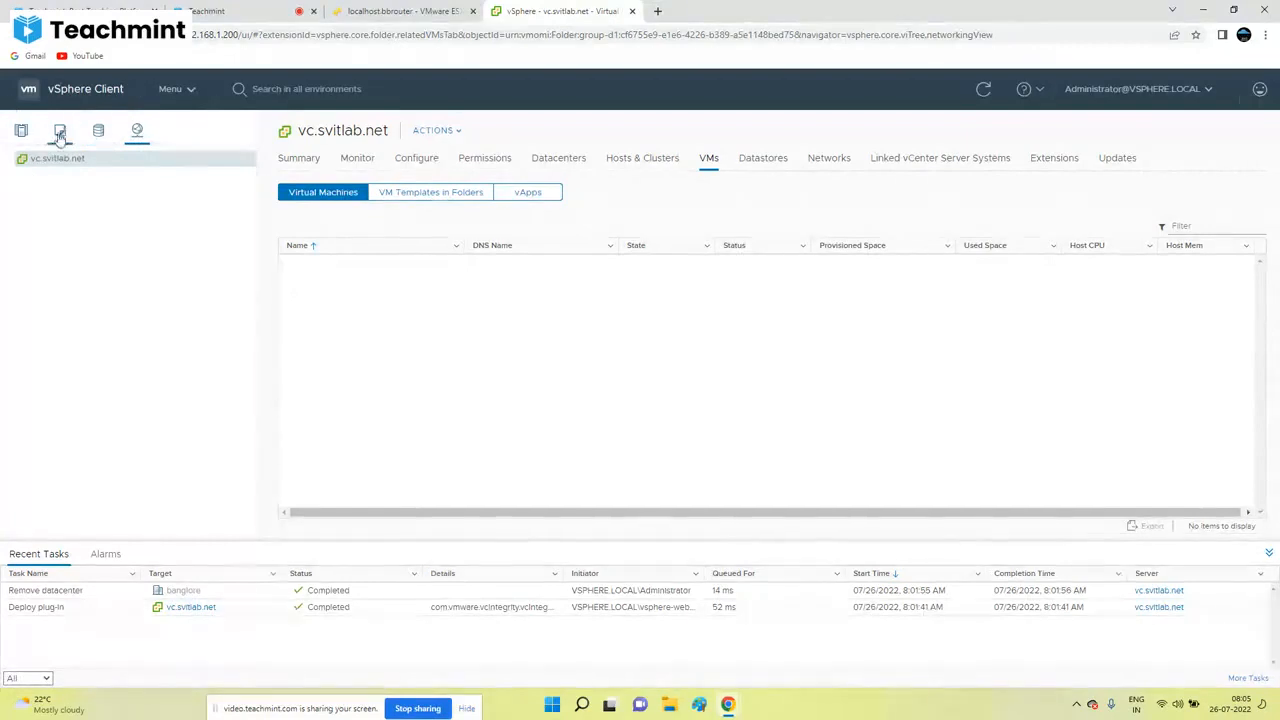
click(21, 131)
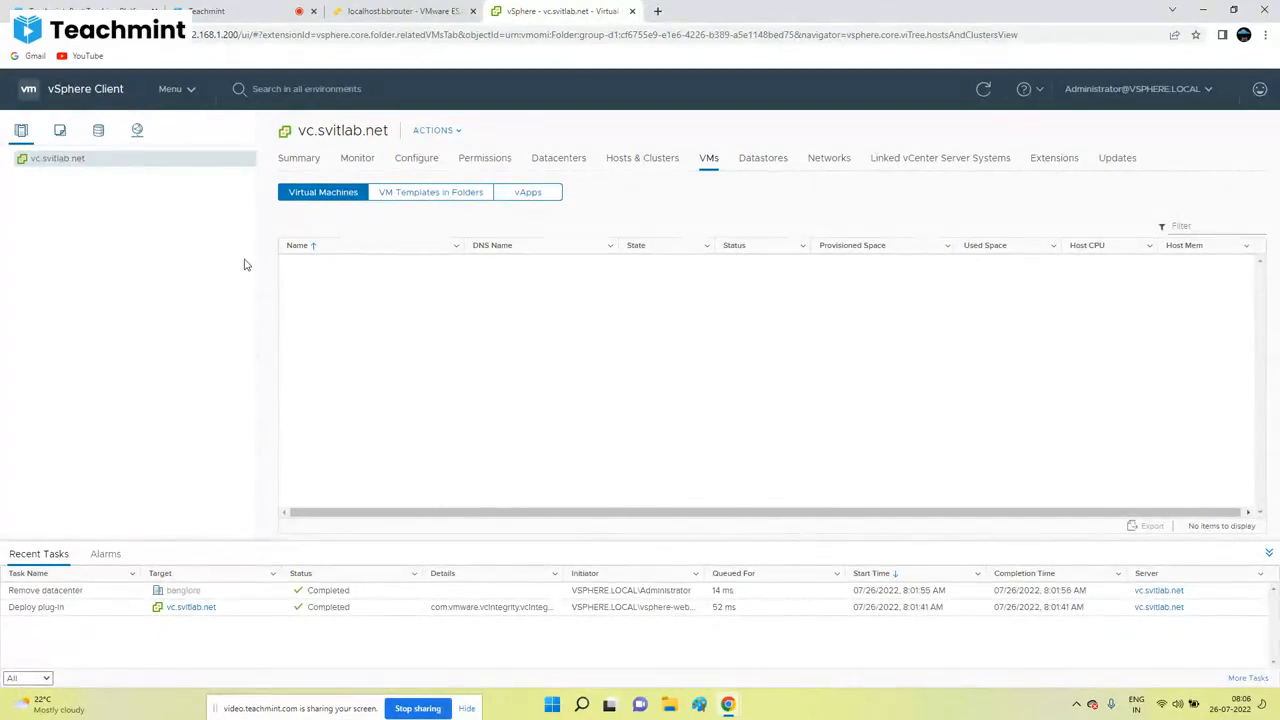
click(265, 90)
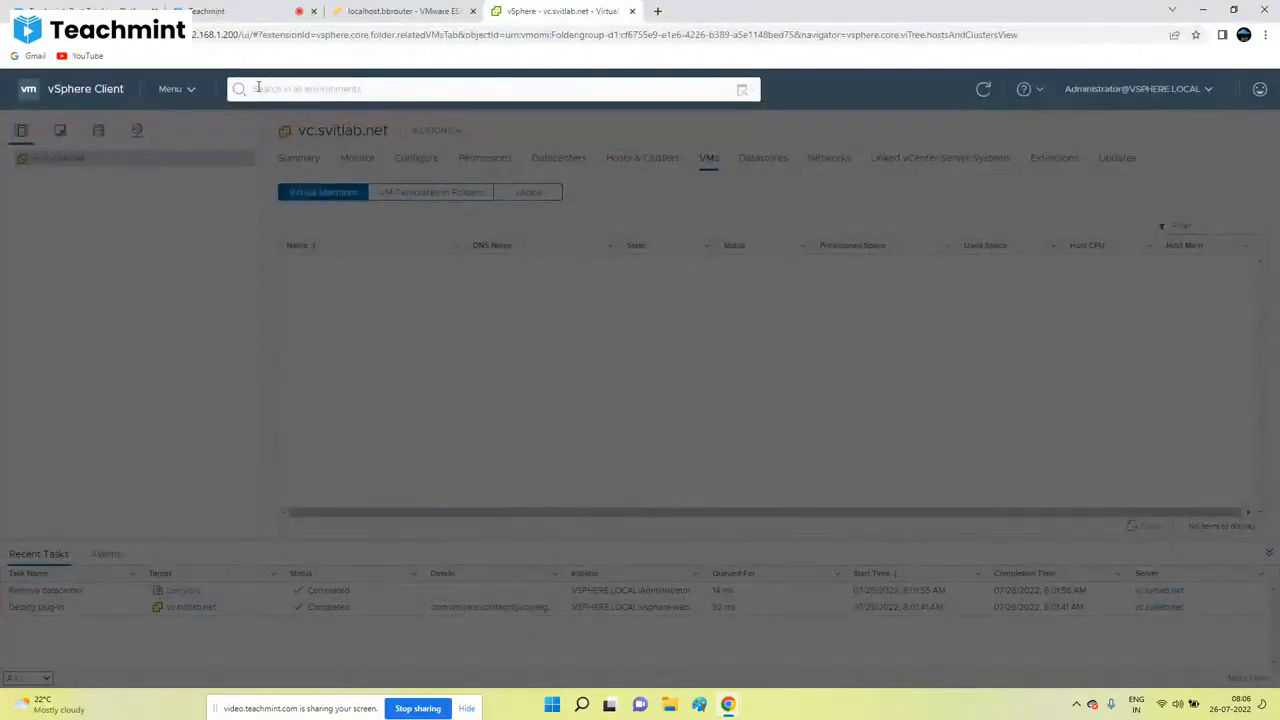
Step: Search the inventory for vm56, dismiss the empty results, and briefly check the Teachmint tab
text(vm56)
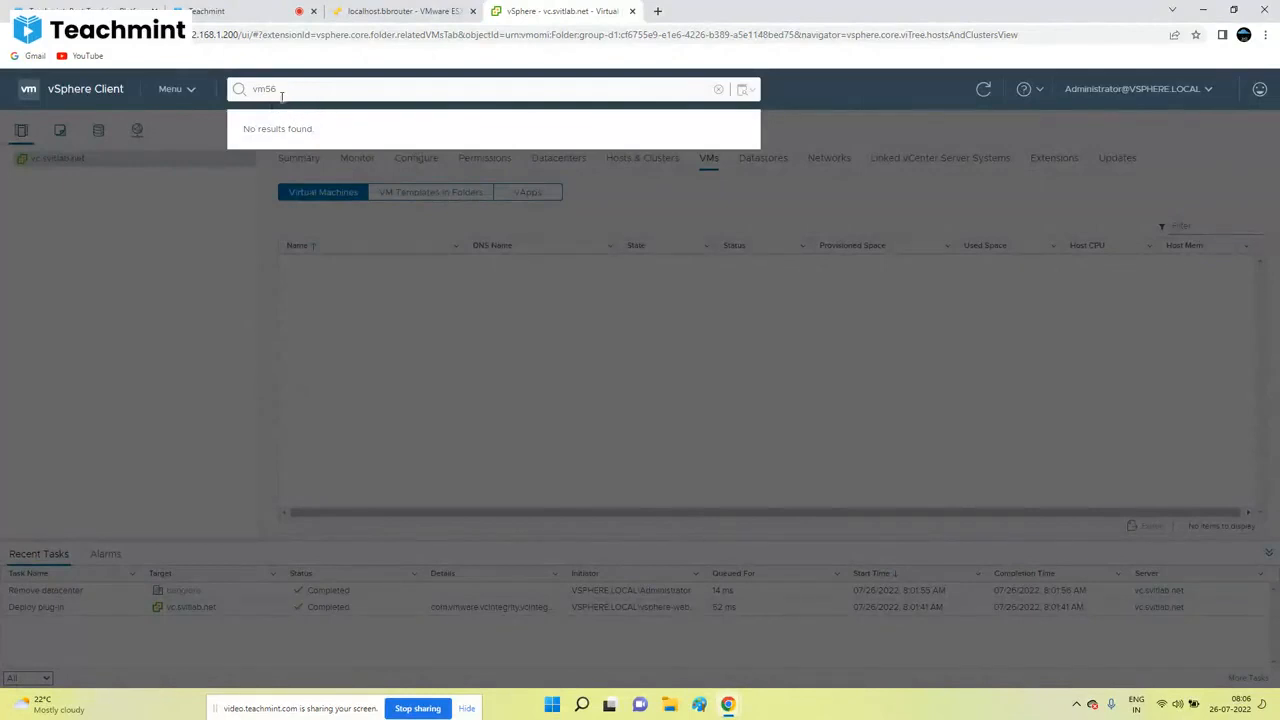
click(815, 104)
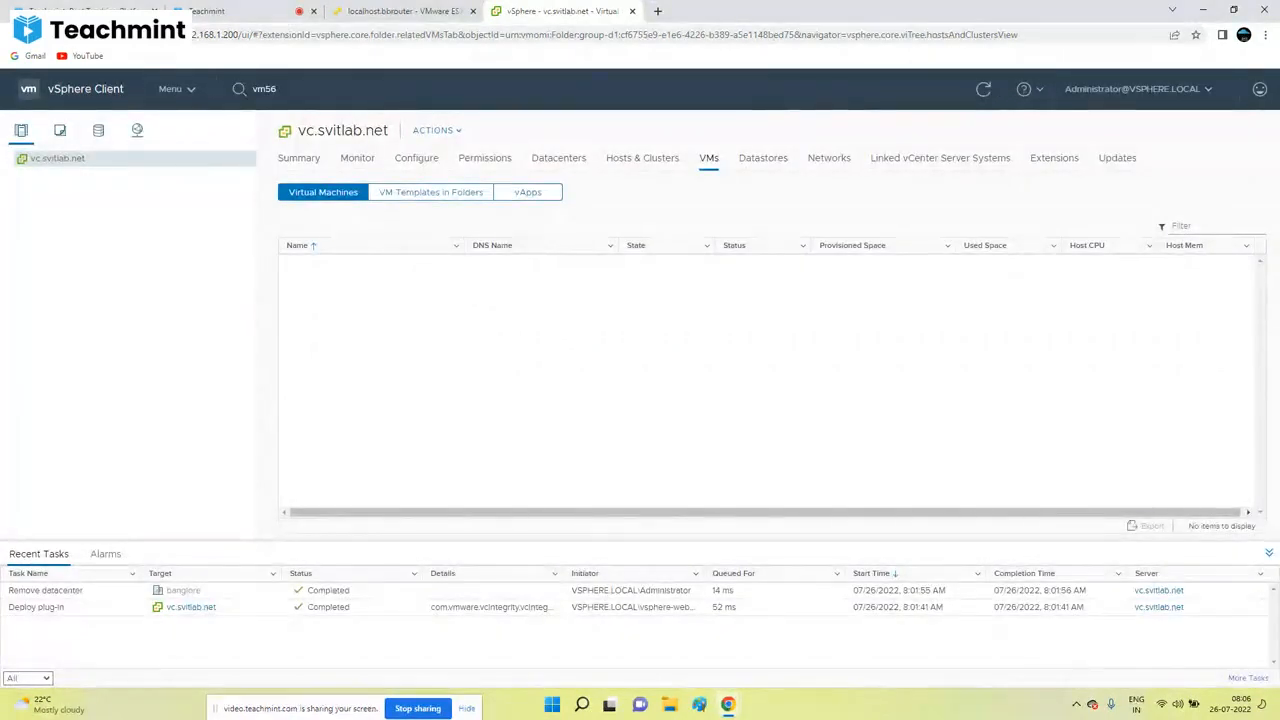
click(220, 11)
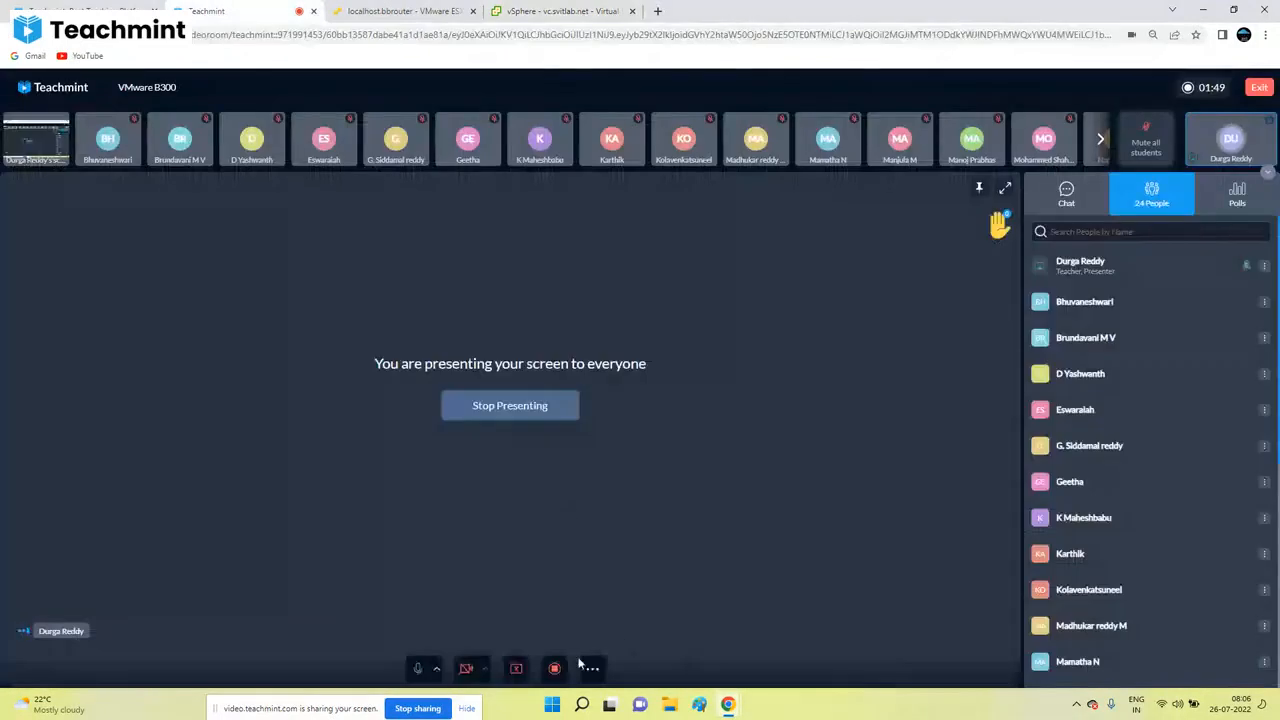
click(560, 11)
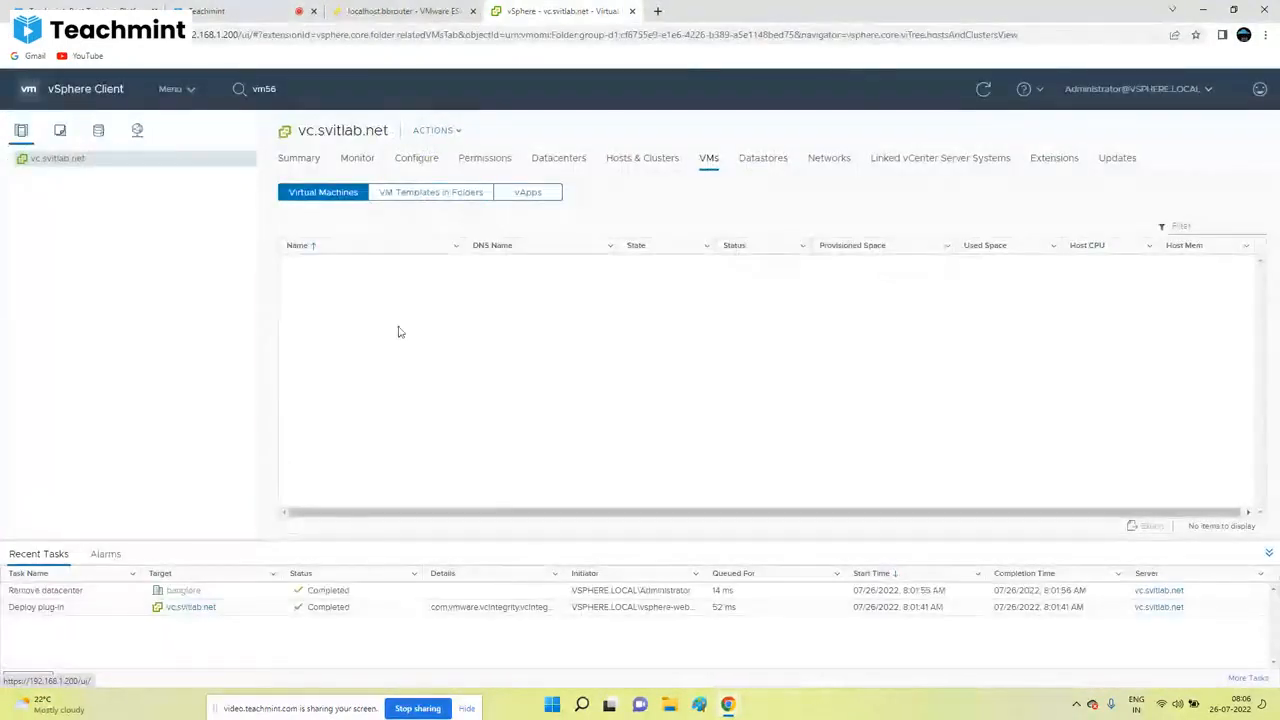
Step: Refresh the inventory and view the About VMware vSphere version details, then close them
click(983, 90)
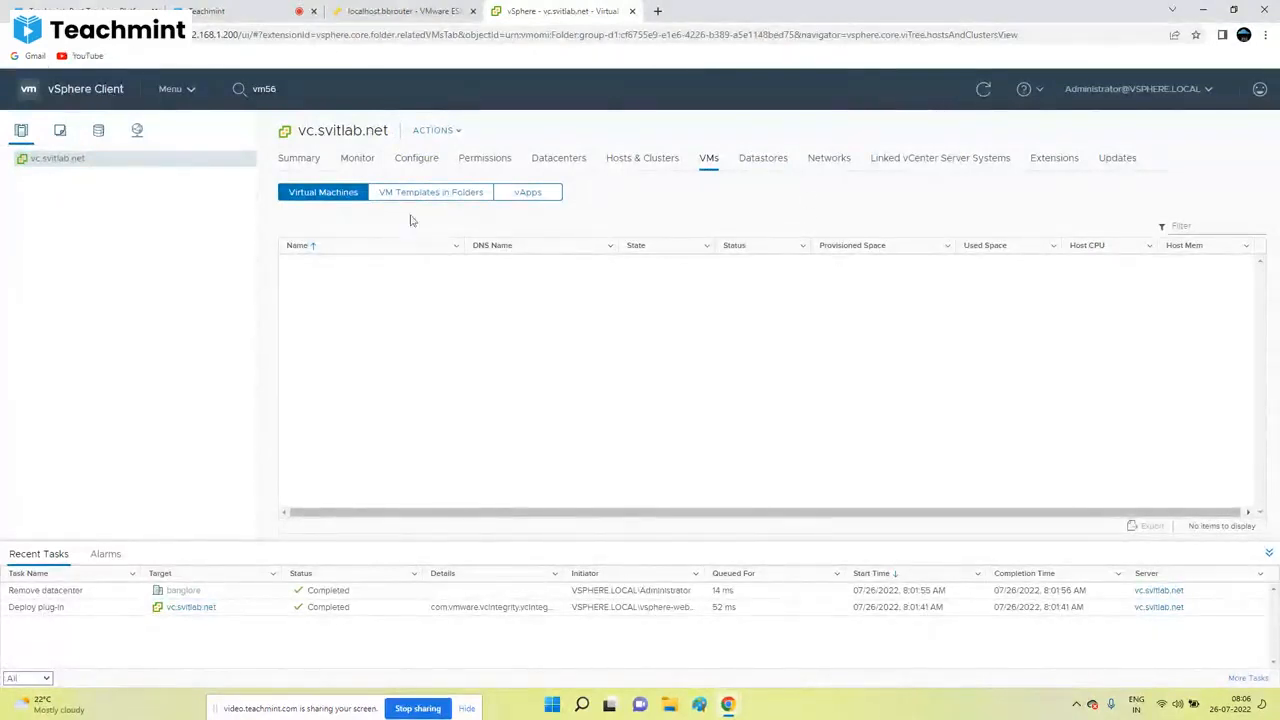
click(983, 89)
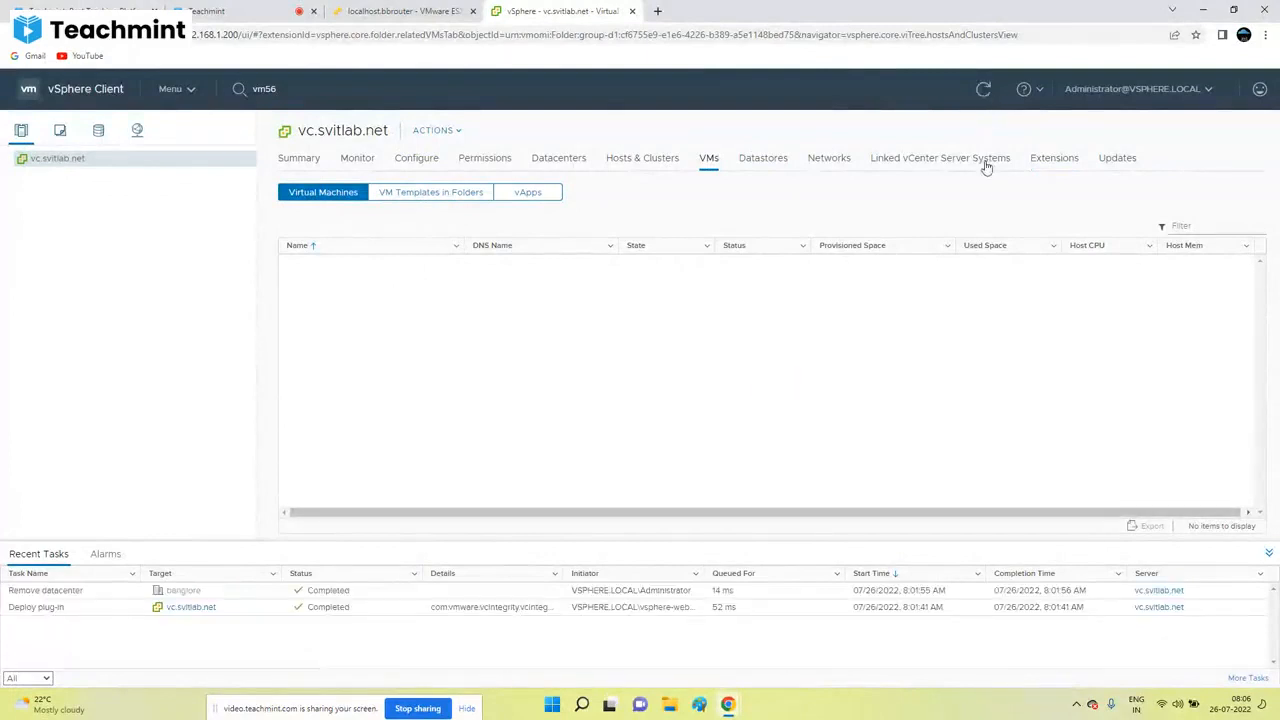
click(1027, 92)
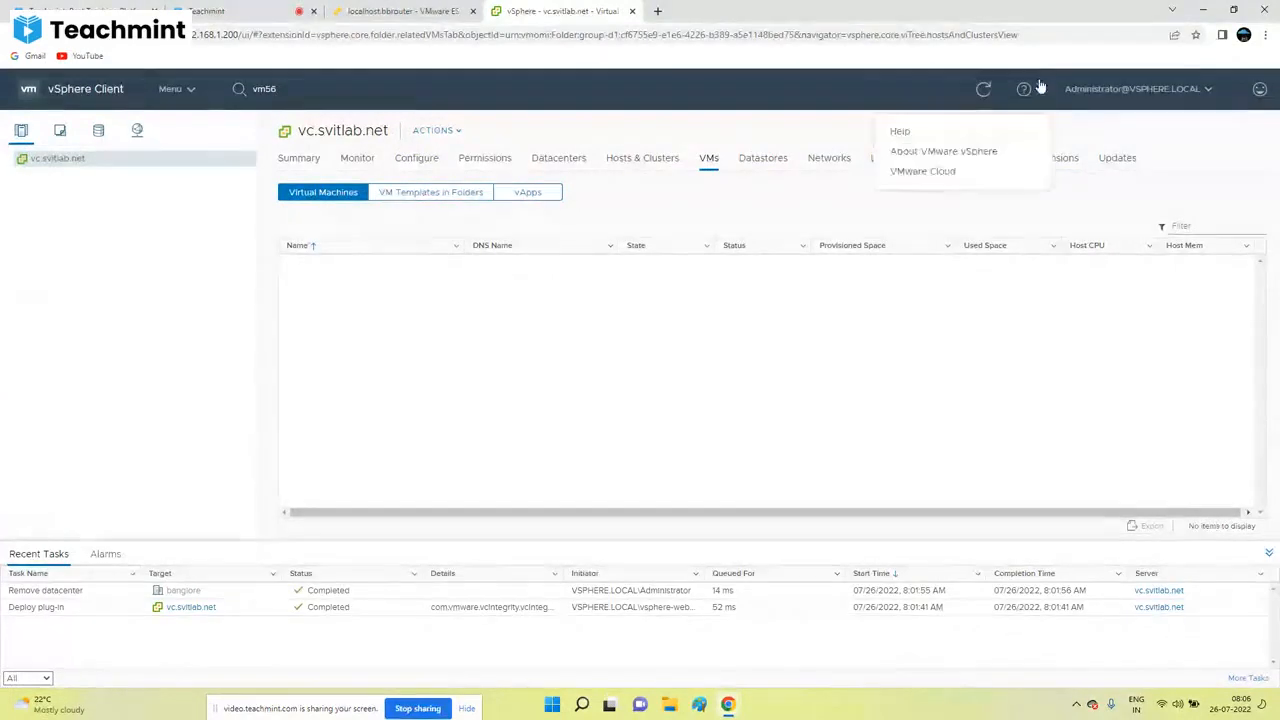
click(946, 152)
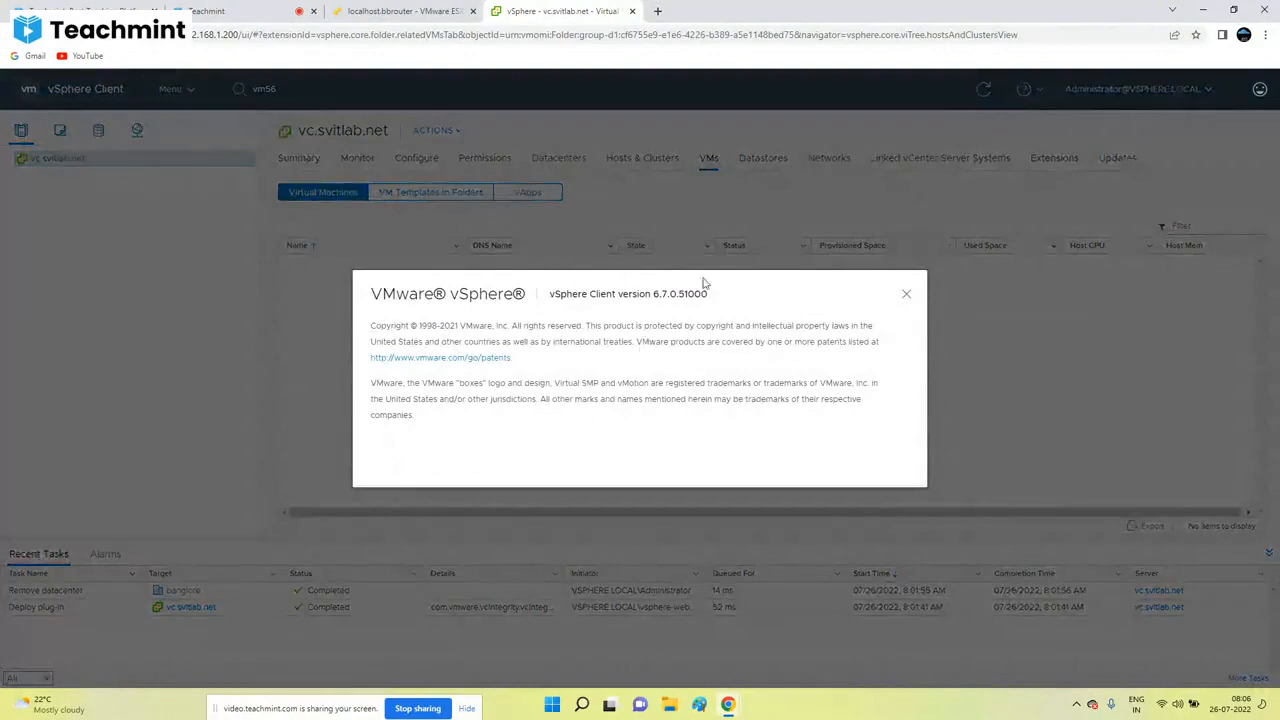
drag(715, 293, 540, 296)
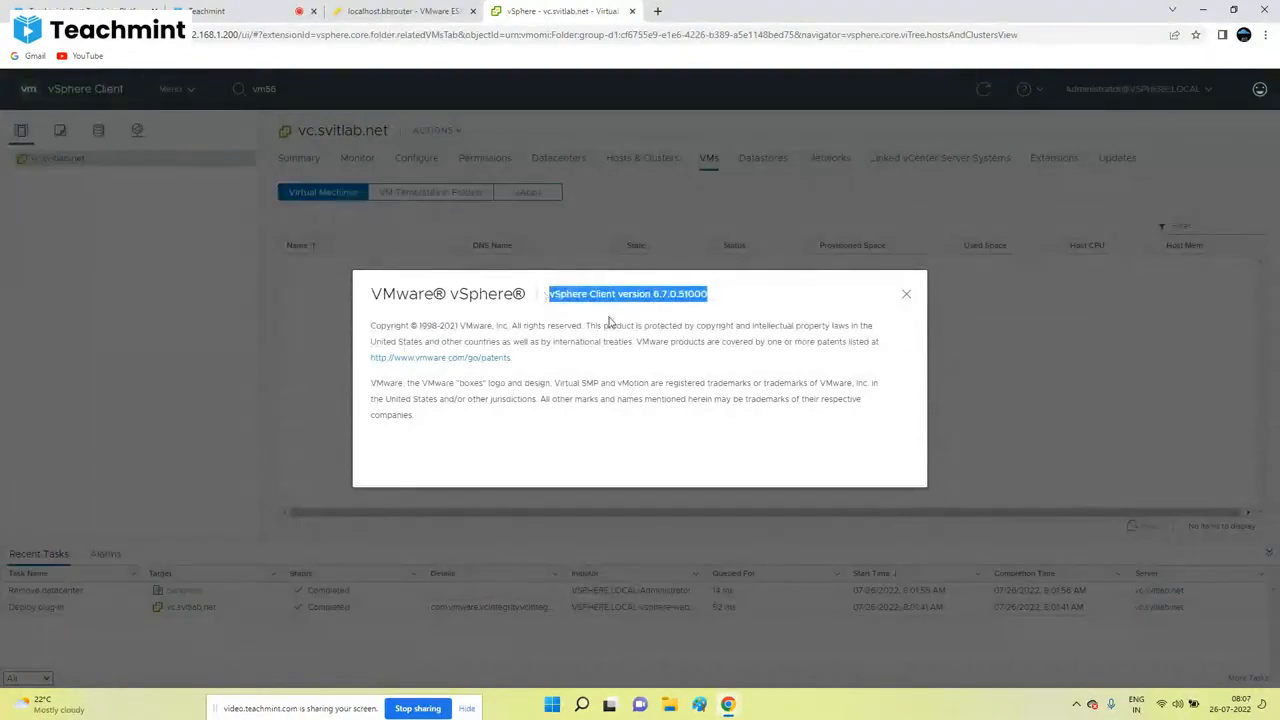
click(906, 294)
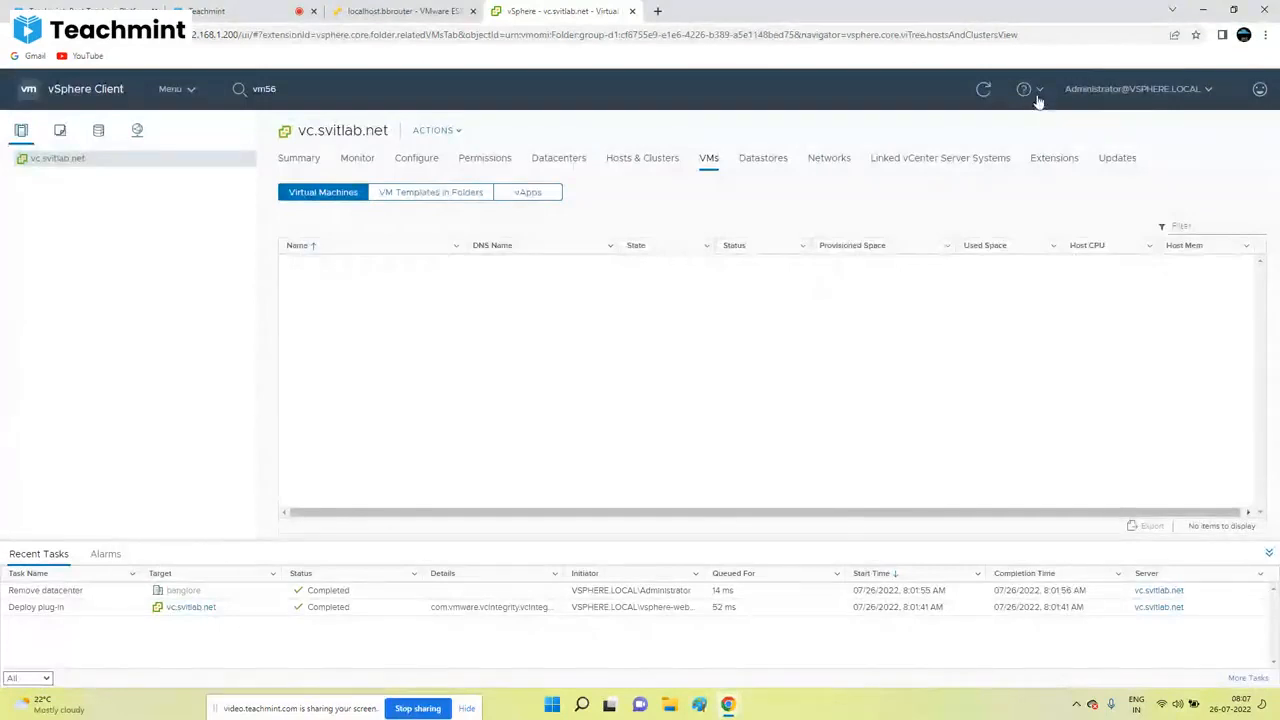
Step: Reopen About to highlight version 6.7.0.51000, then open the VMware Cloud web page
click(1037, 96)
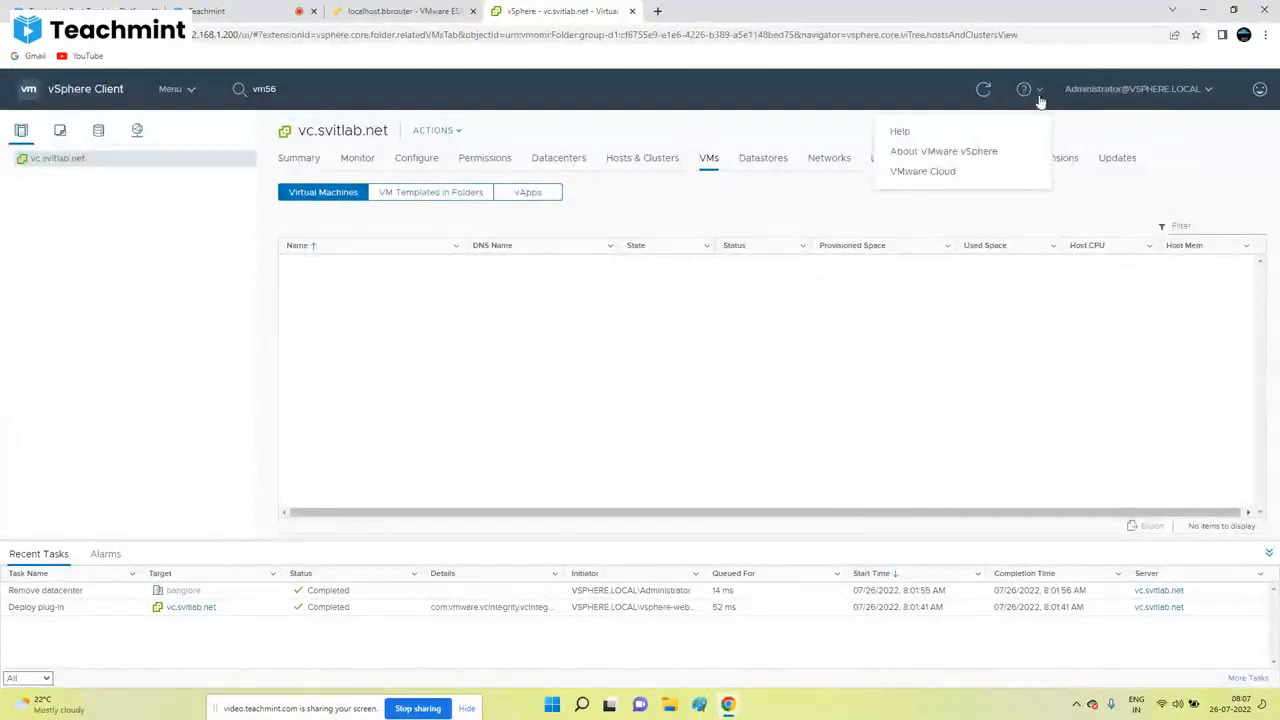
click(895, 155)
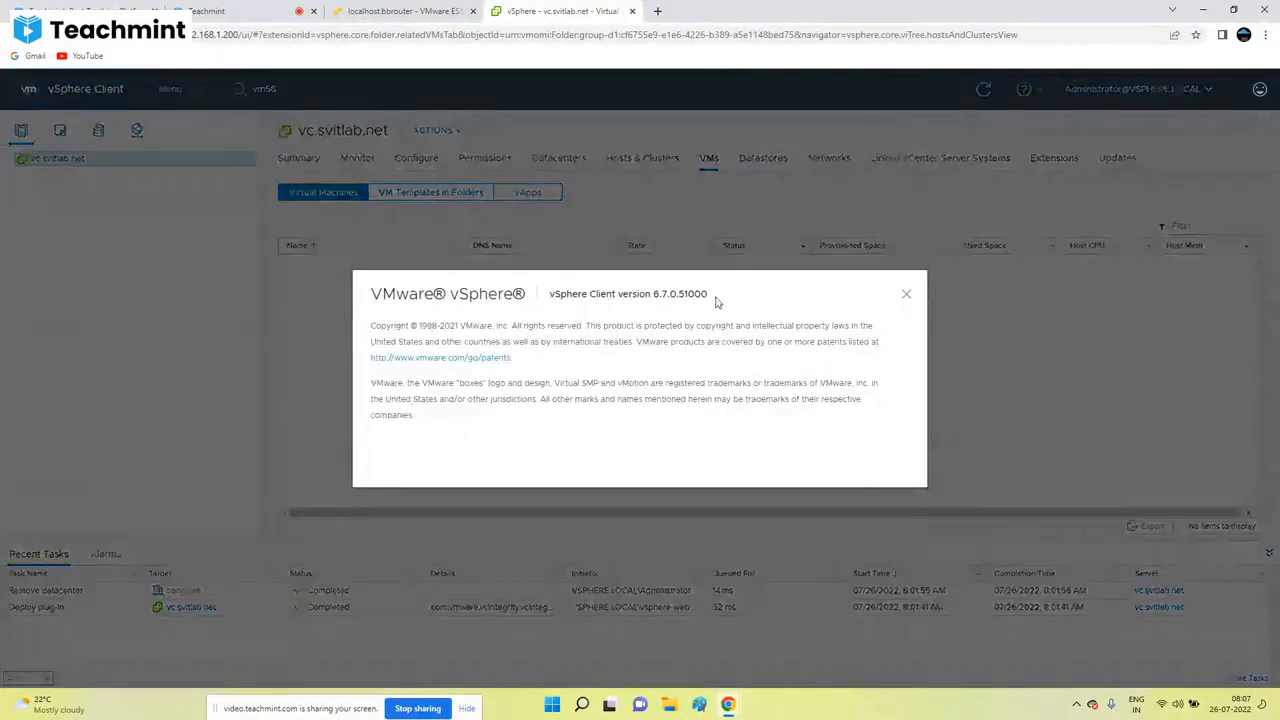
drag(570, 293, 561, 293)
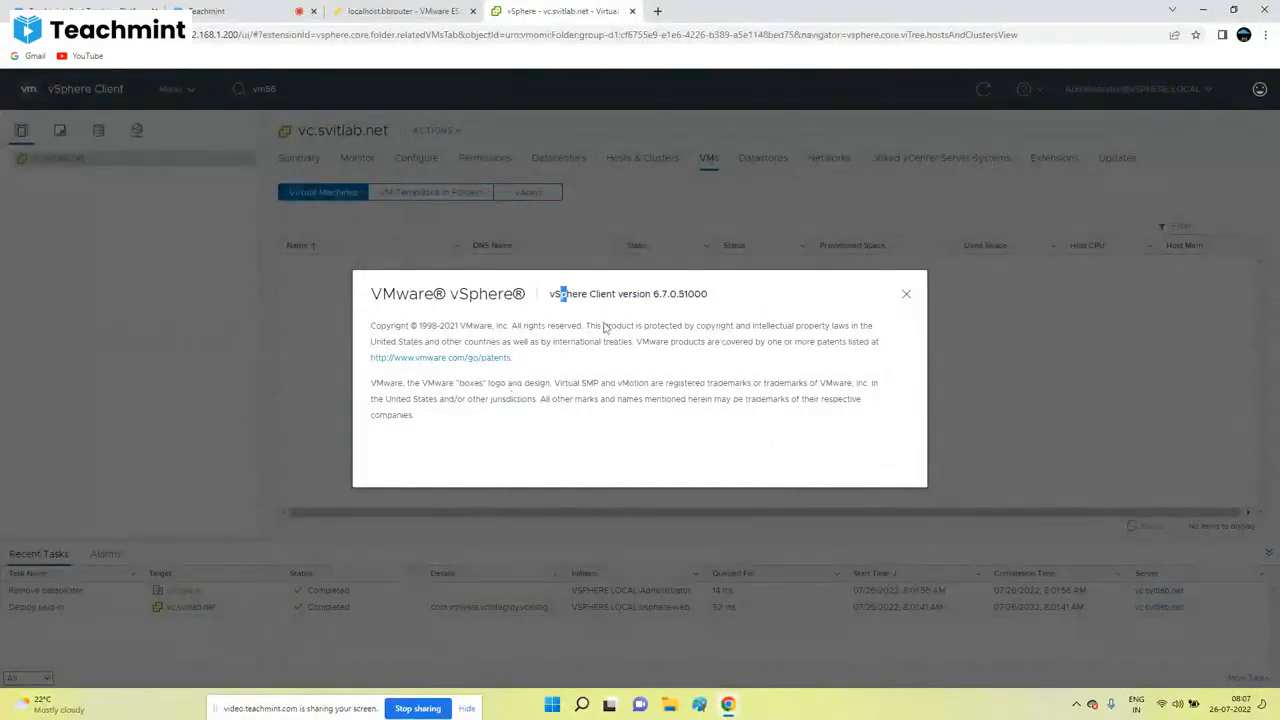
click(684, 297)
drag(693, 290, 632, 289)
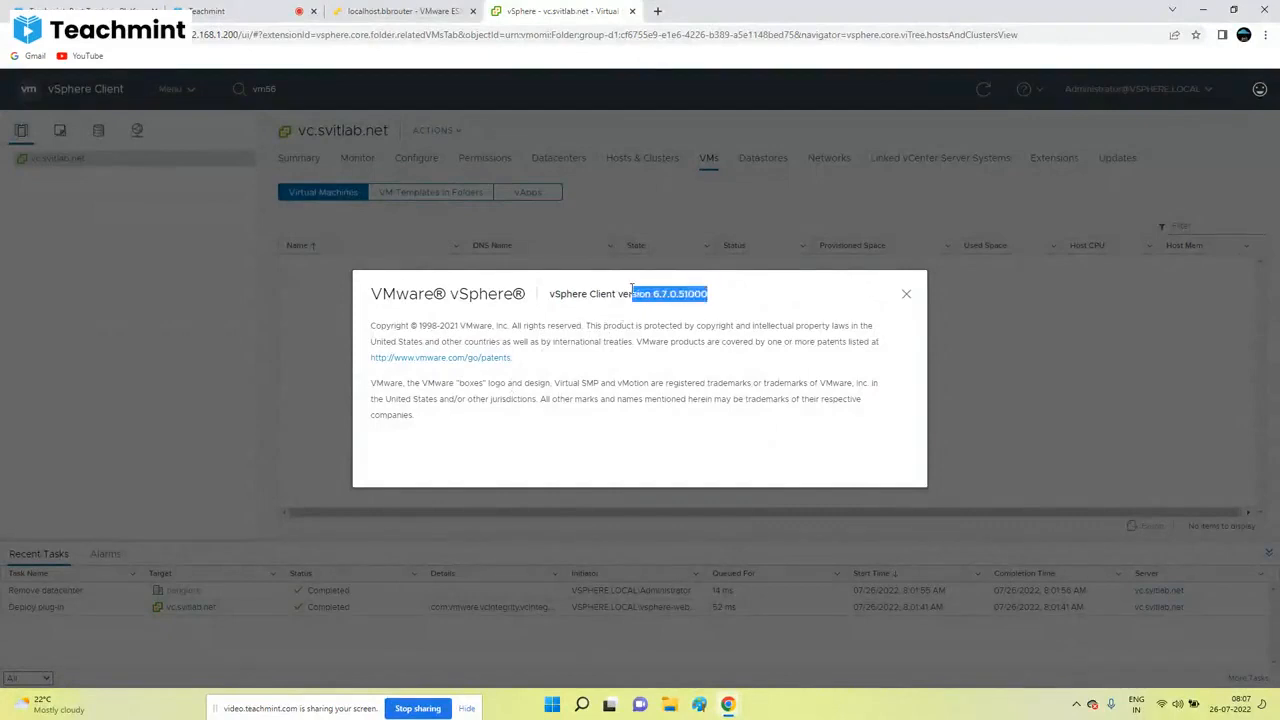
click(905, 294)
click(1033, 92)
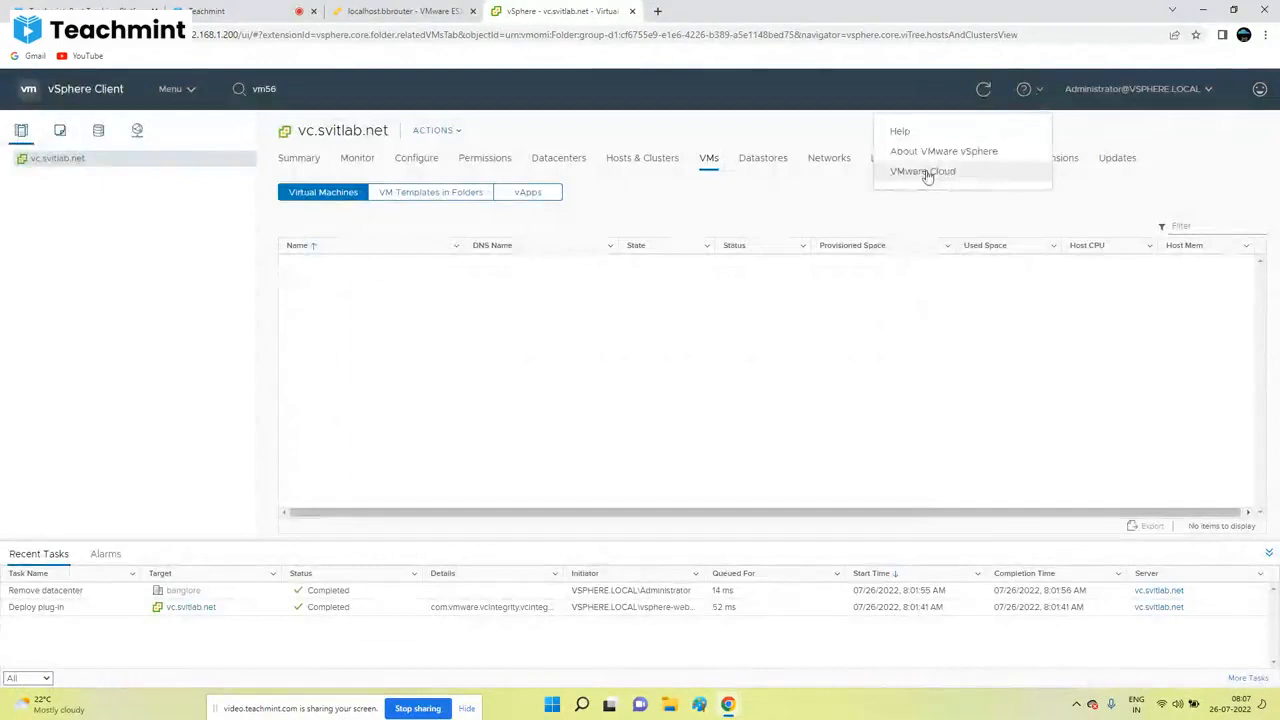
click(924, 172)
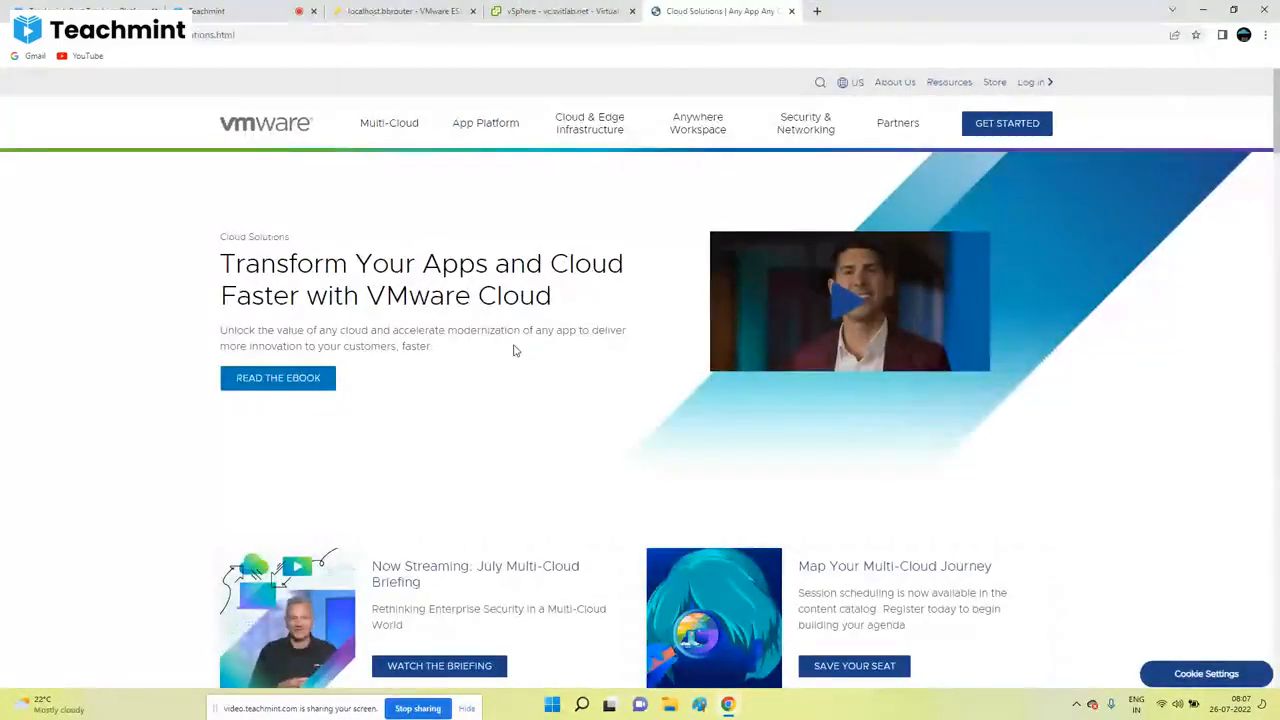
Step: Open the vSphere help documentation from the vSphere Client and scroll down through it
click(617, 9)
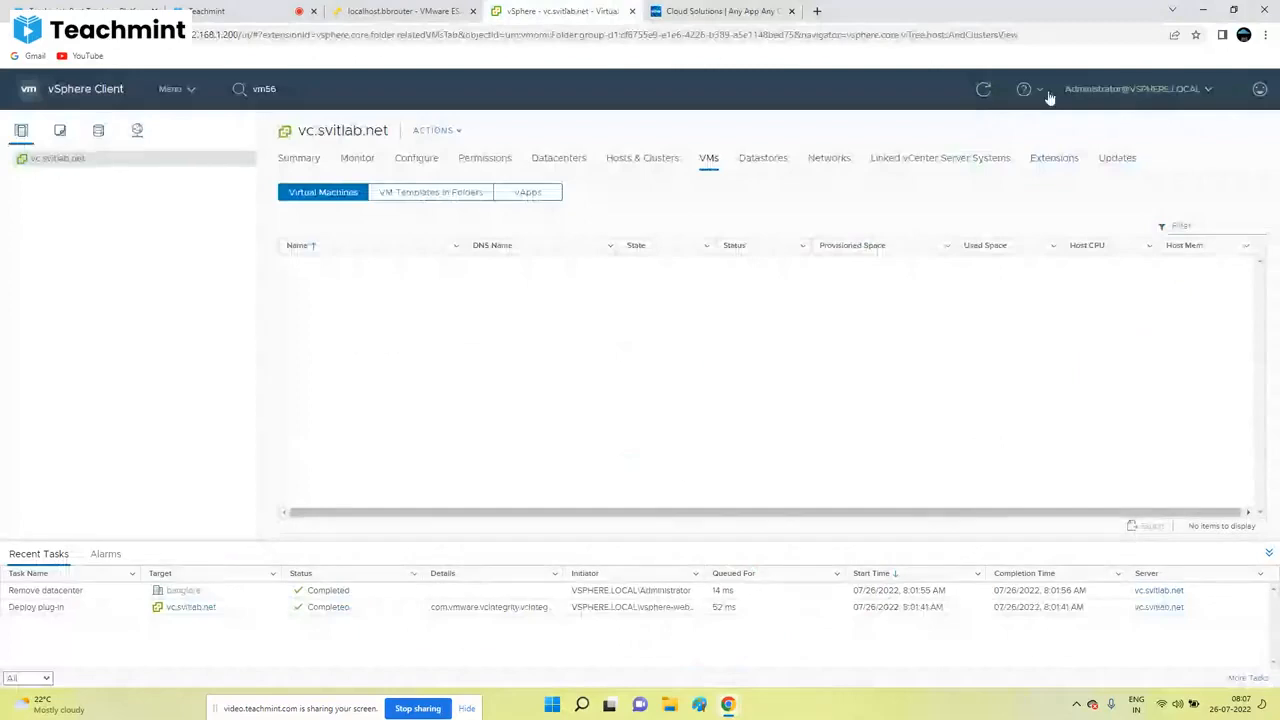
click(1027, 89)
click(928, 135)
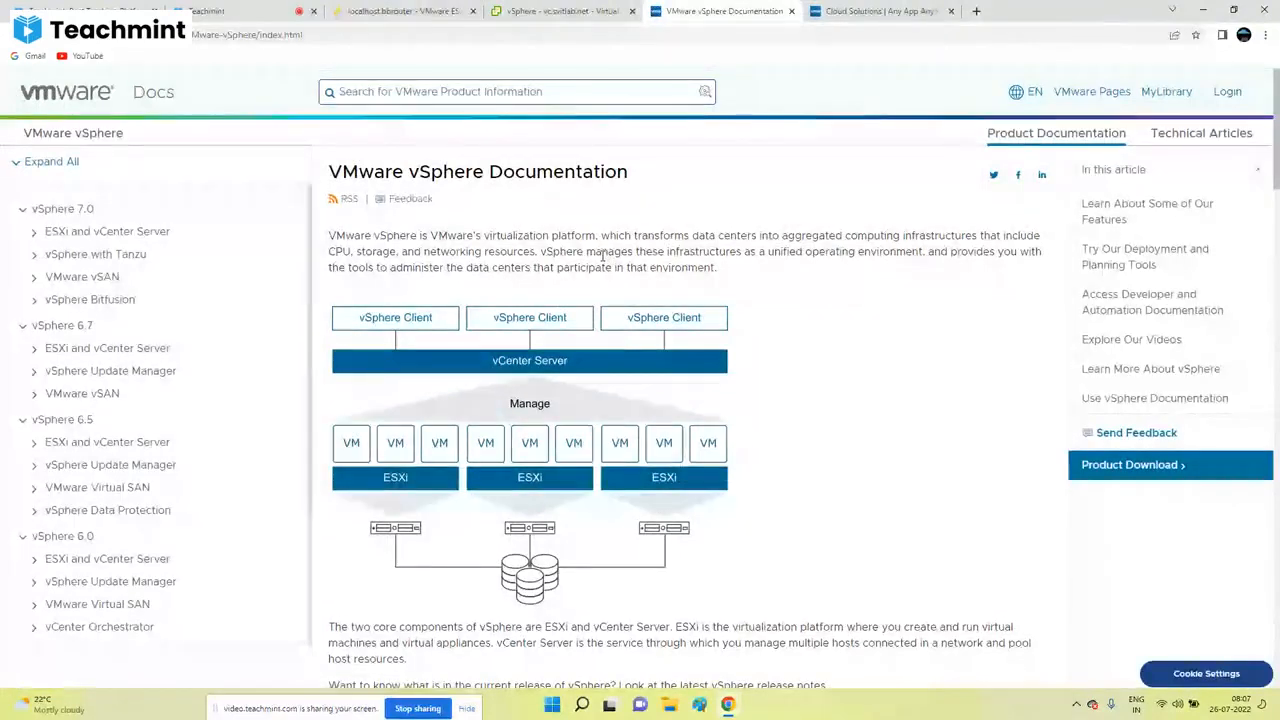
scroll(640, 240, down, 1)
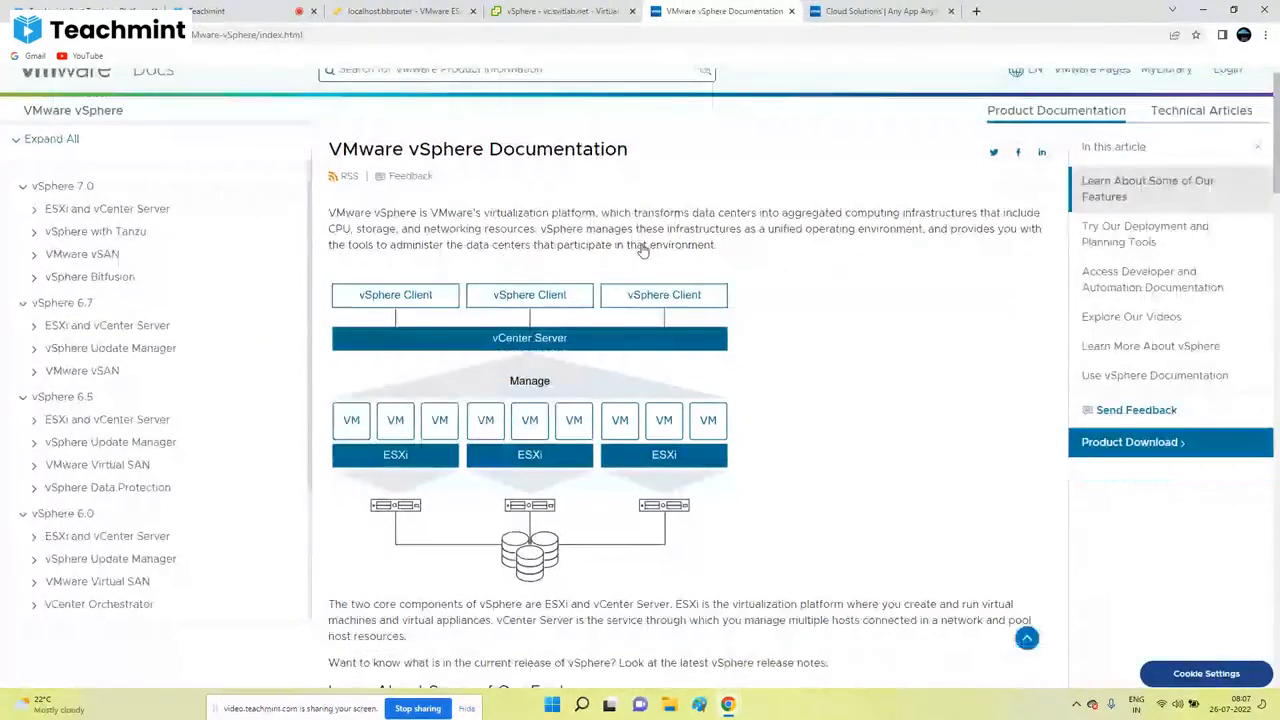
scroll(643, 251, down, 5)
scroll(630, 262, down, 2)
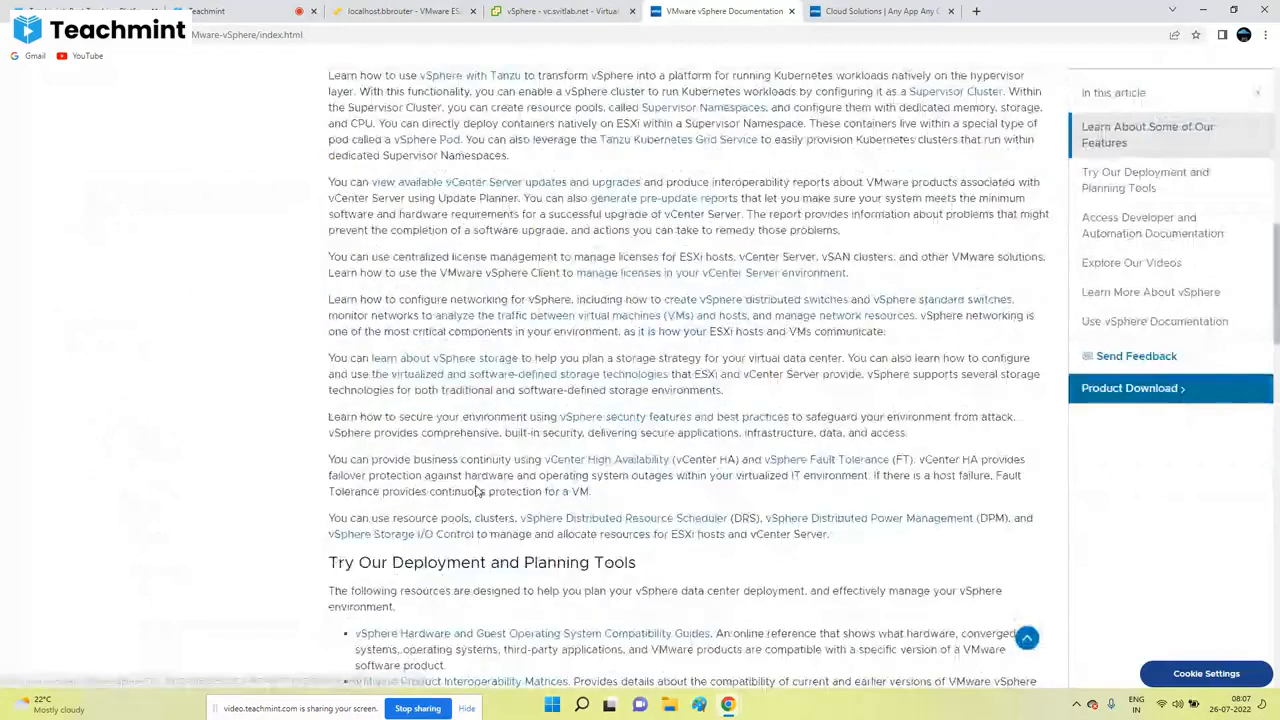
scroll(478, 492, down, 3)
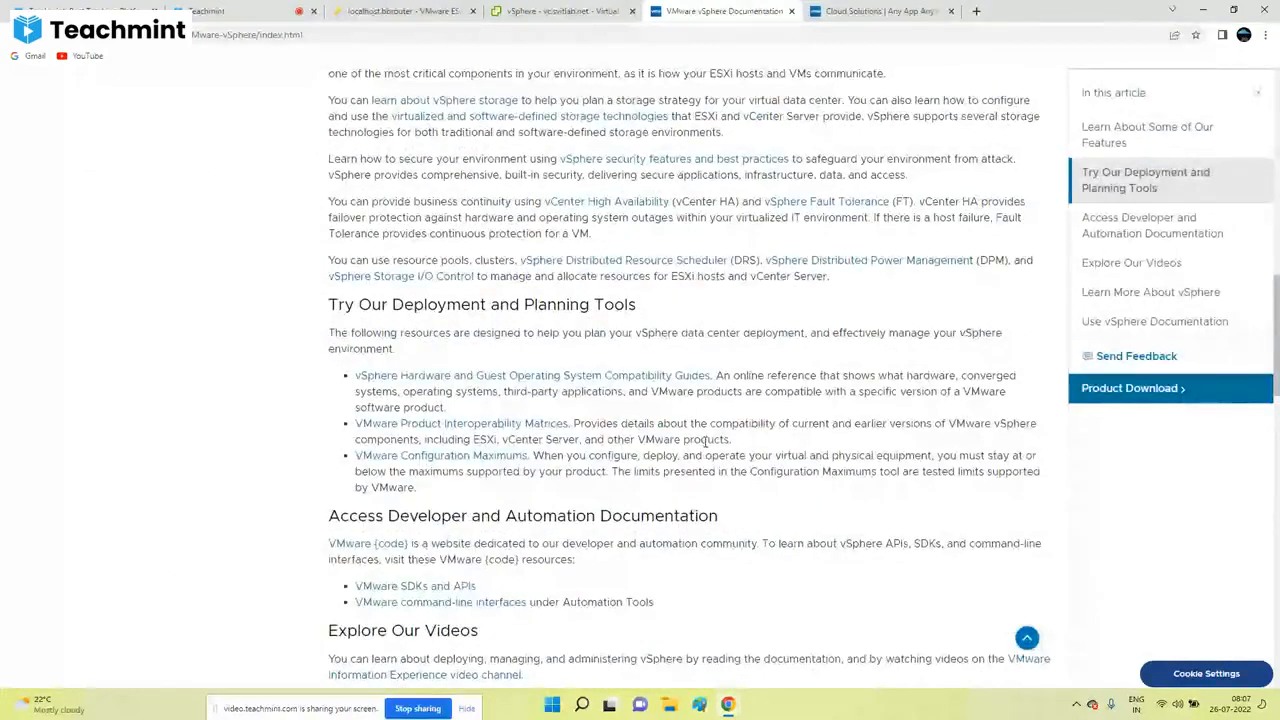
scroll(705, 441, down, 8)
scroll(640, 400, down, 5)
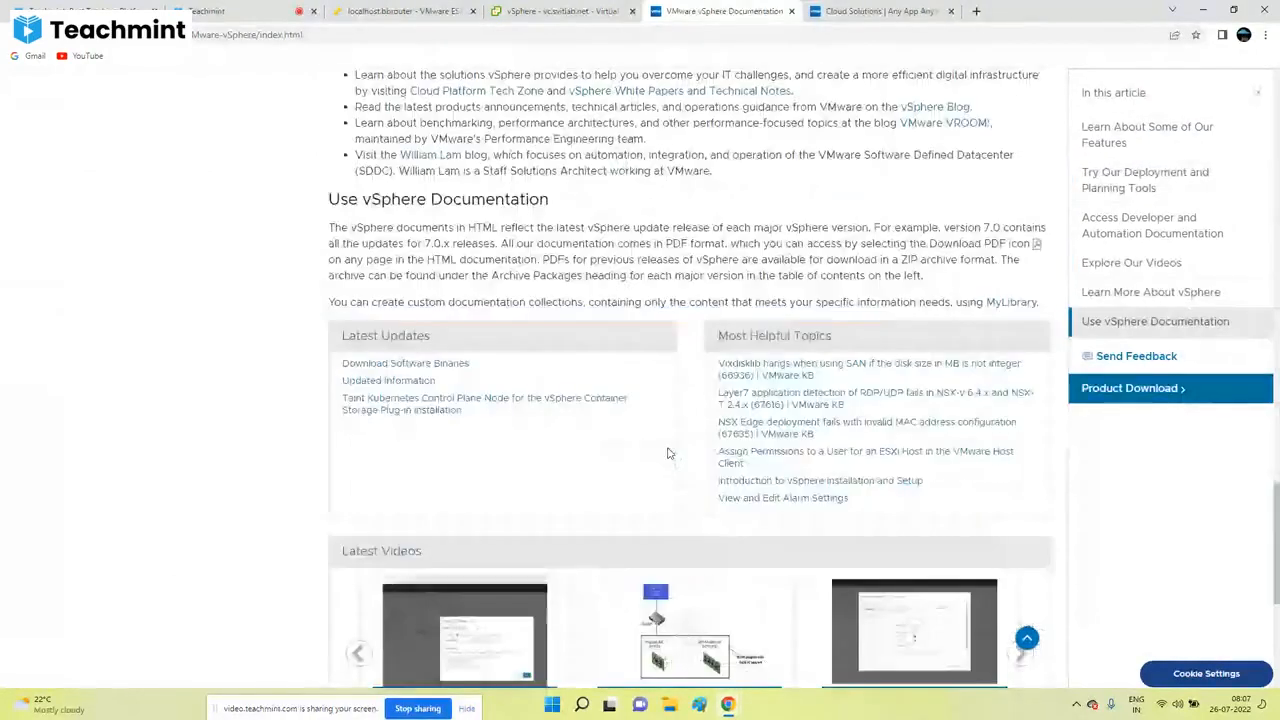
scroll(669, 453, down, 2)
Step: Switch between the documentation tab and the vSphere Client, ending on the vSphere Client
click(560, 11)
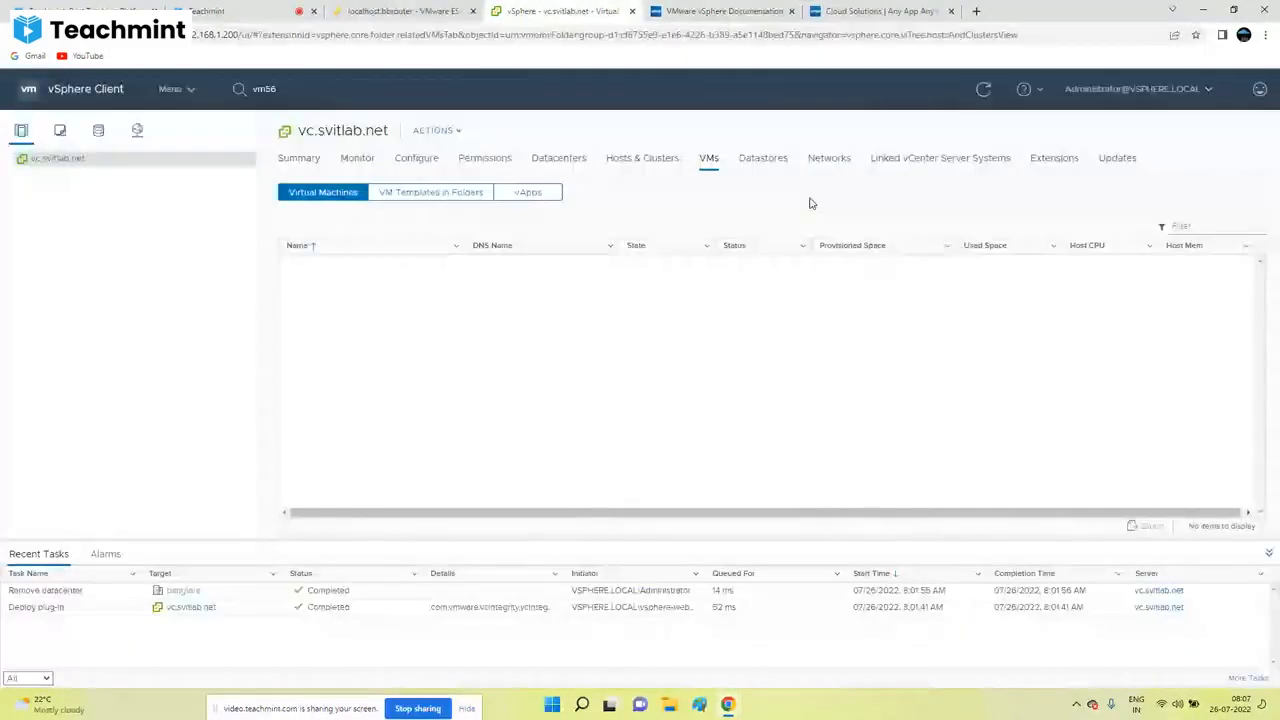
click(730, 11)
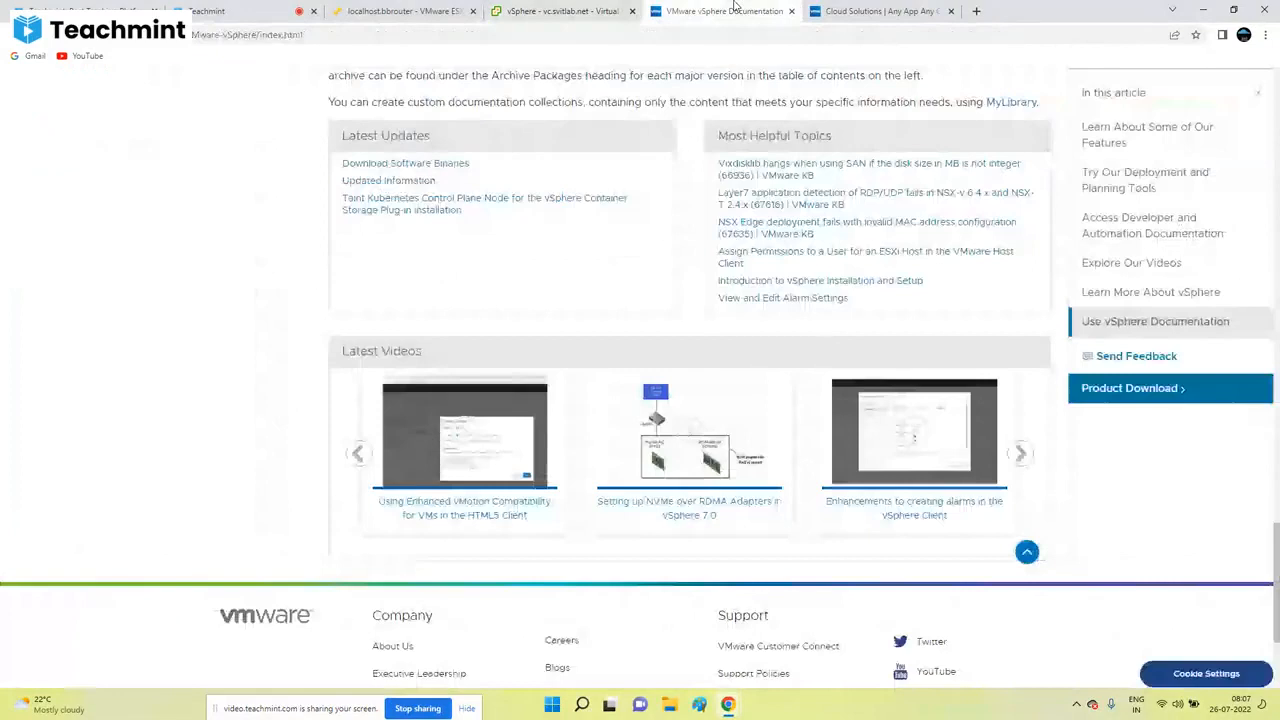
click(552, 11)
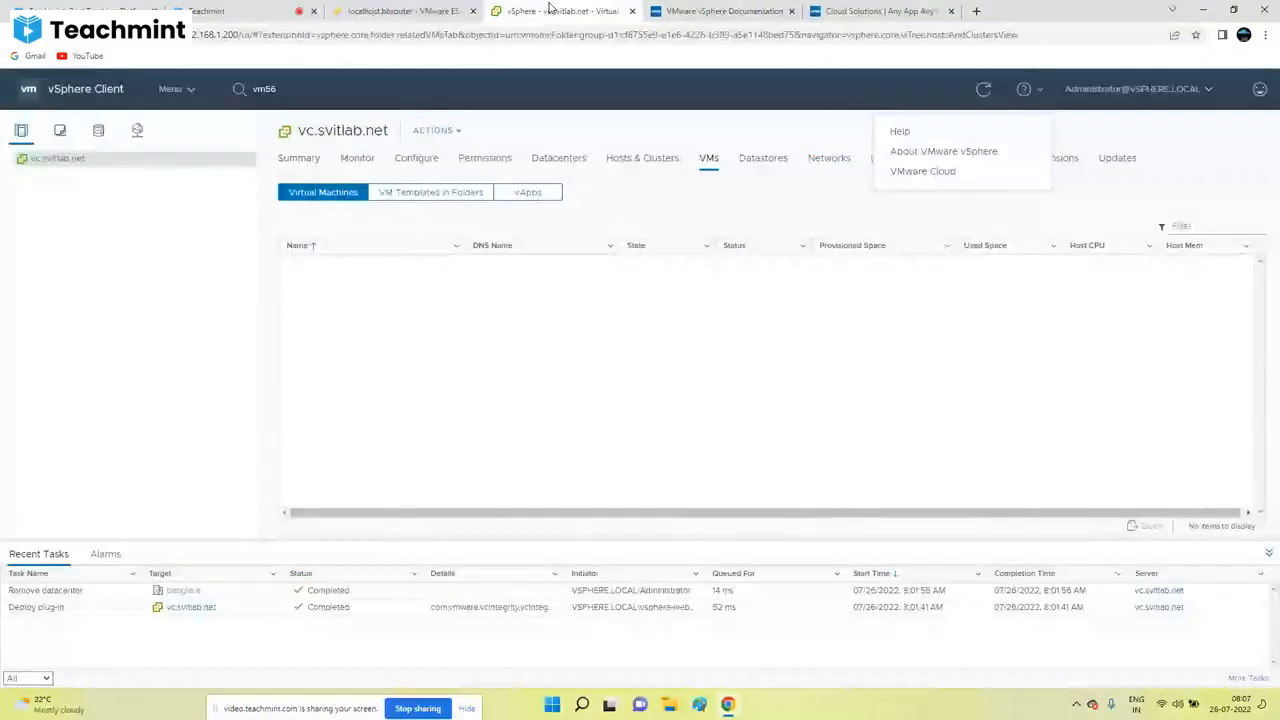
Step: Choose Switch Theme from the user account menu to apply the dark theme
click(1118, 89)
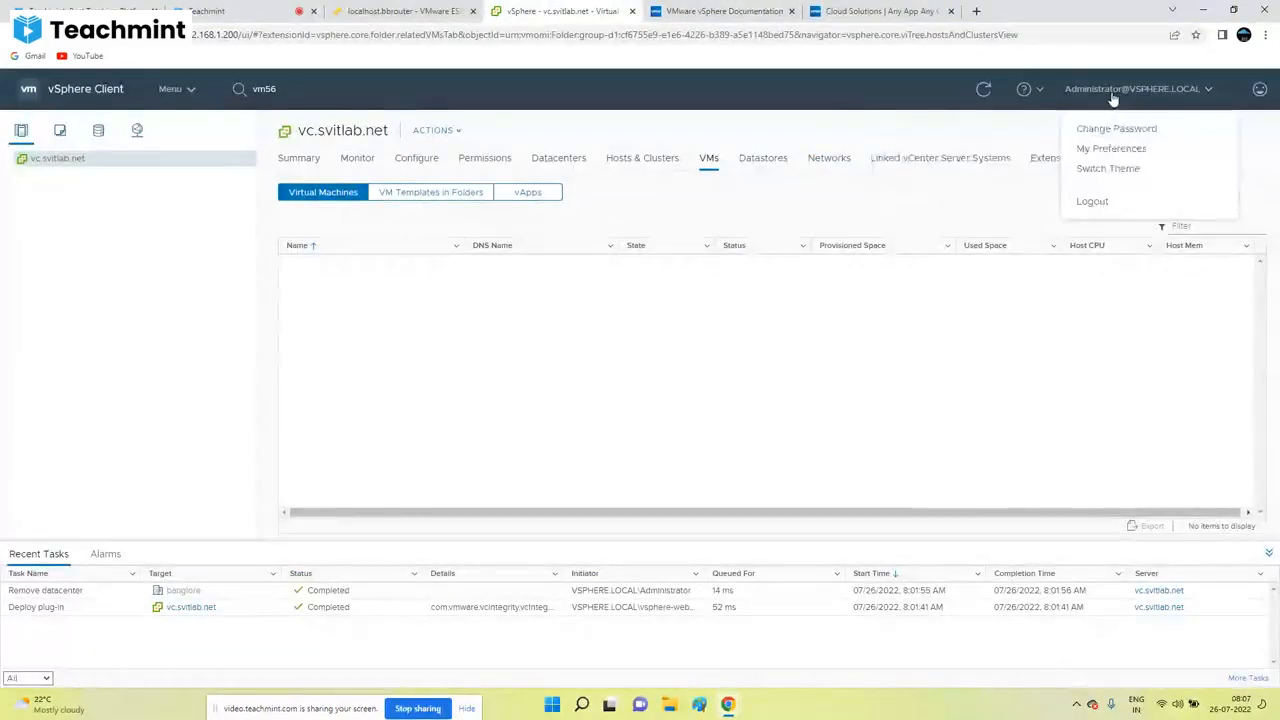
click(1017, 121)
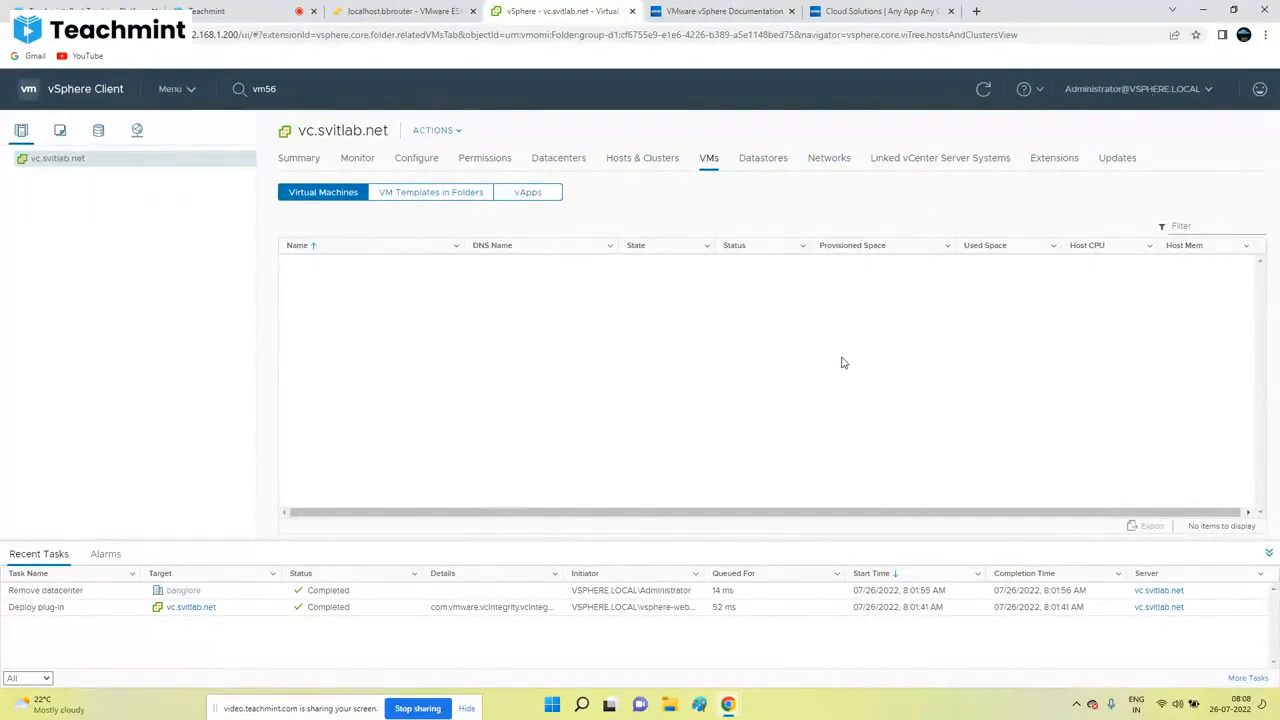
click(1148, 92)
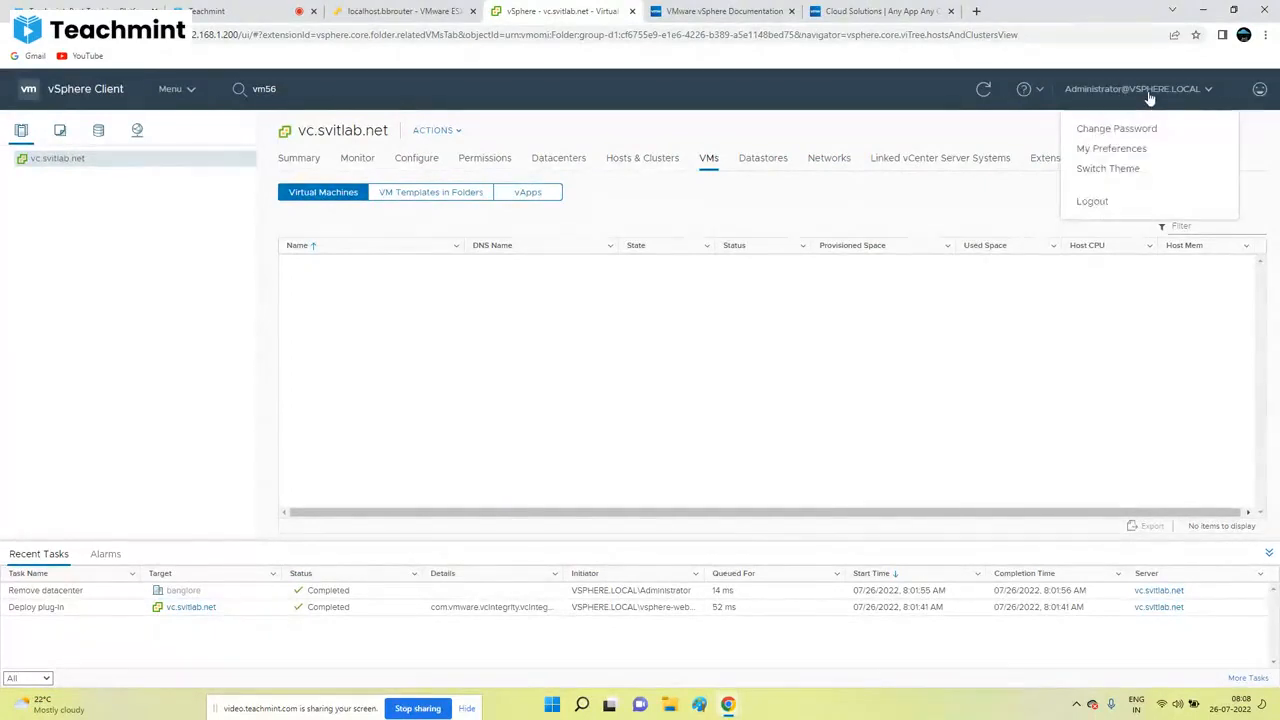
click(777, 432)
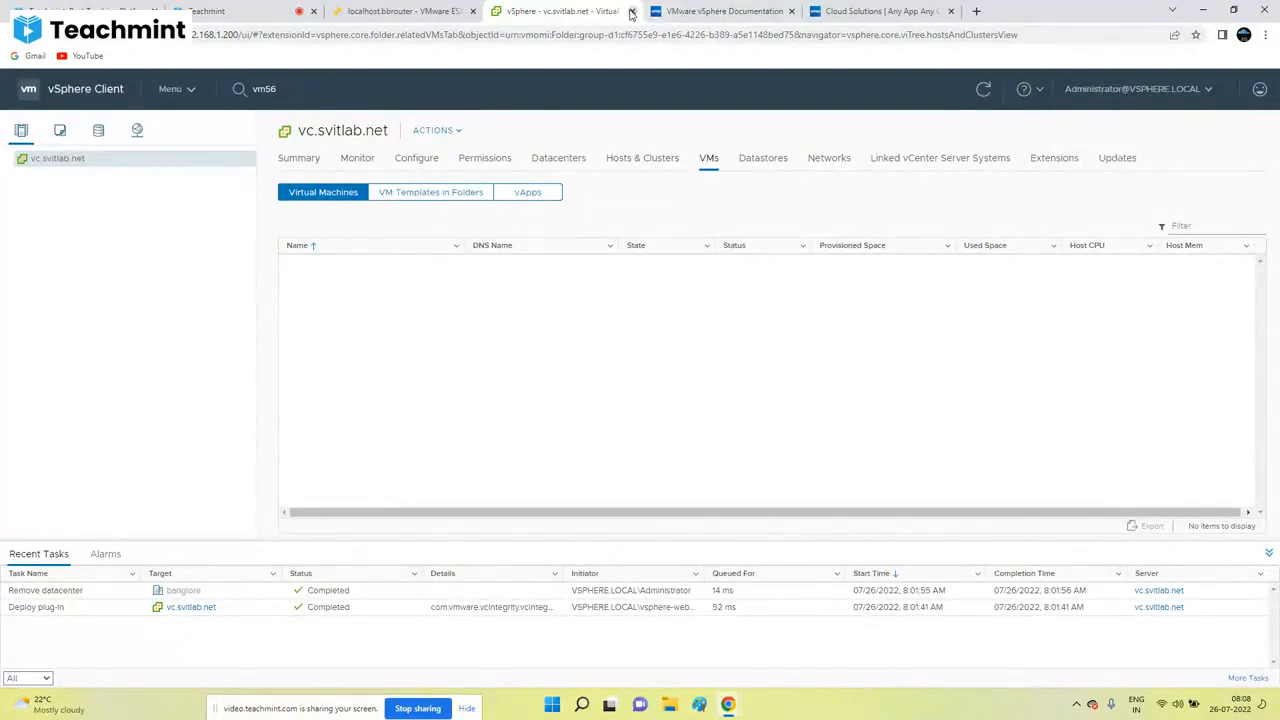
click(1106, 89)
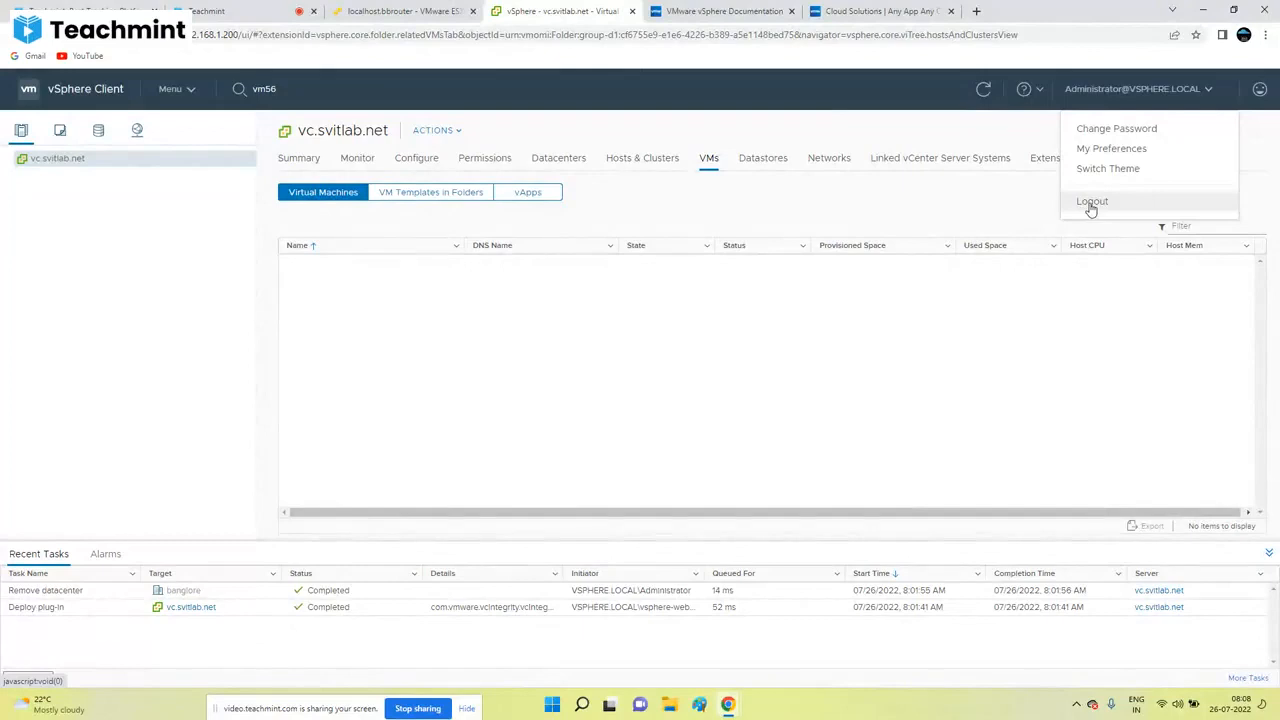
click(848, 296)
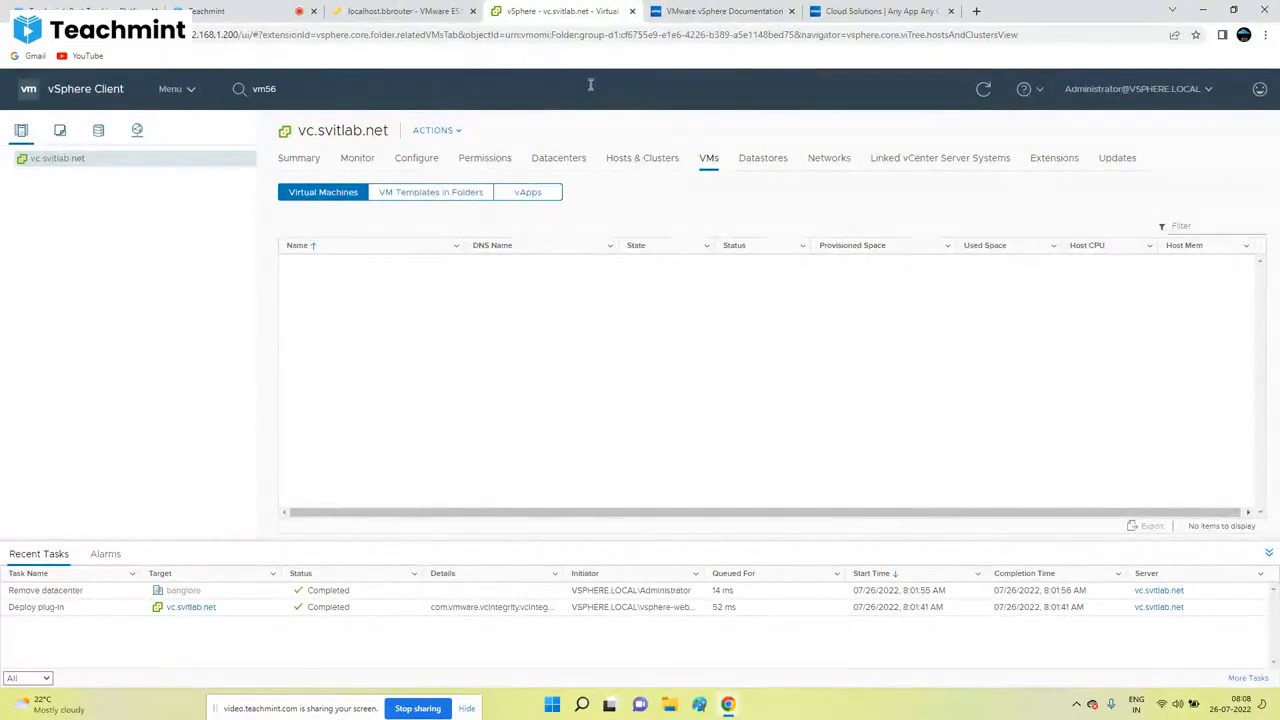
click(1145, 90)
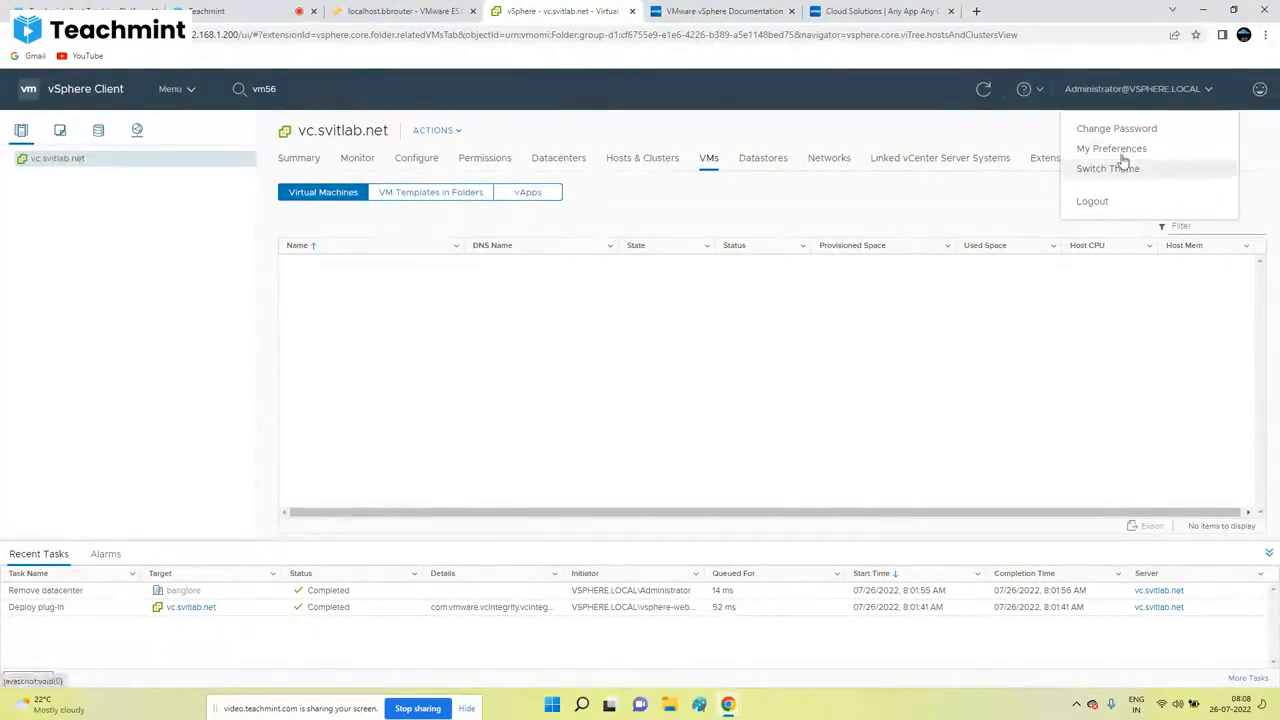
click(1117, 167)
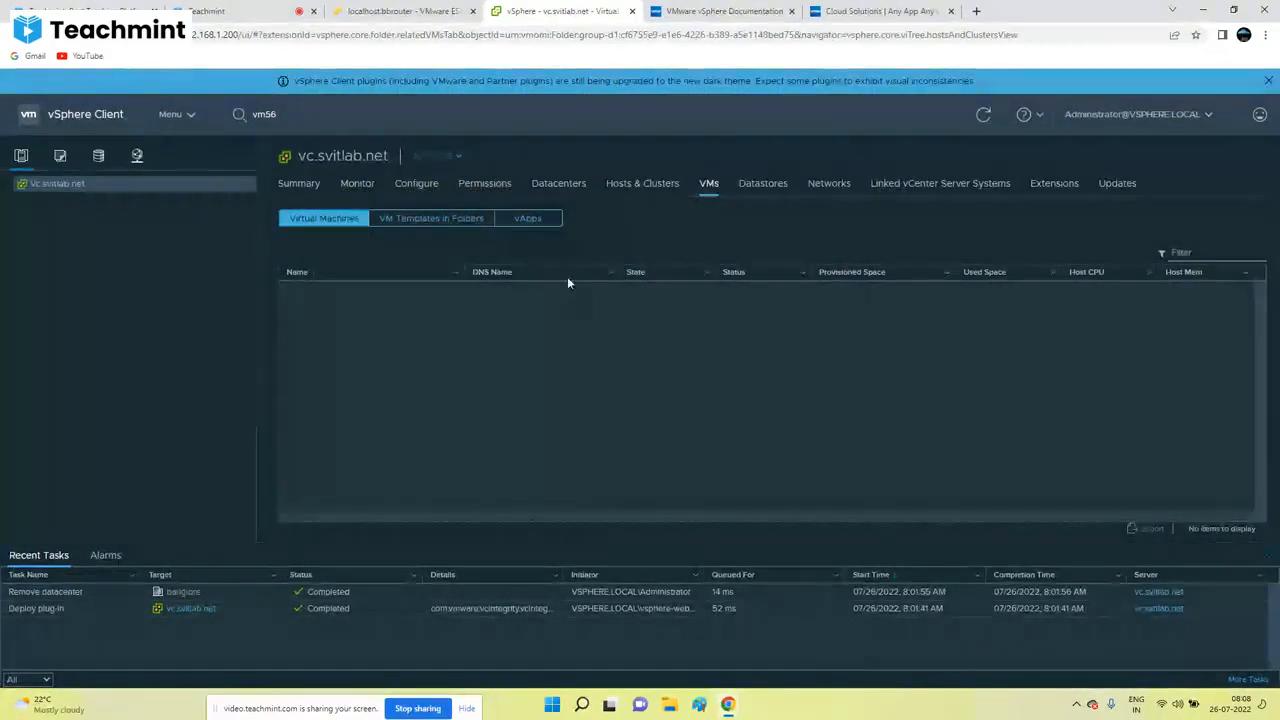
Step: Switch back to the light theme, then review the Language, Console and Inventory preferences and save them
click(1135, 114)
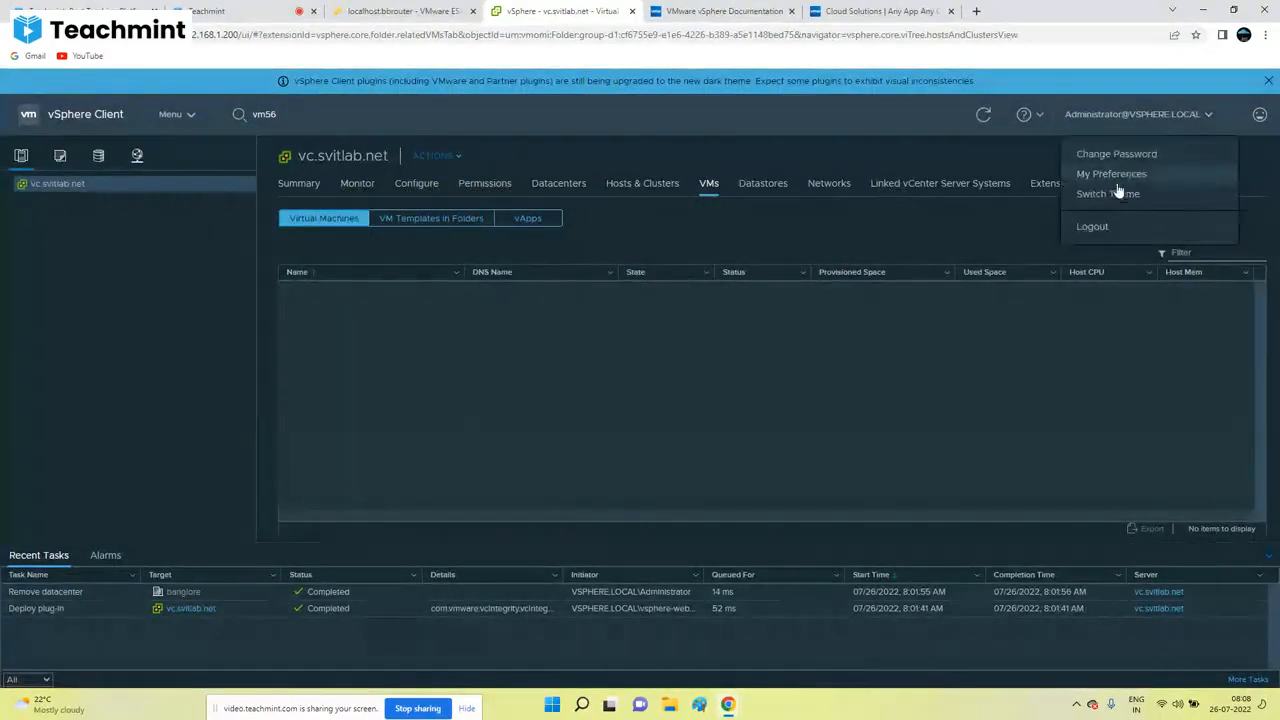
click(1118, 193)
click(1135, 113)
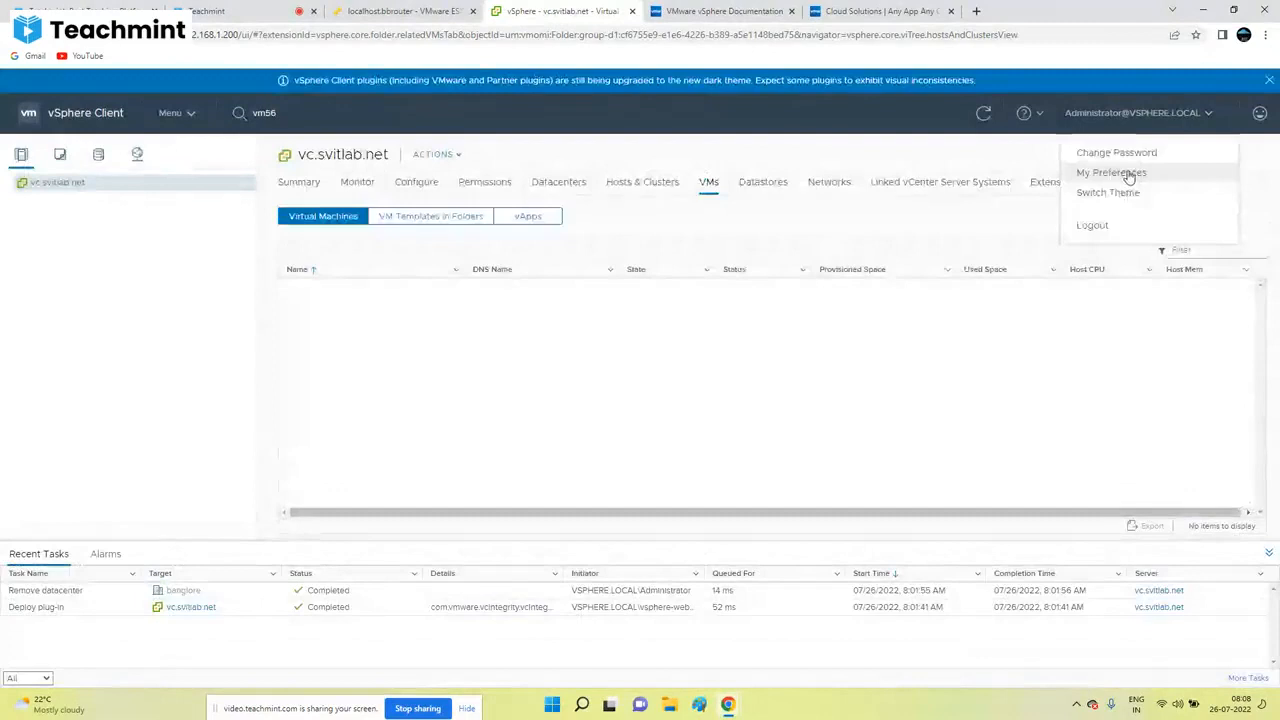
click(1130, 175)
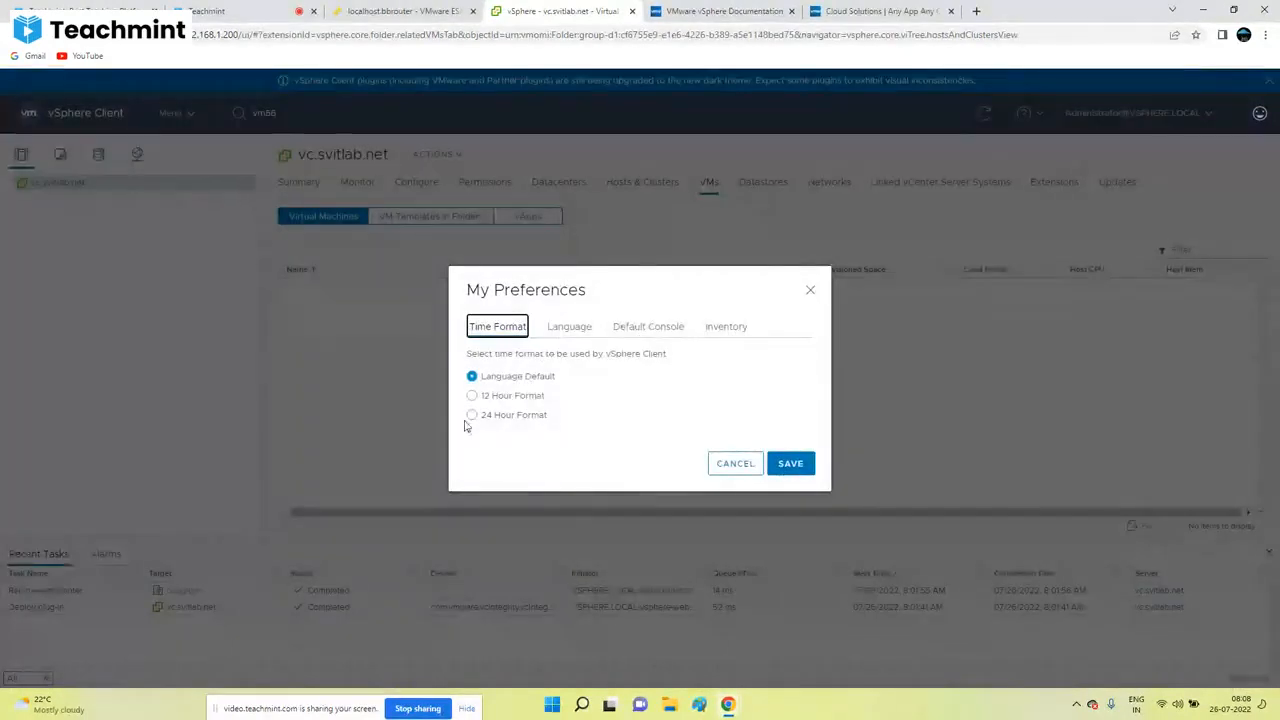
click(574, 330)
click(672, 330)
click(739, 338)
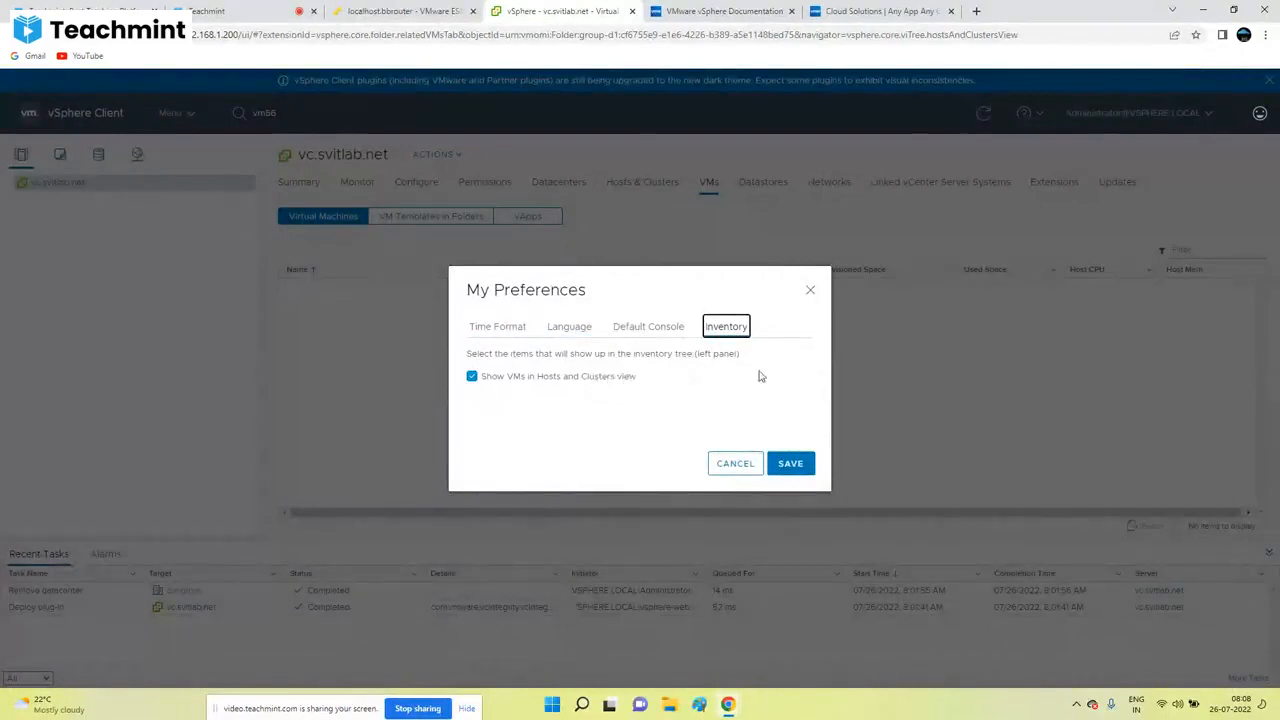
click(789, 465)
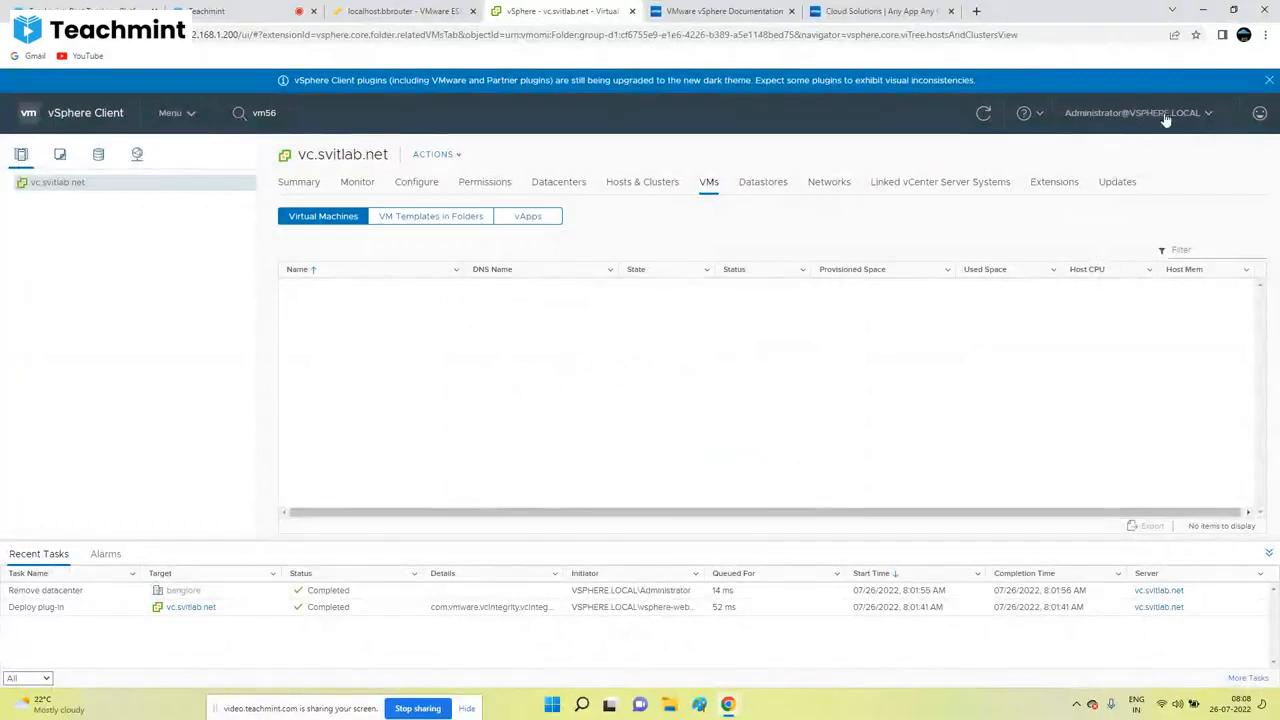
Step: Close the plugin dark-theme banner and cancel the Send Feedback form each time it opens
click(1260, 113)
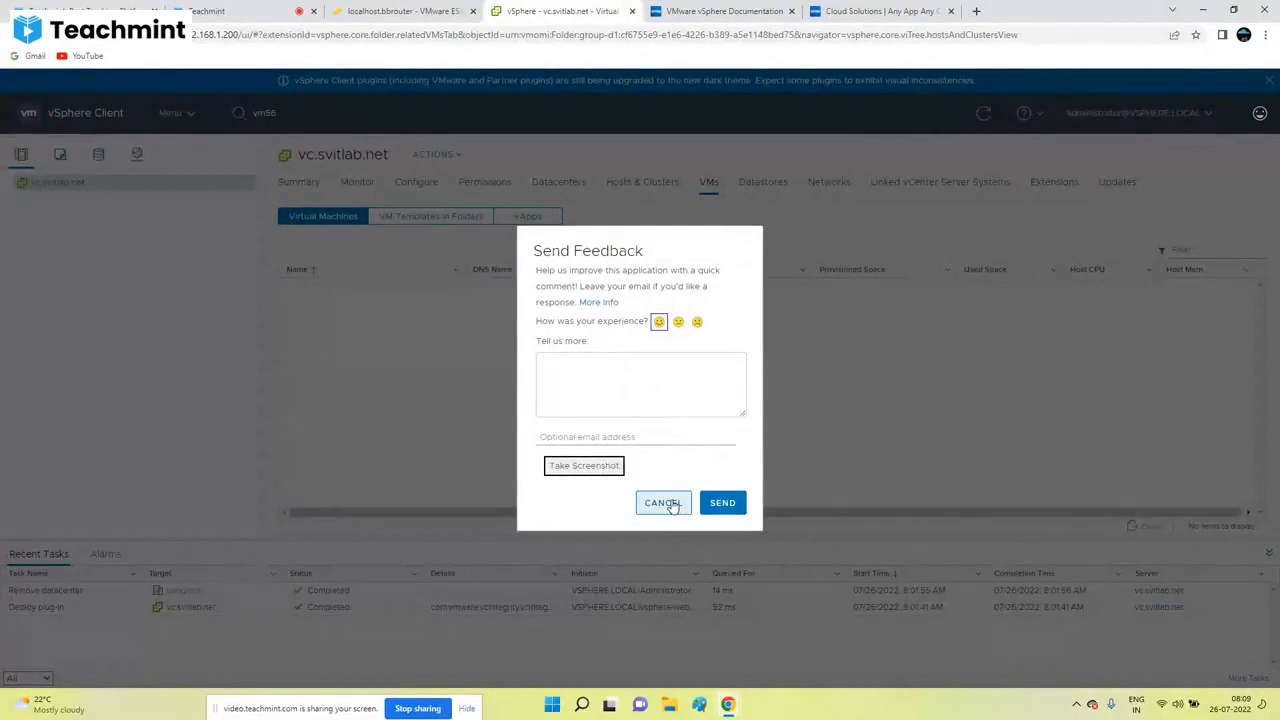
click(662, 503)
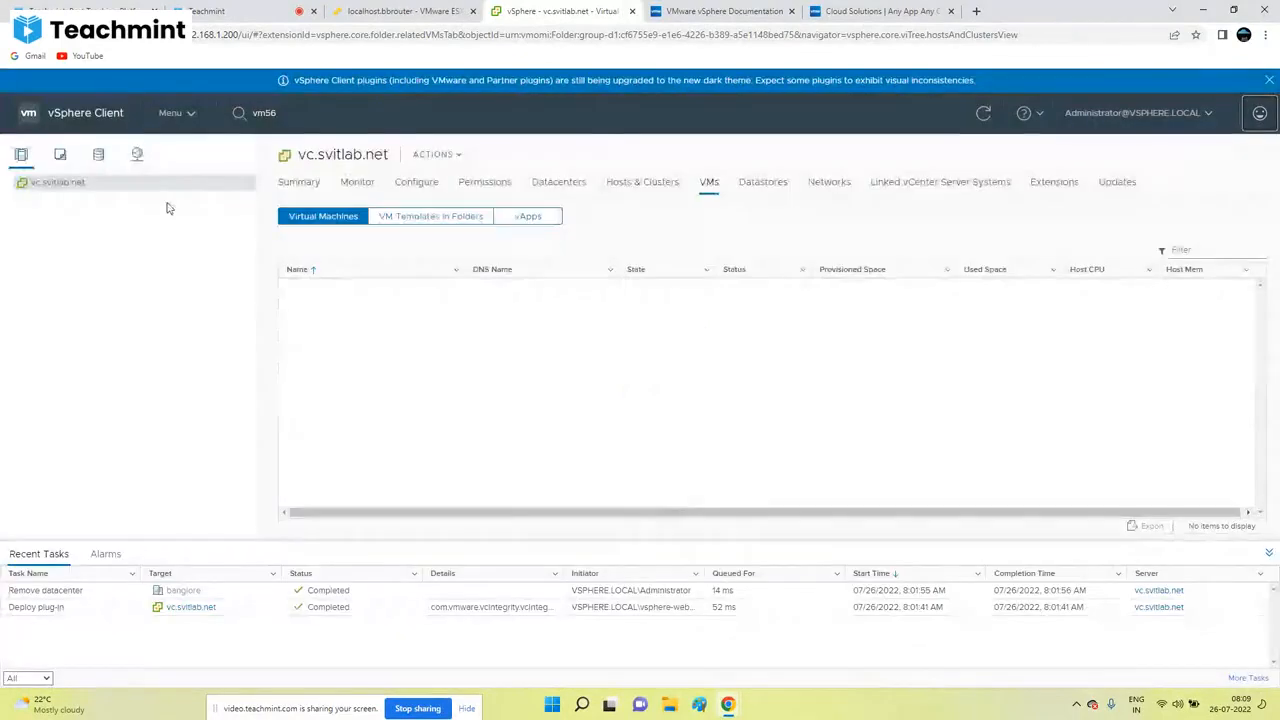
click(1270, 81)
click(1260, 89)
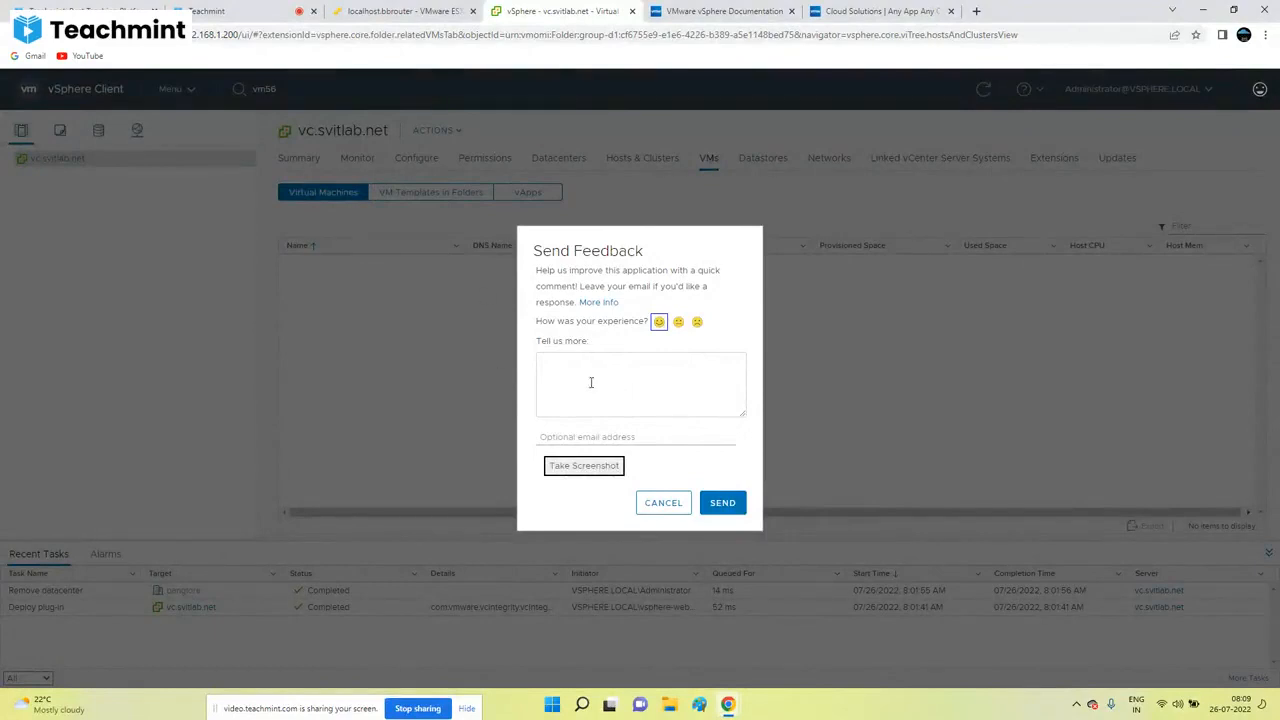
click(658, 503)
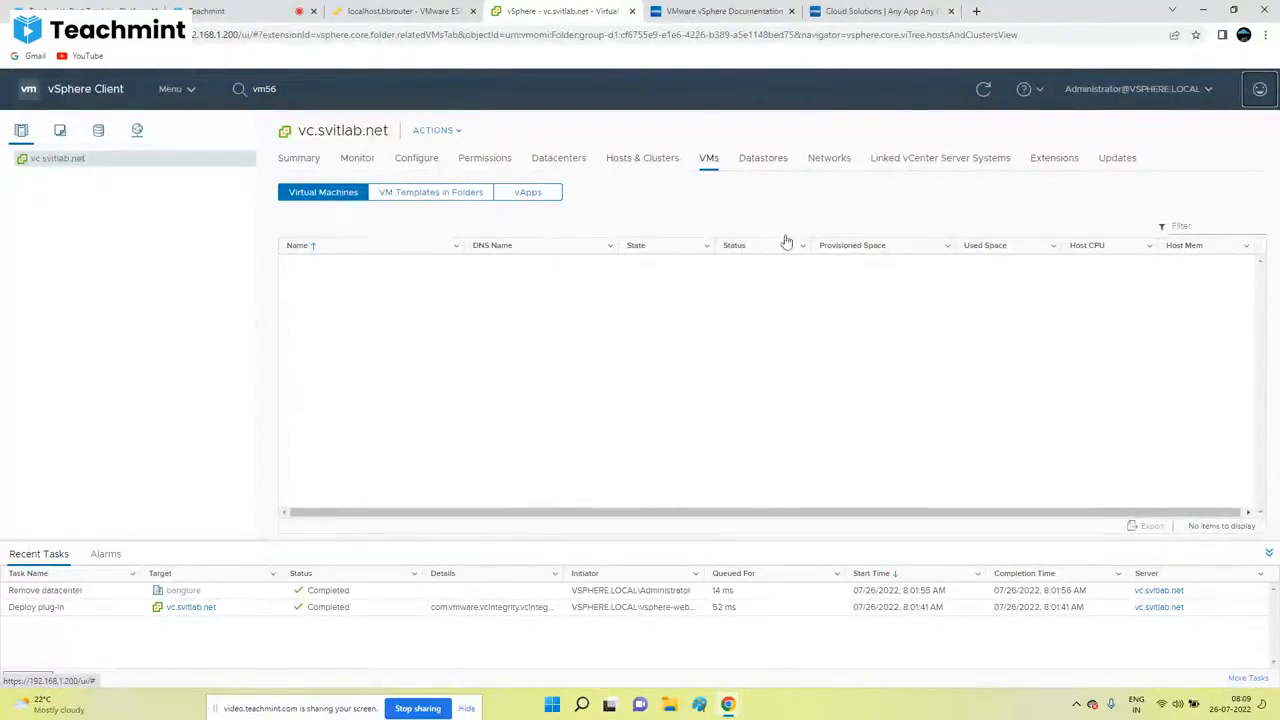
click(1260, 89)
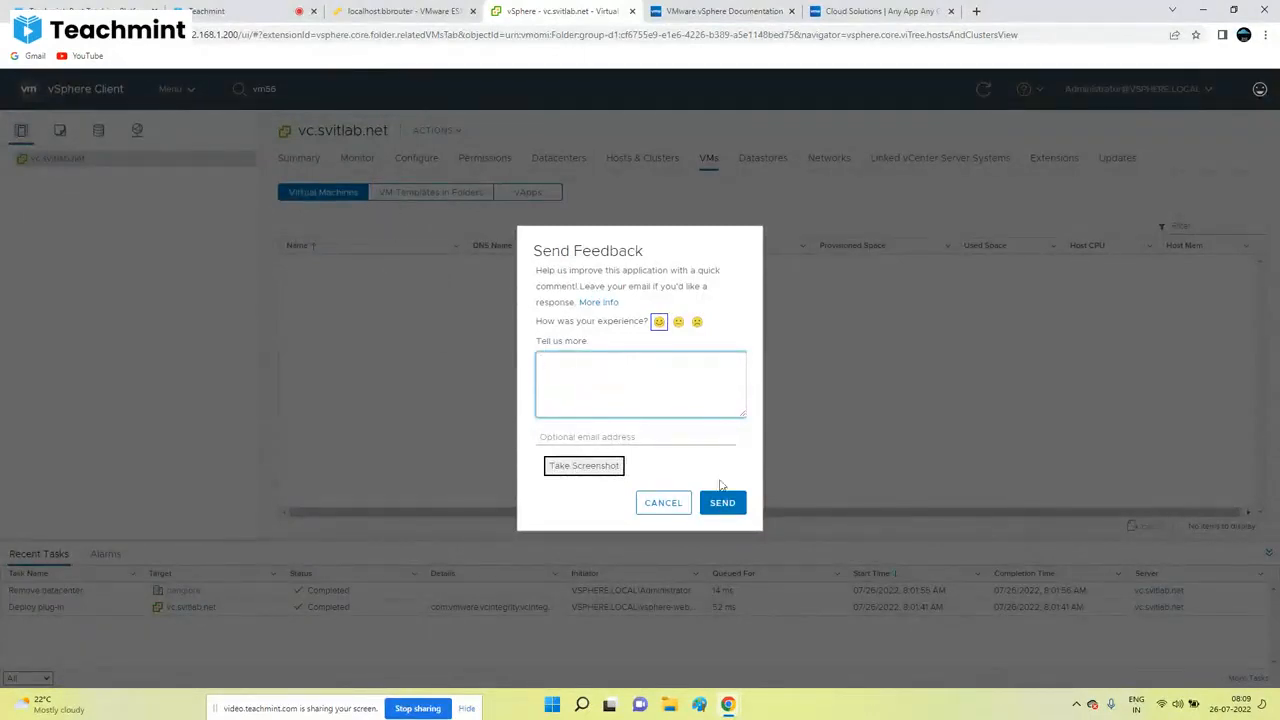
click(661, 500)
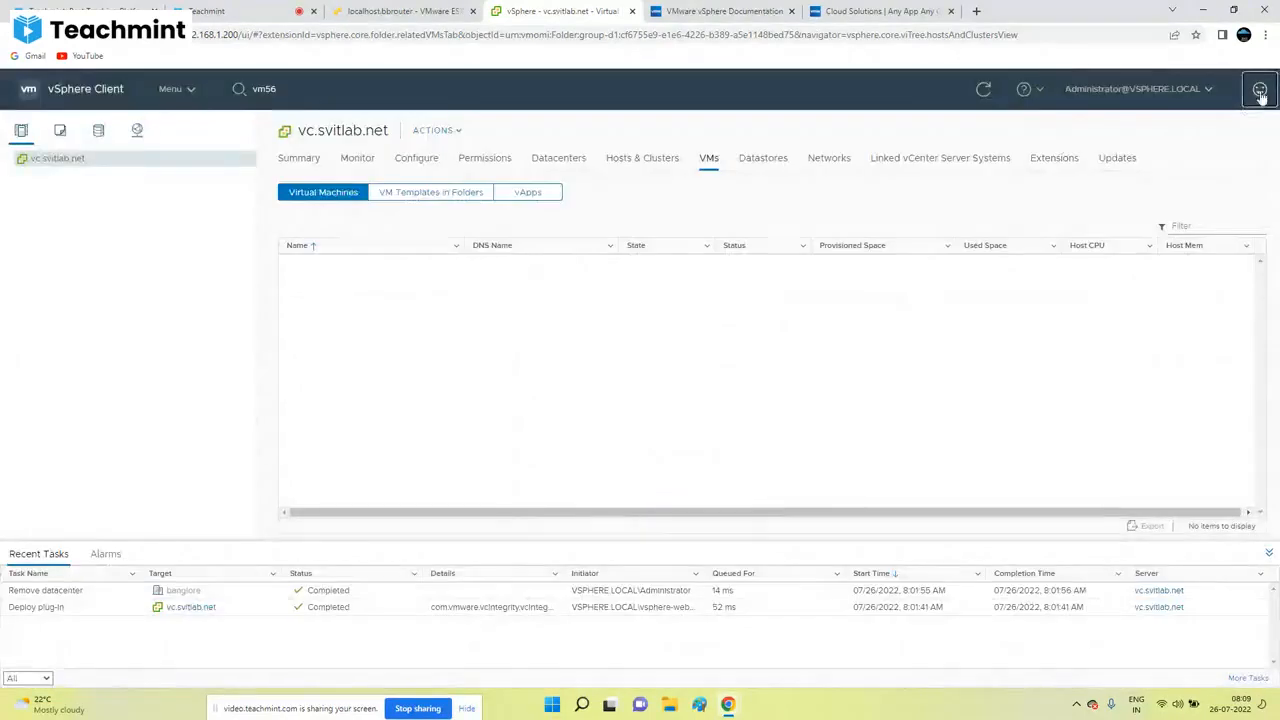
click(1259, 89)
click(661, 502)
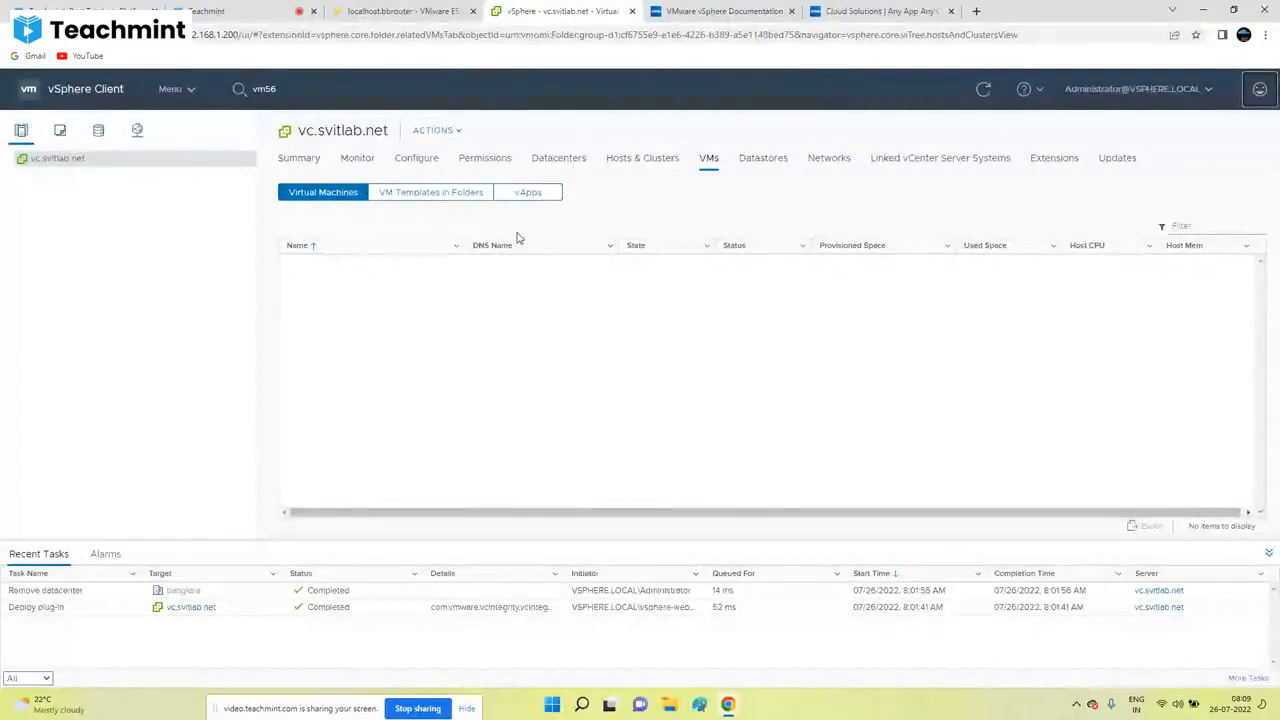
click(60, 130)
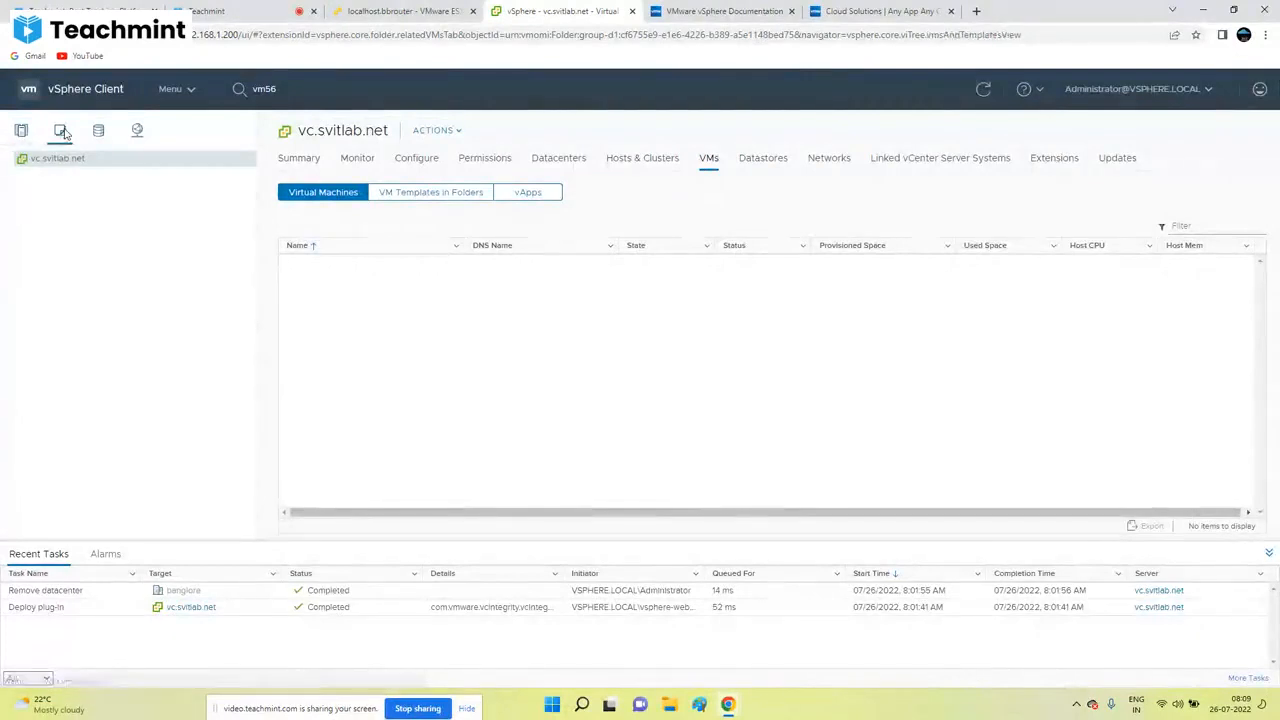
click(99, 131)
click(137, 130)
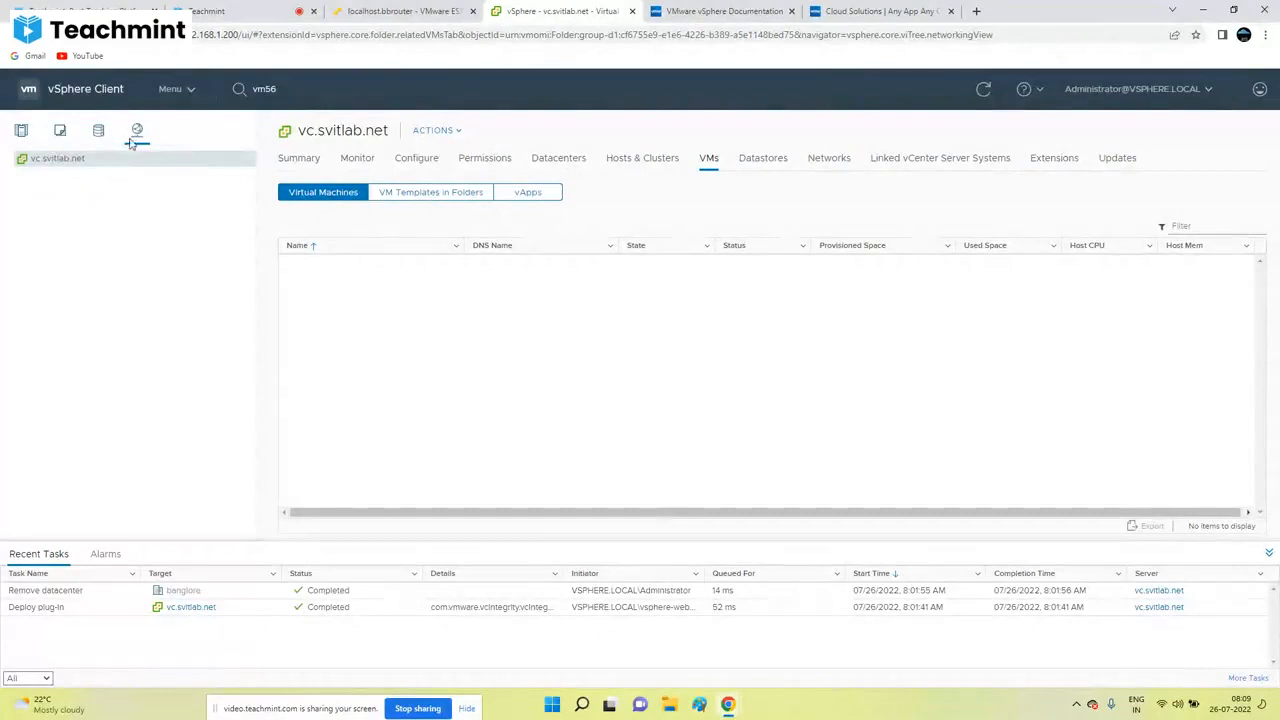
click(61, 132)
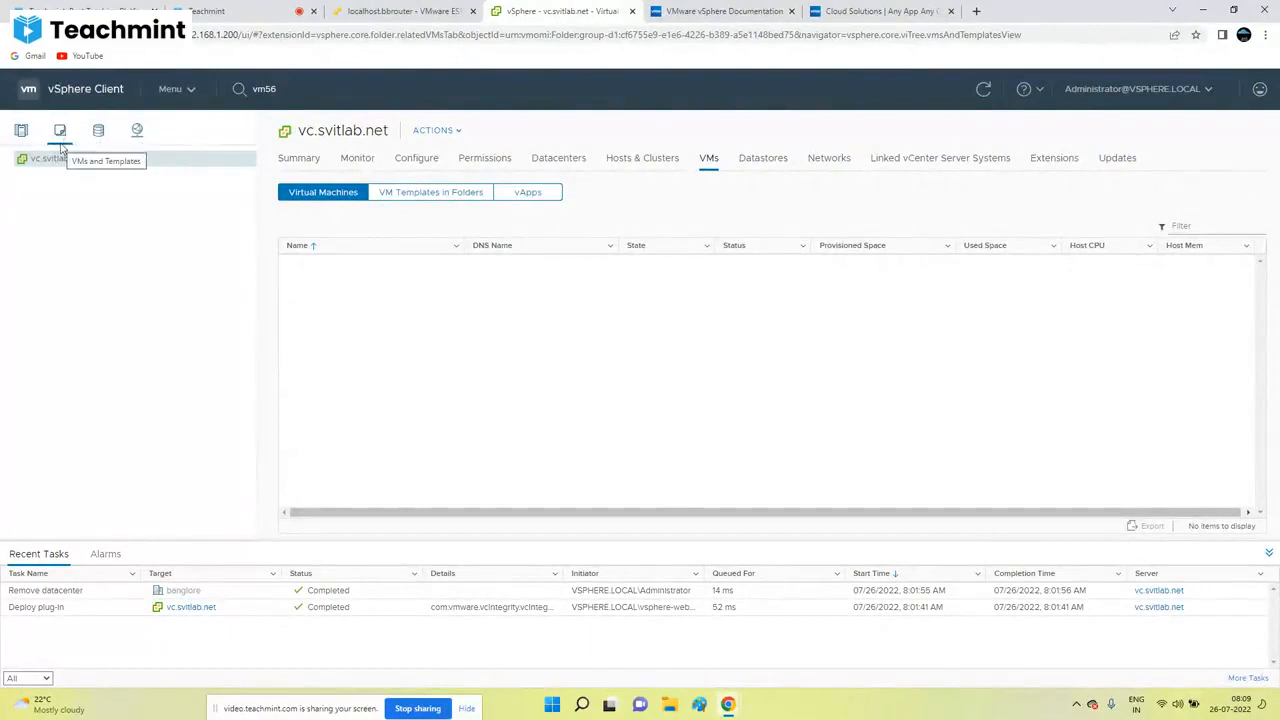
click(21, 131)
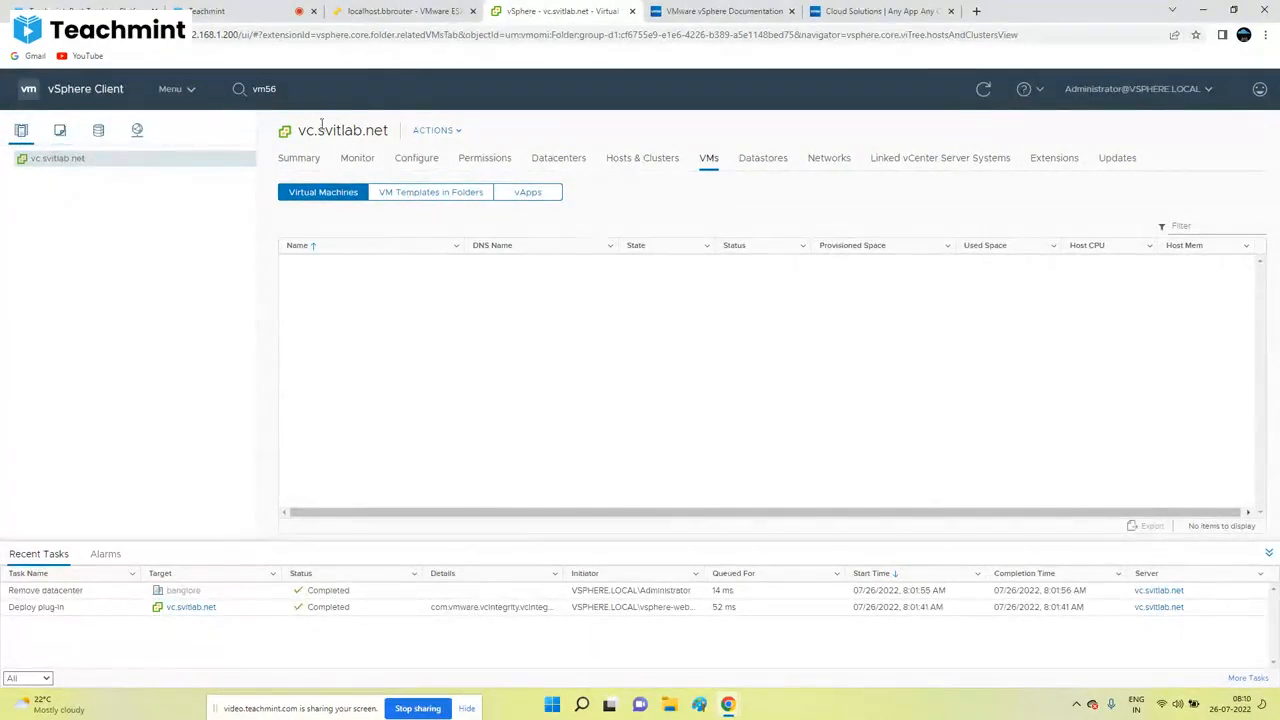
double_click(313, 131)
click(447, 132)
click(113, 279)
right_click(42, 160)
click(36, 163)
right_click(36, 162)
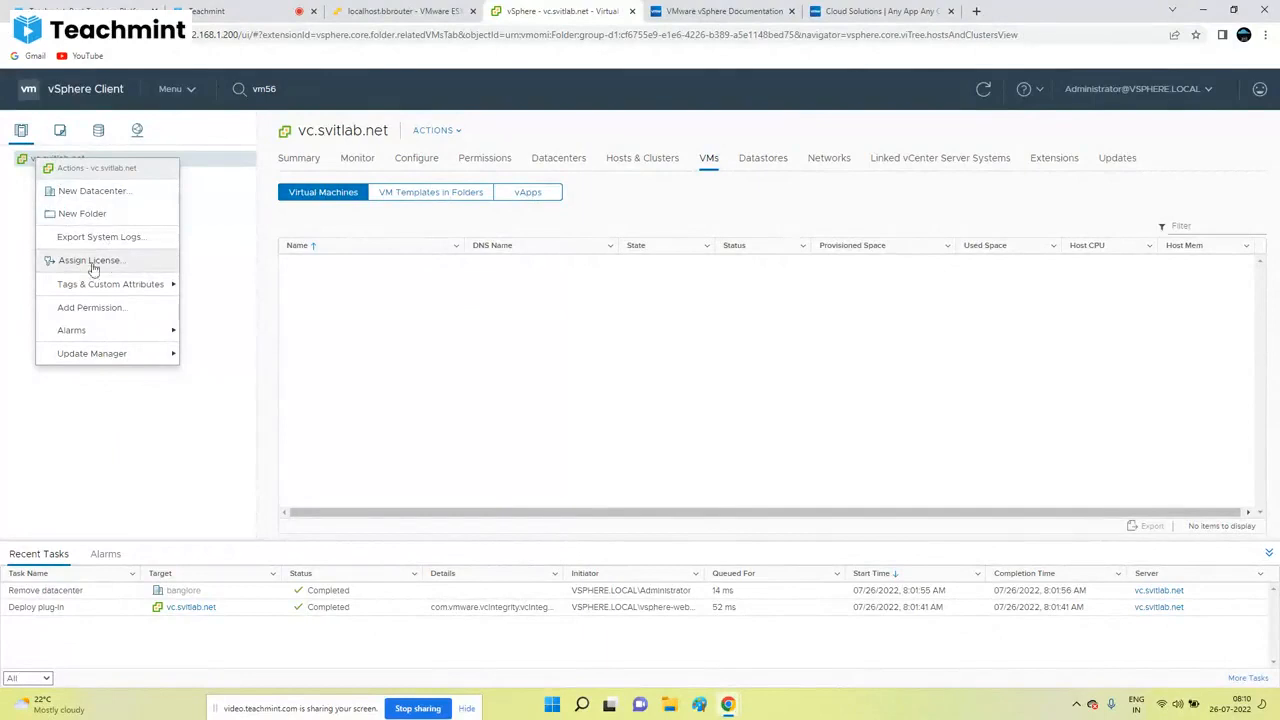
click(247, 288)
click(447, 137)
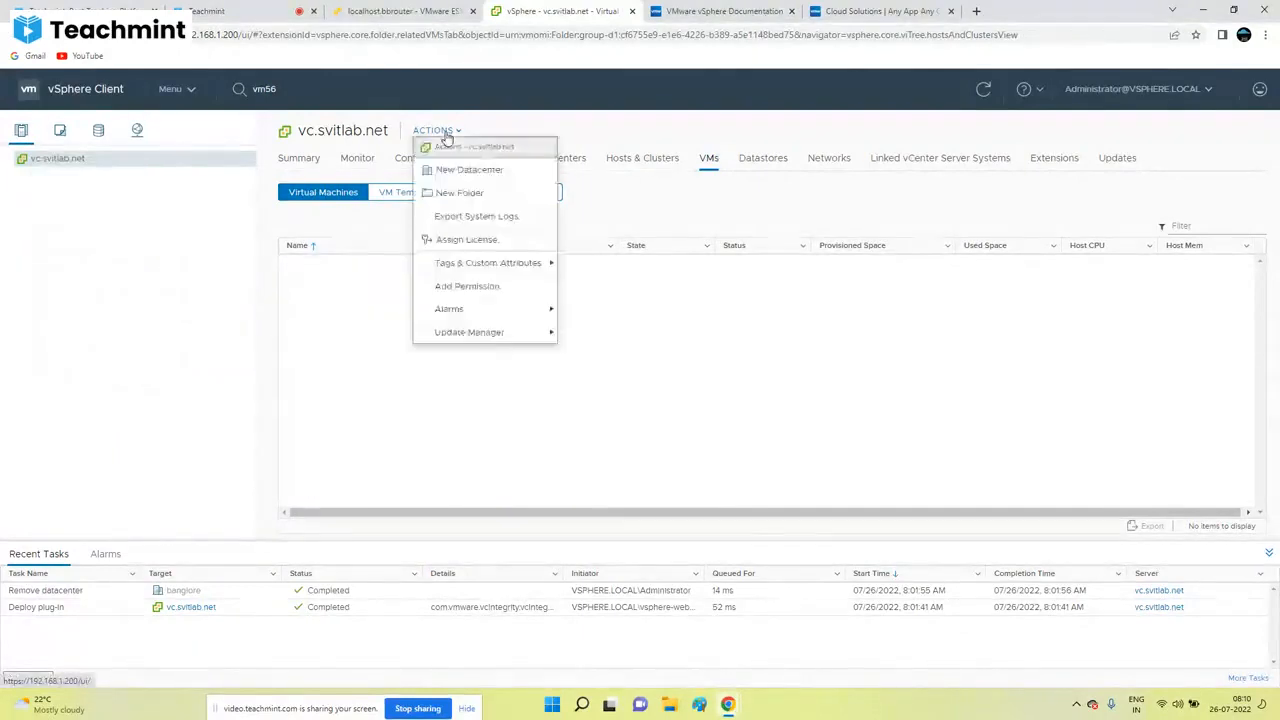
mouse_move(454, 309)
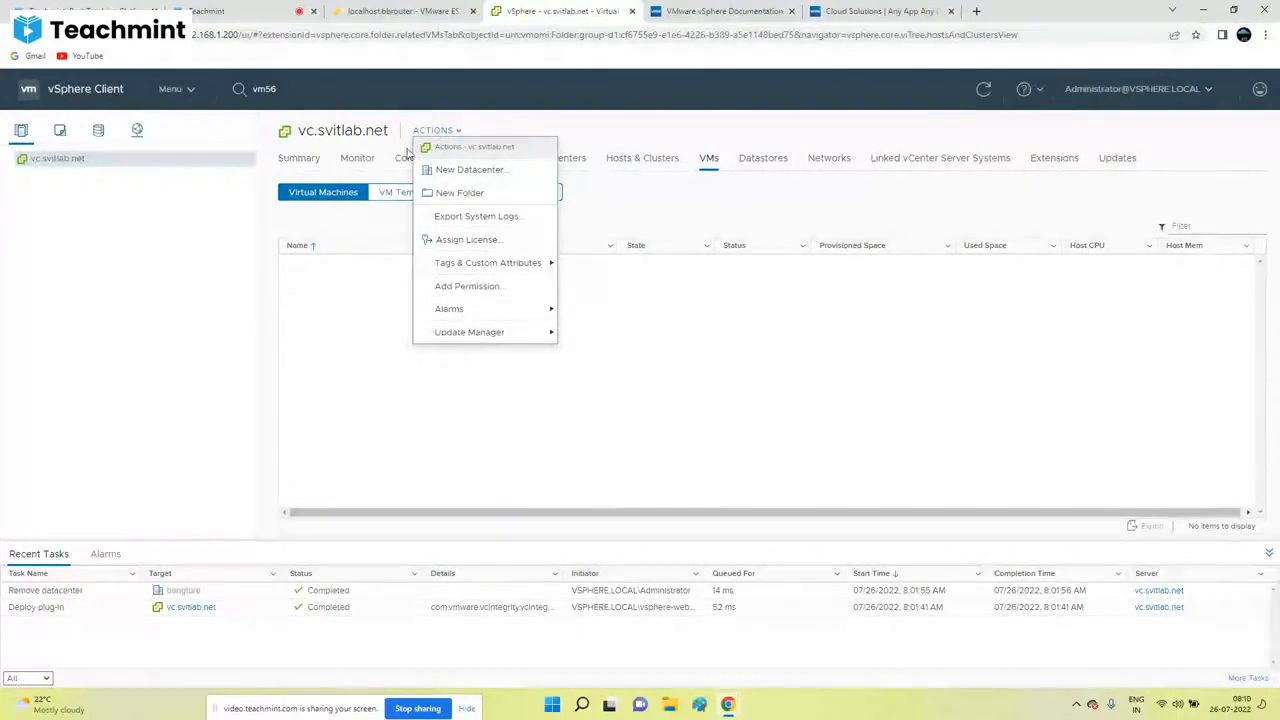
click(253, 203)
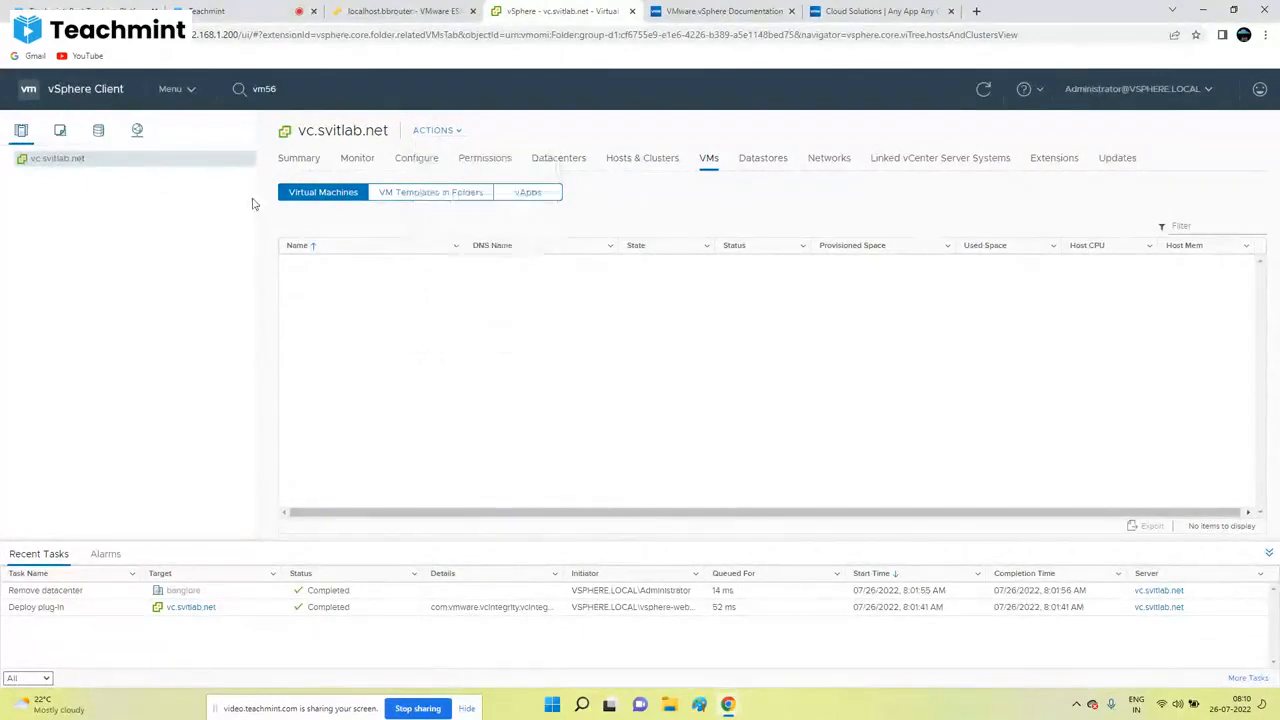
right_click(57, 165)
click(435, 131)
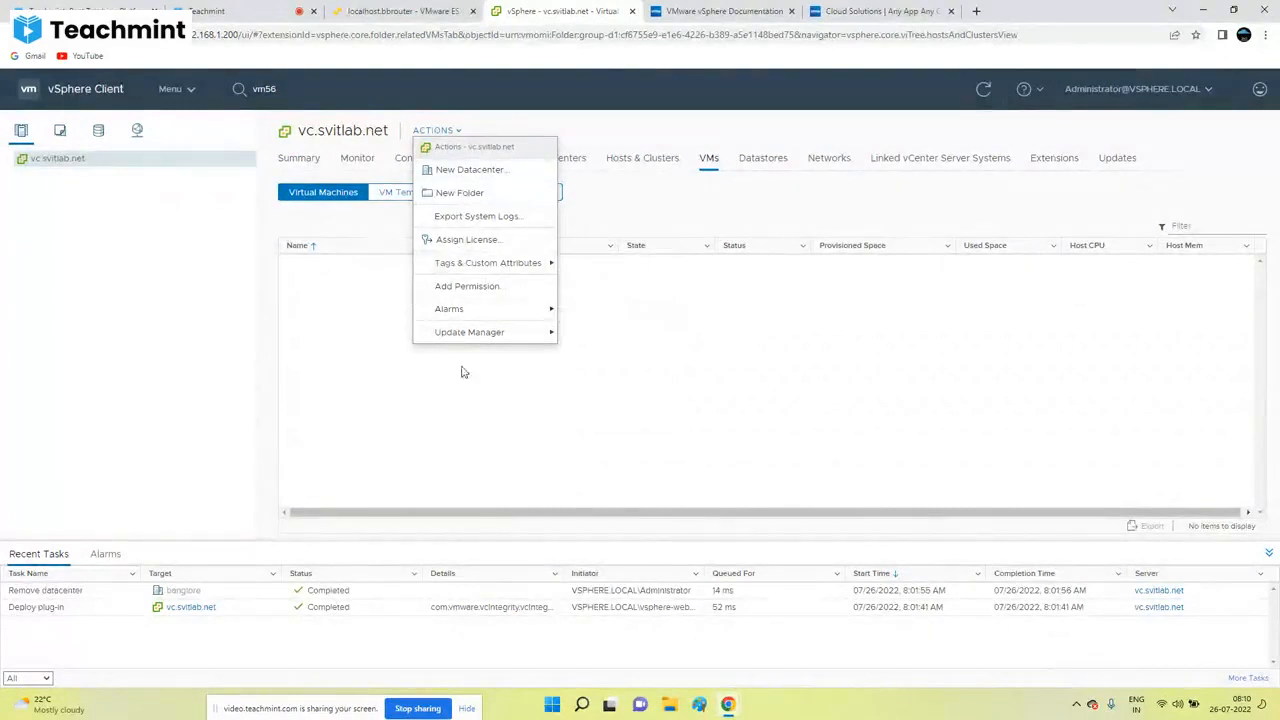
click(830, 366)
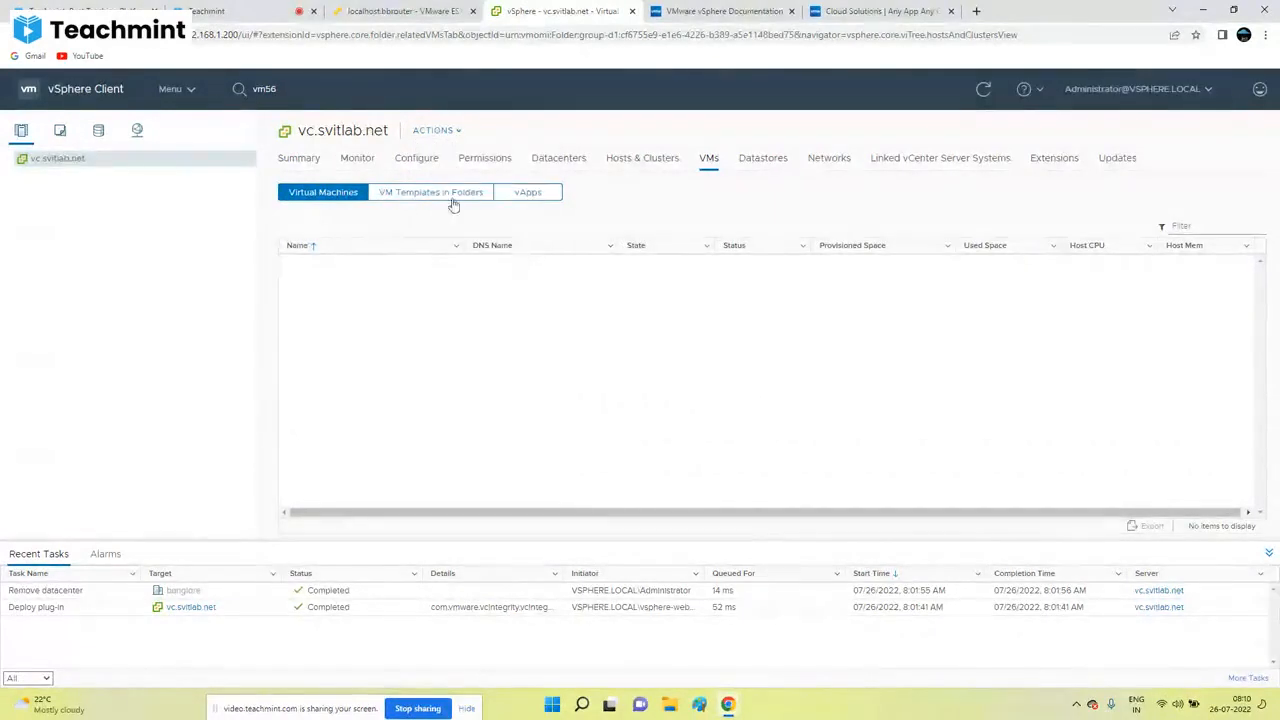
click(298, 160)
Step: Look through the vCenter's Monitor, Configure, Alarm Definitions and Permissions pages
click(357, 160)
click(416, 160)
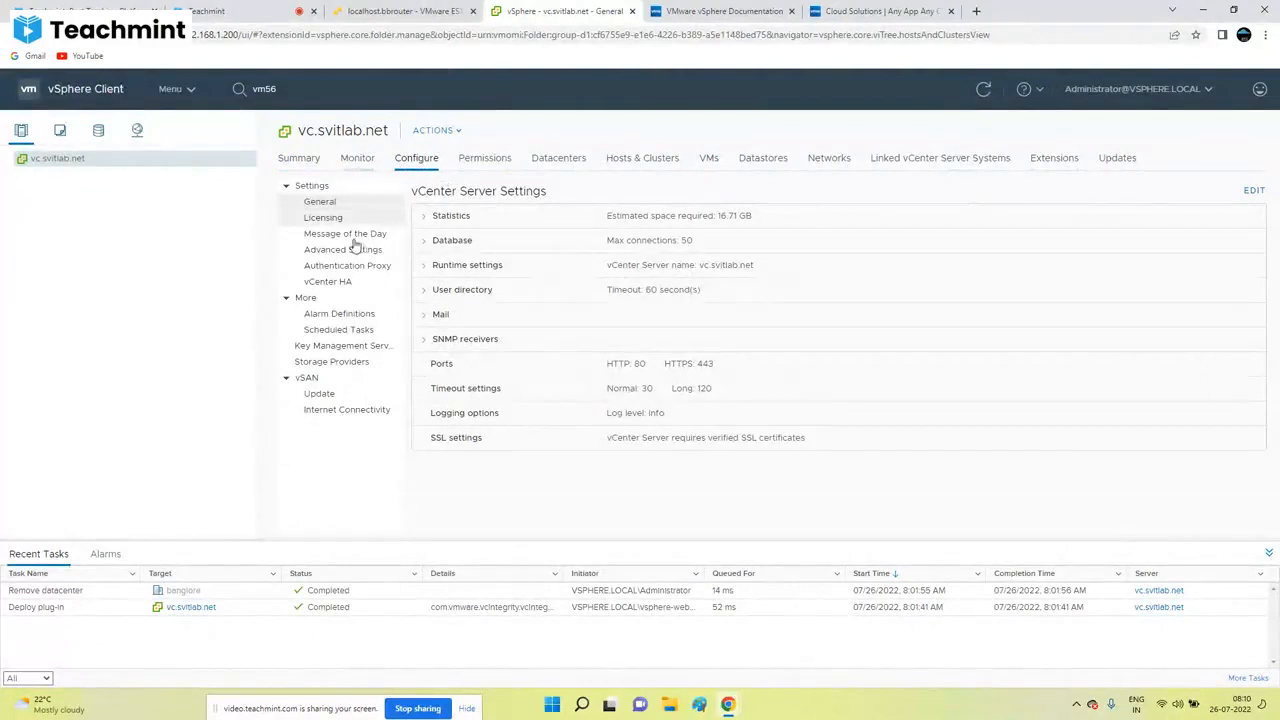
click(352, 315)
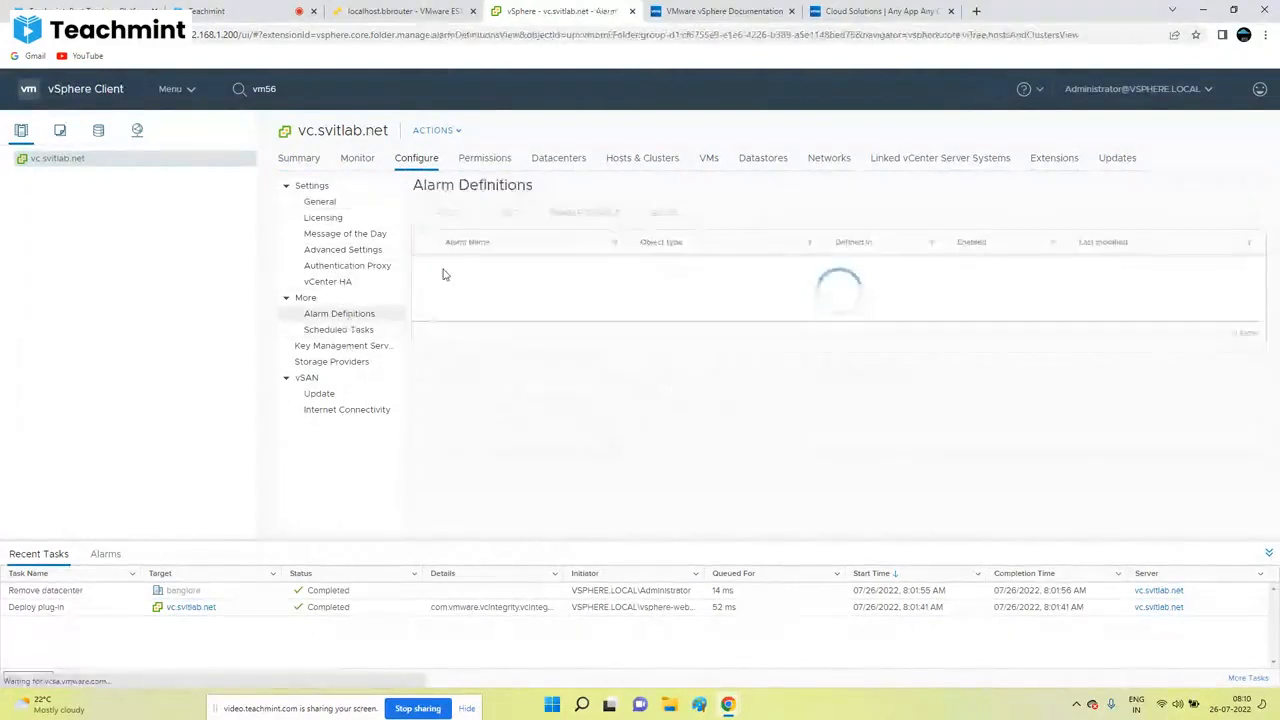
click(484, 158)
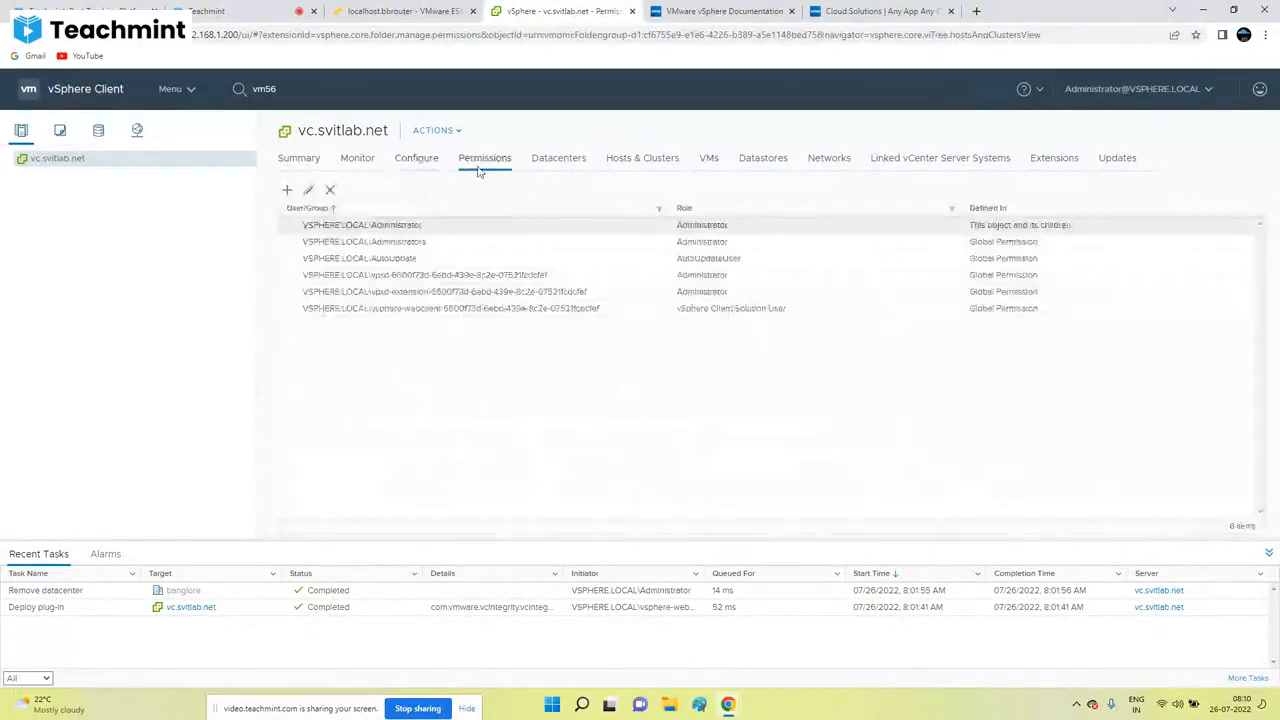
click(420, 158)
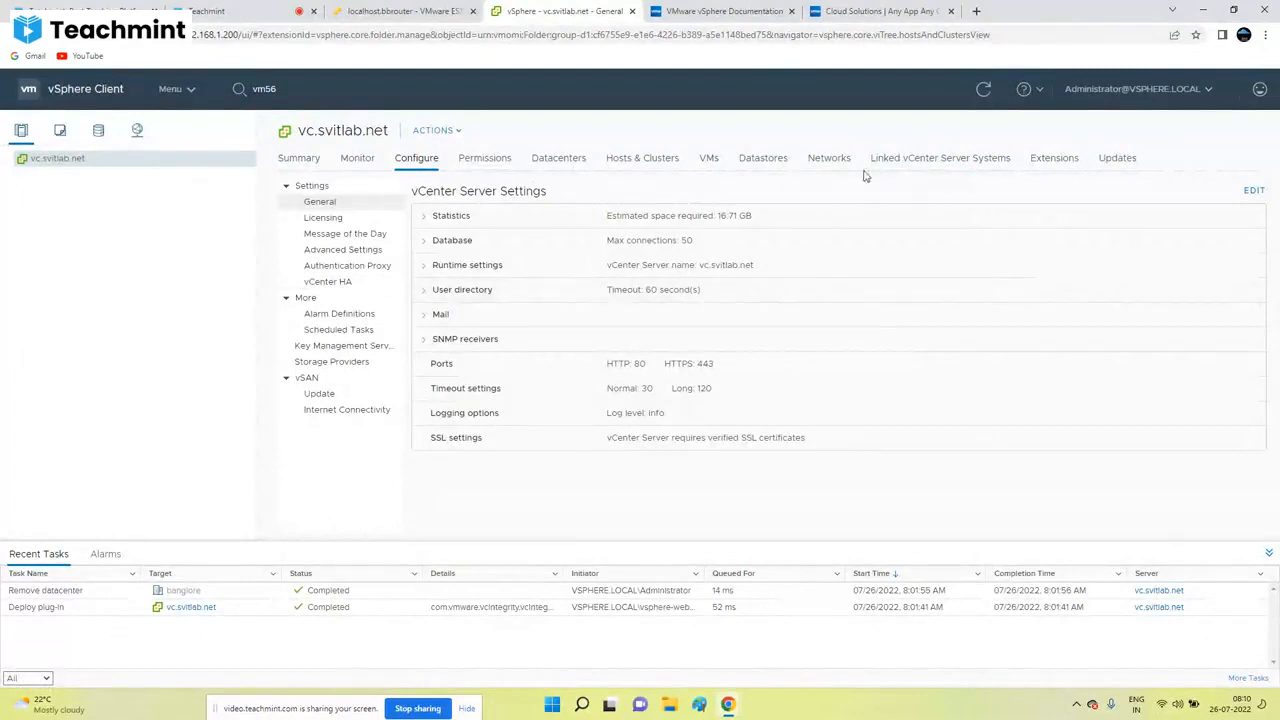
Step: Browse the vCenter's Hosts & Clusters, Datacenters, VMs and Datastores lists, then return to Alarm Definitions
click(653, 165)
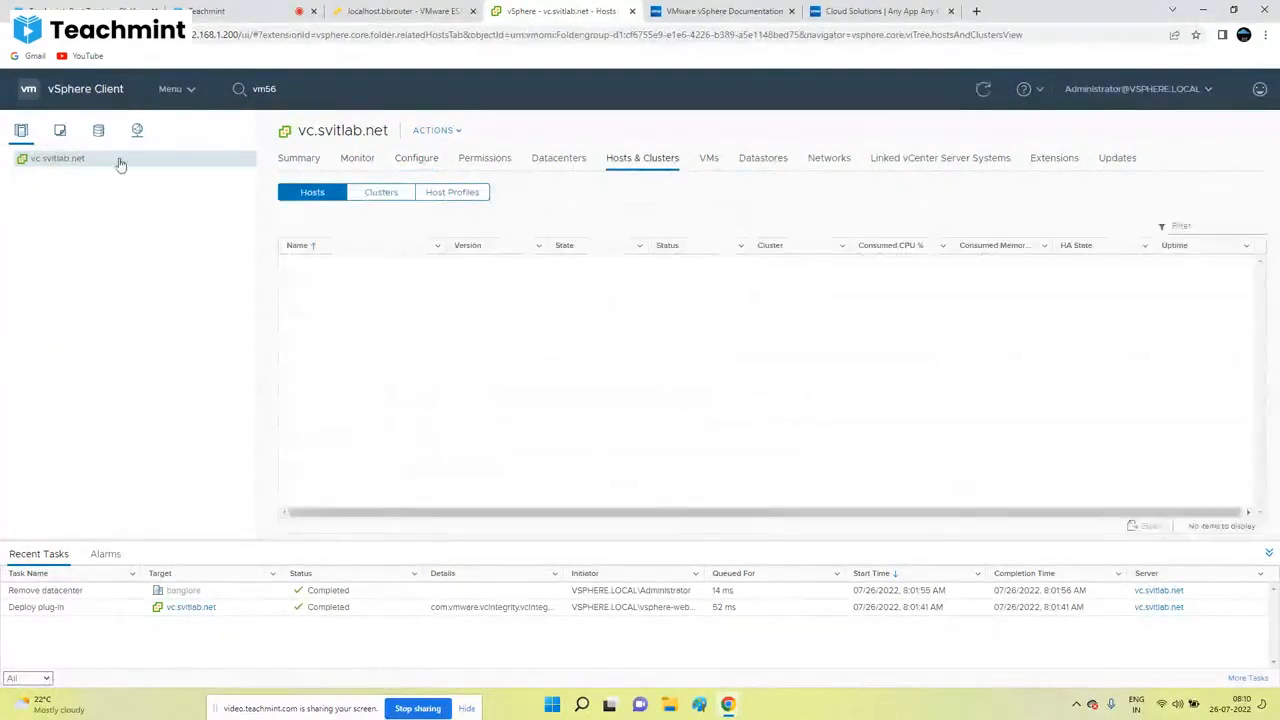
click(582, 160)
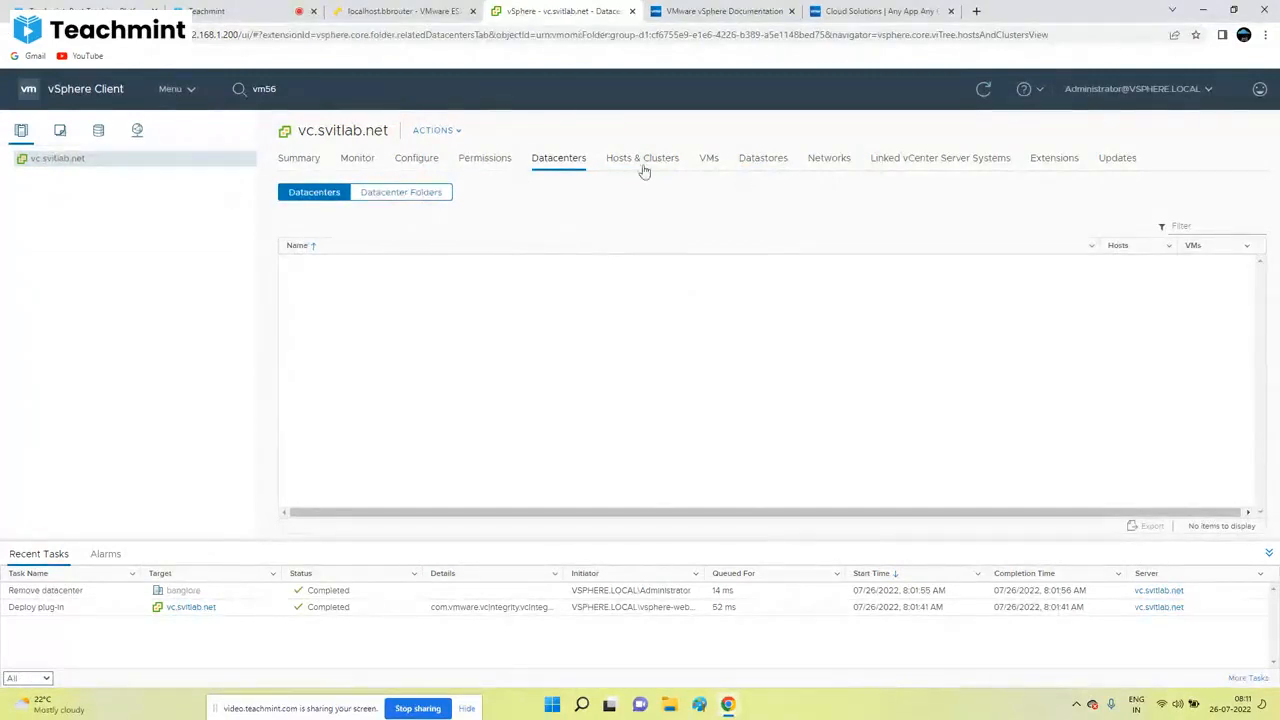
click(708, 161)
click(755, 162)
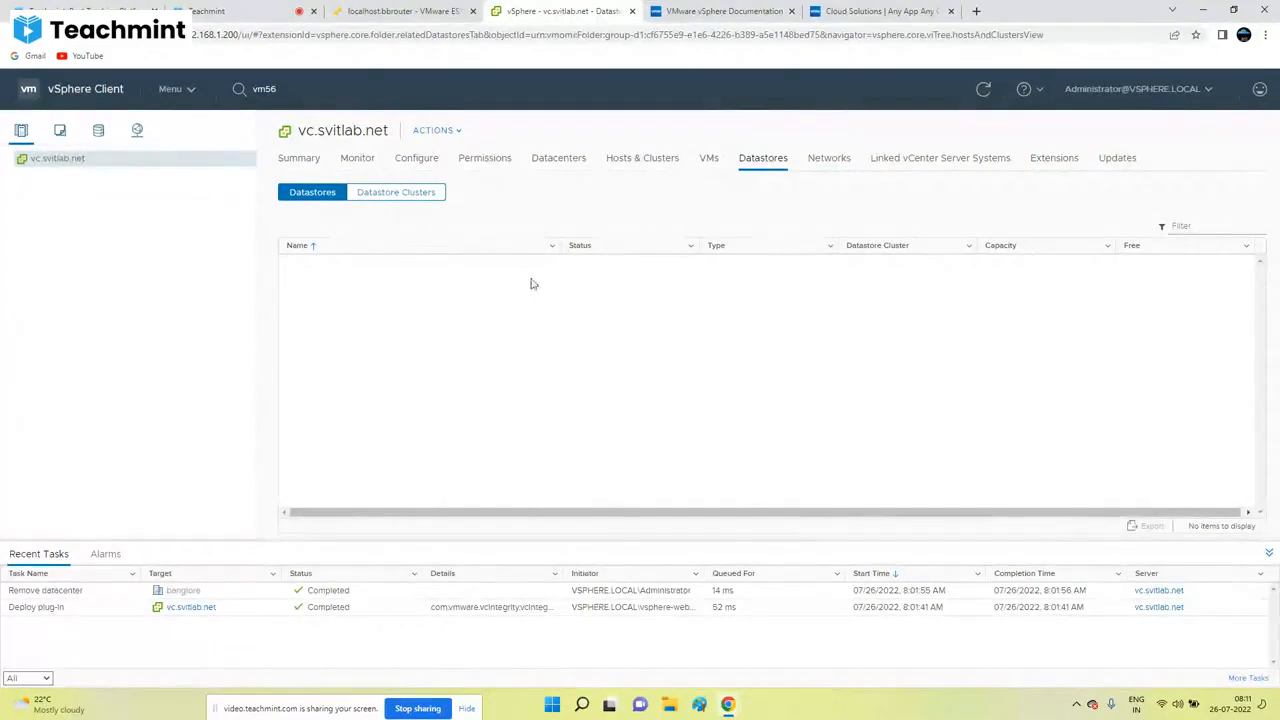
click(501, 174)
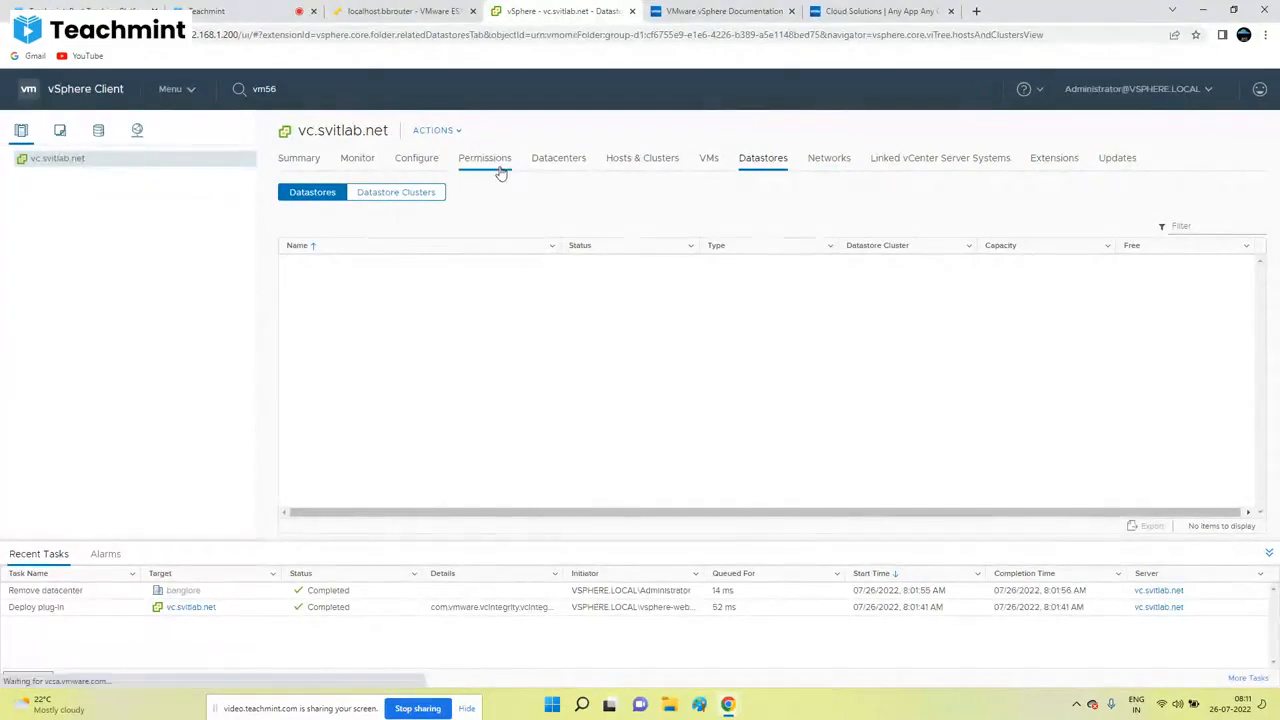
click(411, 163)
click(322, 314)
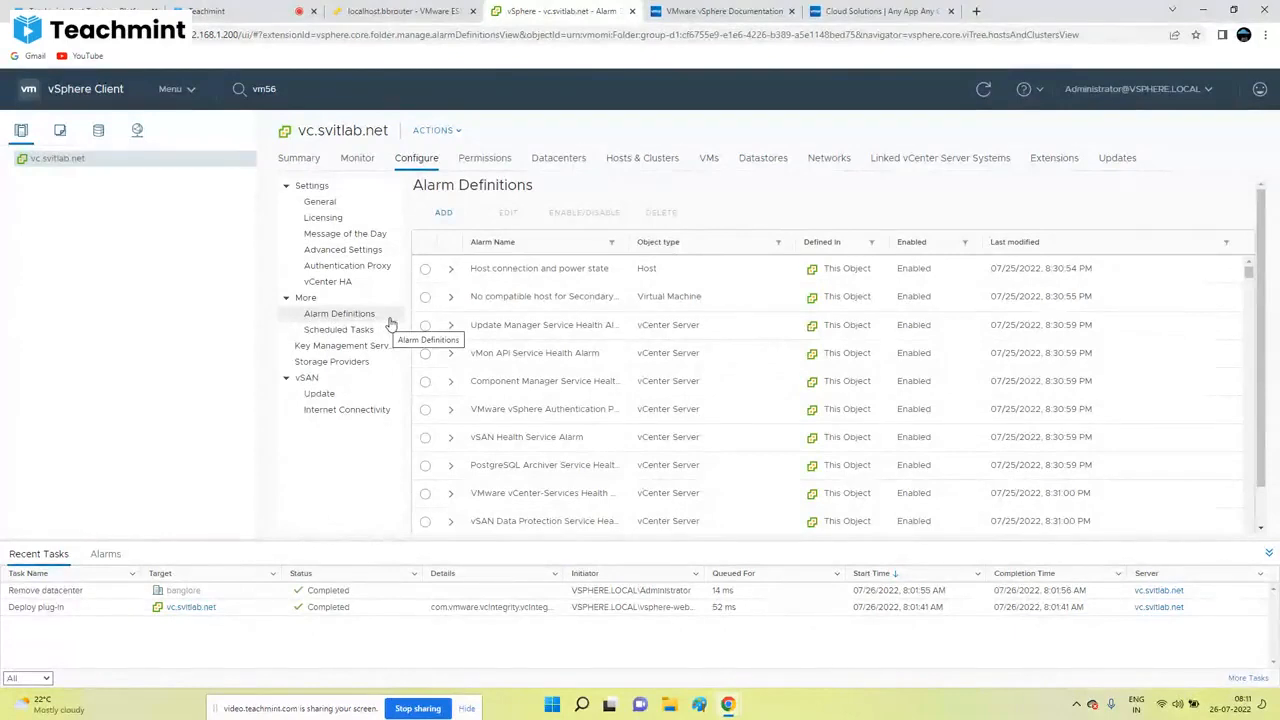
Step: Open vc.svitlab.net's Monitor tab, showing an empty All Issues list
click(358, 160)
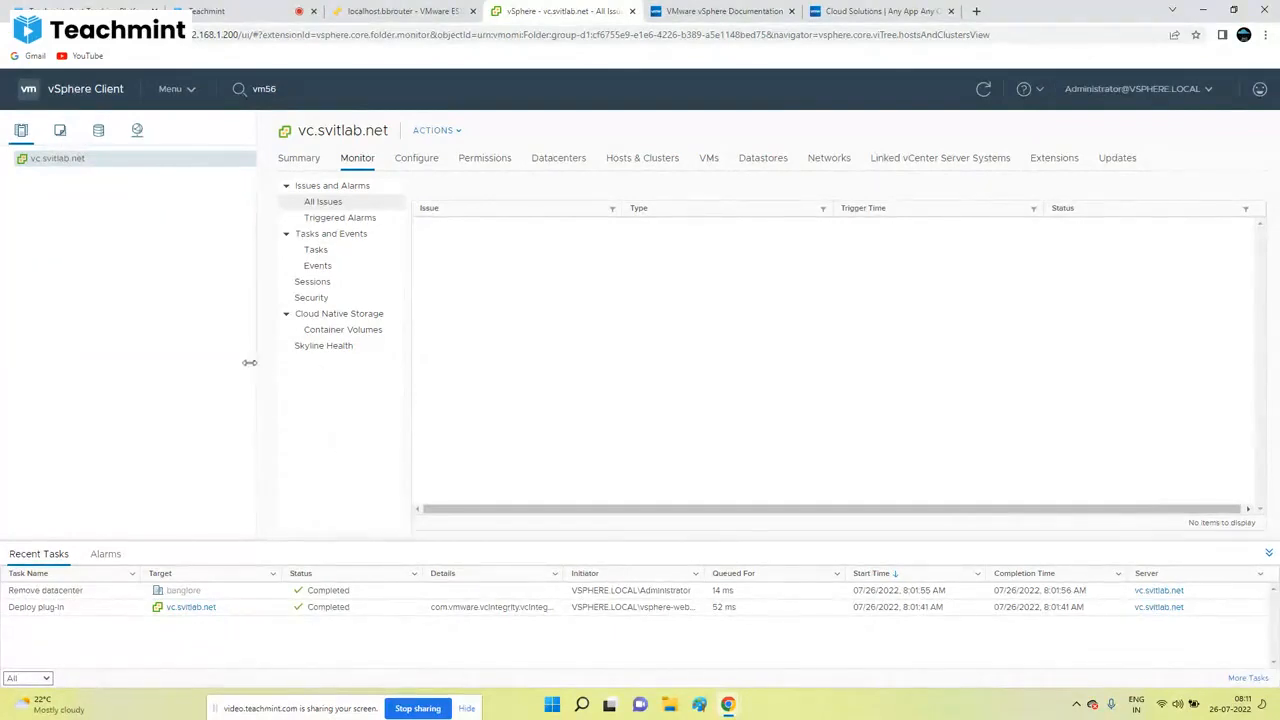
Step: Drag the navigator splitter to narrow the inventory, then show Monitor > Tasks and Events > Tasks
drag(200, 364, 200, 366)
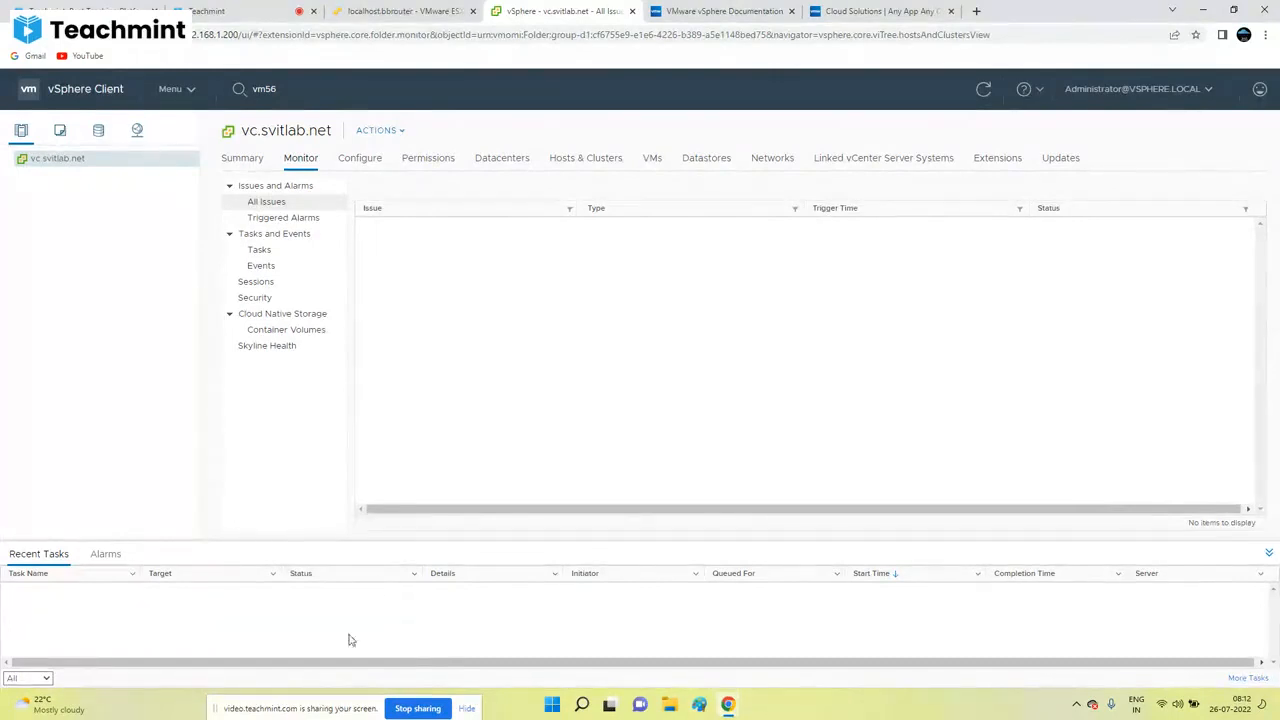
click(262, 250)
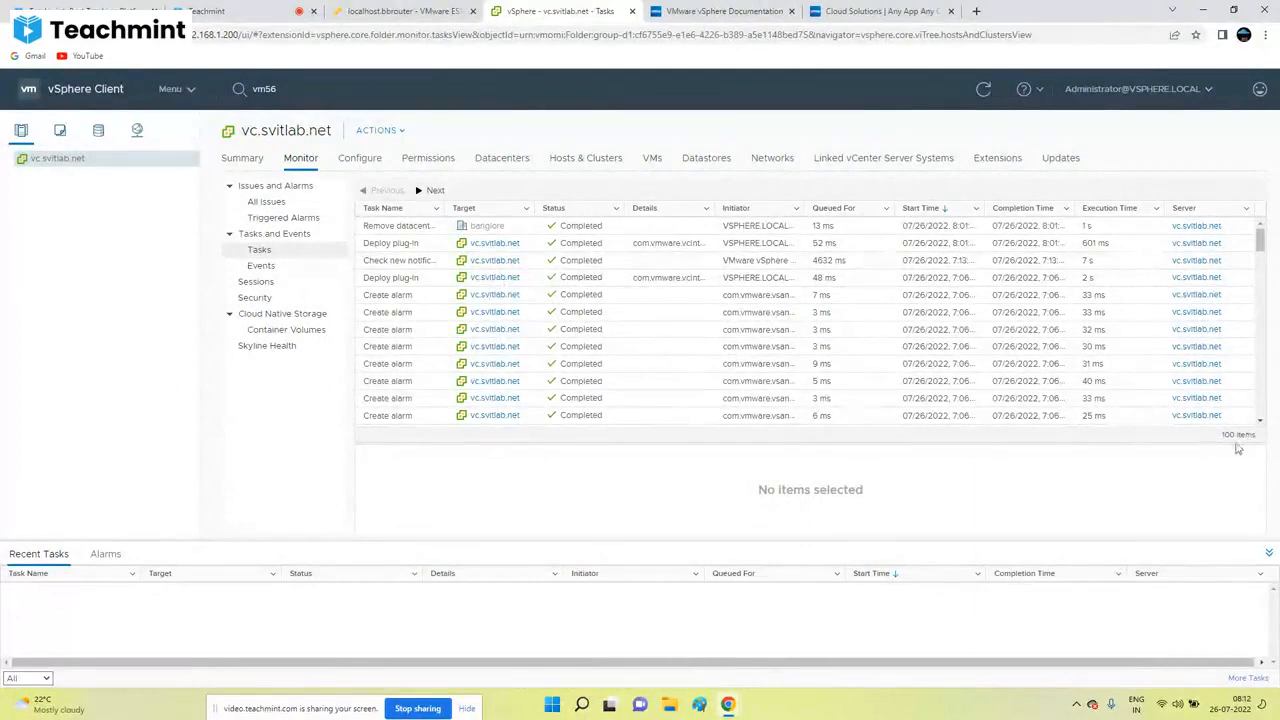
drag(1251, 435, 1205, 442)
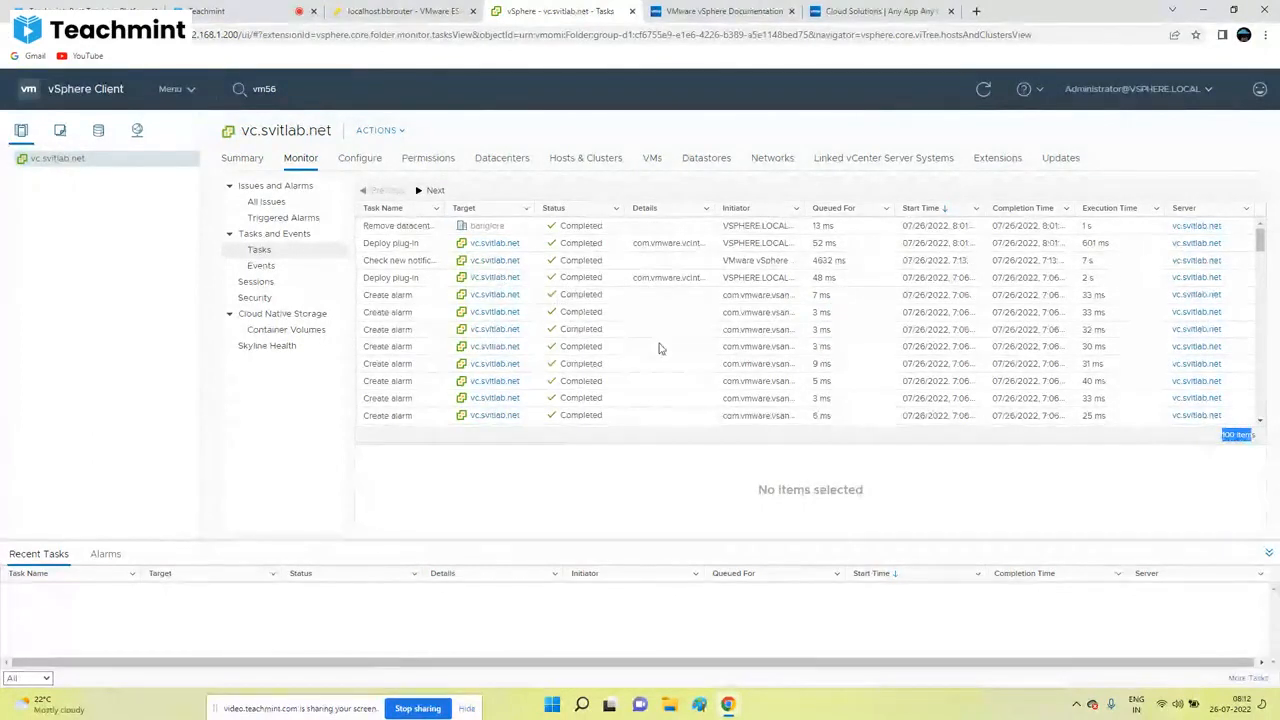
click(432, 190)
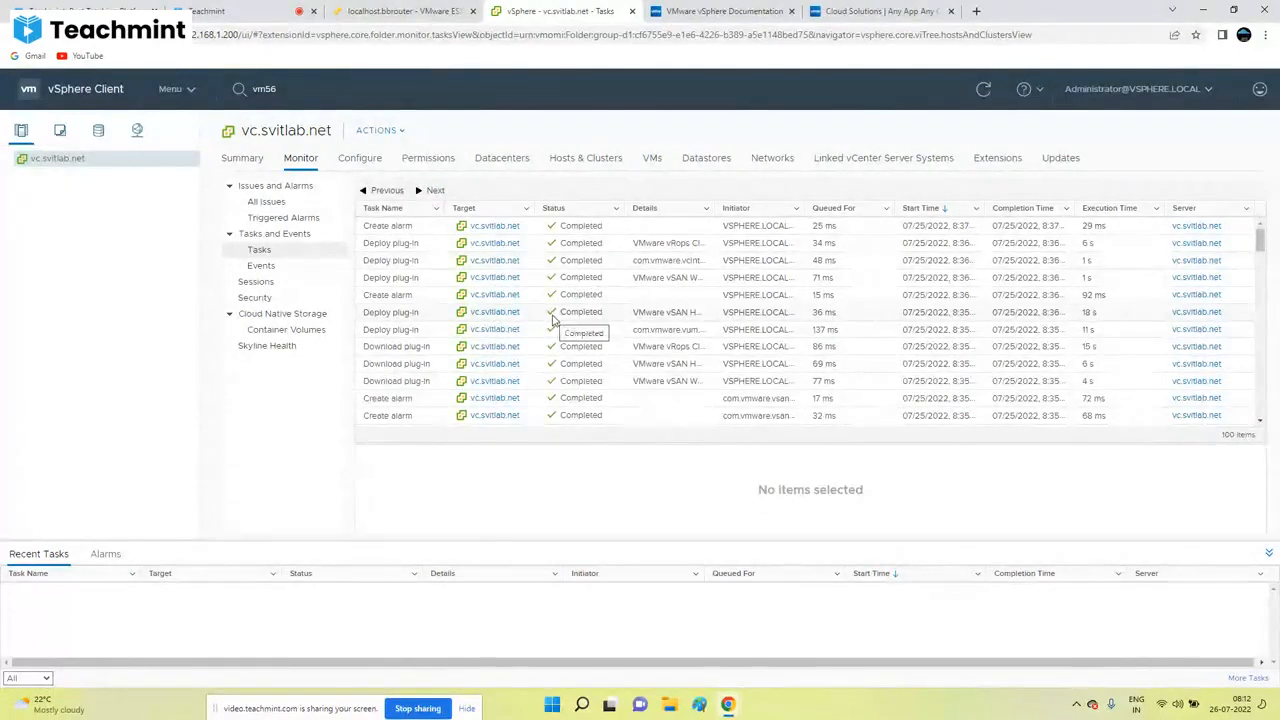
click(370, 190)
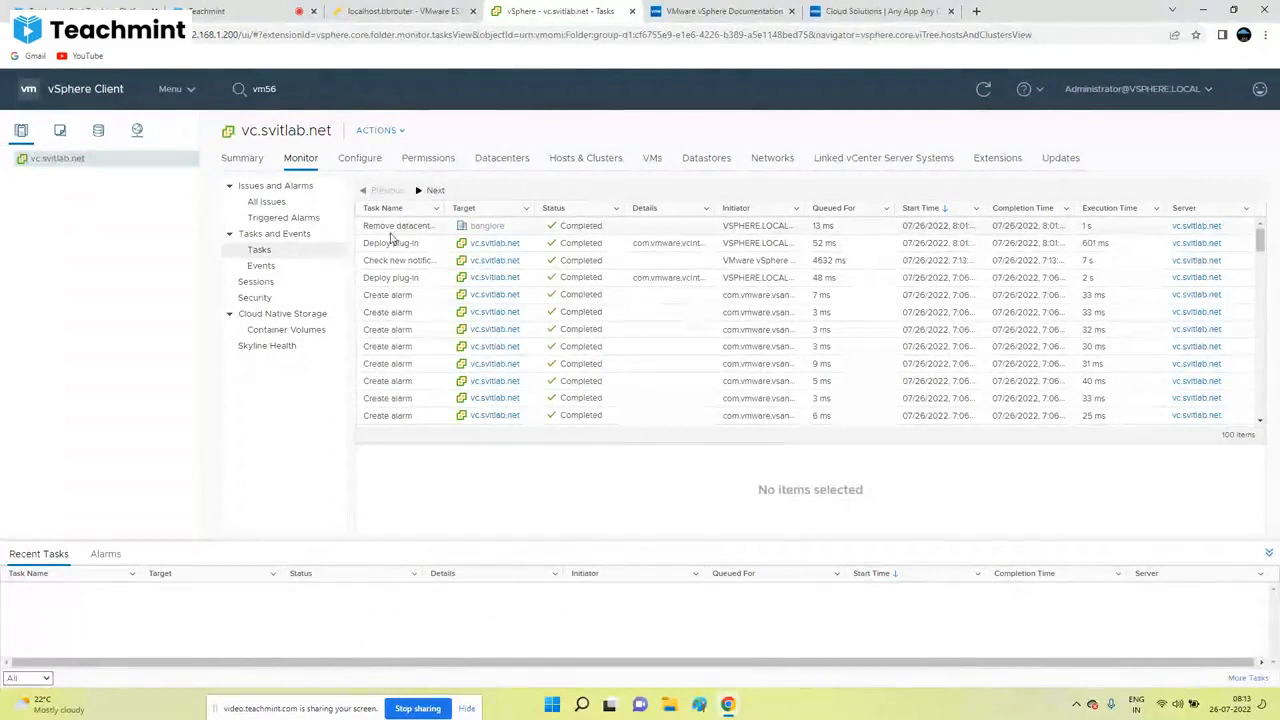
click(298, 162)
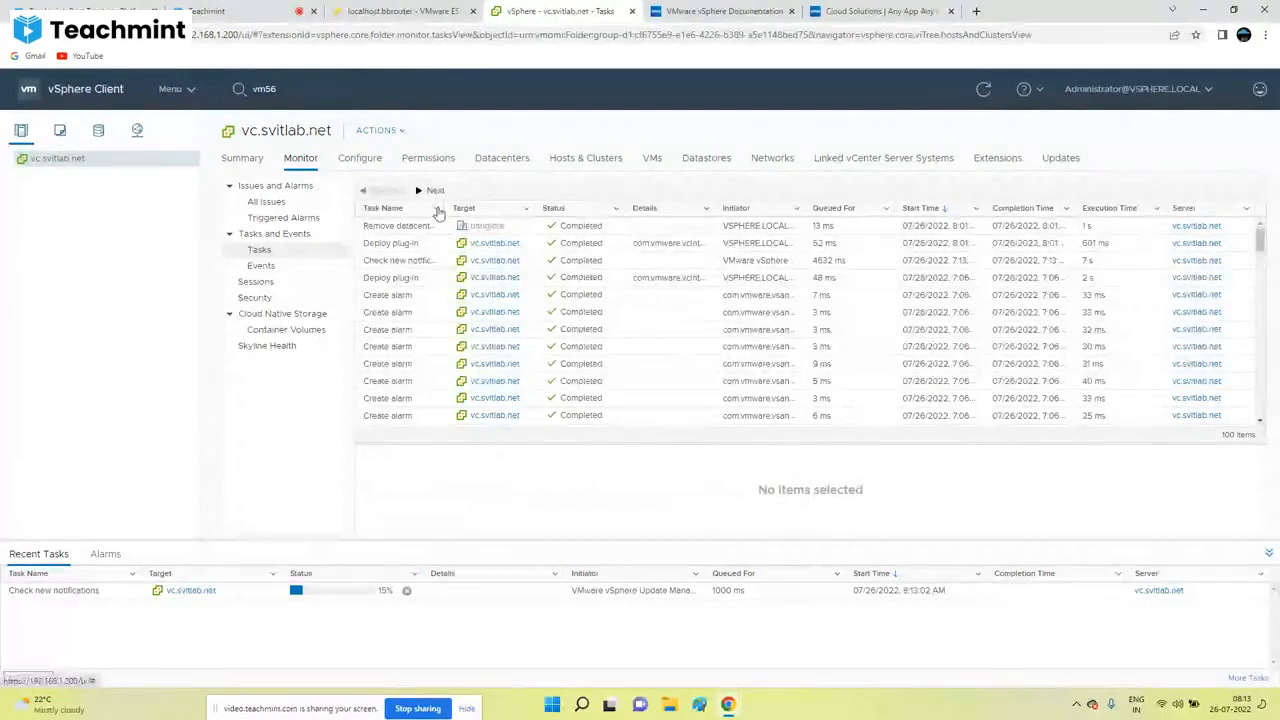
Step: Filter the Task Name column by 'remove' to leave only the Remove datacenter task
right_click(438, 223)
mouse_move(450, 251)
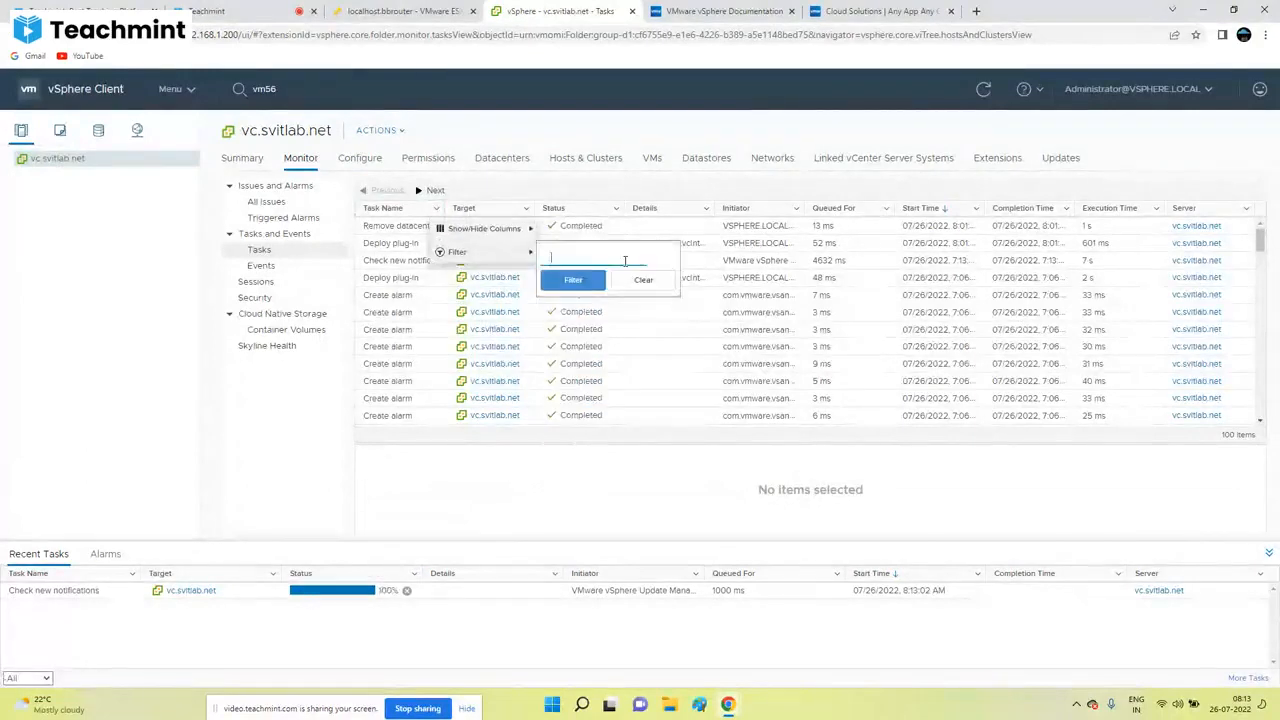
text(remove)
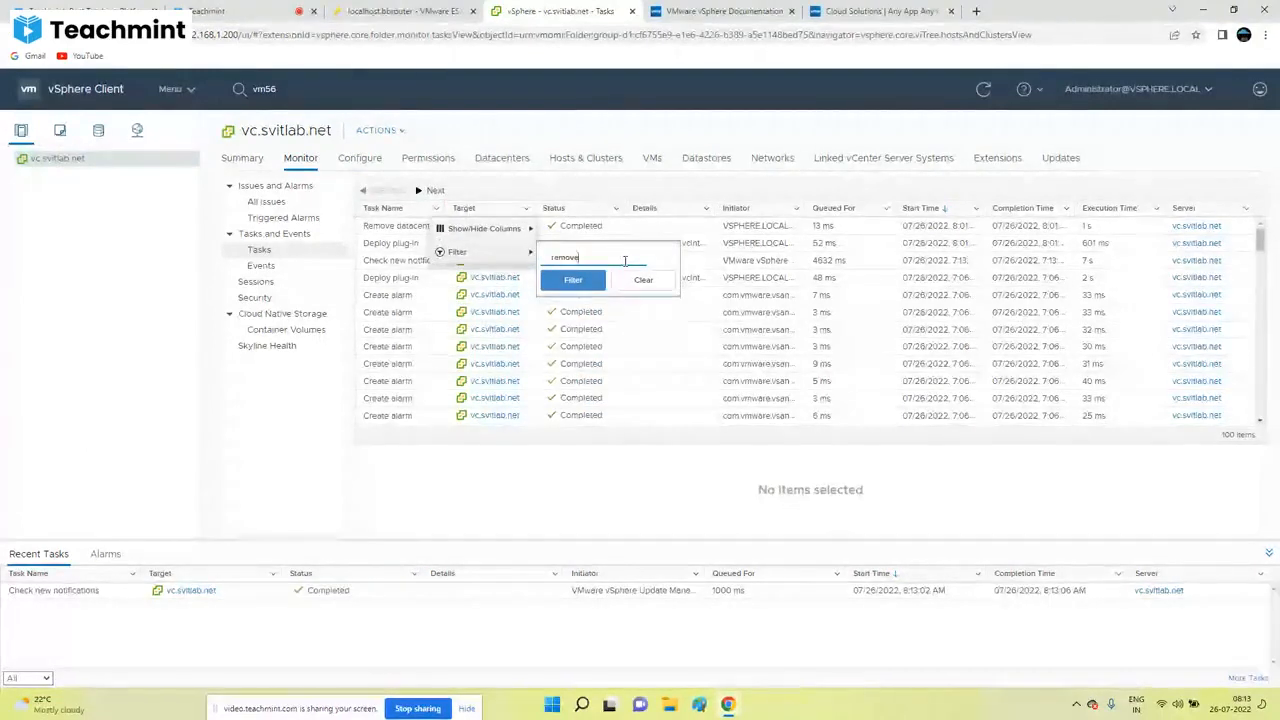
key(Return)
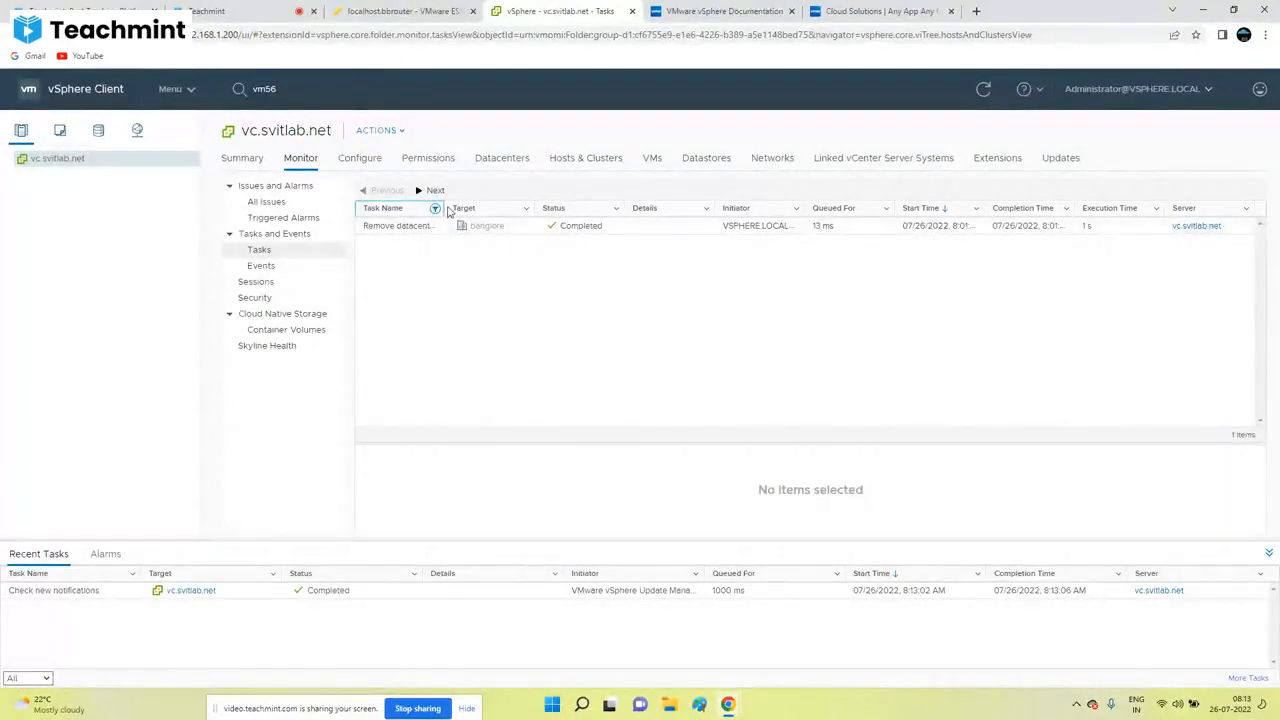
Step: Widen the Task Name and Initiator columns and narrow the Details column
mouse_move(448, 210)
mouse_down()
mouse_move(535, 205)
mouse_move(470, 207)
mouse_up()
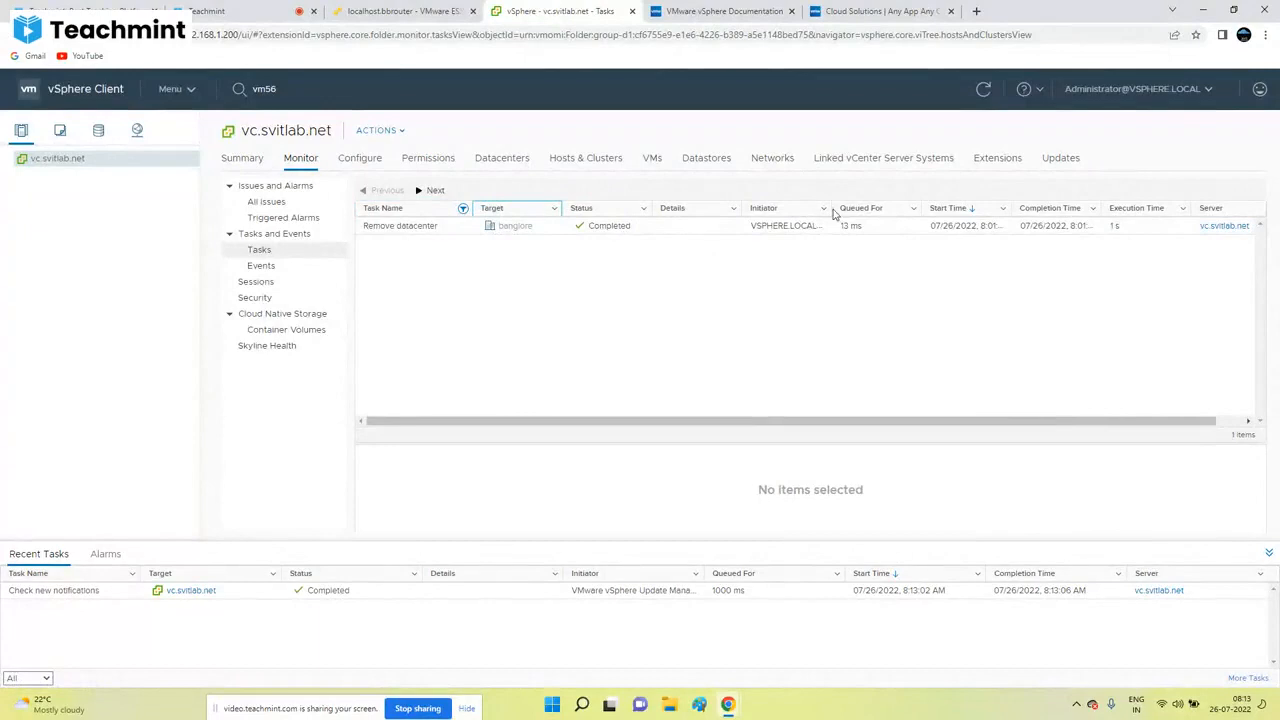
drag(830, 204, 879, 205)
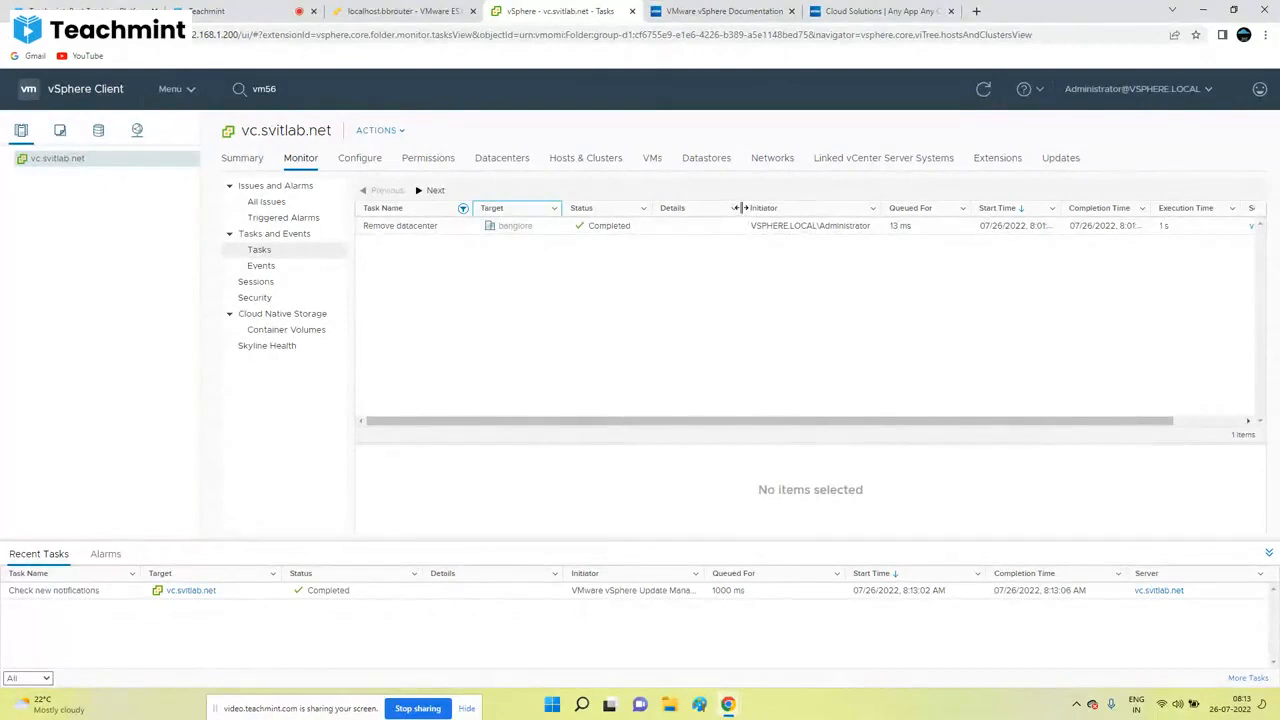
drag(740, 208, 706, 209)
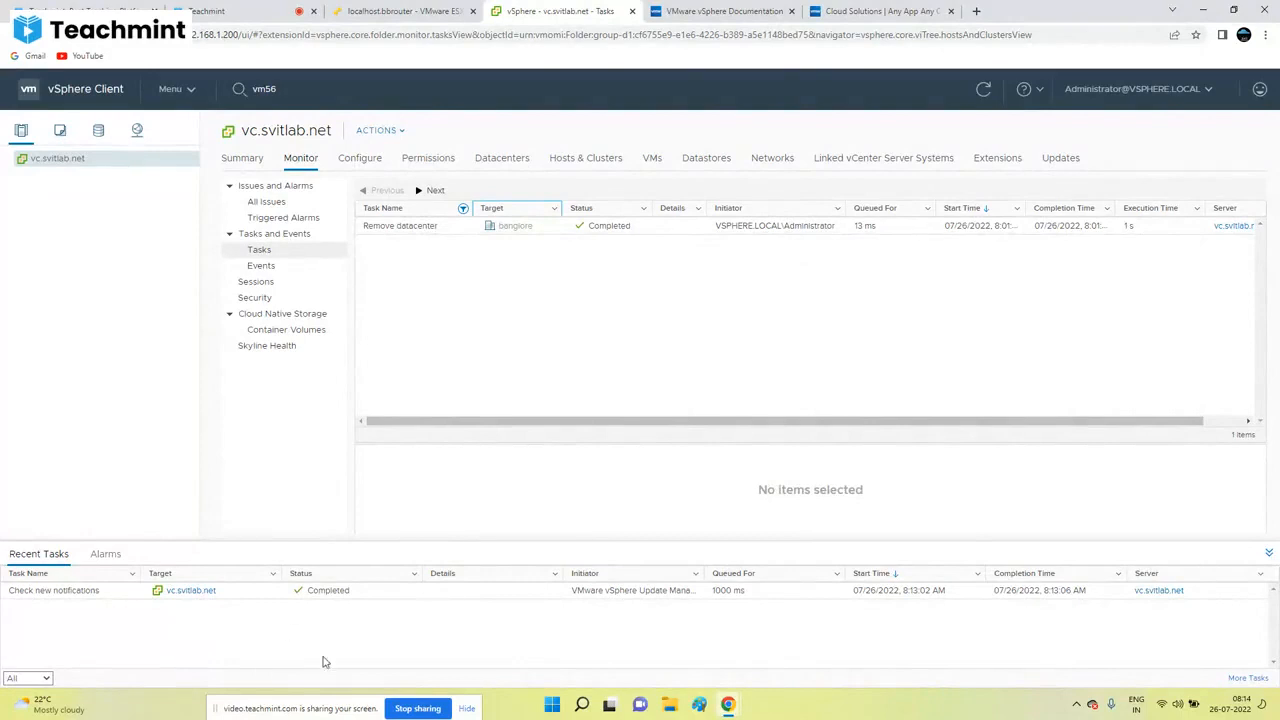
Step: Check the Alarms panel, All Issues and Triggered Alarms for the vCenter
click(106, 556)
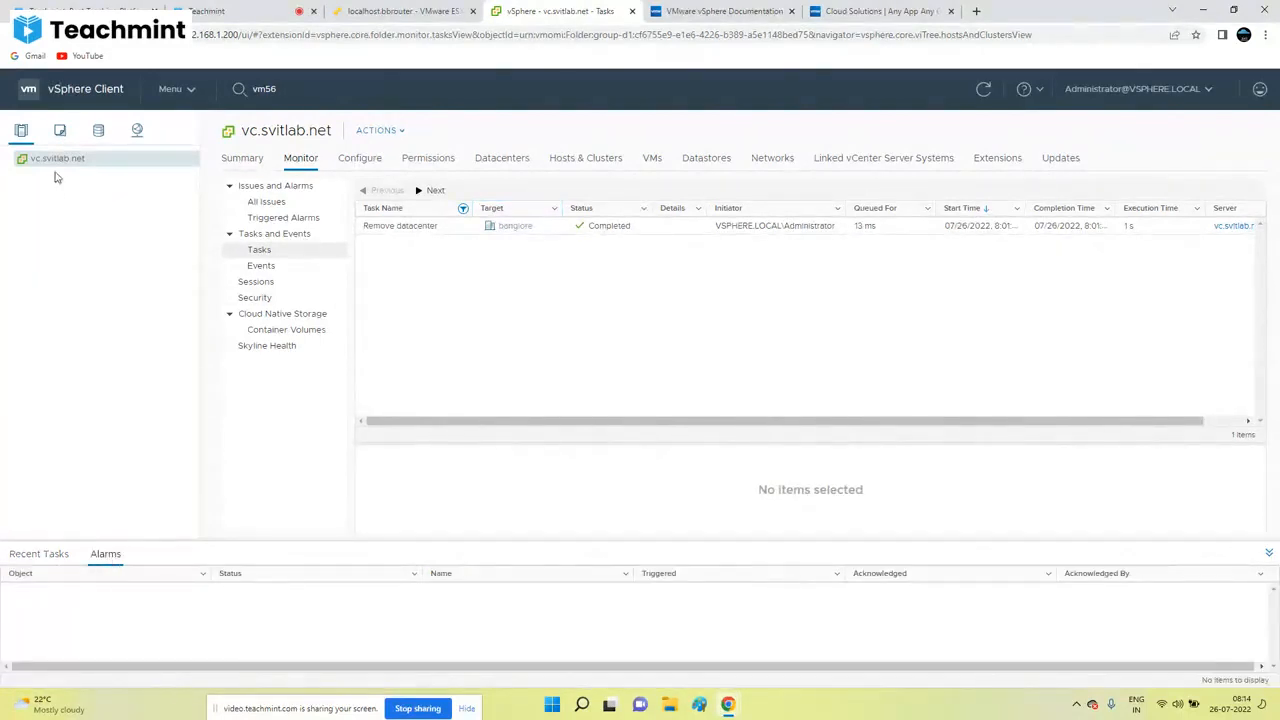
click(266, 203)
click(262, 217)
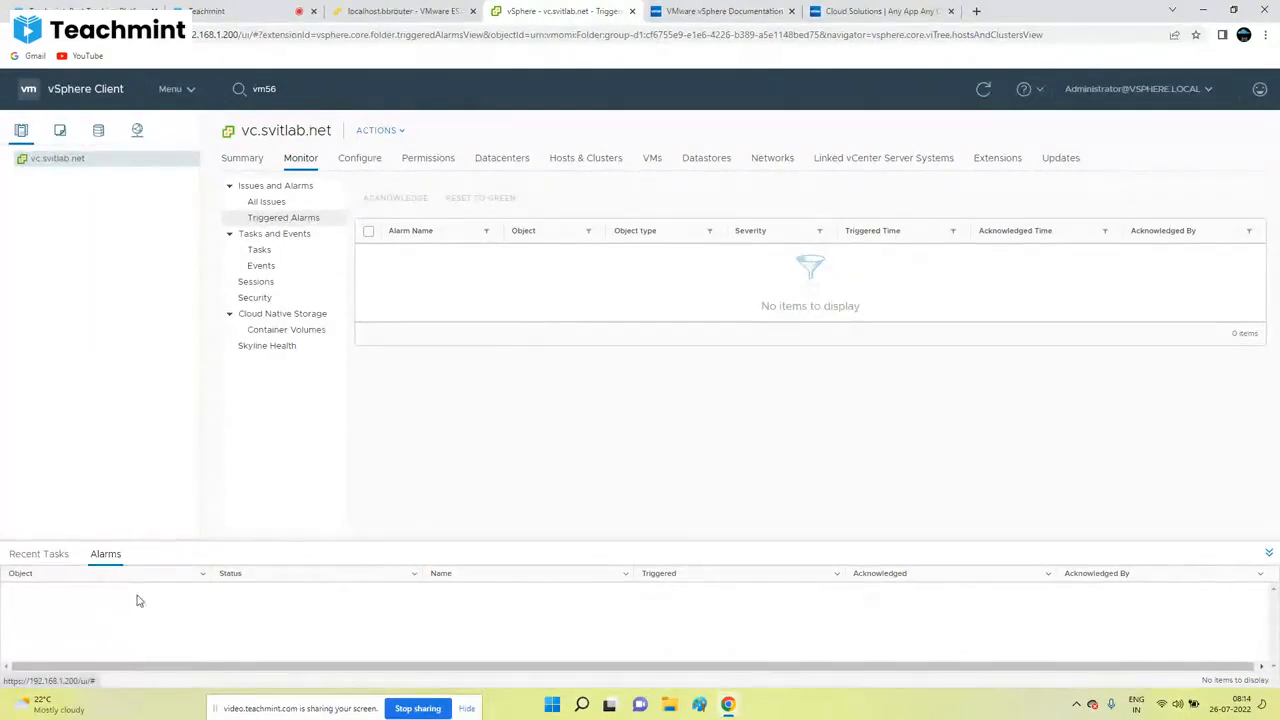
Step: Cycle the Recent Tasks status filter through All, Running and Failed
click(30, 555)
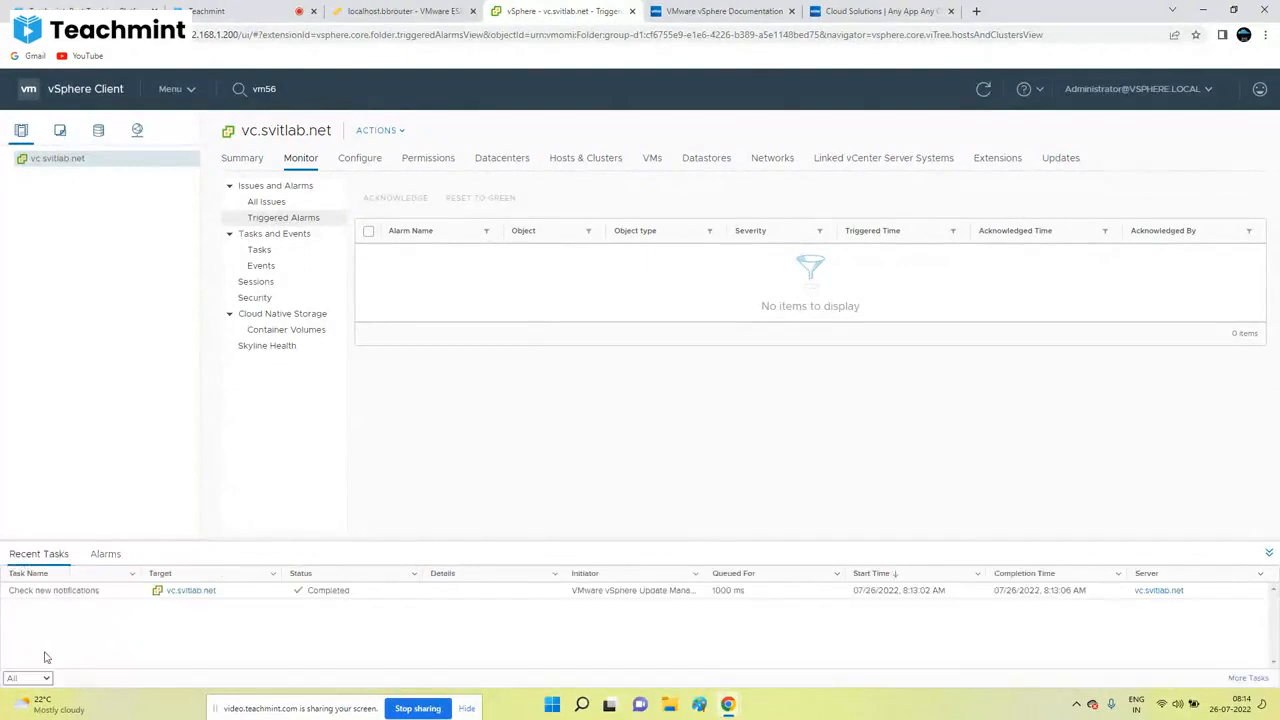
click(46, 679)
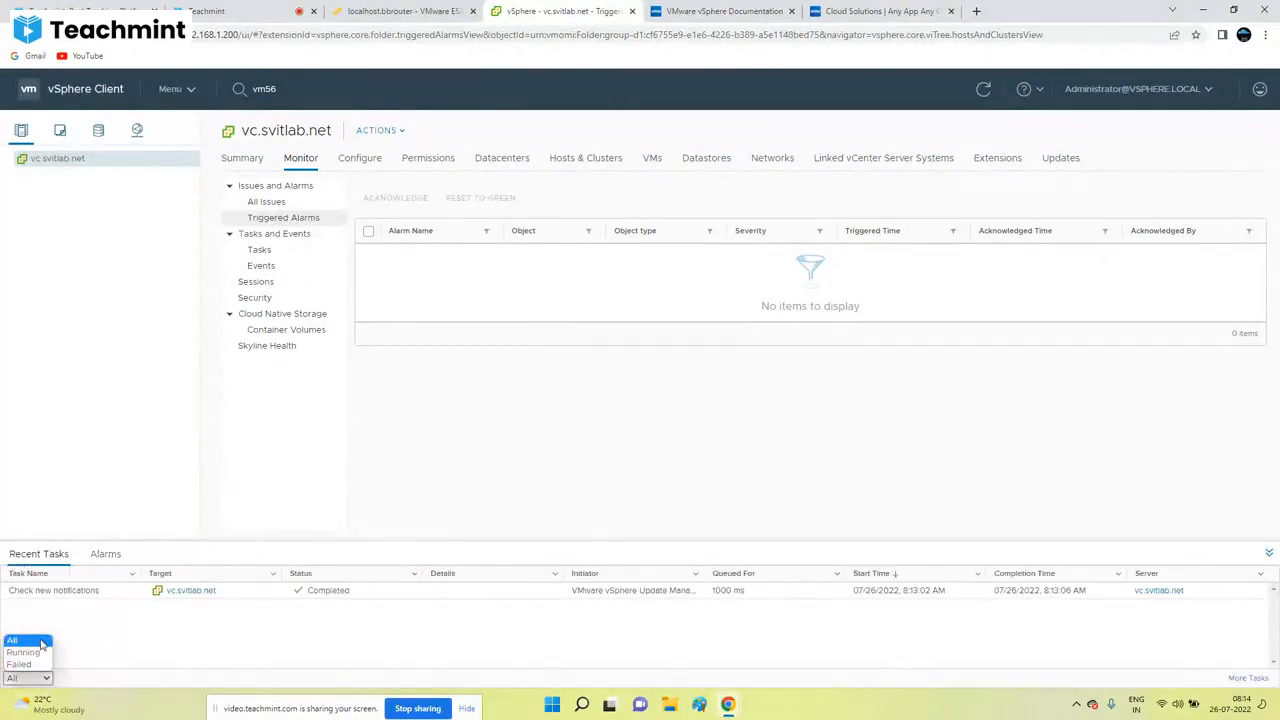
click(40, 645)
click(46, 678)
click(24, 652)
click(30, 678)
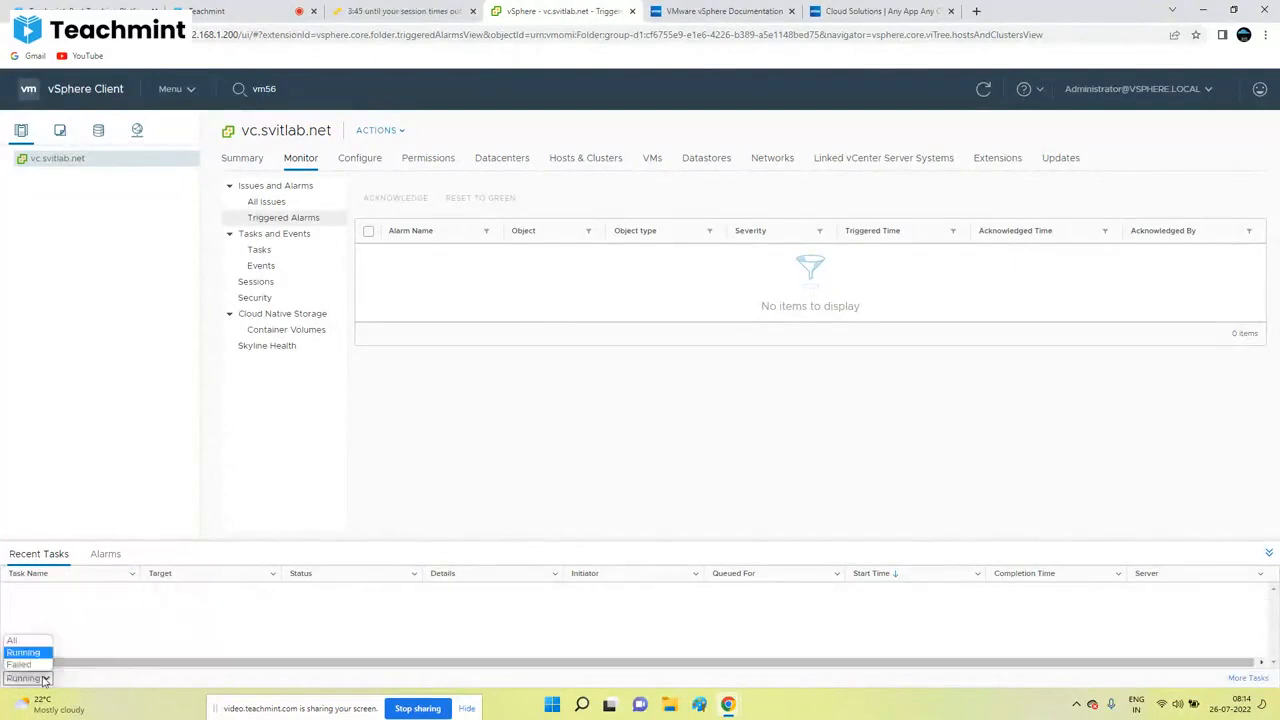
click(25, 665)
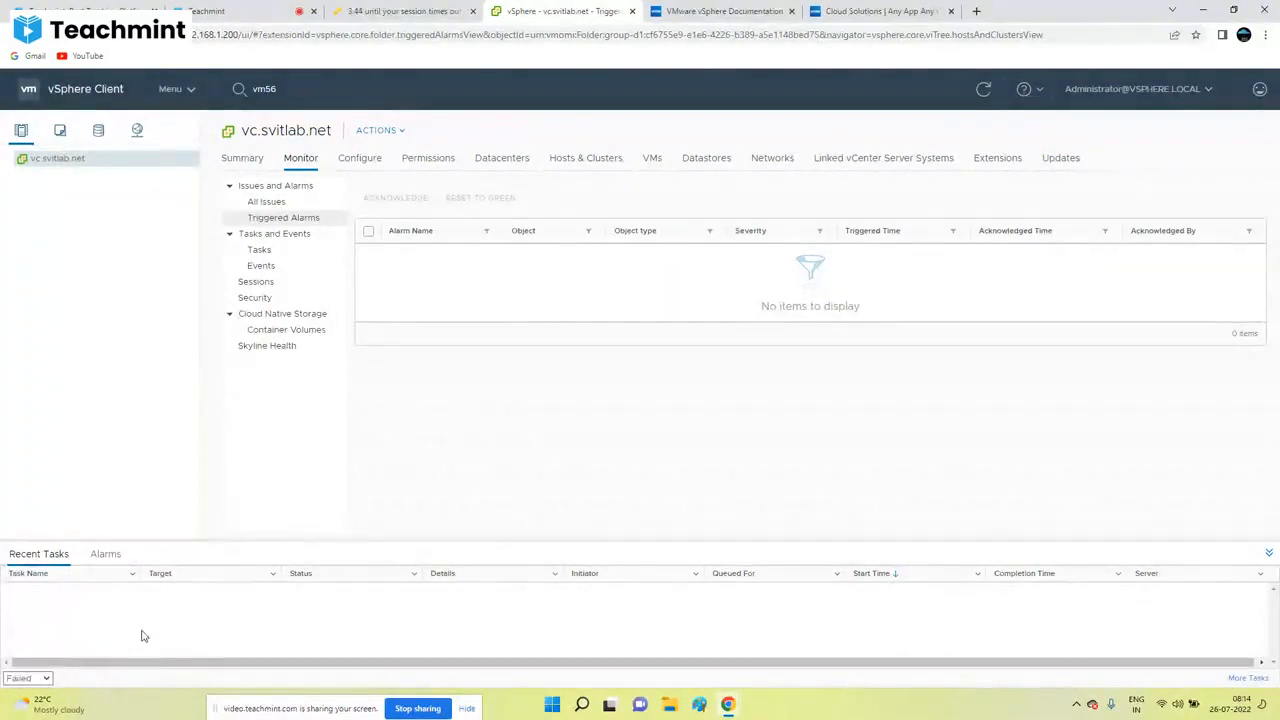
click(45, 679)
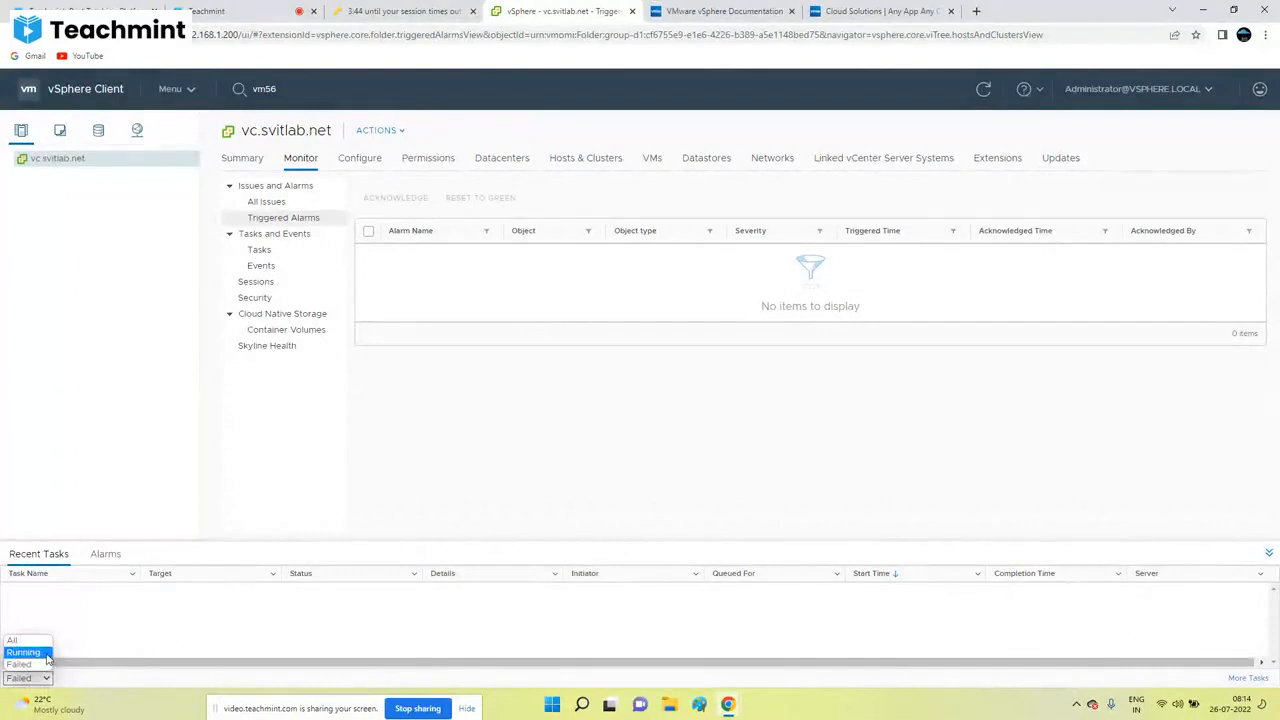
click(44, 642)
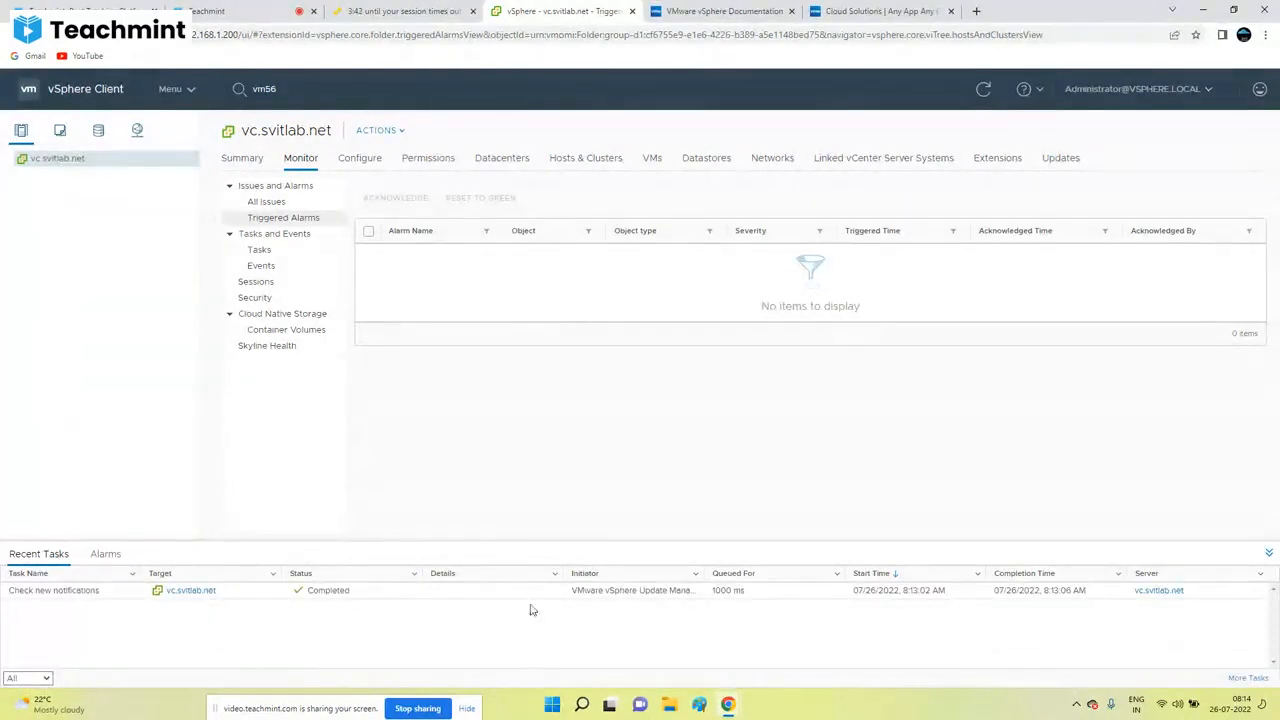
click(45, 679)
click(40, 652)
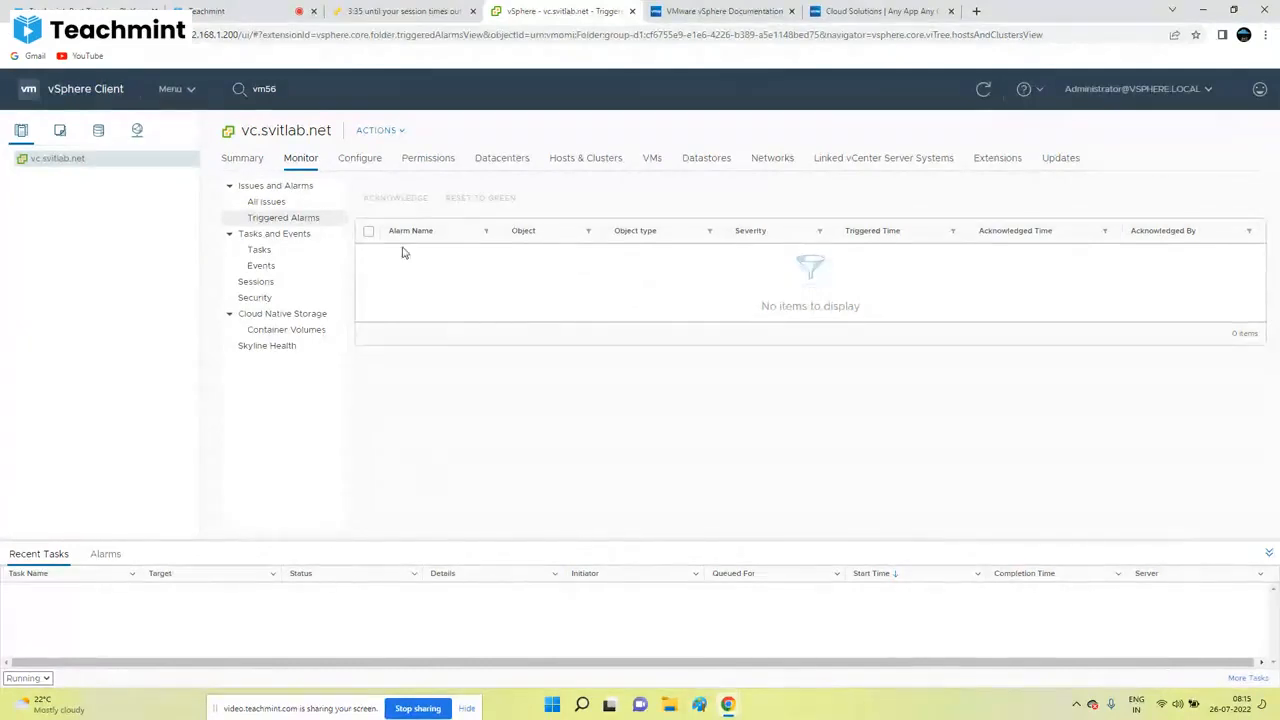
Step: Return to the Tasks list, reset the Recent Tasks filter to All, and open the Teachmint class chat
click(259, 250)
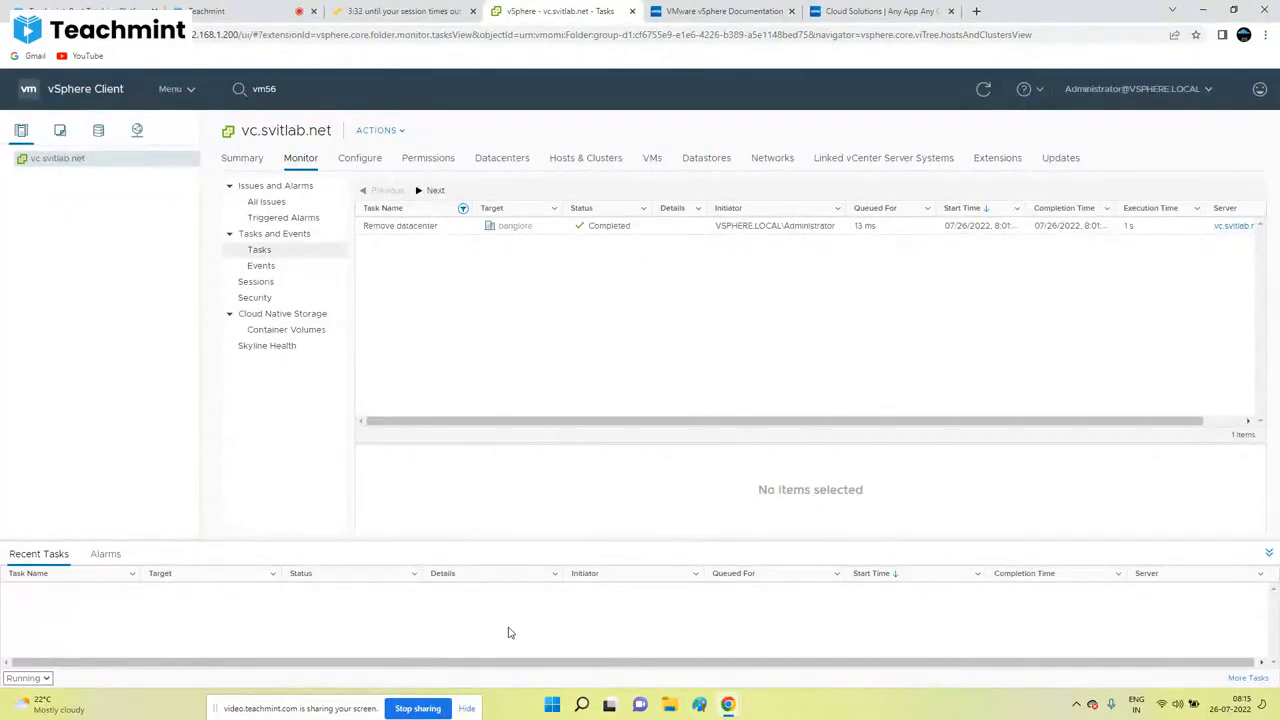
click(30, 678)
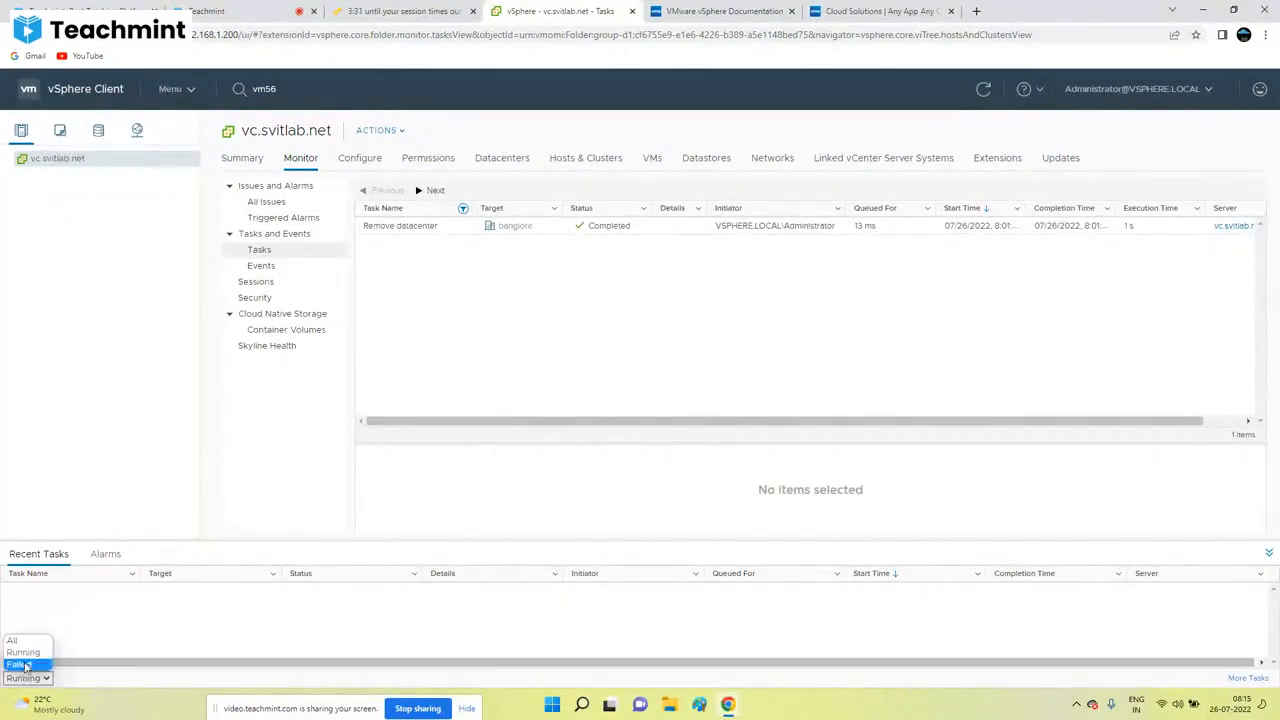
click(18, 647)
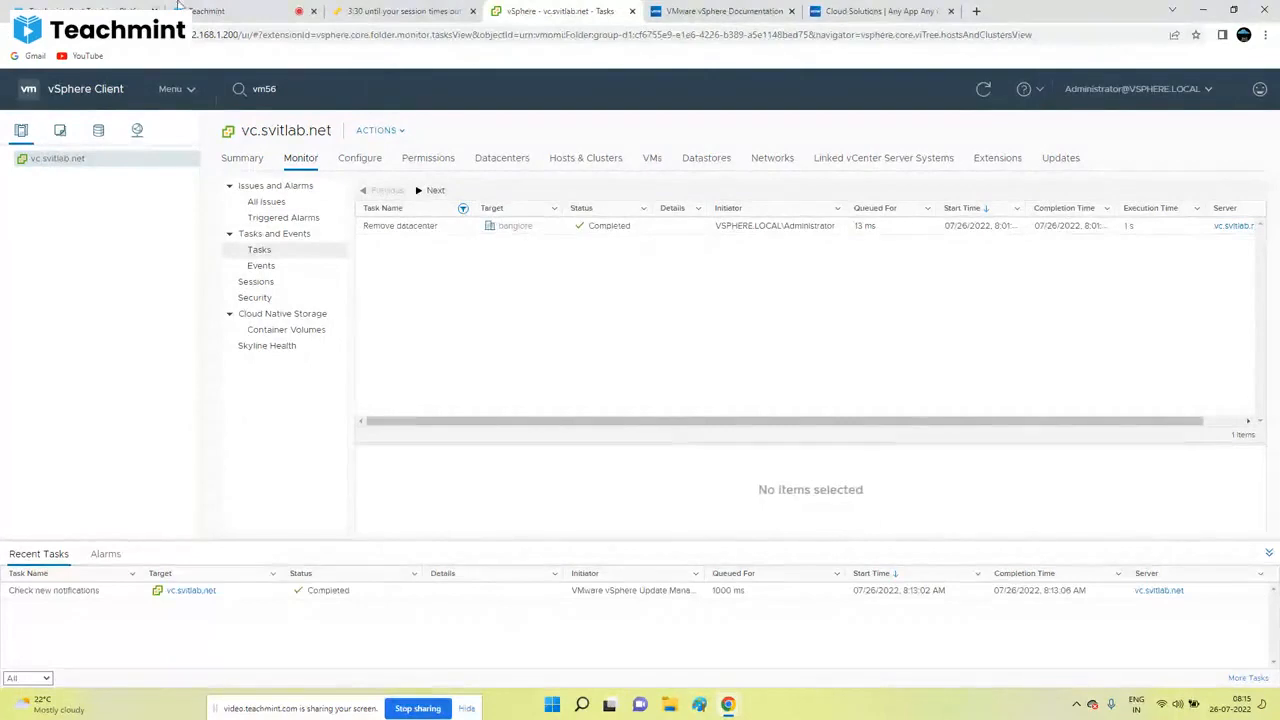
click(210, 11)
click(1068, 195)
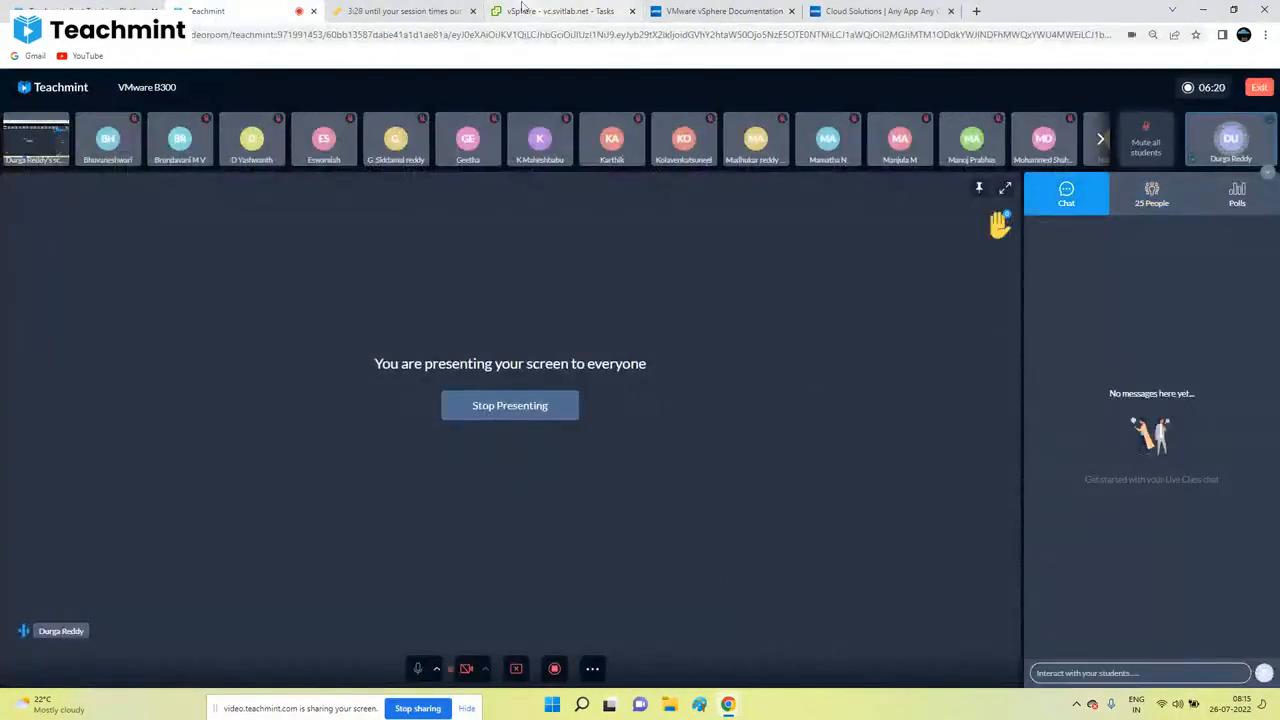
Step: Close the host client session, vSphere documentation and Cloud Solutions tabs, ending on vSphere Tasks
click(560, 11)
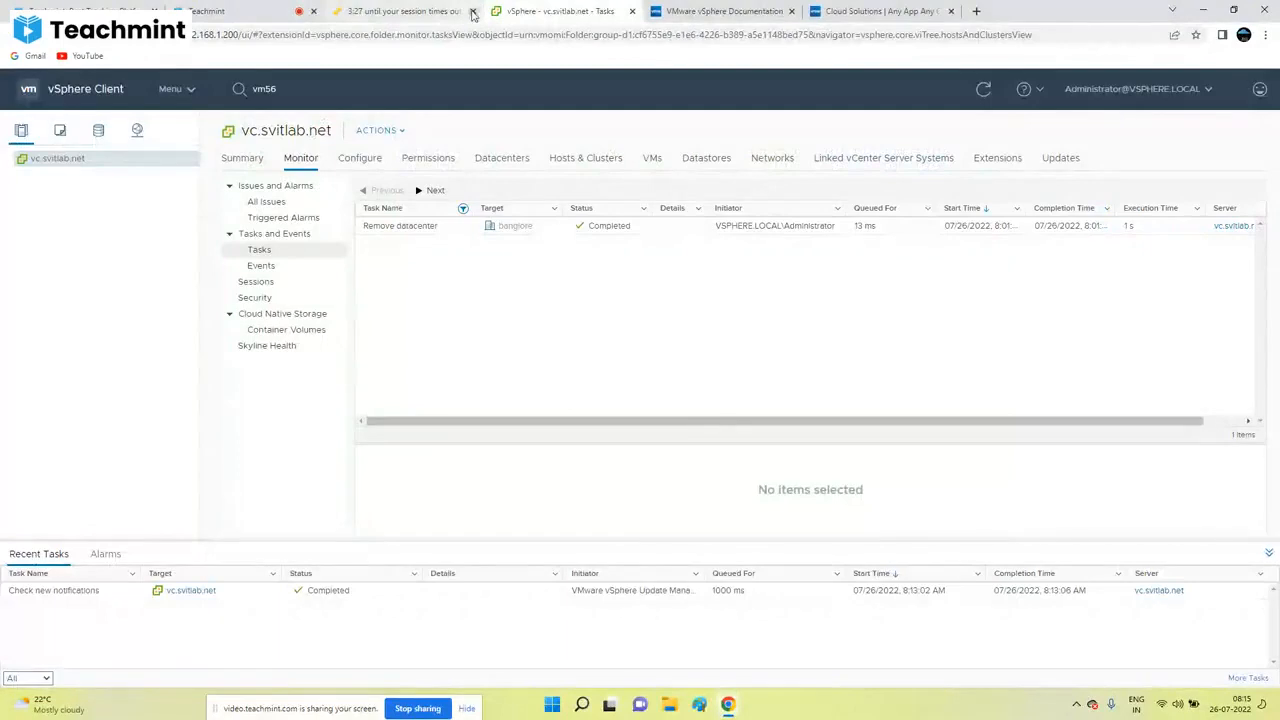
click(473, 12)
click(632, 11)
click(632, 11)
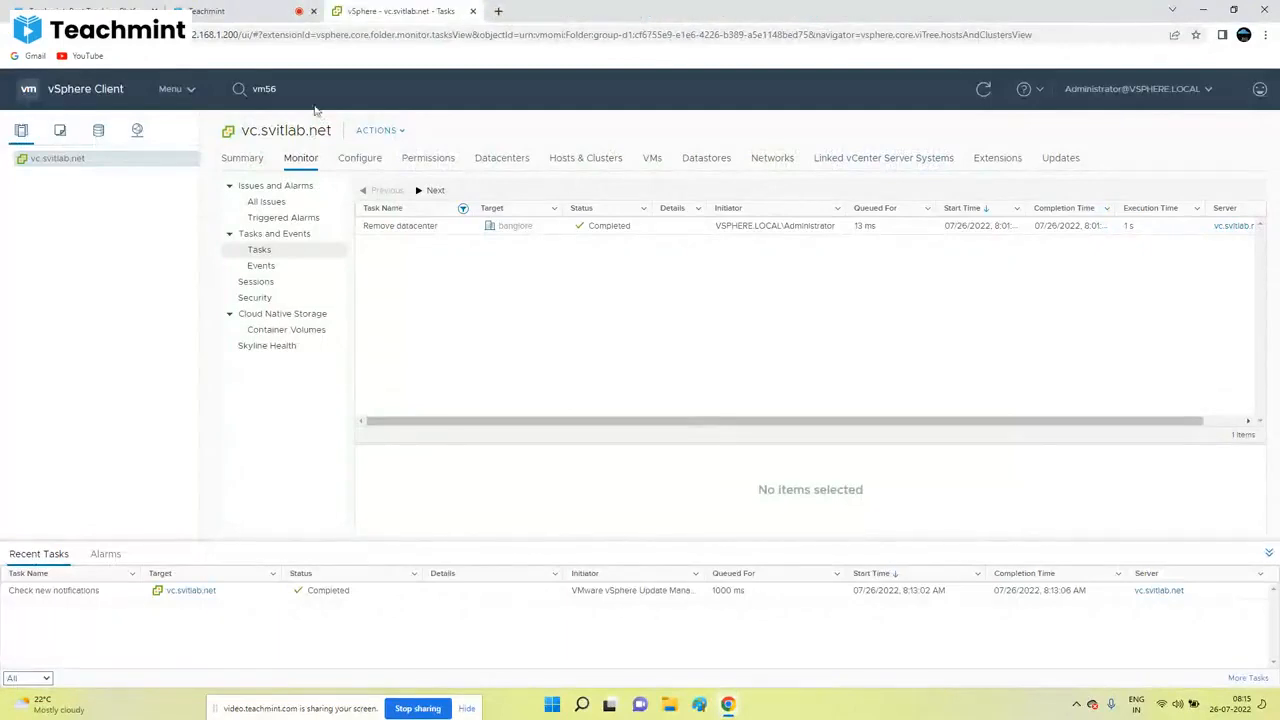
click(250, 11)
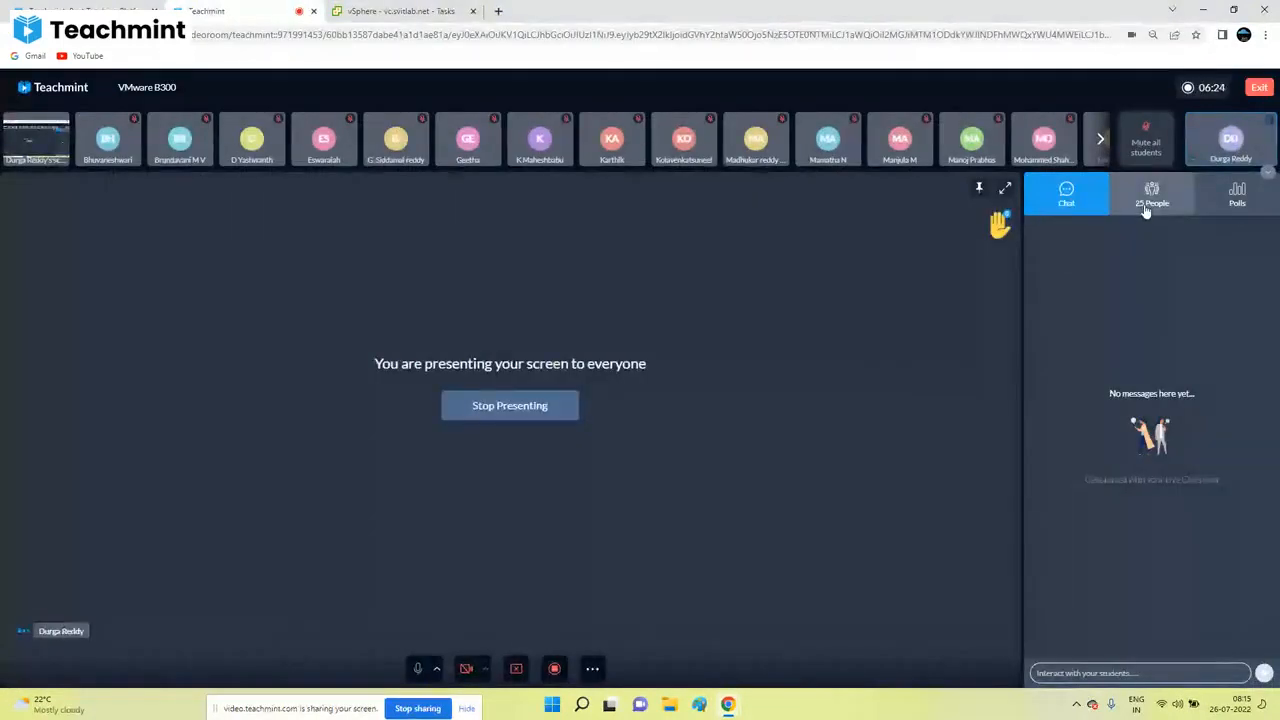
click(400, 11)
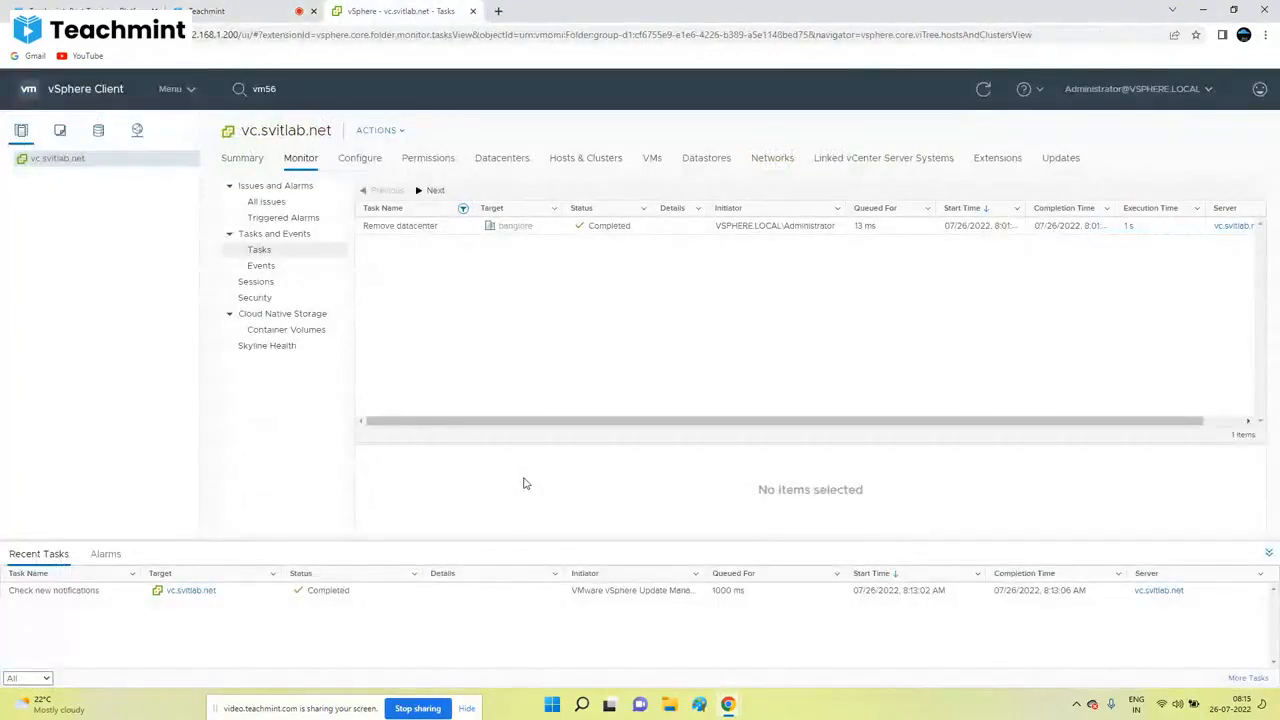
Step: In Paint, add a 'Datacenter' text heading near the top-left of the canvas
click(699, 706)
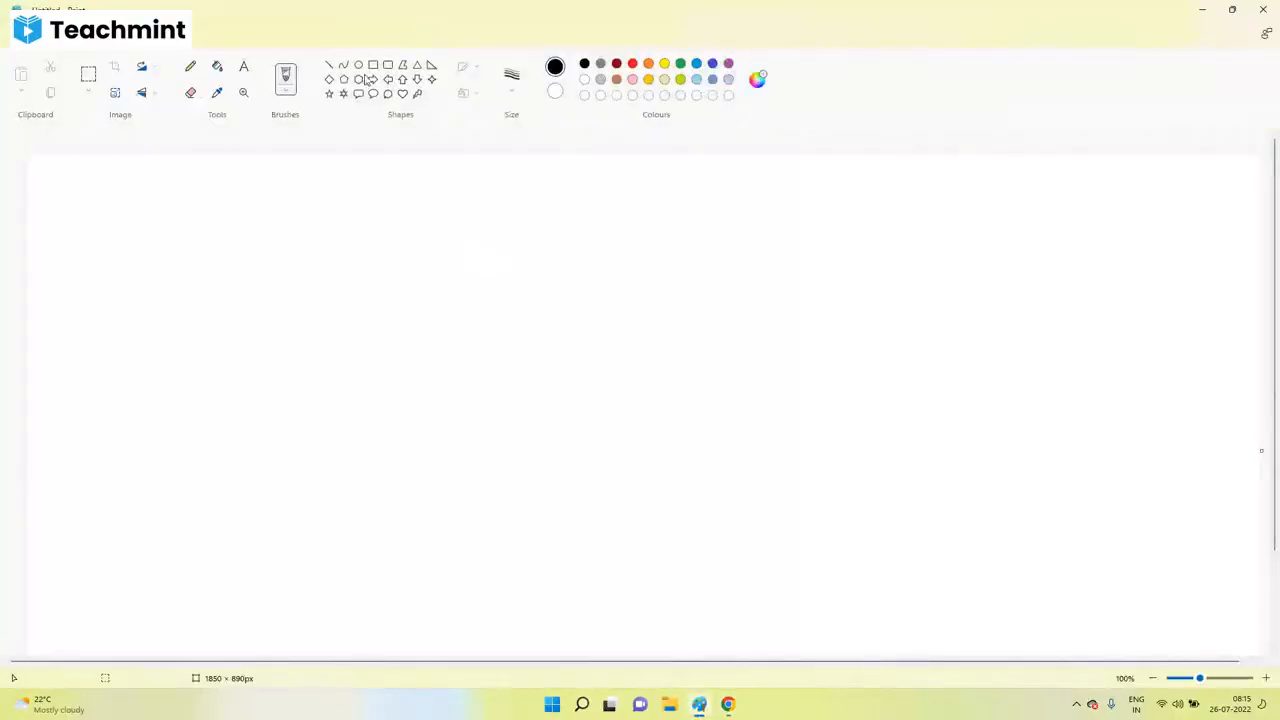
click(243, 66)
drag(65, 191, 802, 664)
text(Datacenter)
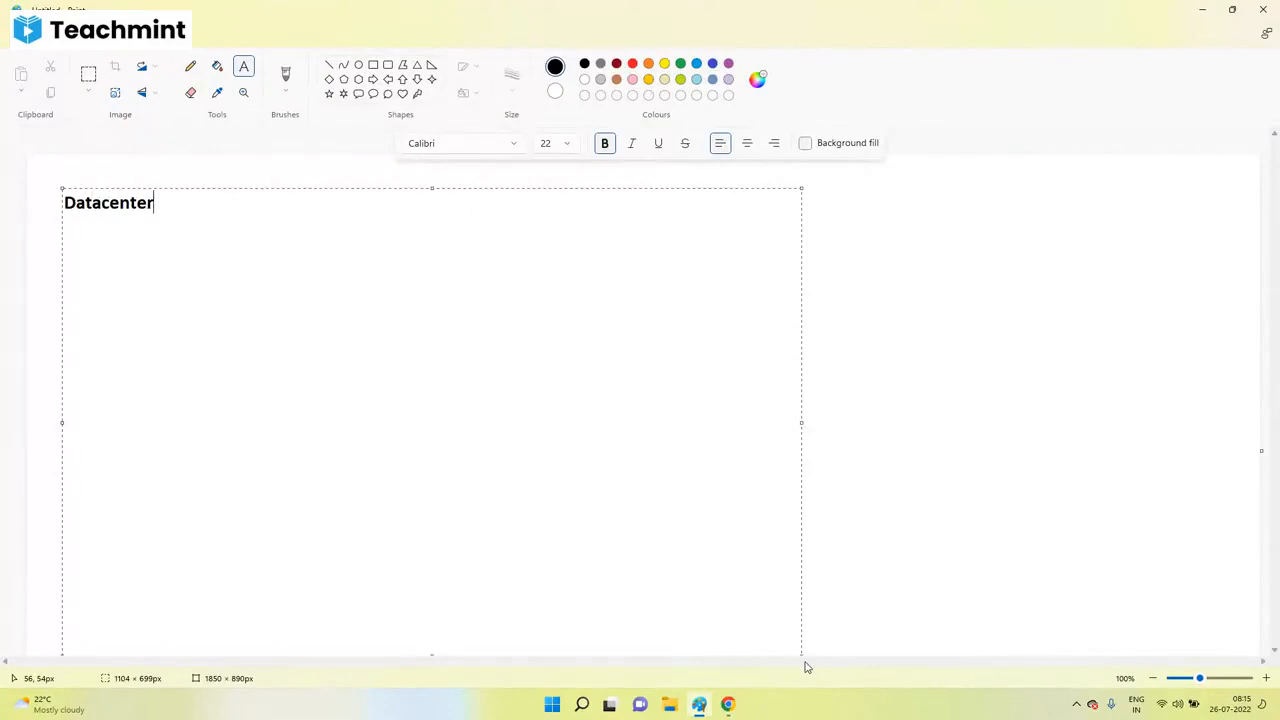
key(BackSpace)
click(980, 560)
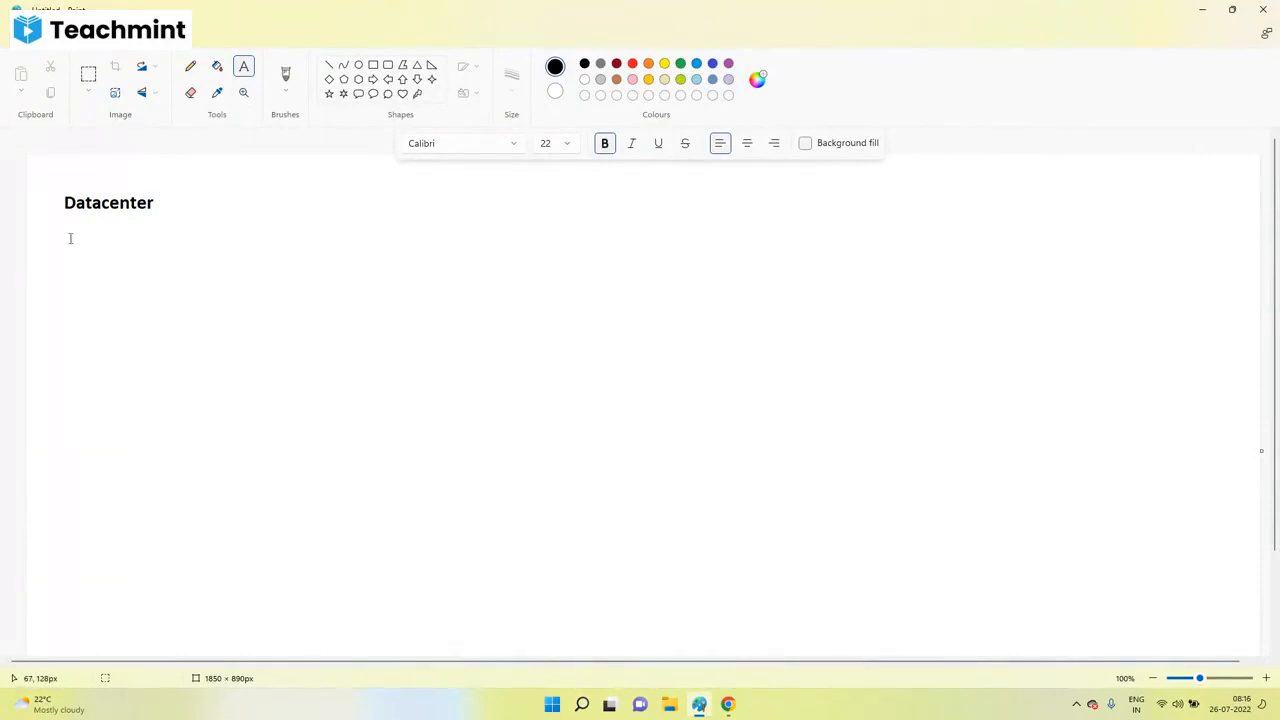
Step: List Physical servers, Storage Devices and network devices below it, then return to the vSphere window
drag(69, 237, 589, 584)
text(S)
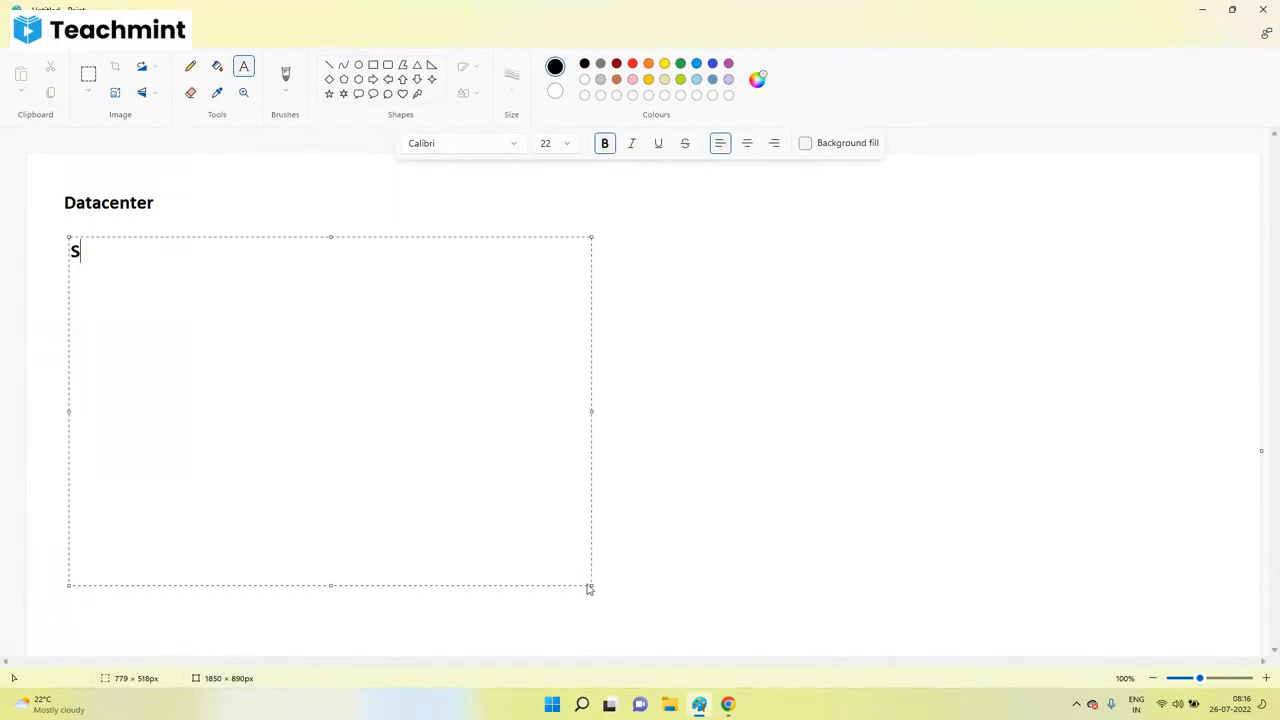
text(Physical servers)
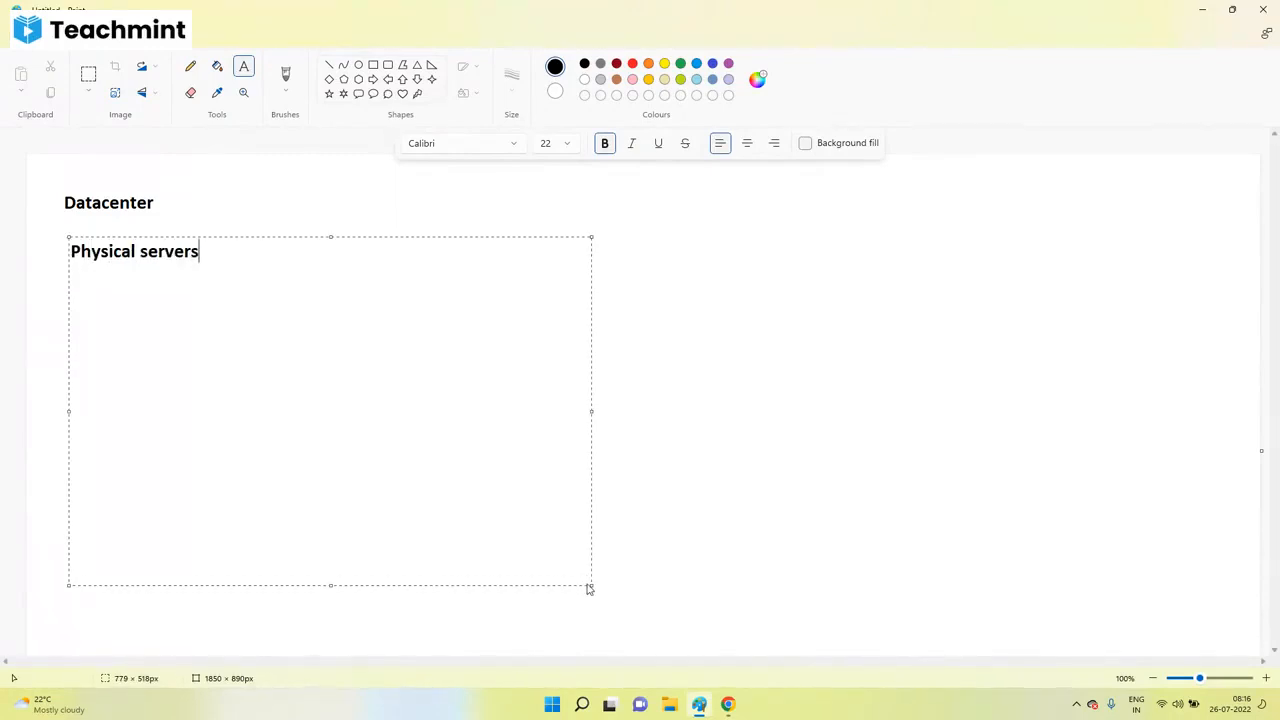
key(Return)
text(Storage Devices)
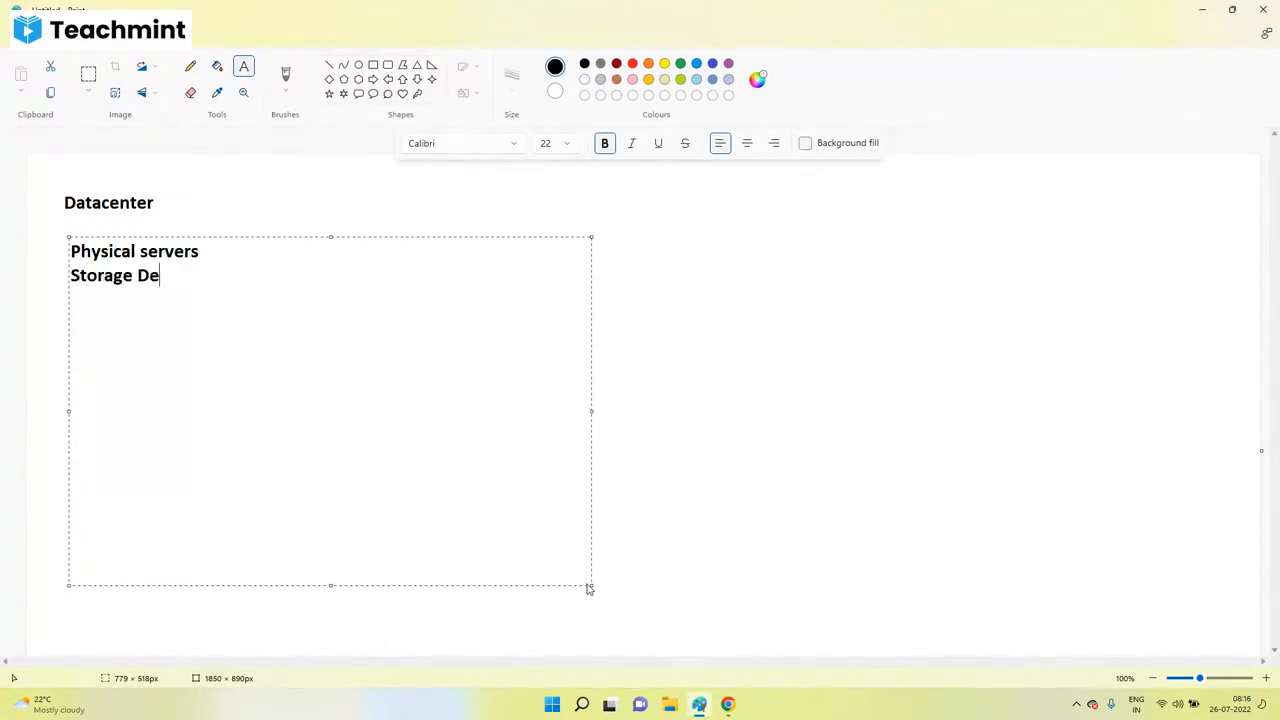
key(Return)
text(network devices)
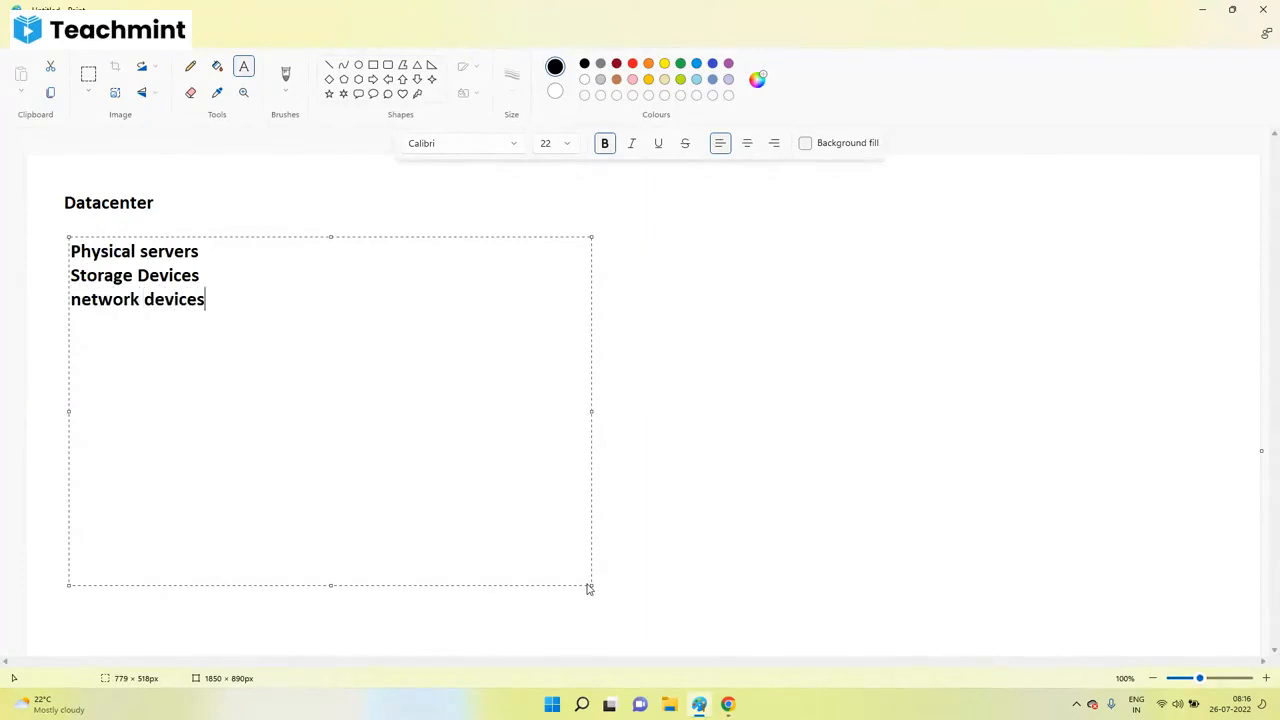
click(640, 352)
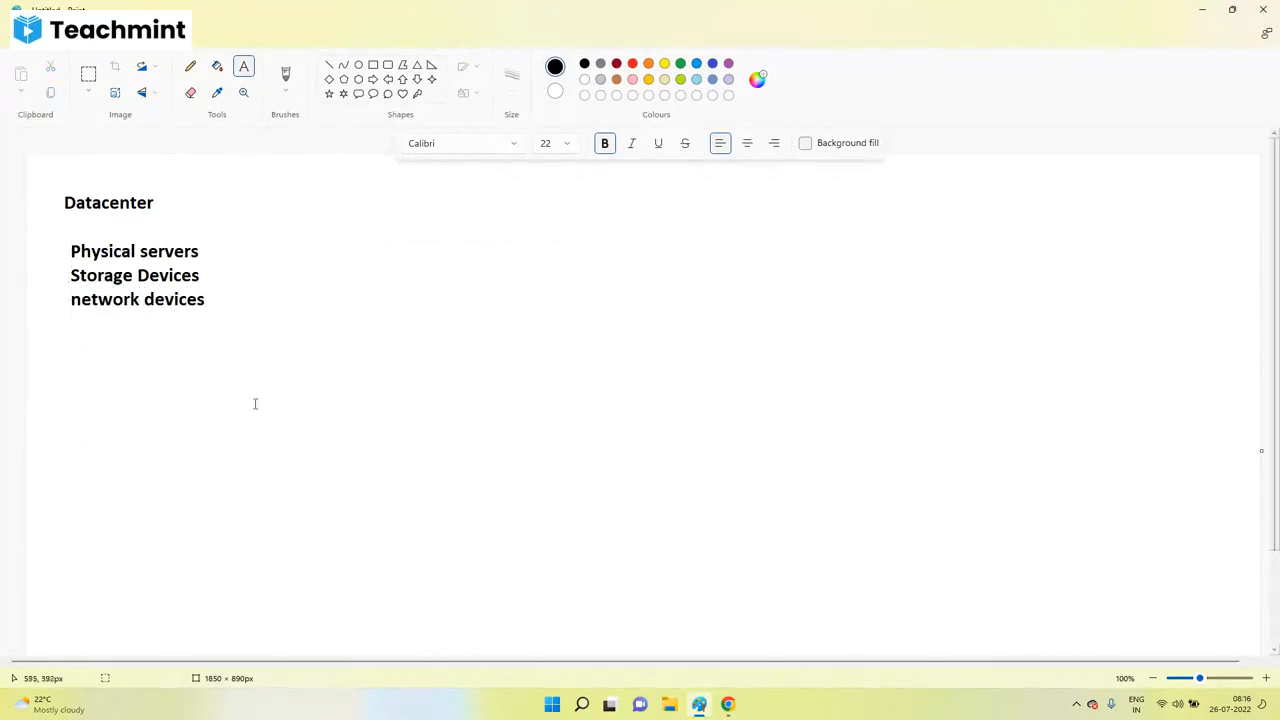
click(728, 703)
click(665, 640)
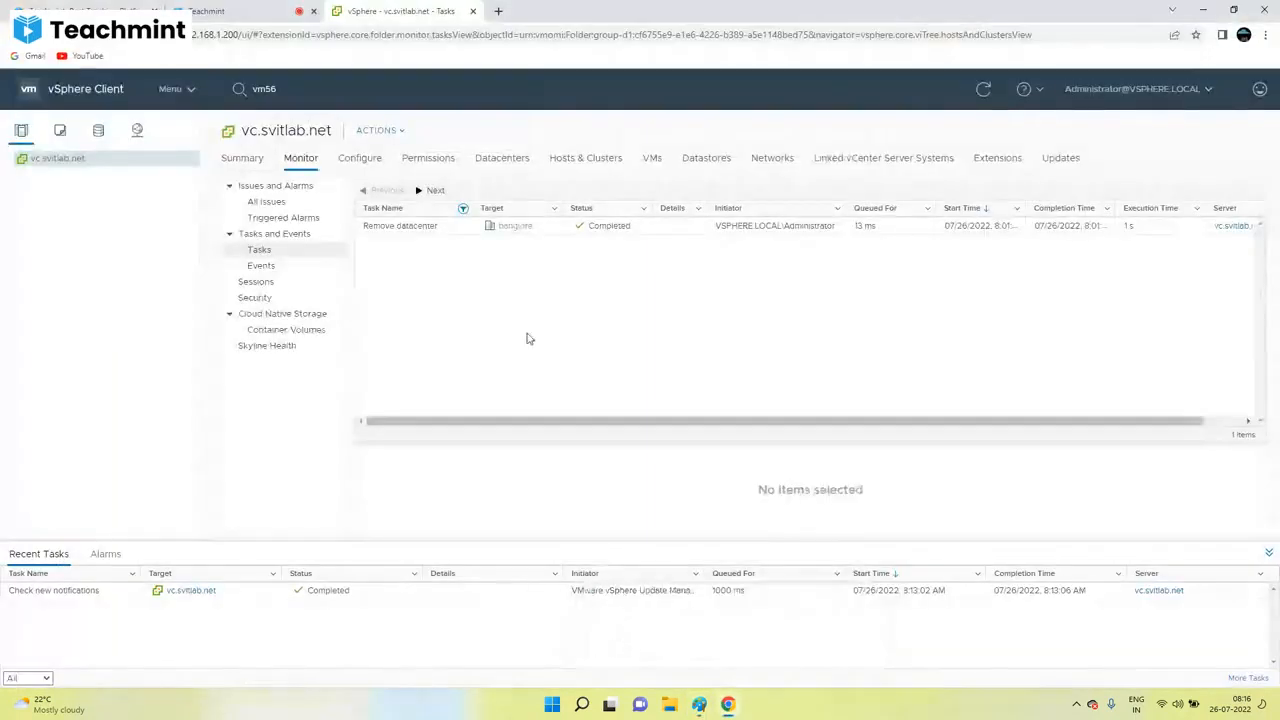
Step: Switch to Paint, showing the Datacenter heading with its three listed device types
click(699, 704)
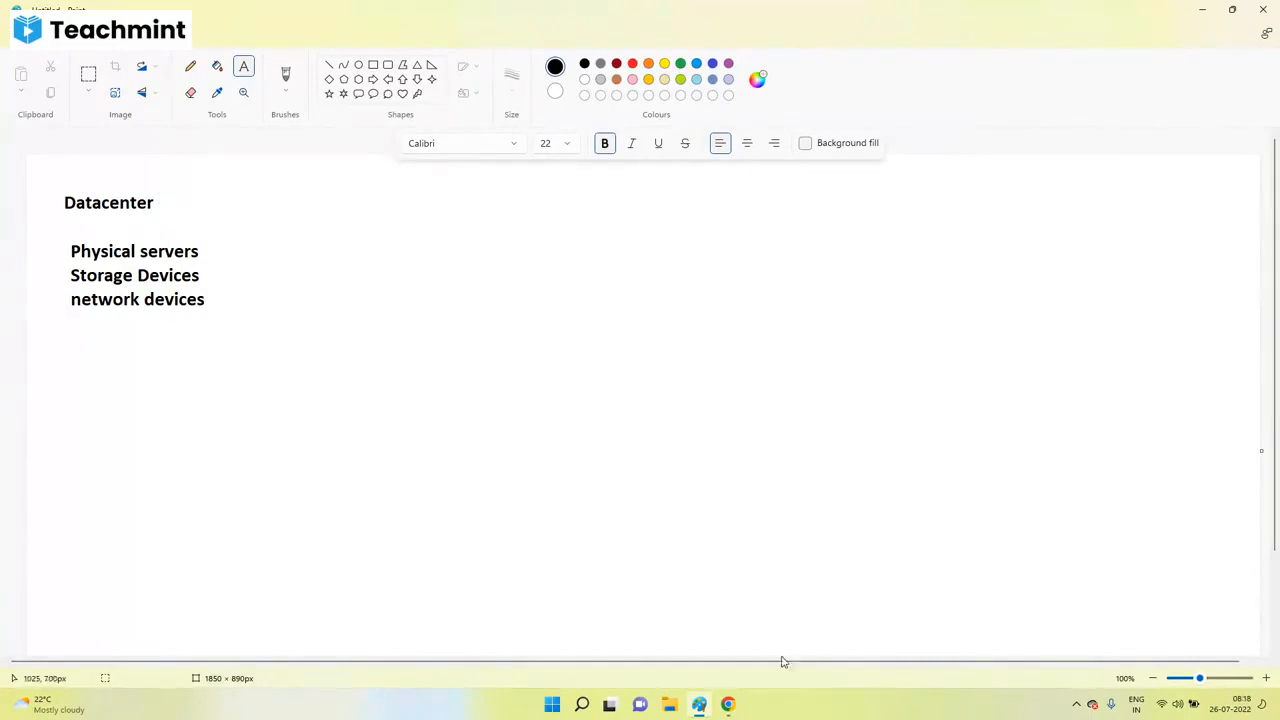
Step: Leave the Paint notes to head back to the vSphere Client window
mouse_move(728, 704)
click(698, 667)
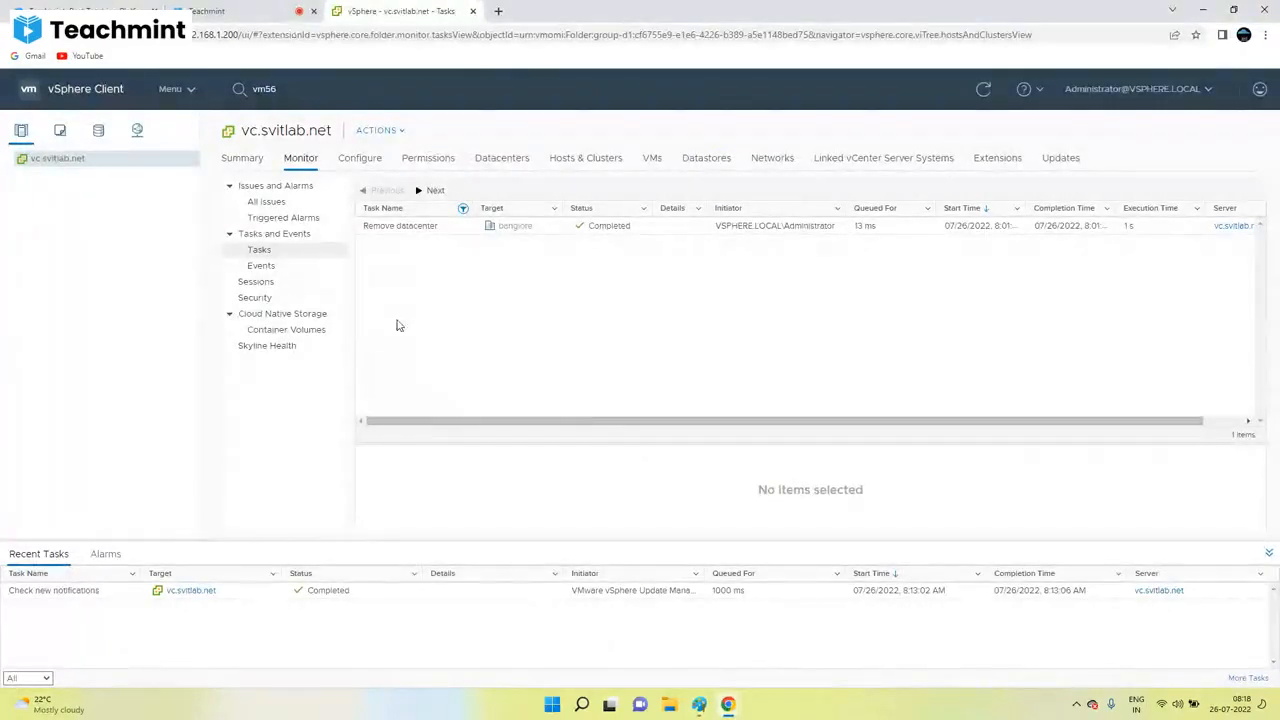
click(733, 704)
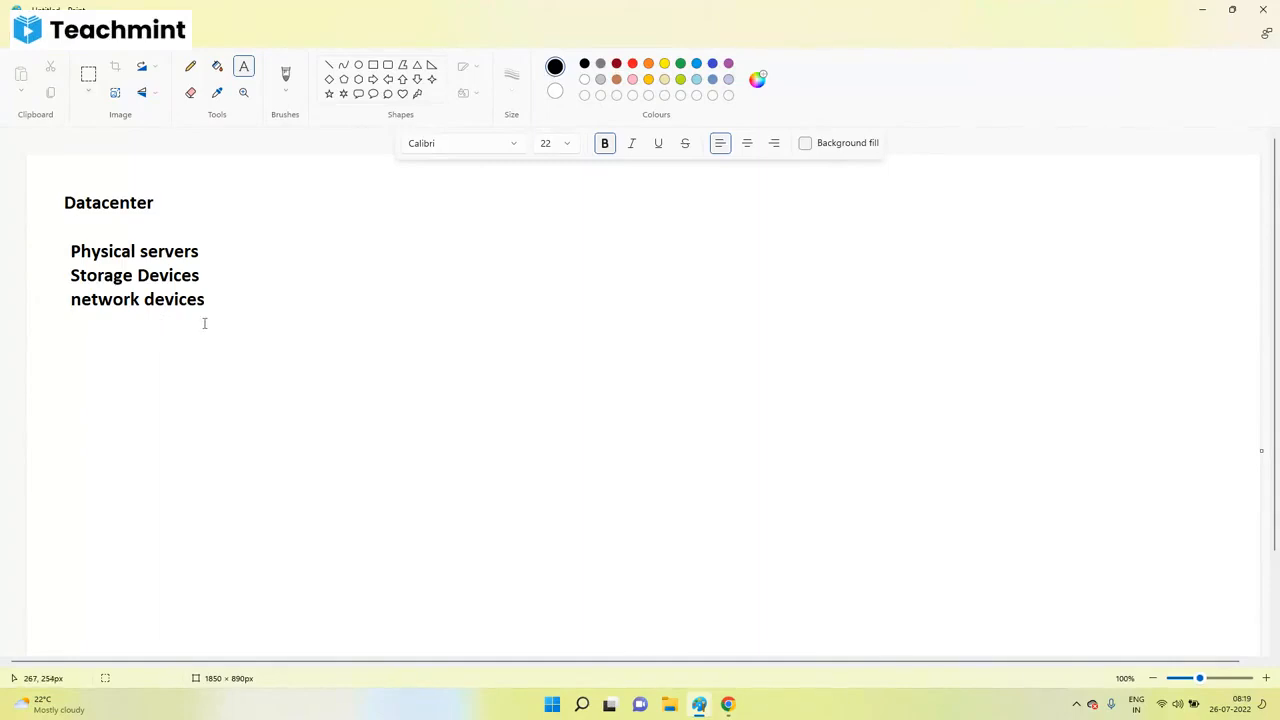
Step: Bring the vSphere Client with vc.svitlab.net's Tasks list back to the front
mouse_move(728, 704)
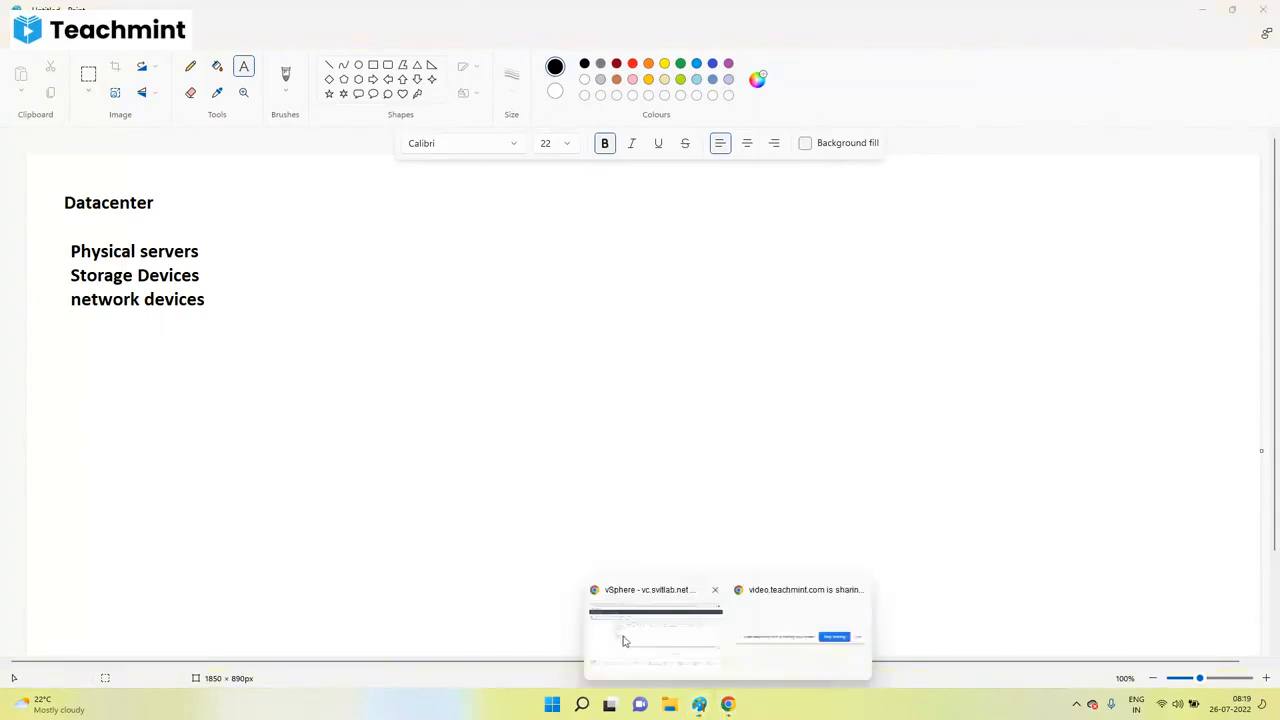
click(624, 641)
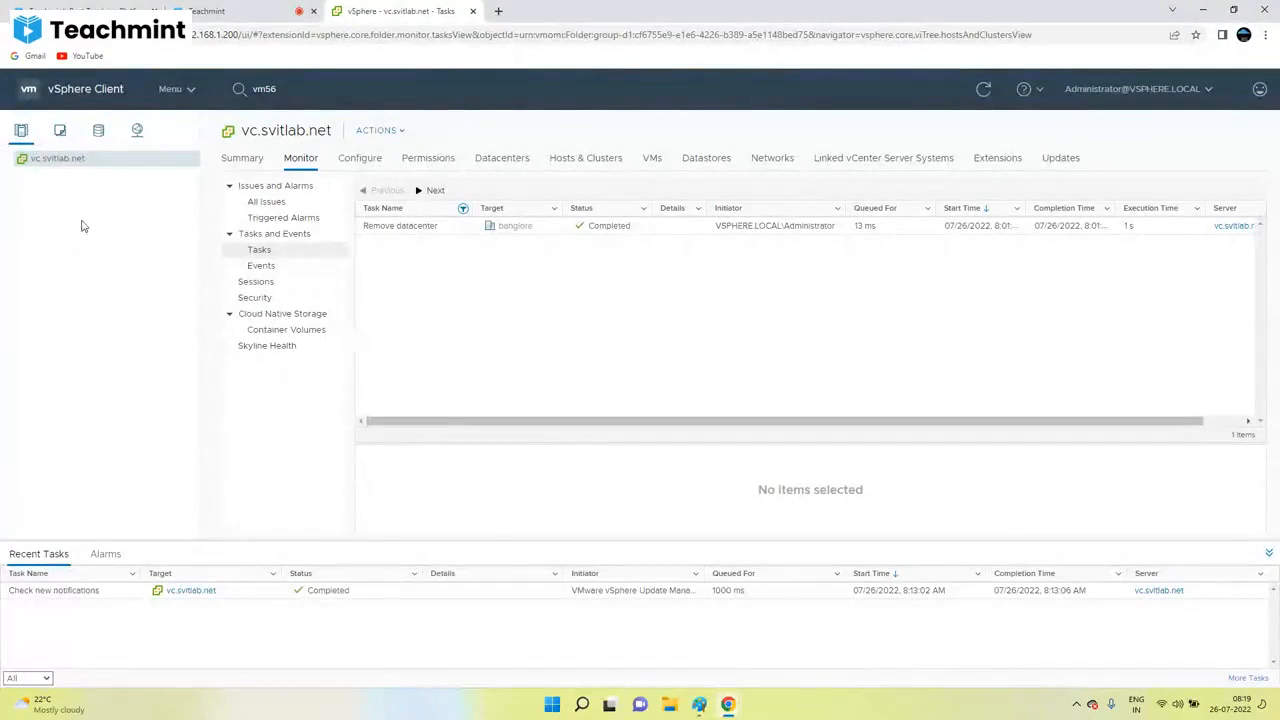
Step: Open vc.svitlab.net's actions menu so New Datacenter is offered
right_click(44, 162)
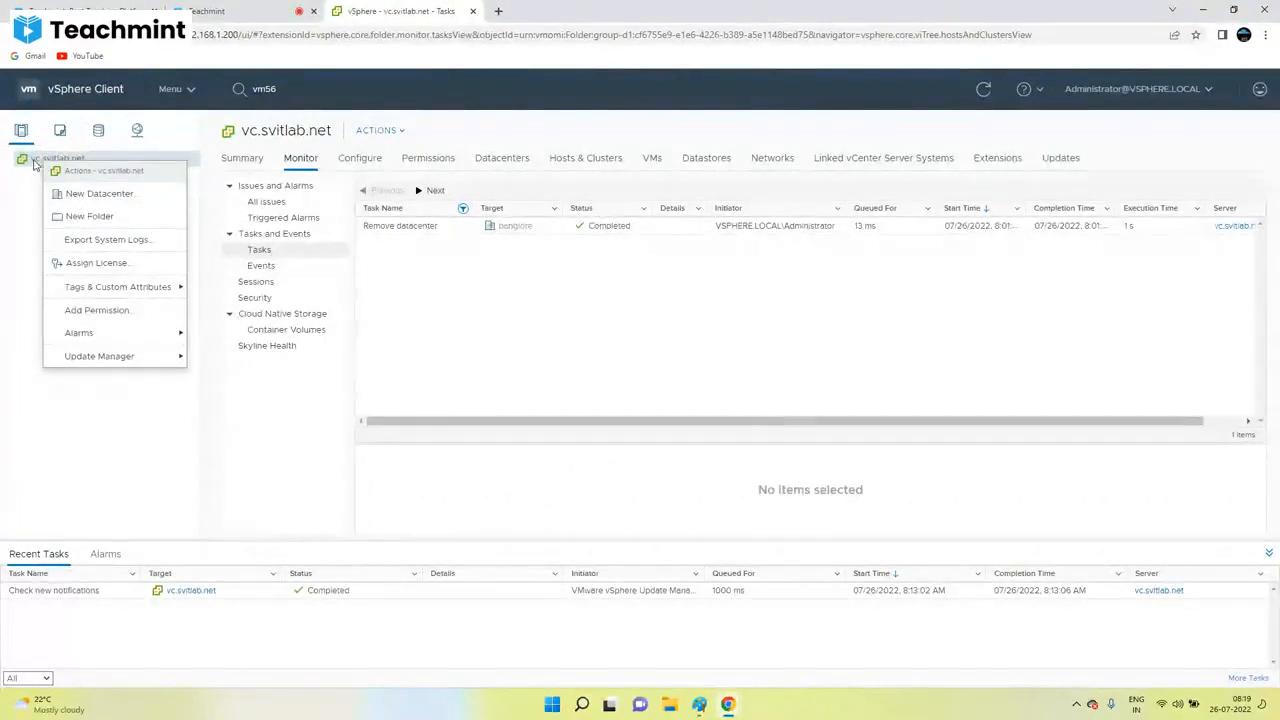
click(372, 130)
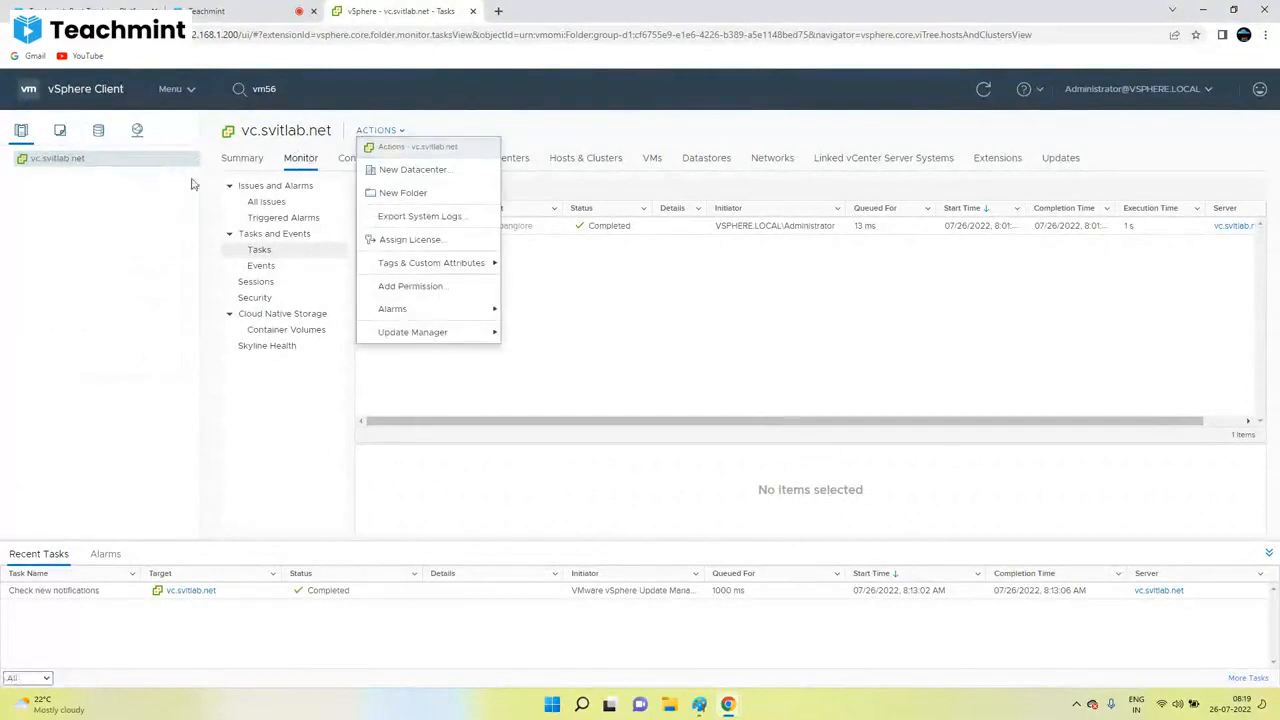
mouse_move(412, 313)
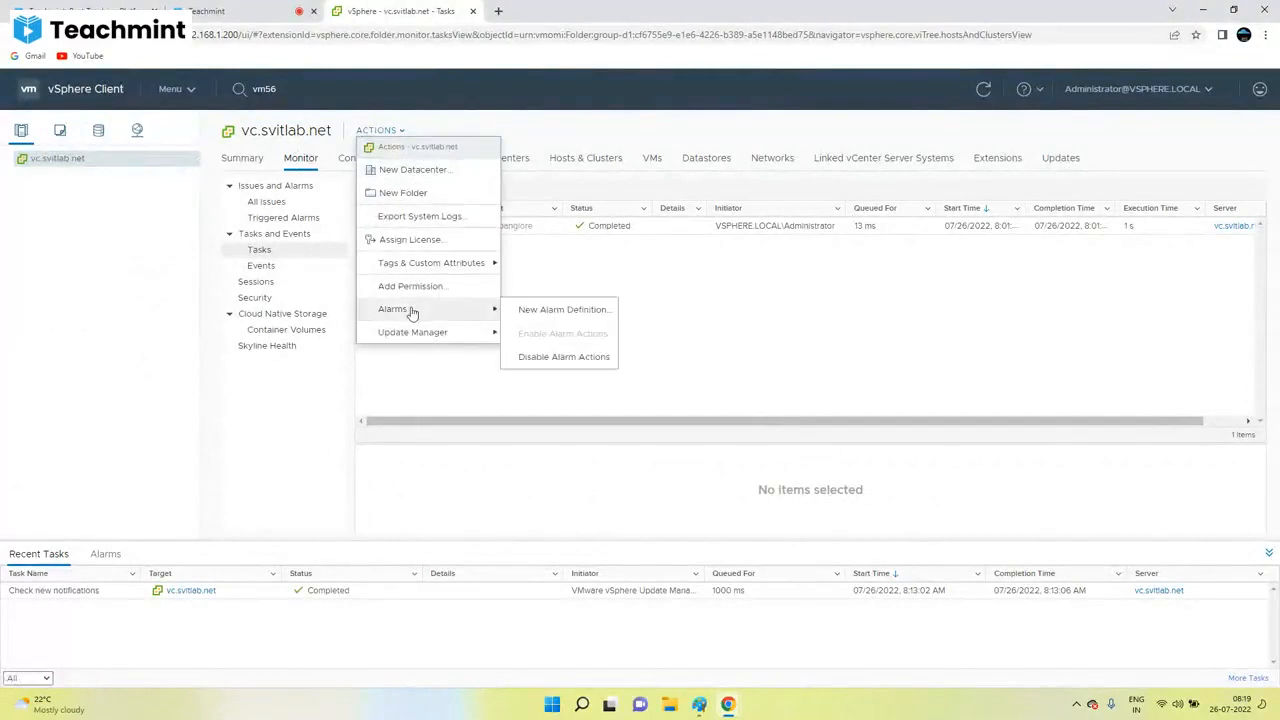
click(128, 316)
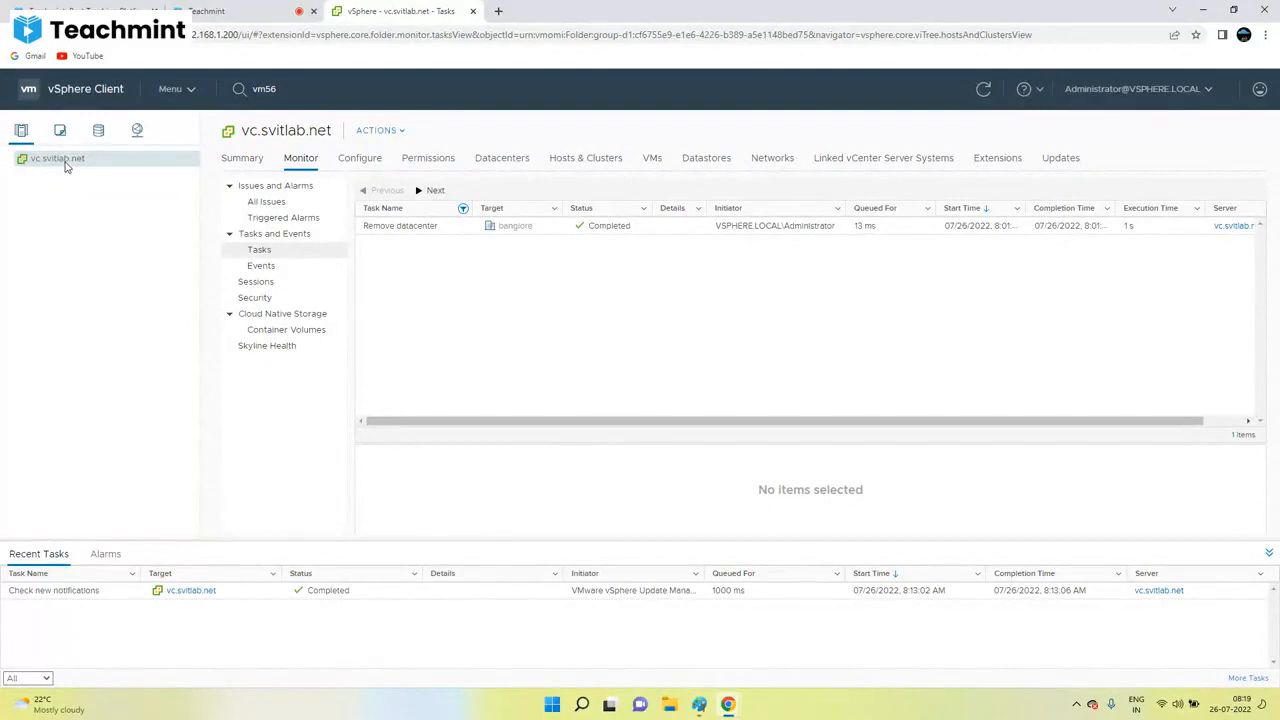
right_click(64, 160)
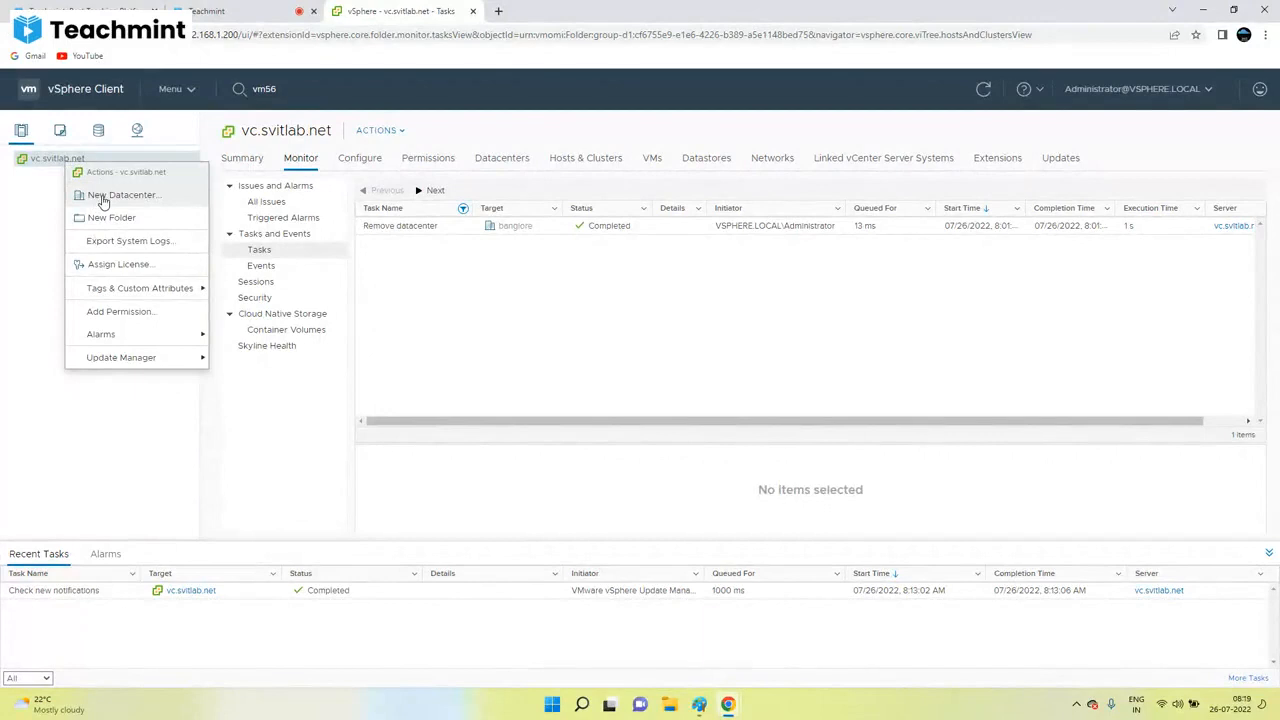
Step: Create a datacenter named Bangalore under vc.svitlab.net and select it in the tree
click(103, 198)
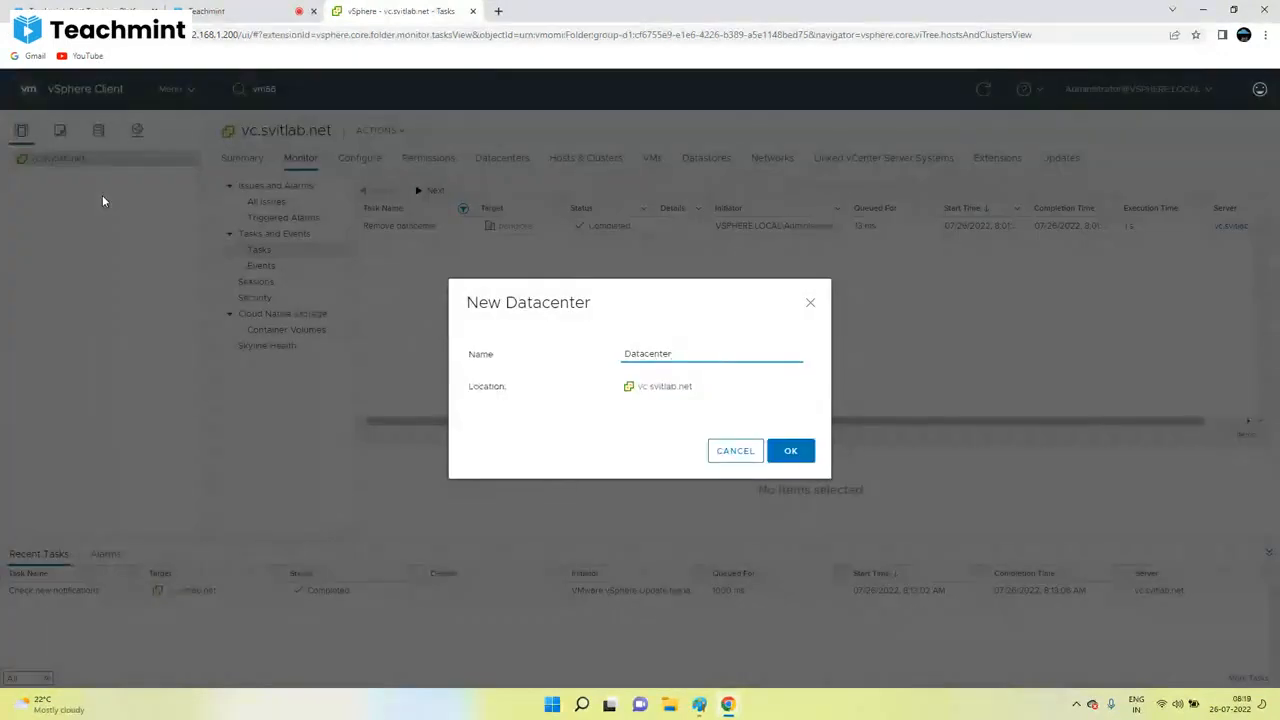
drag(684, 352, 583, 356)
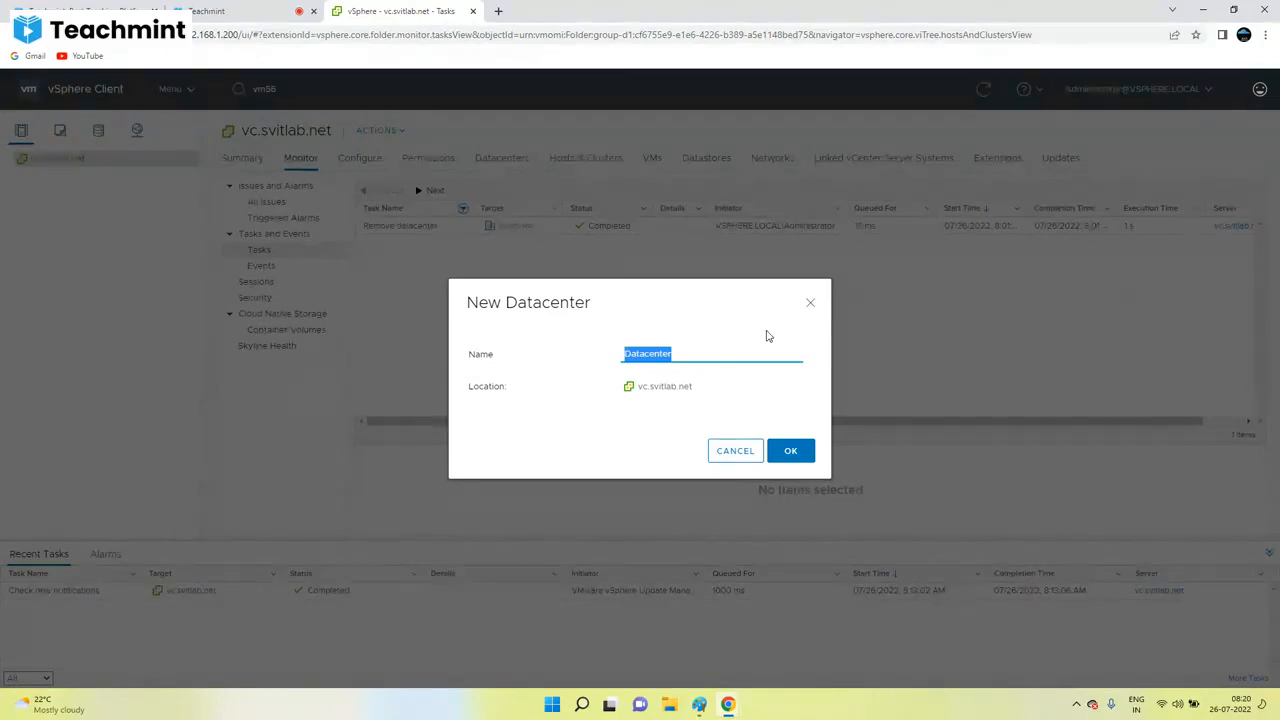
text(Bangalore)
click(790, 451)
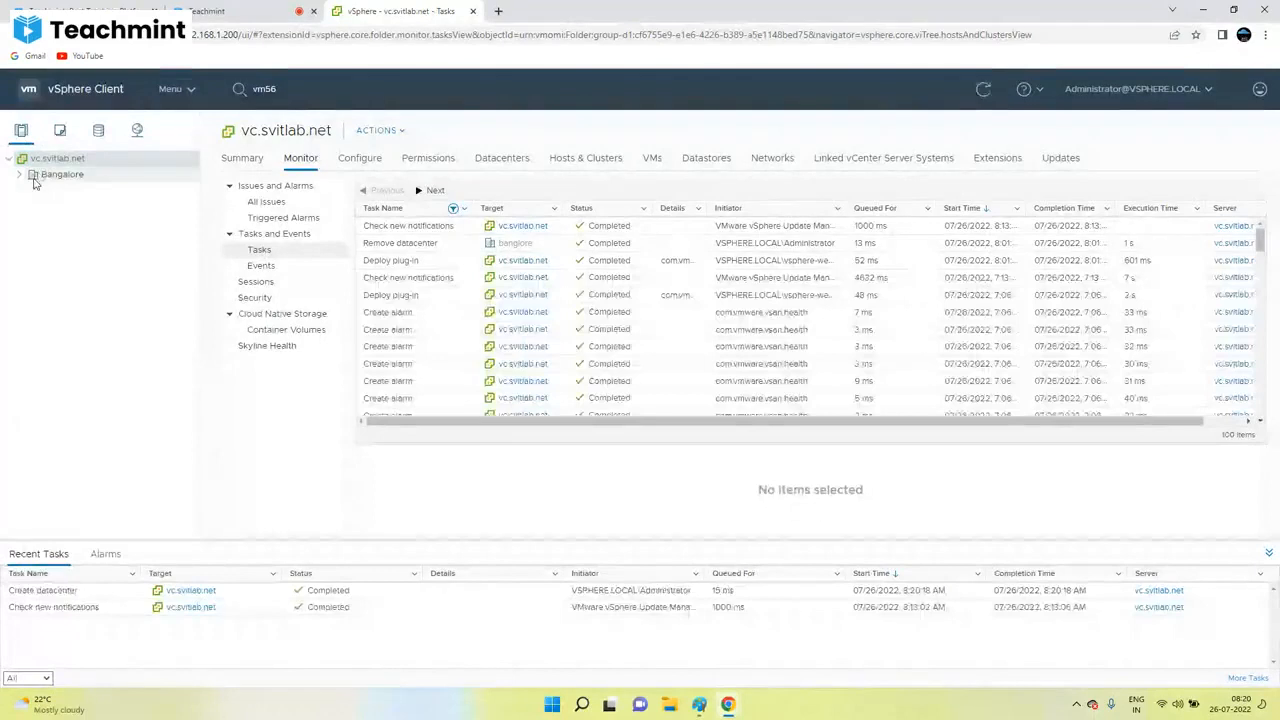
click(36, 178)
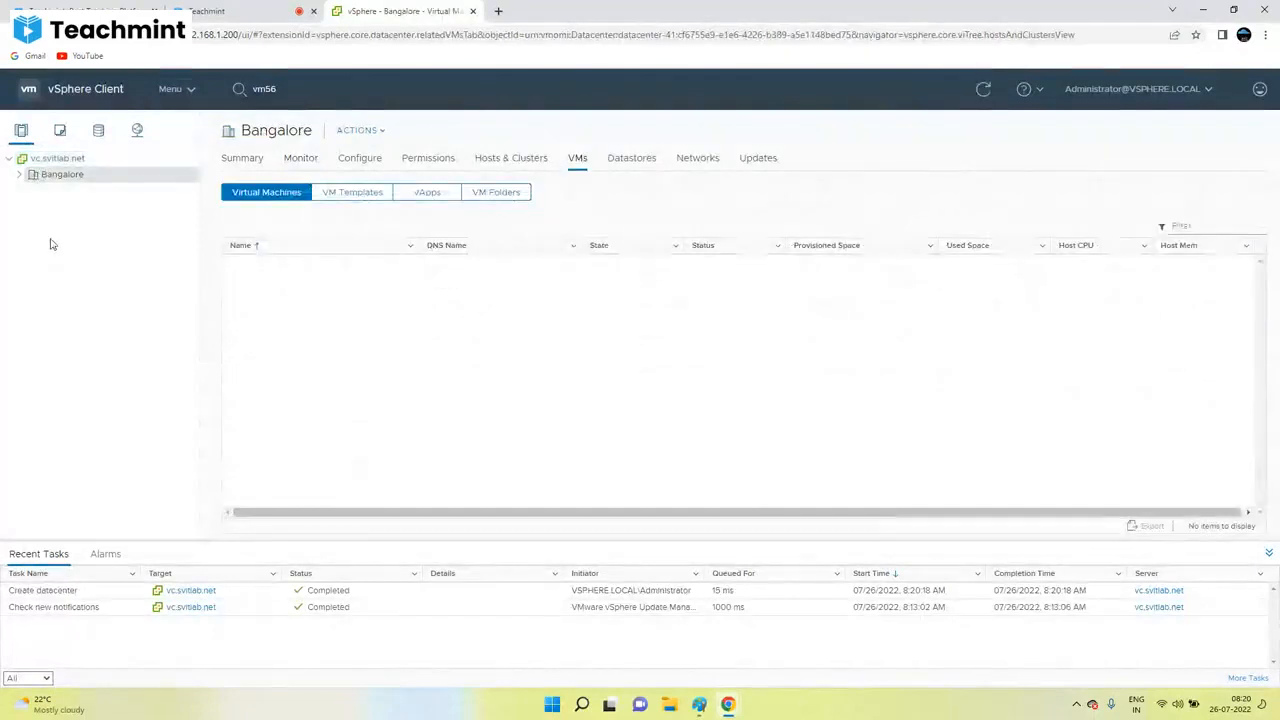
click(52, 159)
Step: Create another datacenter named Hyderabad under vc.svitlab.net
right_click(59, 162)
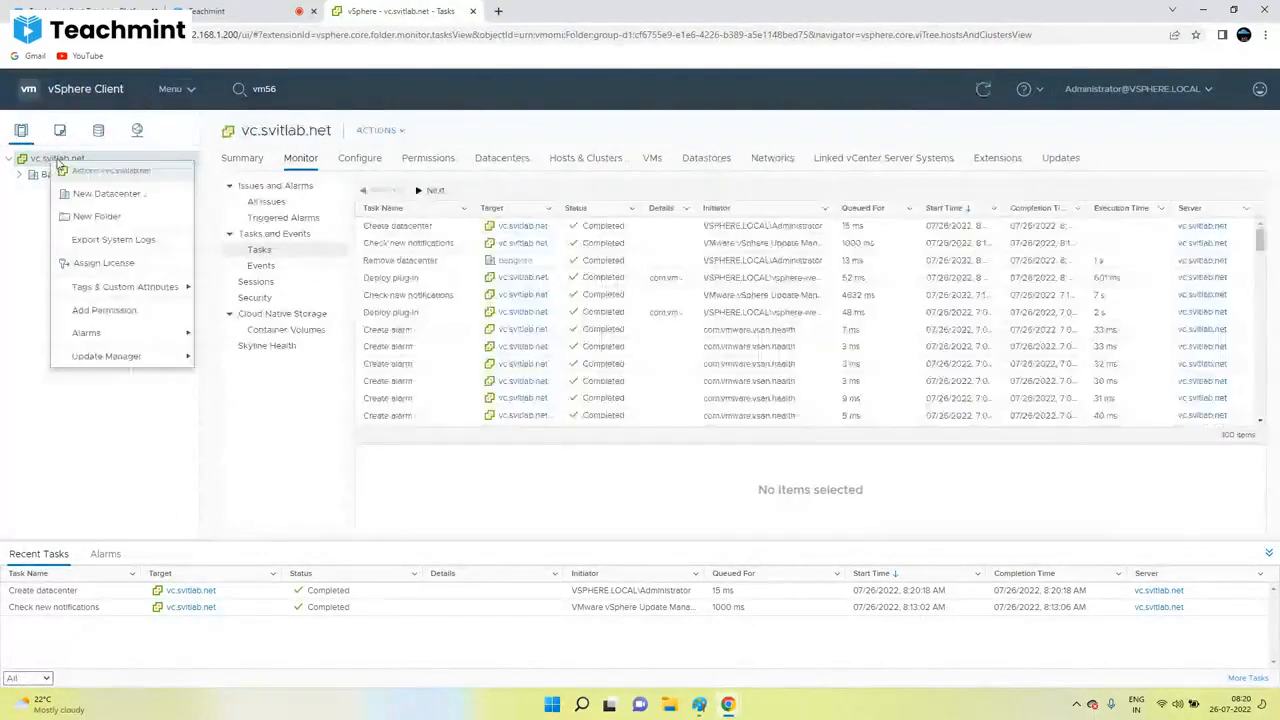
click(106, 193)
drag(720, 354, 620, 362)
text(Hyderabad)
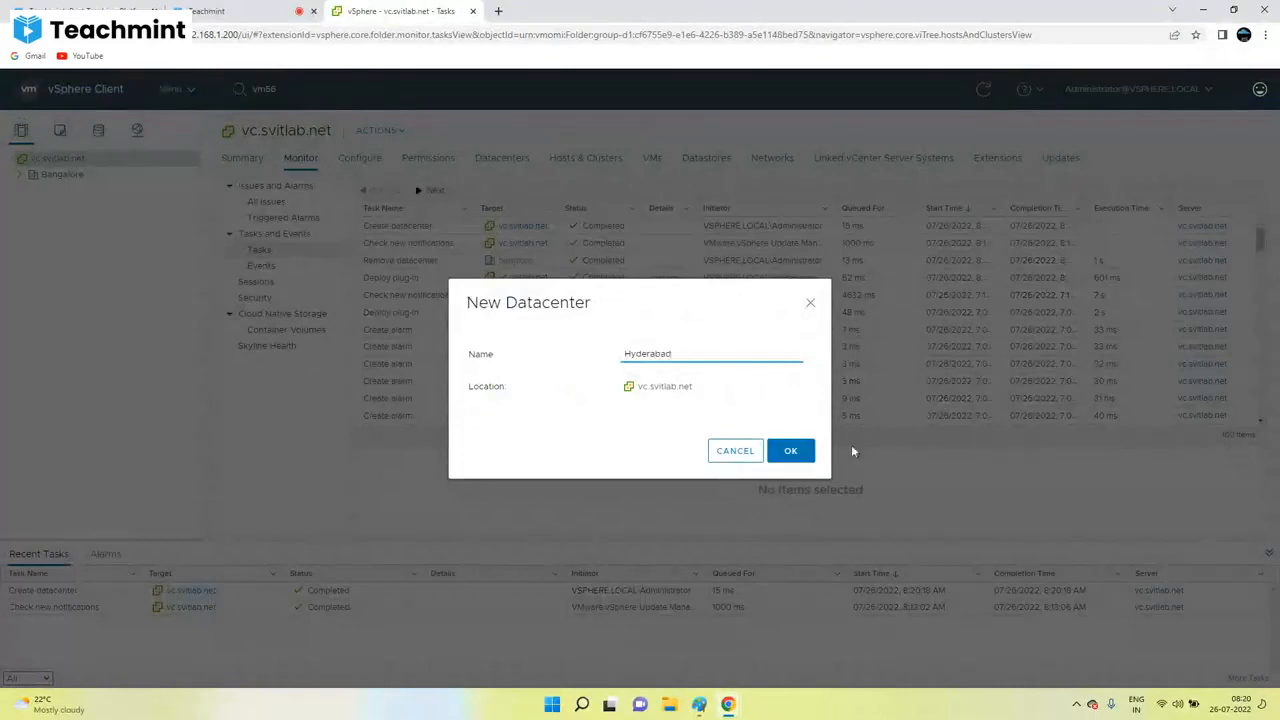
click(795, 452)
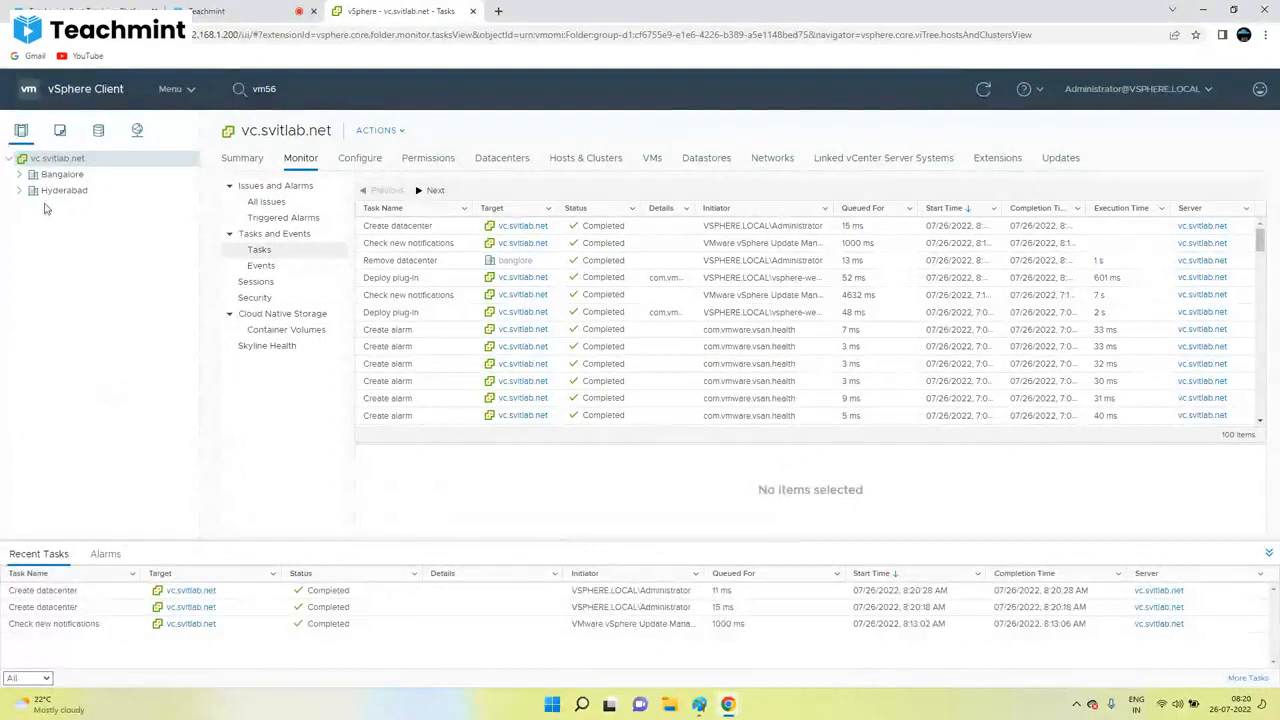
Step: View Hyderabad's Summary, then select the Bangalore datacenter
click(62, 197)
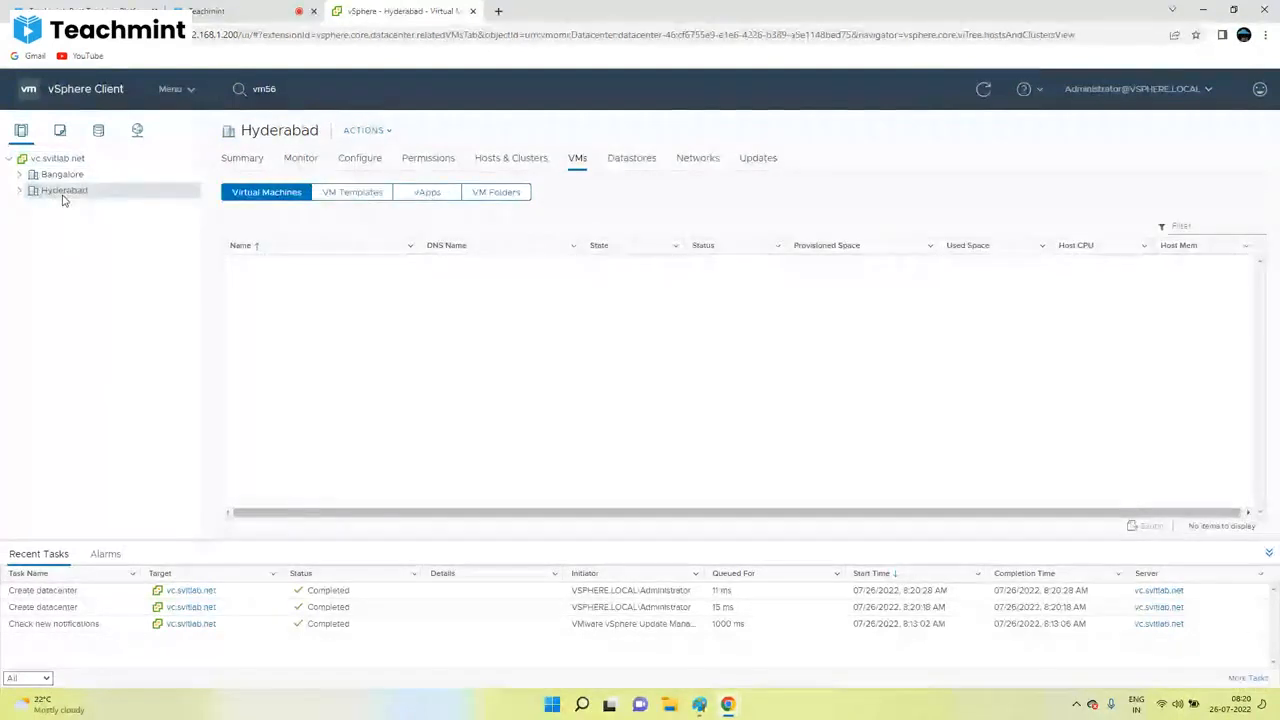
click(246, 160)
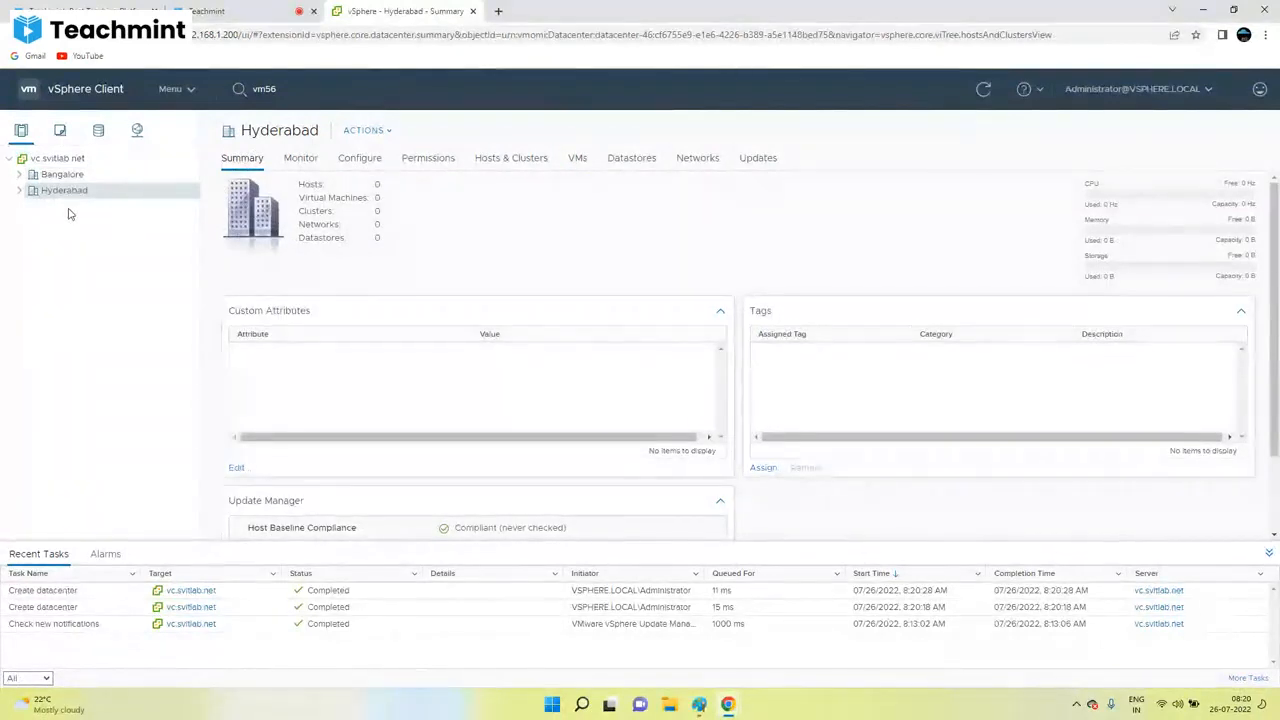
click(46, 176)
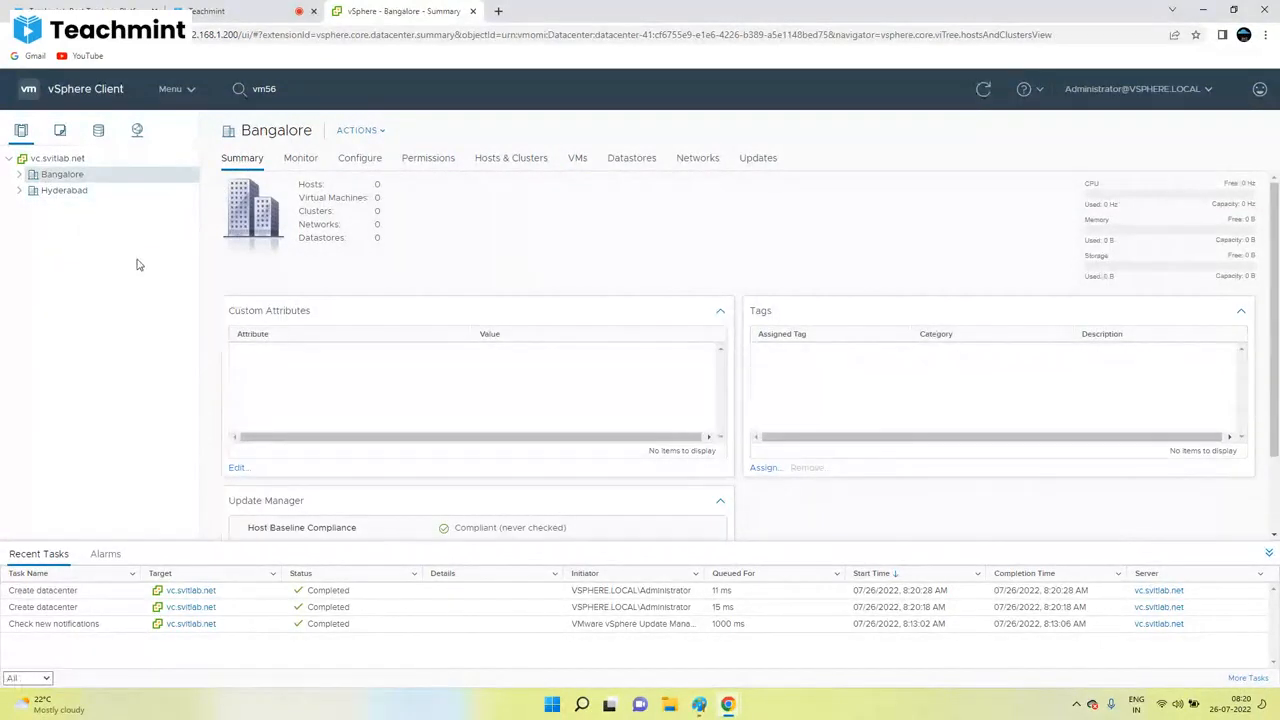
Step: Compare the Hyderabad and Bangalore summaries, ending on Bangalore showing 0 hosts
right_click(55, 176)
click(29, 222)
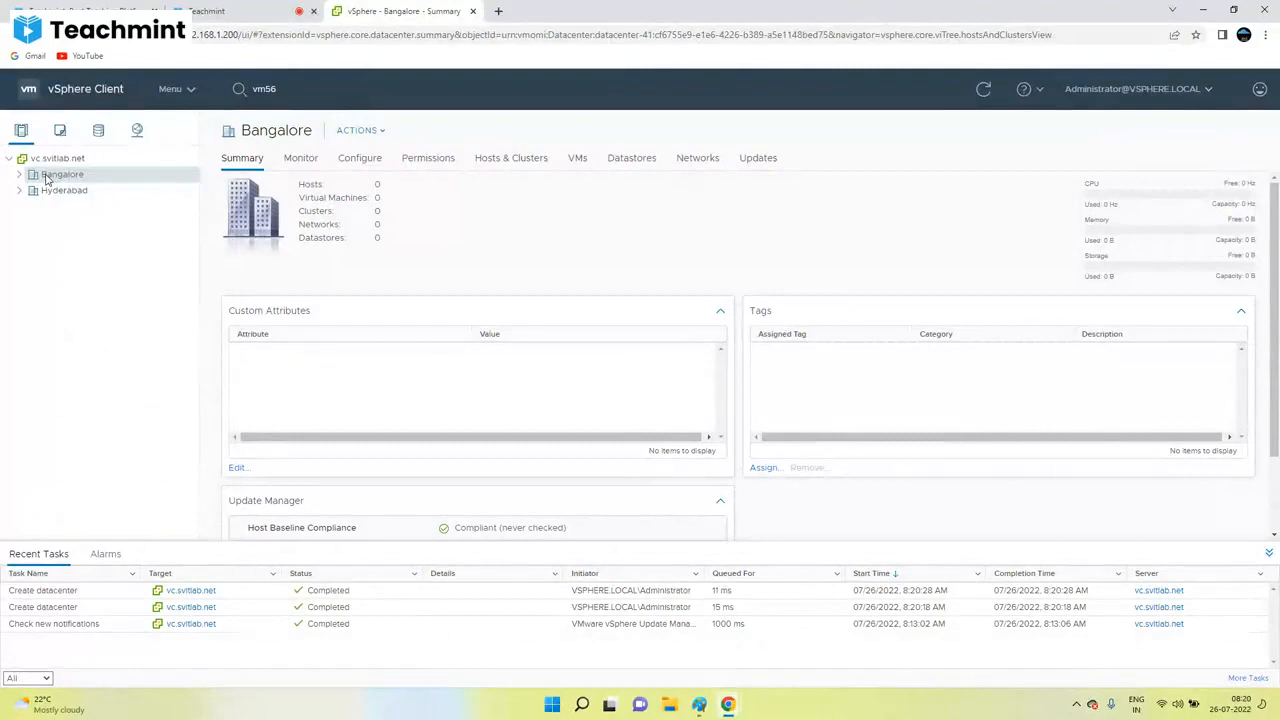
click(52, 191)
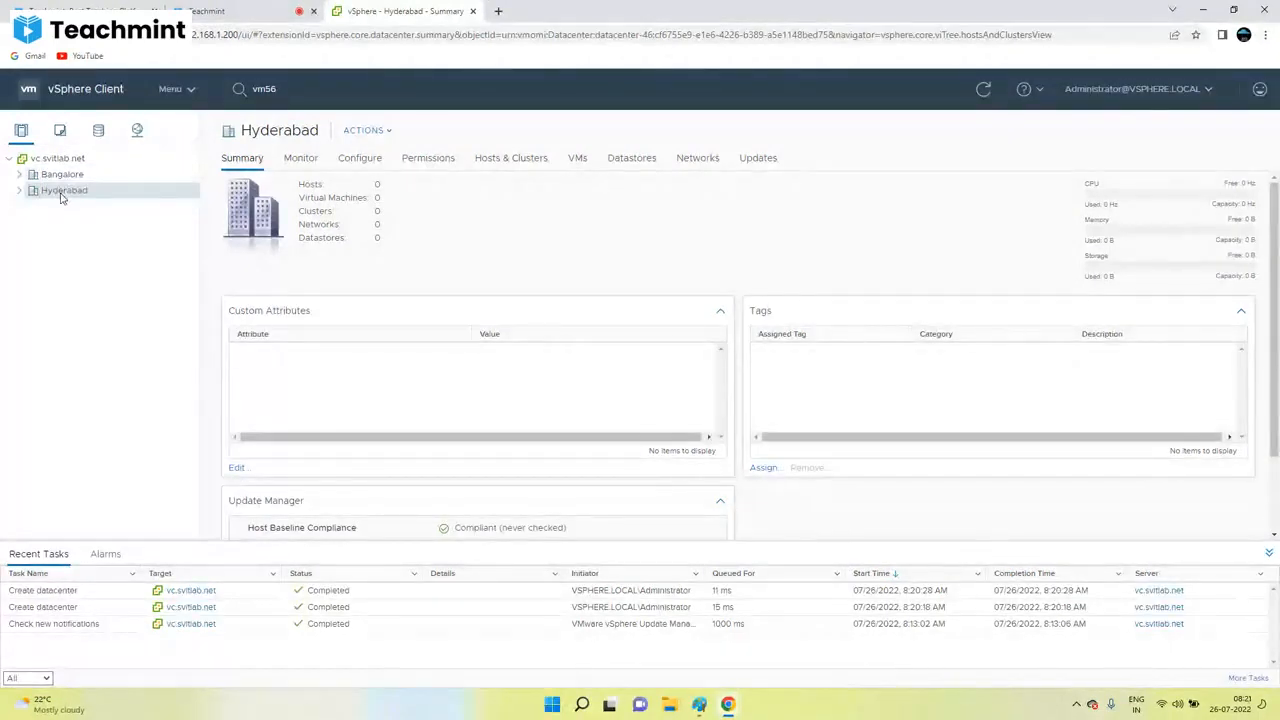
click(55, 176)
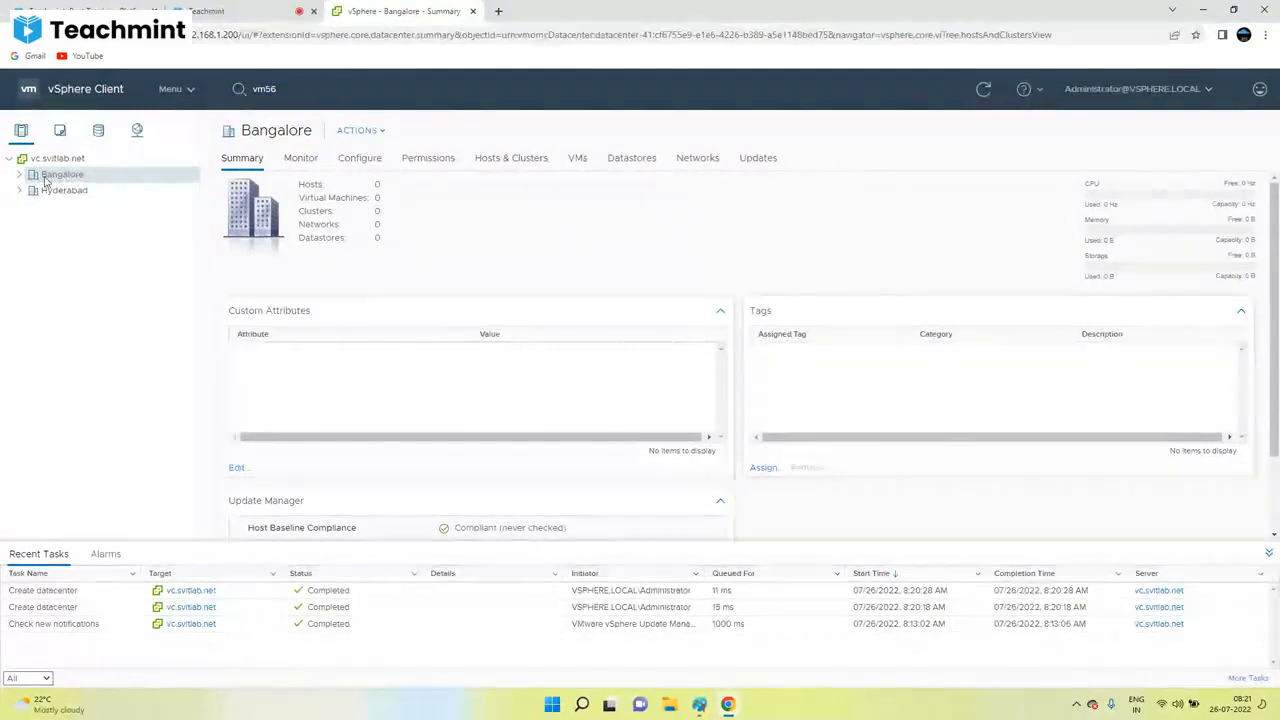
right_click(50, 176)
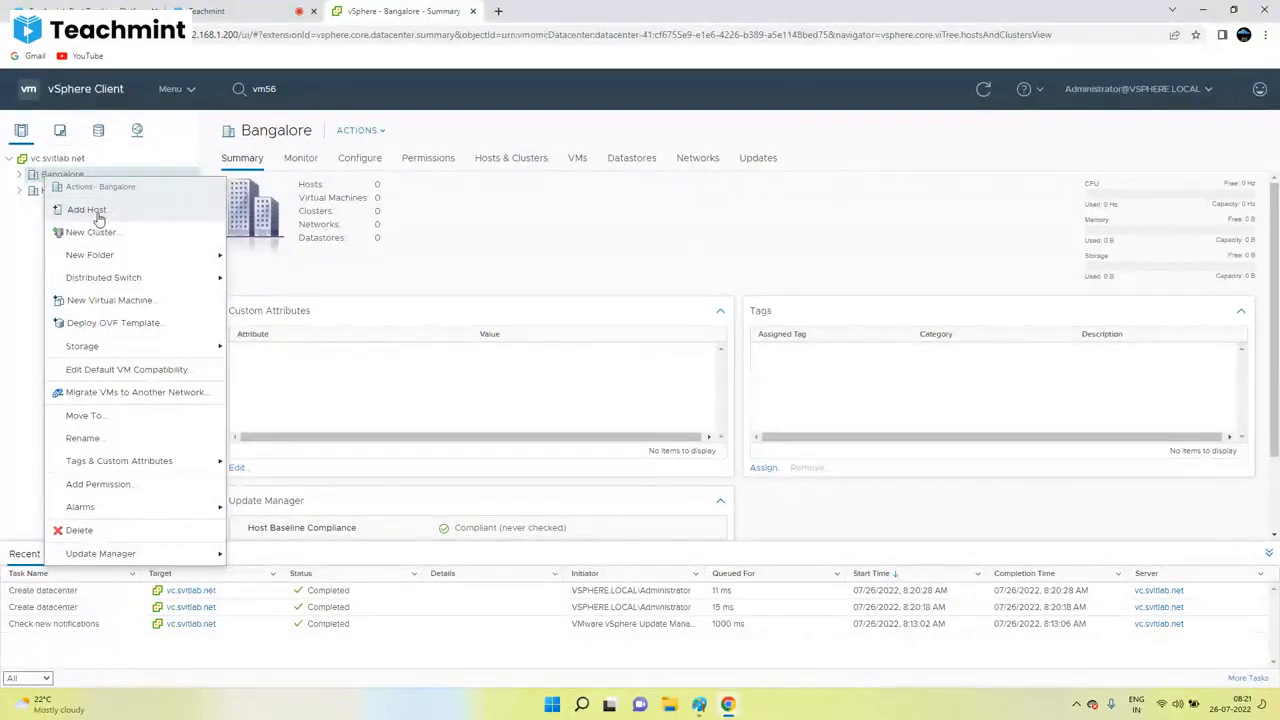
click(491, 278)
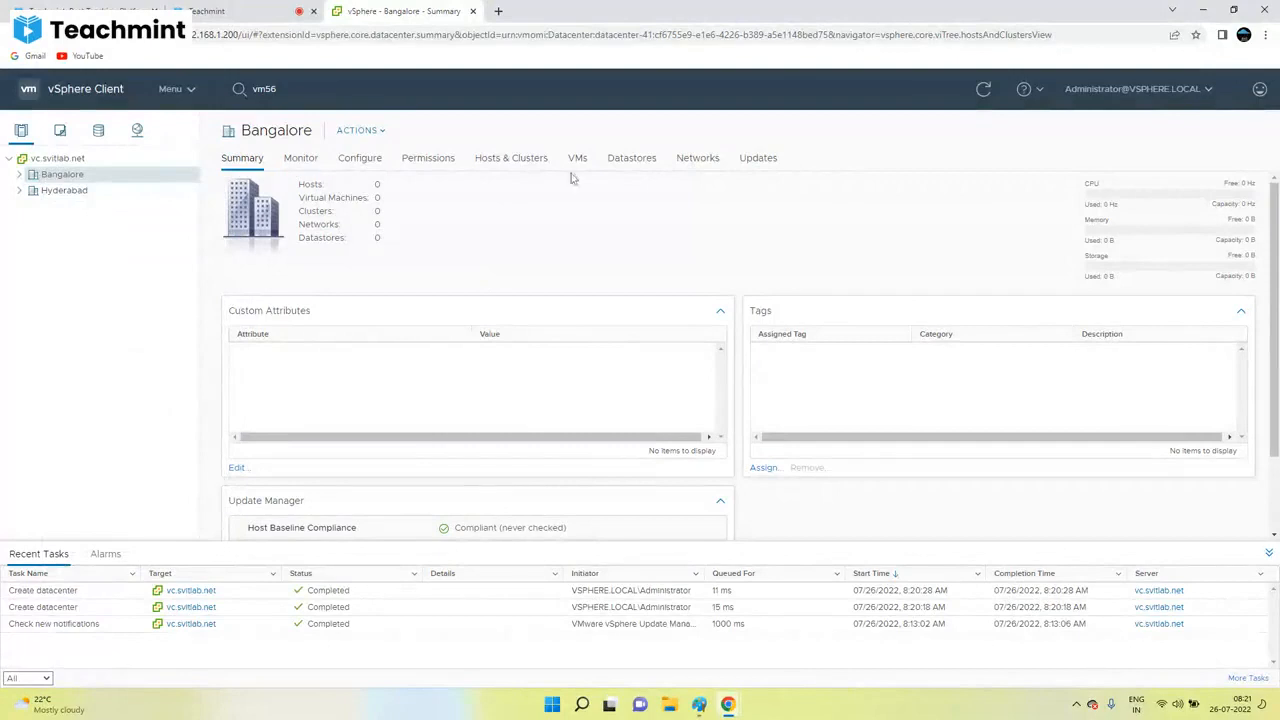
click(88, 159)
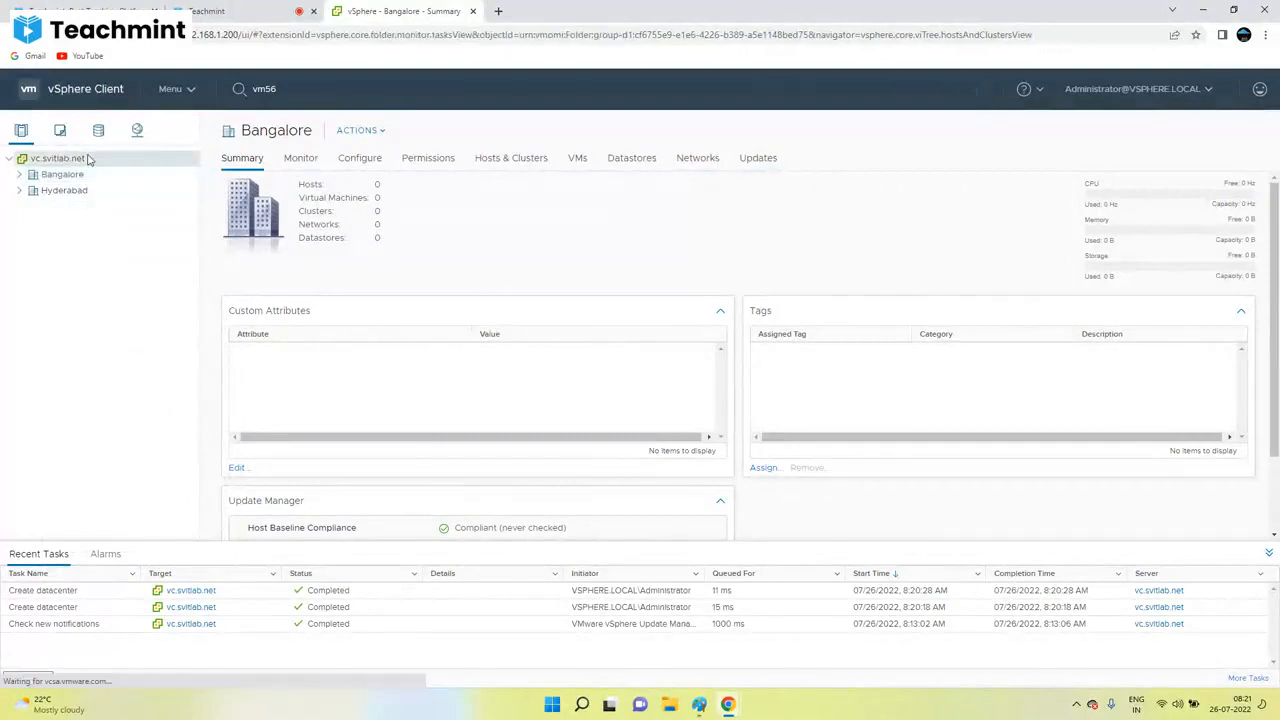
click(62, 175)
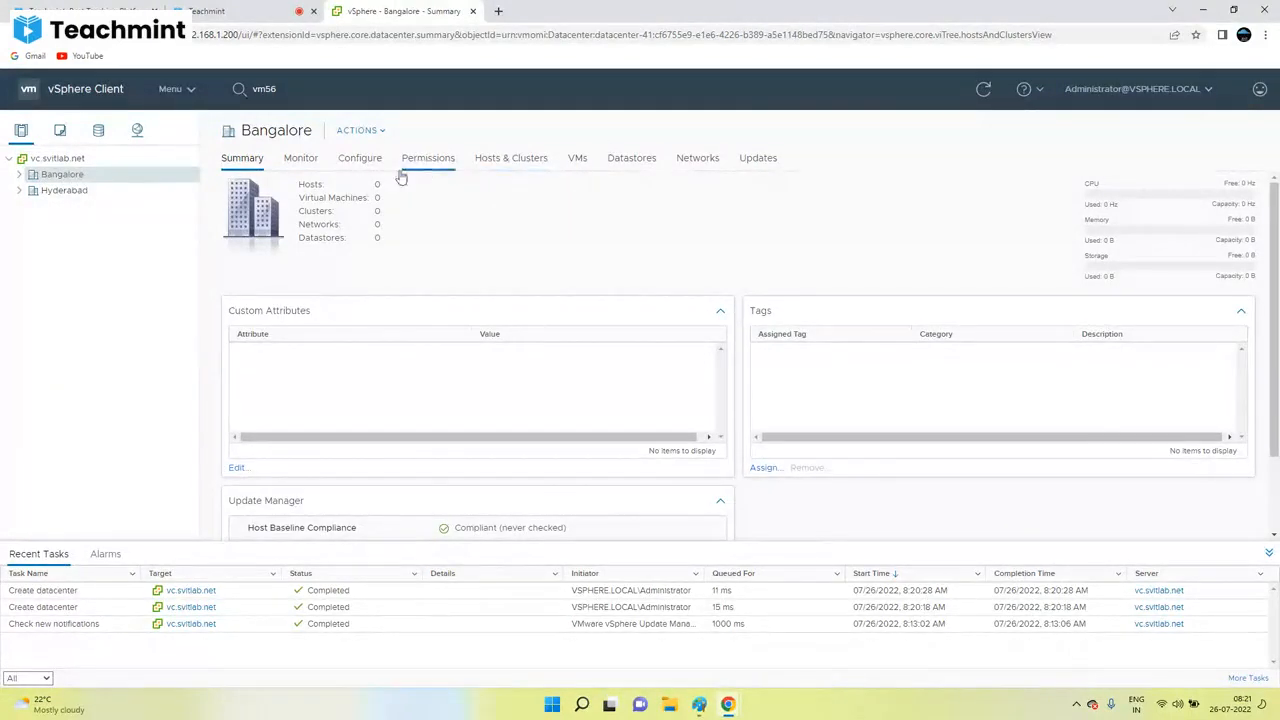
right_click(87, 177)
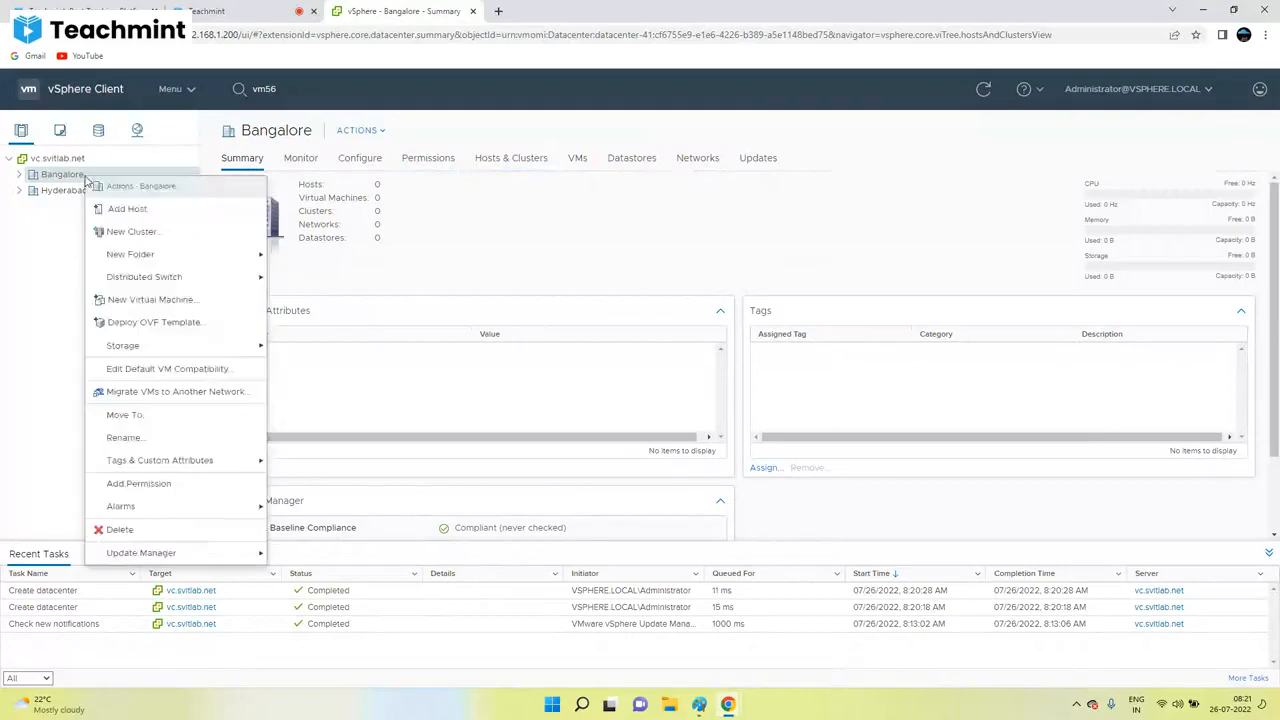
click(134, 211)
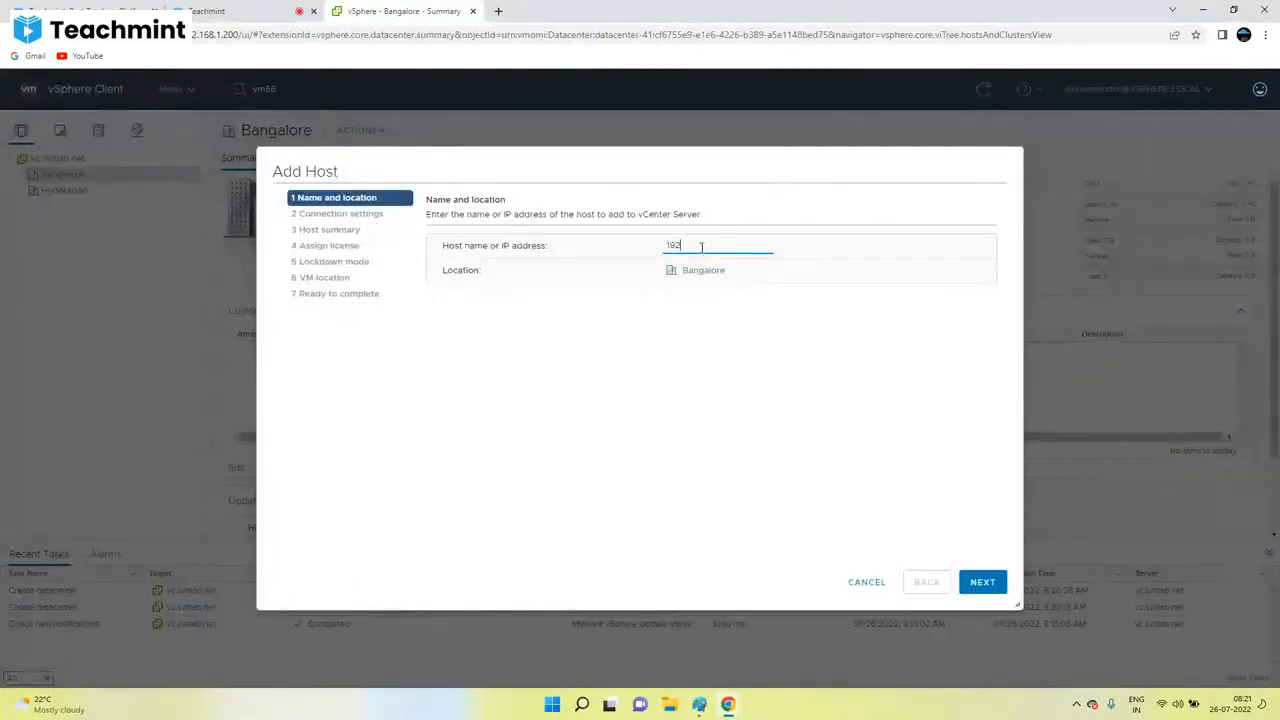
text(192.168.12)
drag(753, 249, 591, 251)
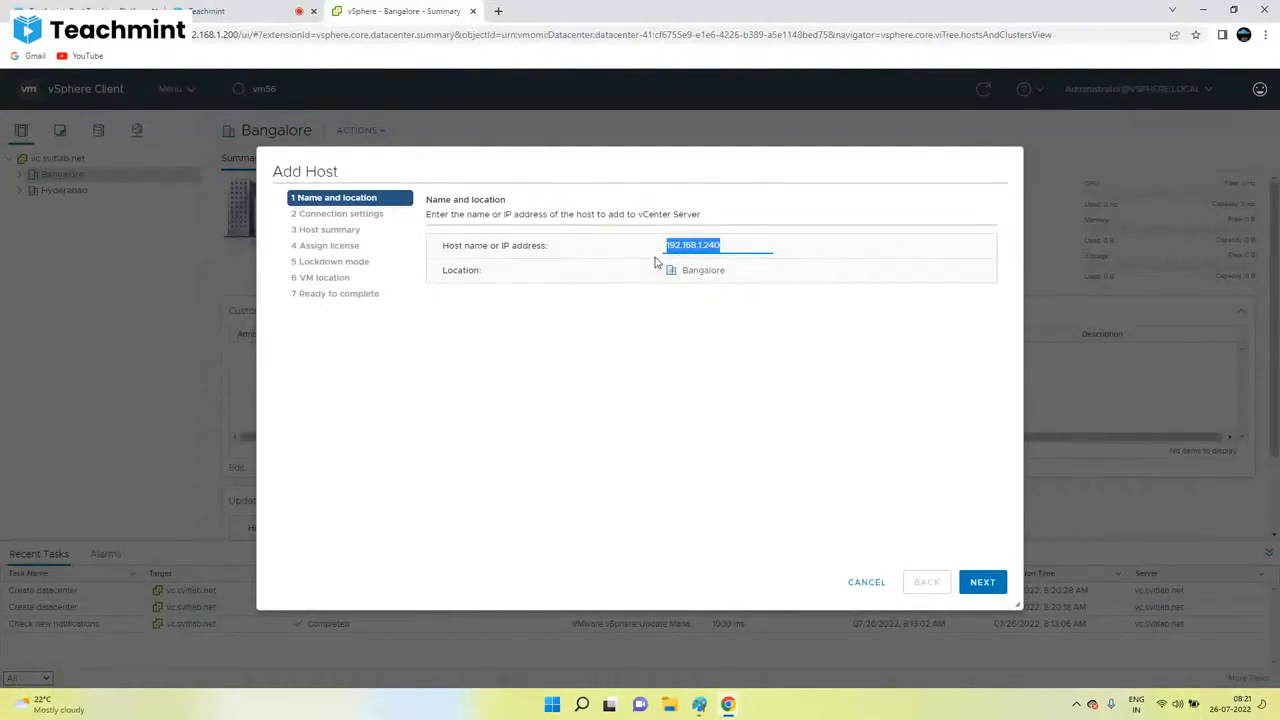
click(866, 582)
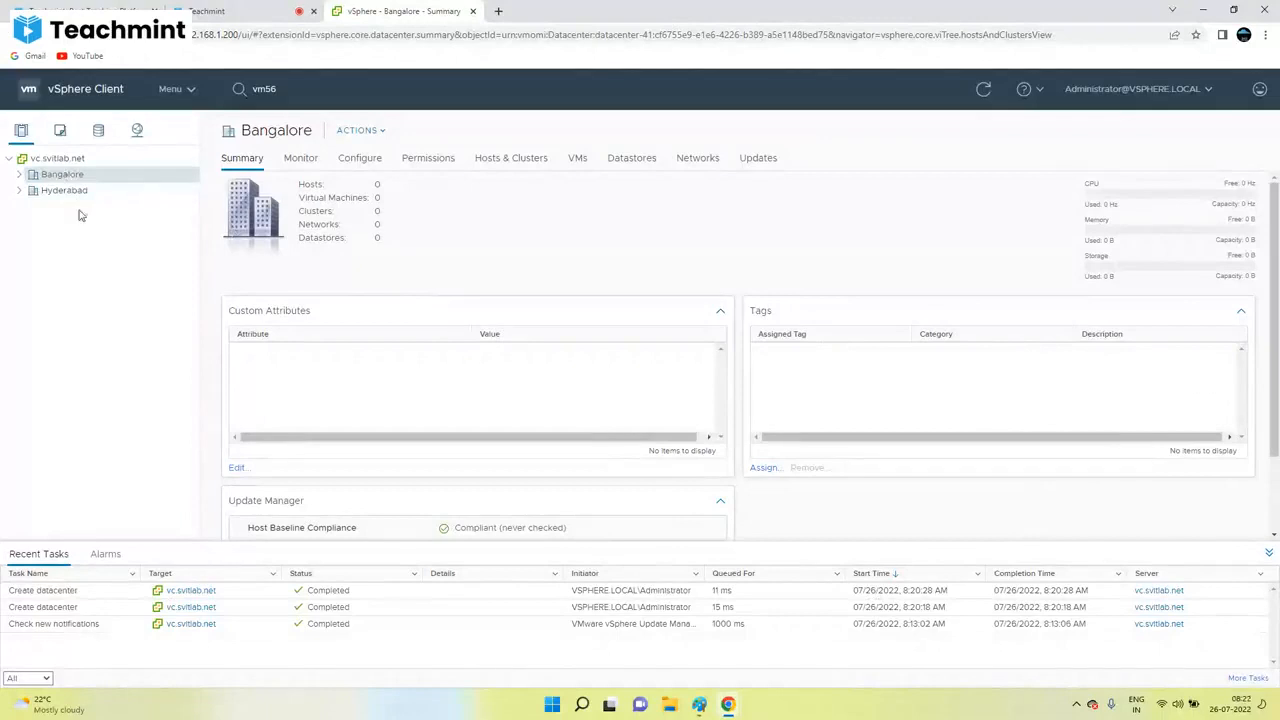
Step: Load the ESXi Host Client at 192.168.1.240 in a new Chrome tab
click(498, 12)
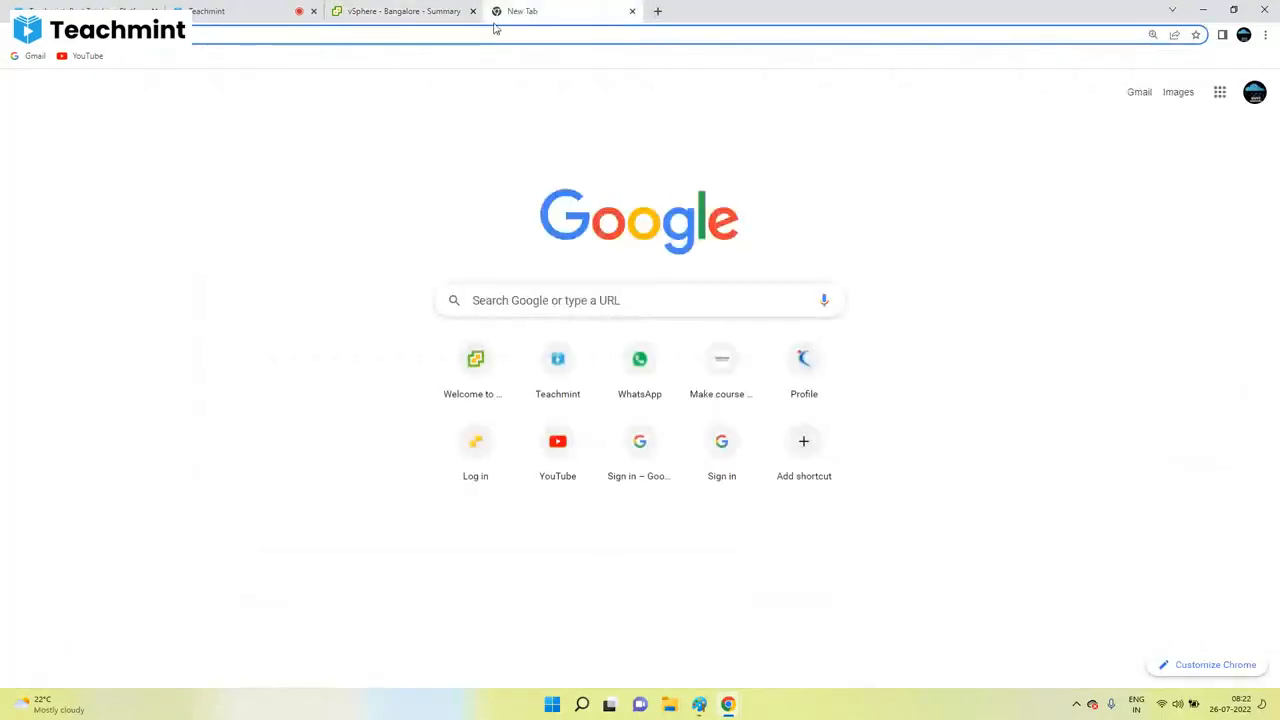
text(1)
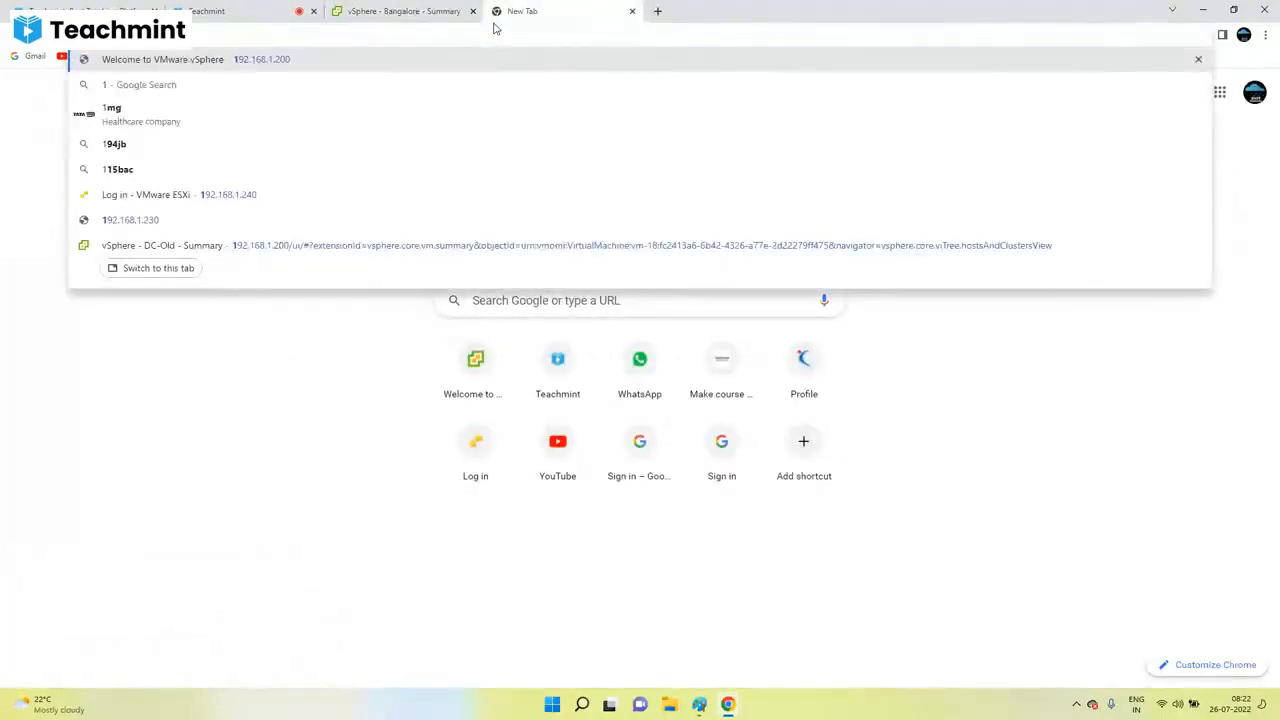
text(92.168.1.240)
key(Return)
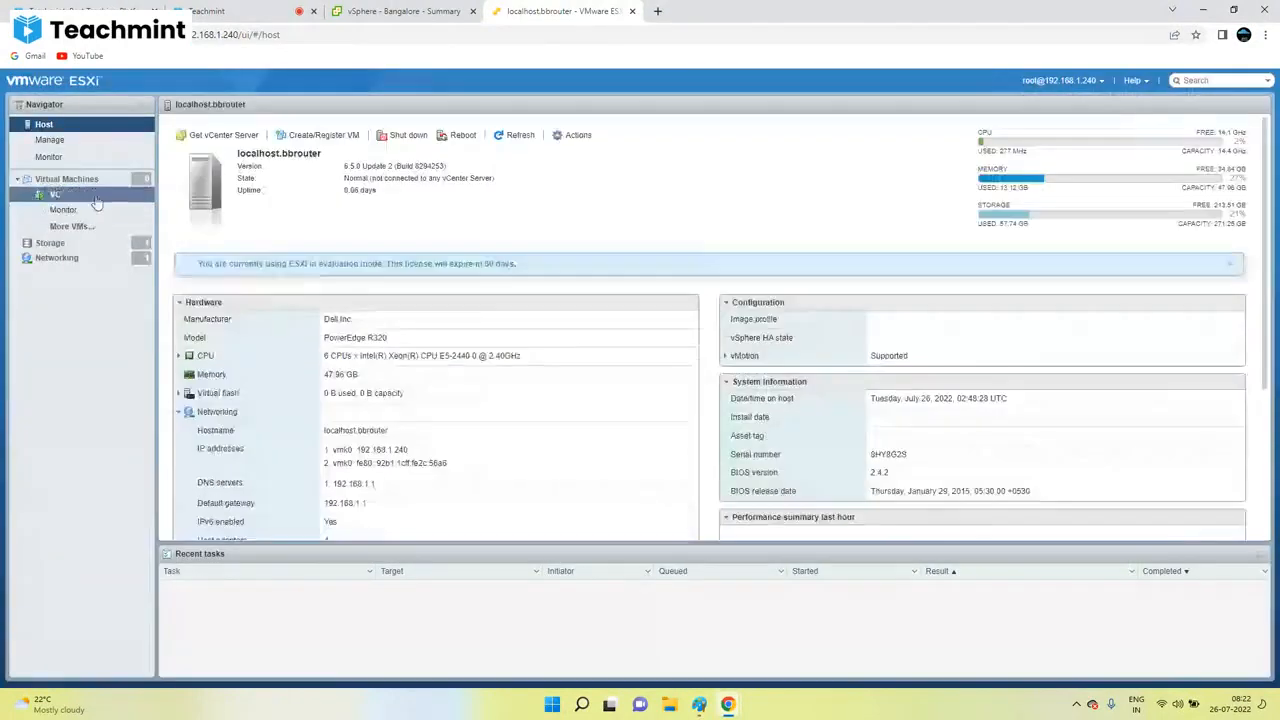
Step: Open the DC virtual machine's browser console from the Virtual Machines list
click(67, 178)
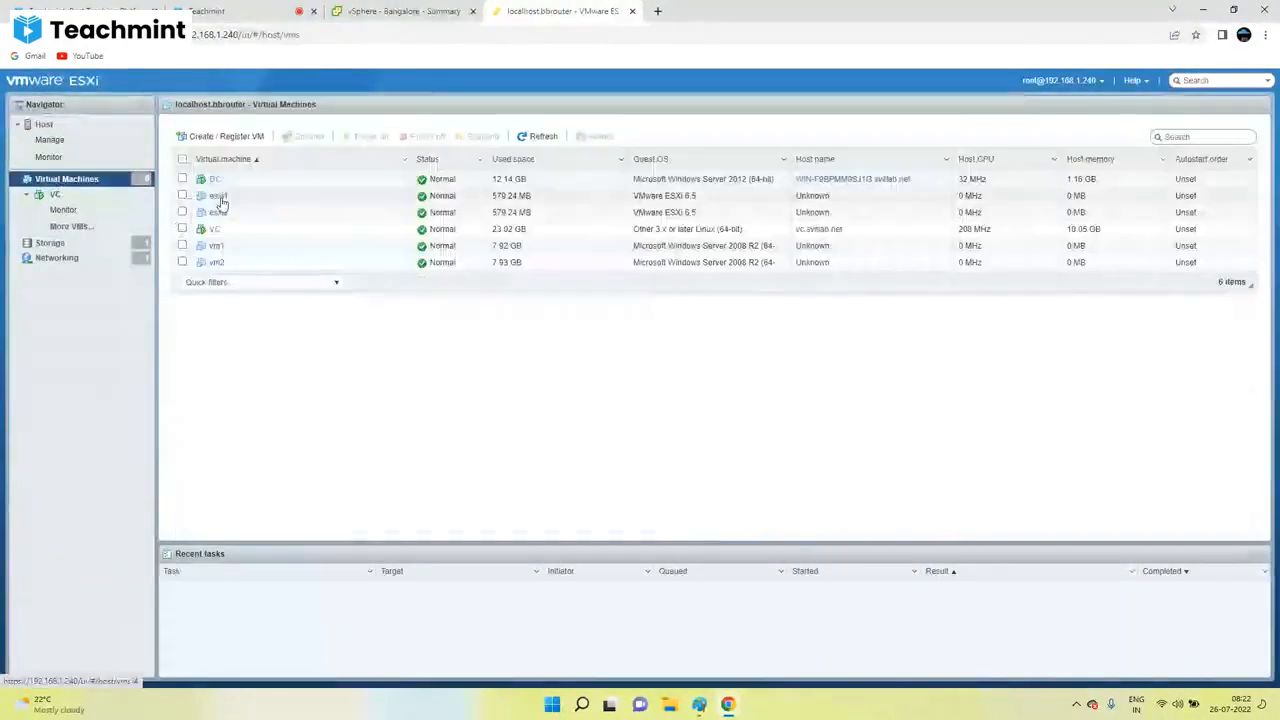
right_click(212, 182)
mouse_move(248, 268)
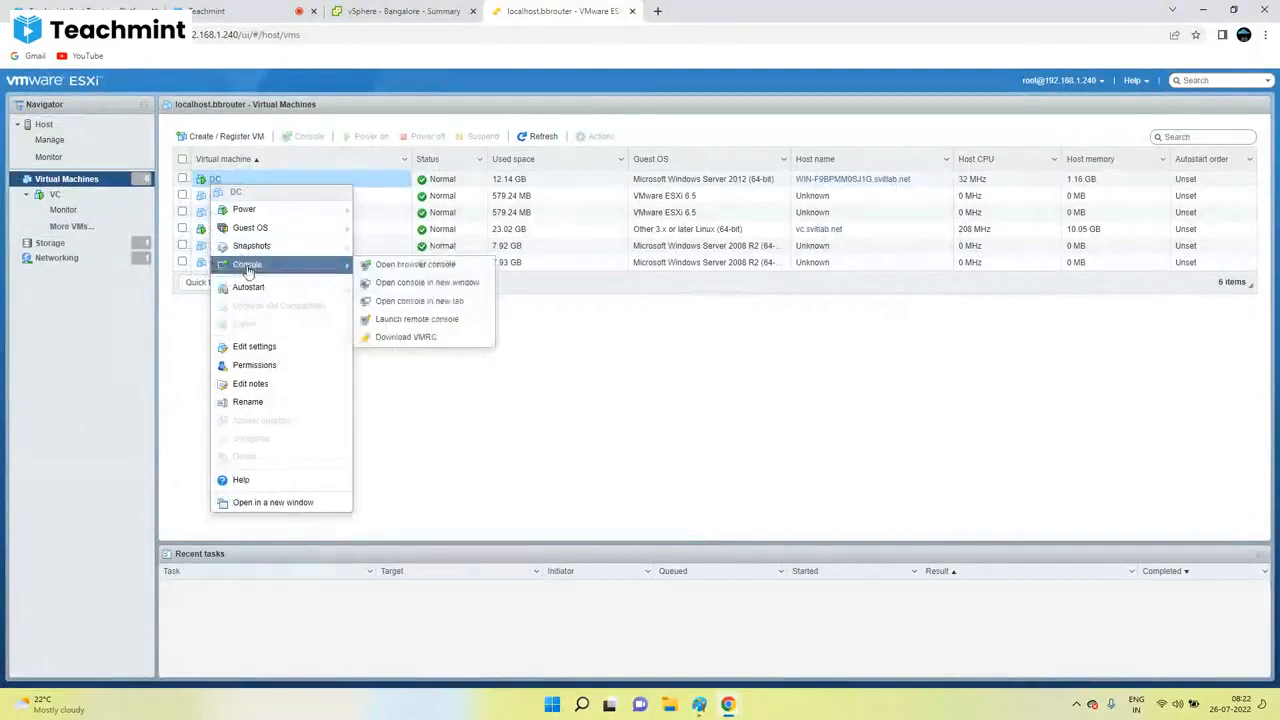
click(410, 264)
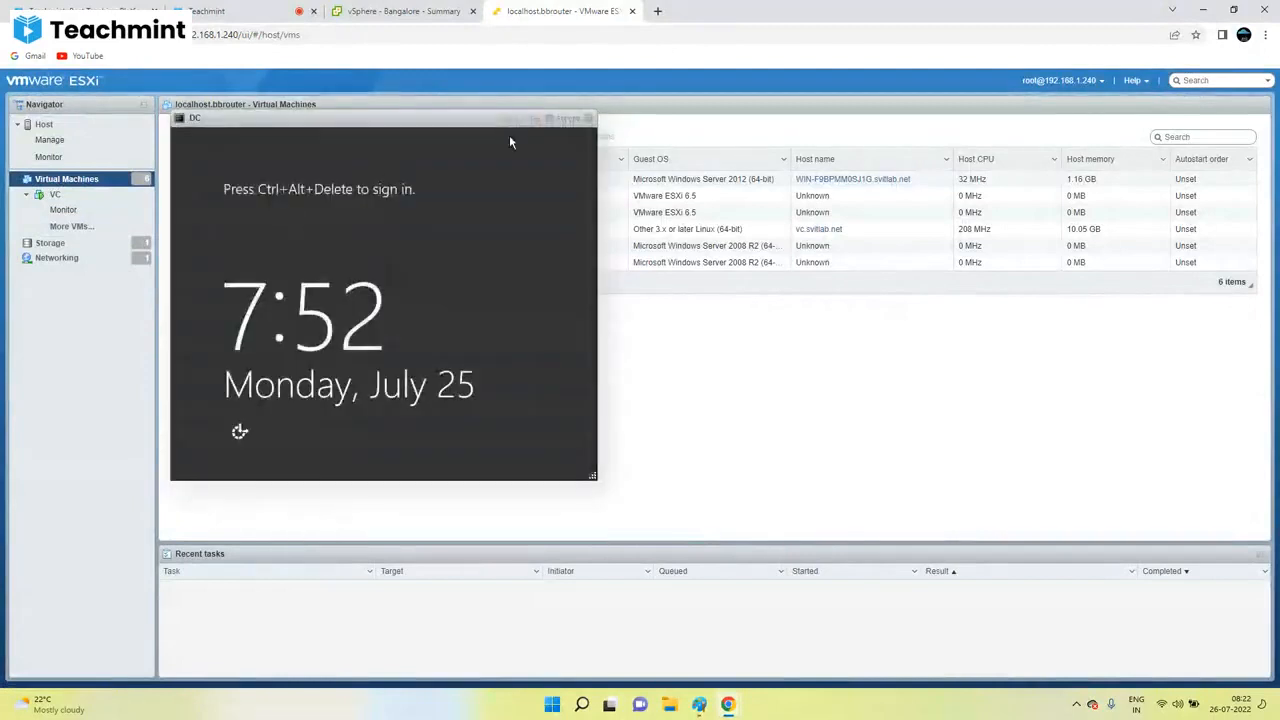
Step: Sign in to DC with the administrator password and show its console full screen
click(565, 121)
click(571, 207)
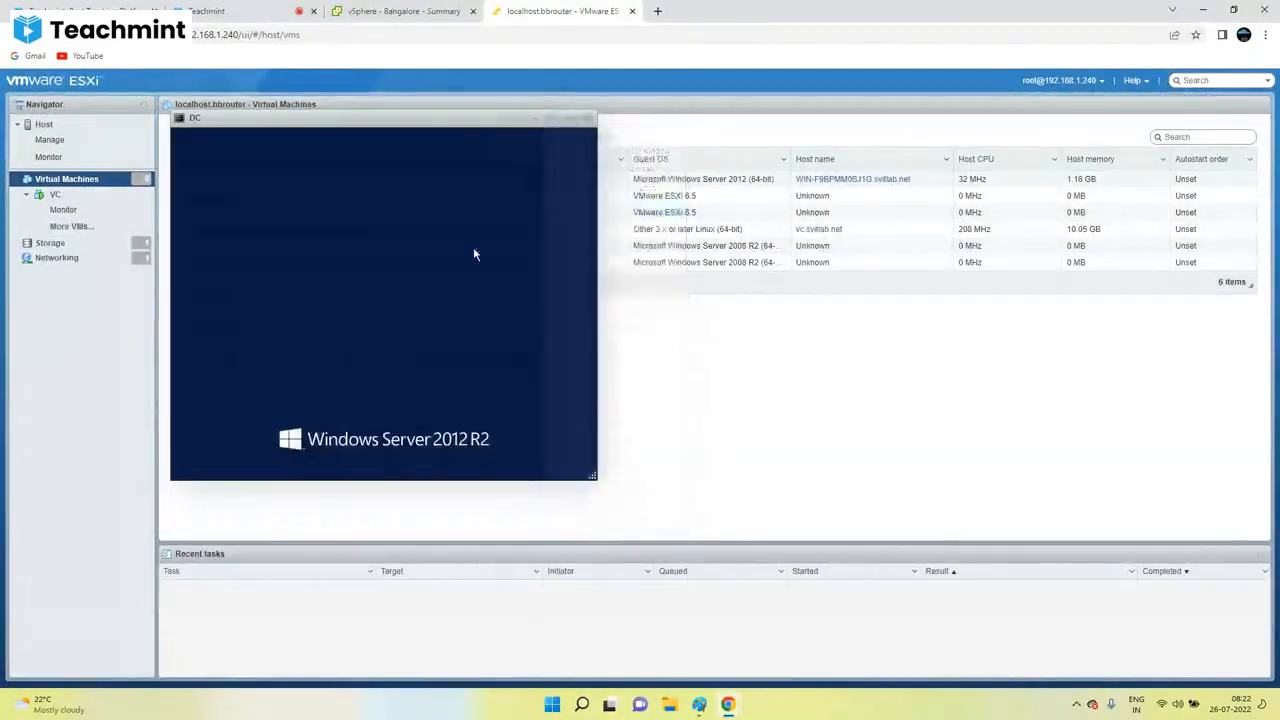
text(P)
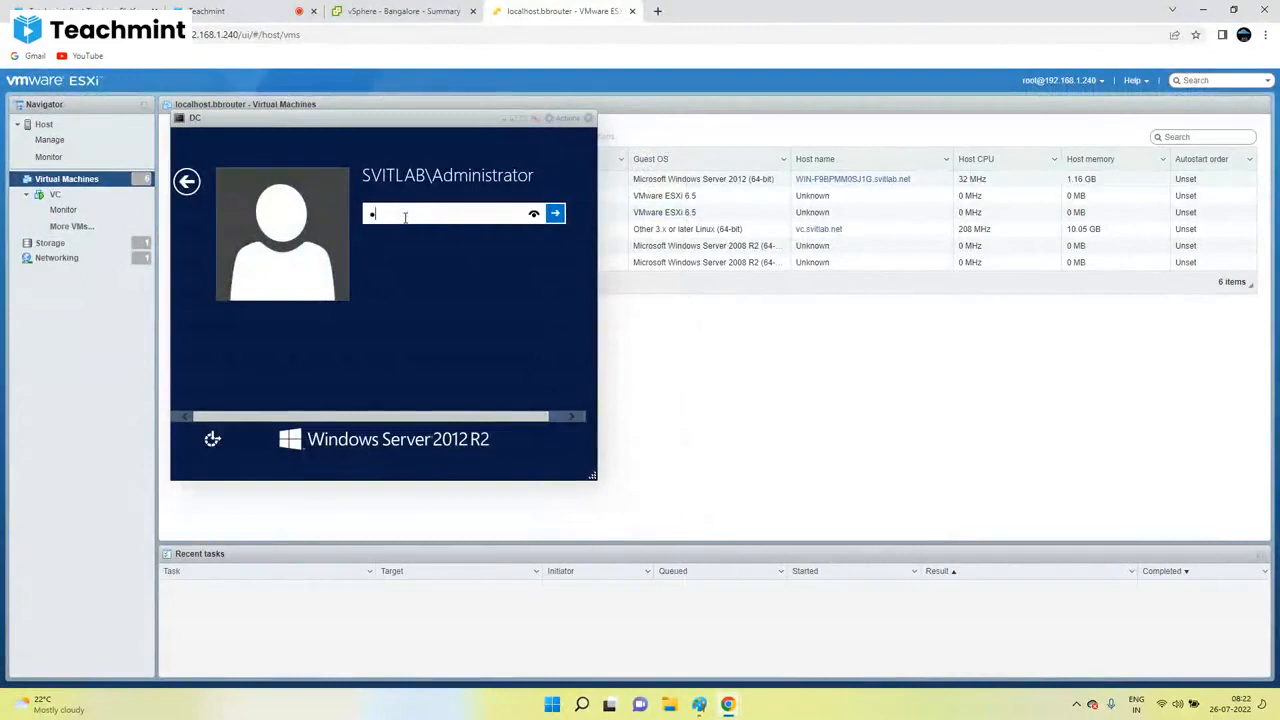
key(Return)
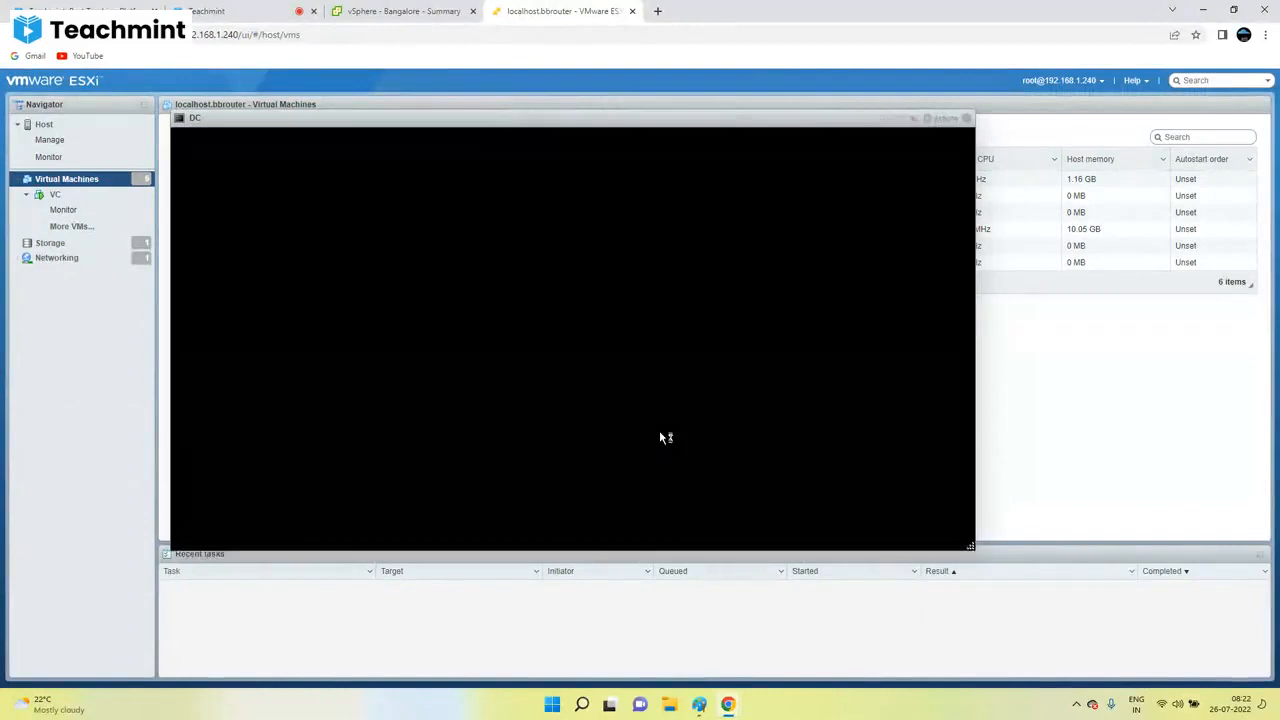
click(623, 423)
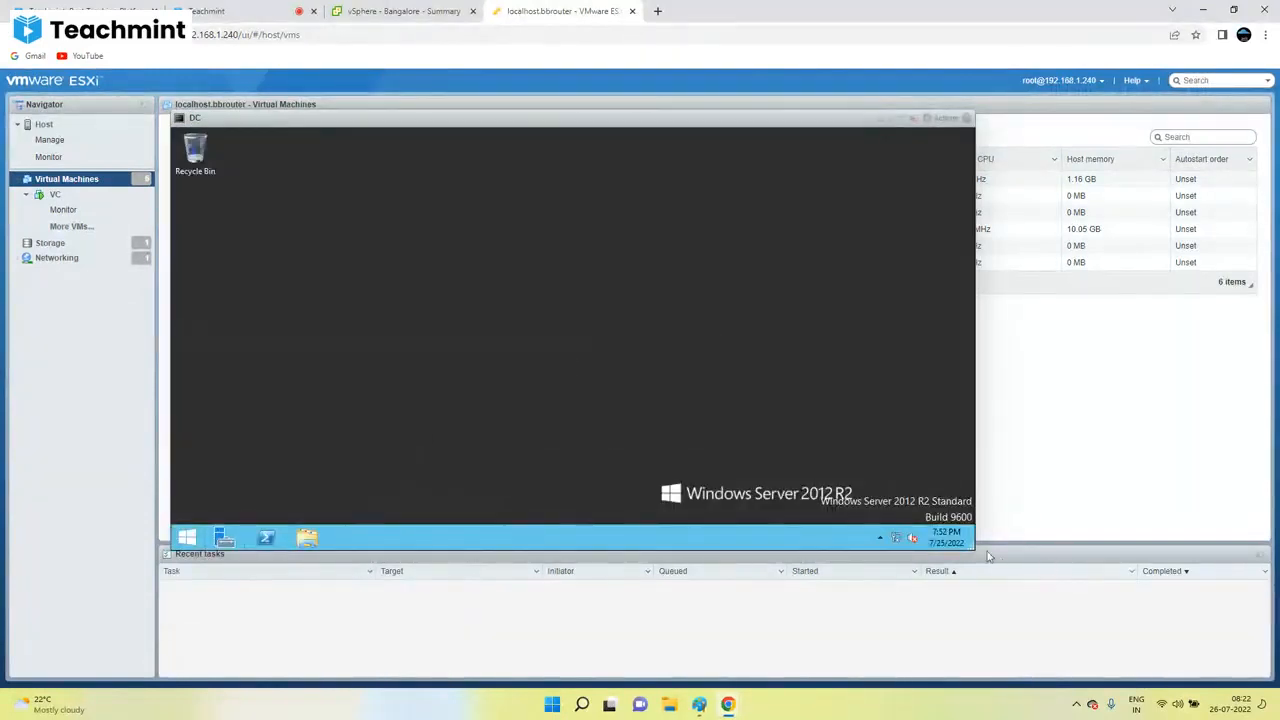
drag(970, 547, 1008, 643)
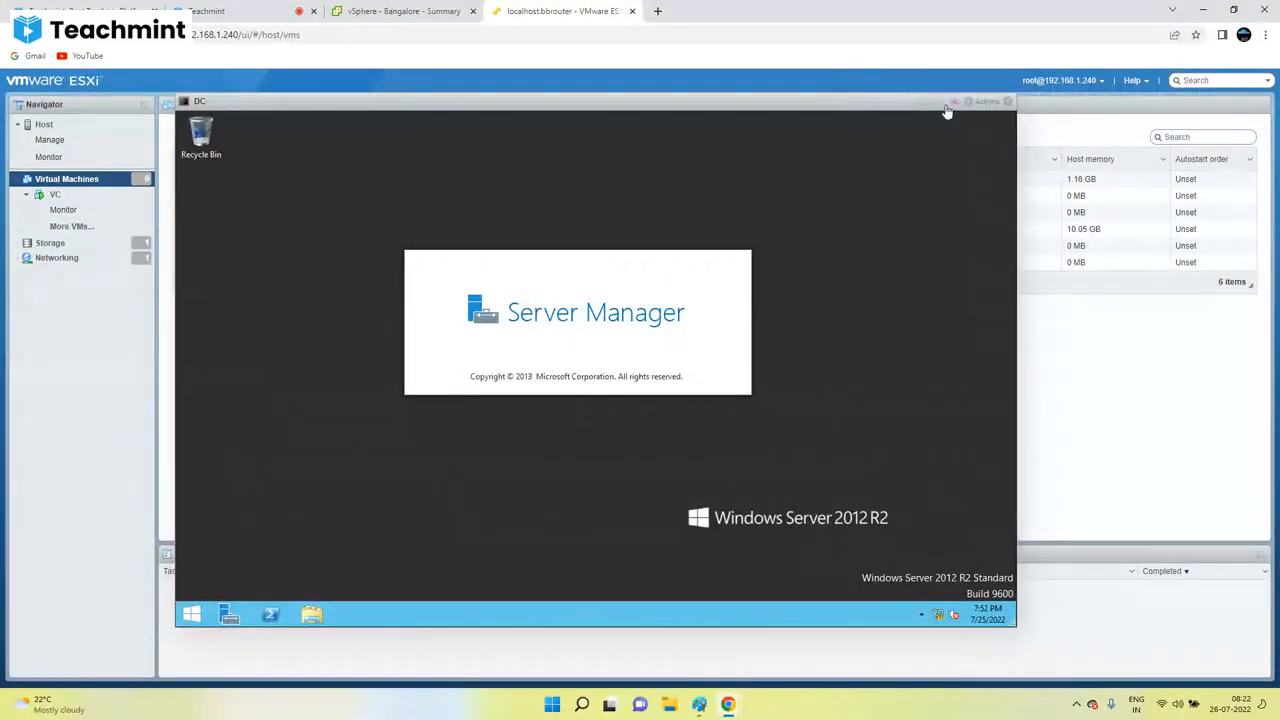
click(948, 102)
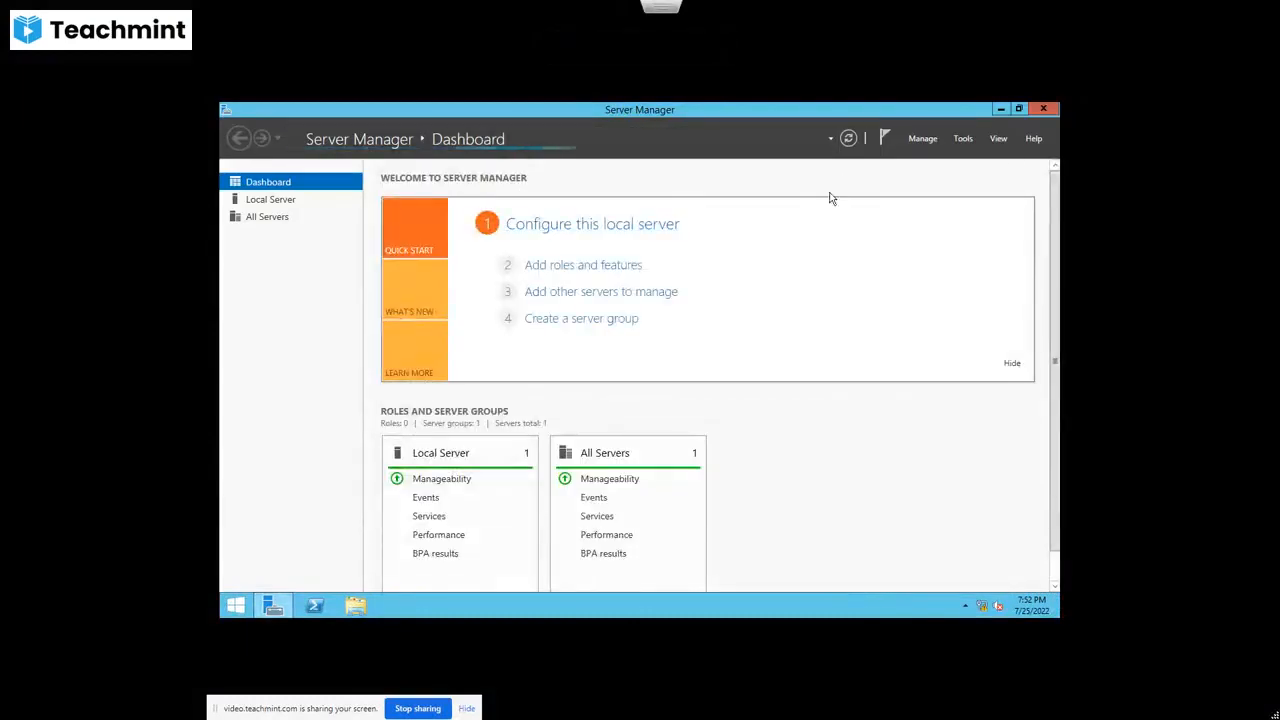
Step: Launch DNS Manager from Server Manager's Tools menu
click(971, 138)
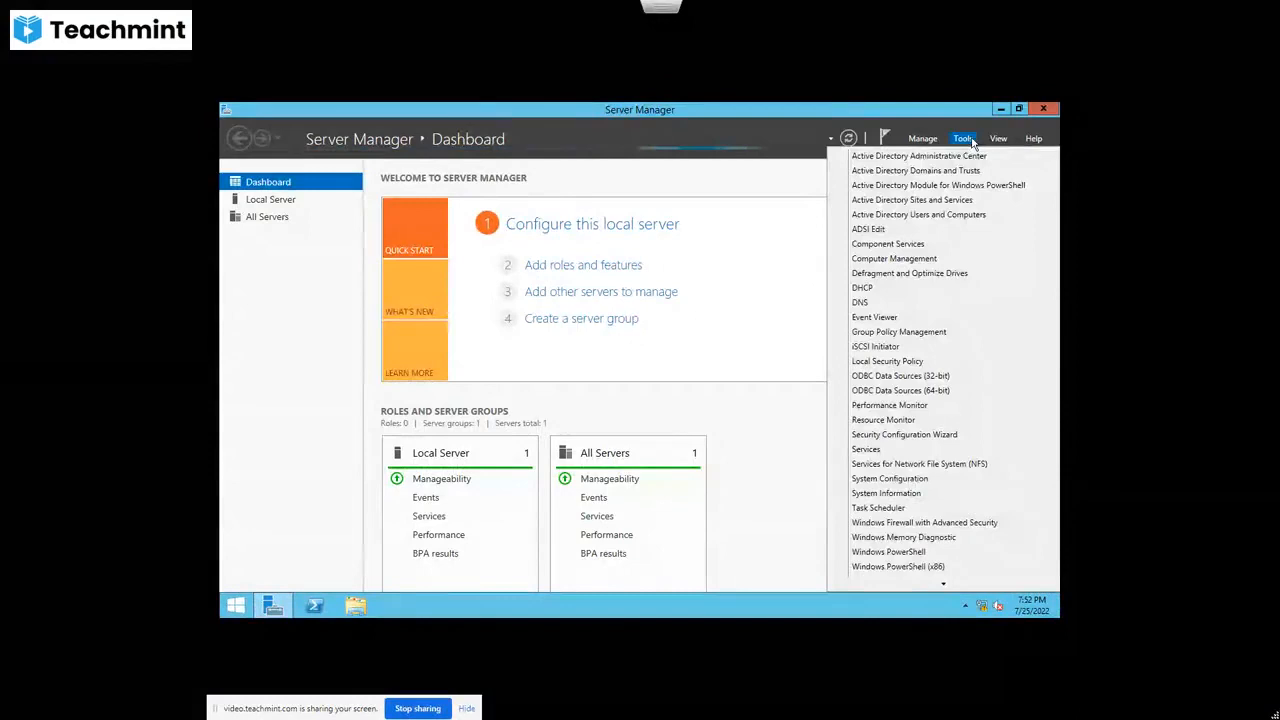
click(860, 303)
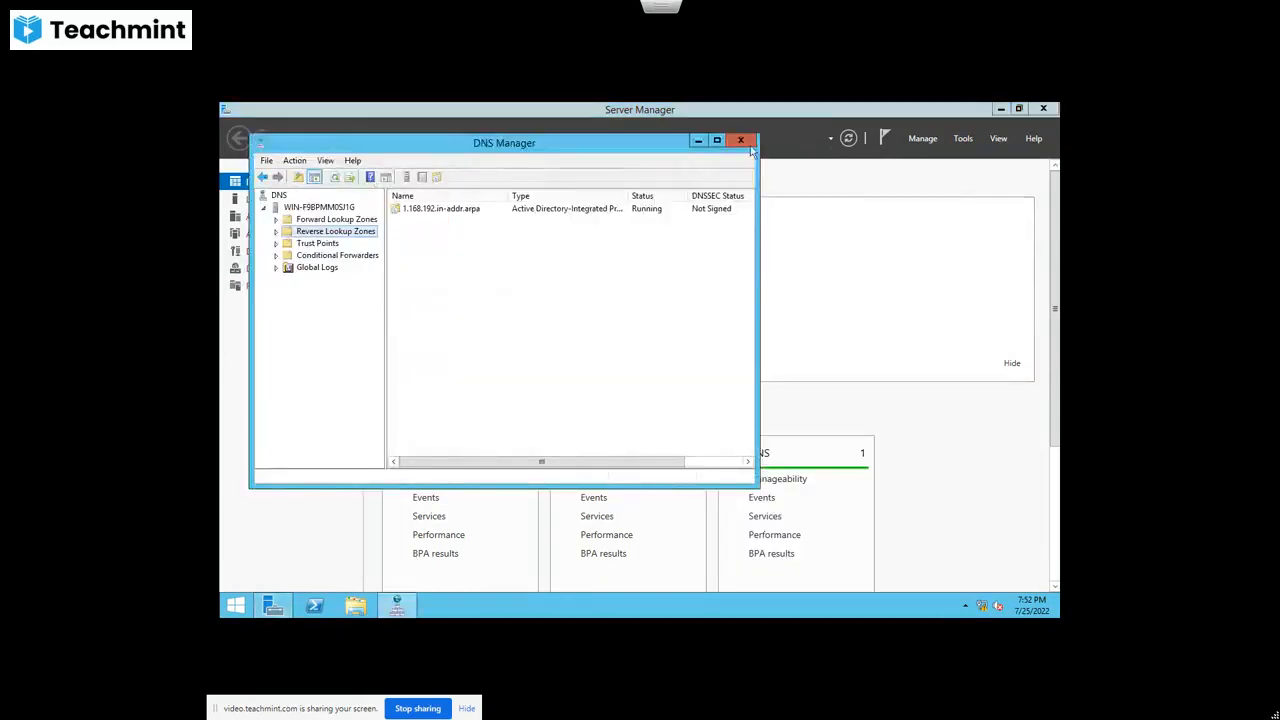
Step: Maximize DNS Manager and select the esxi 192.168.1.240 record in the svitlab.net zone
click(717, 140)
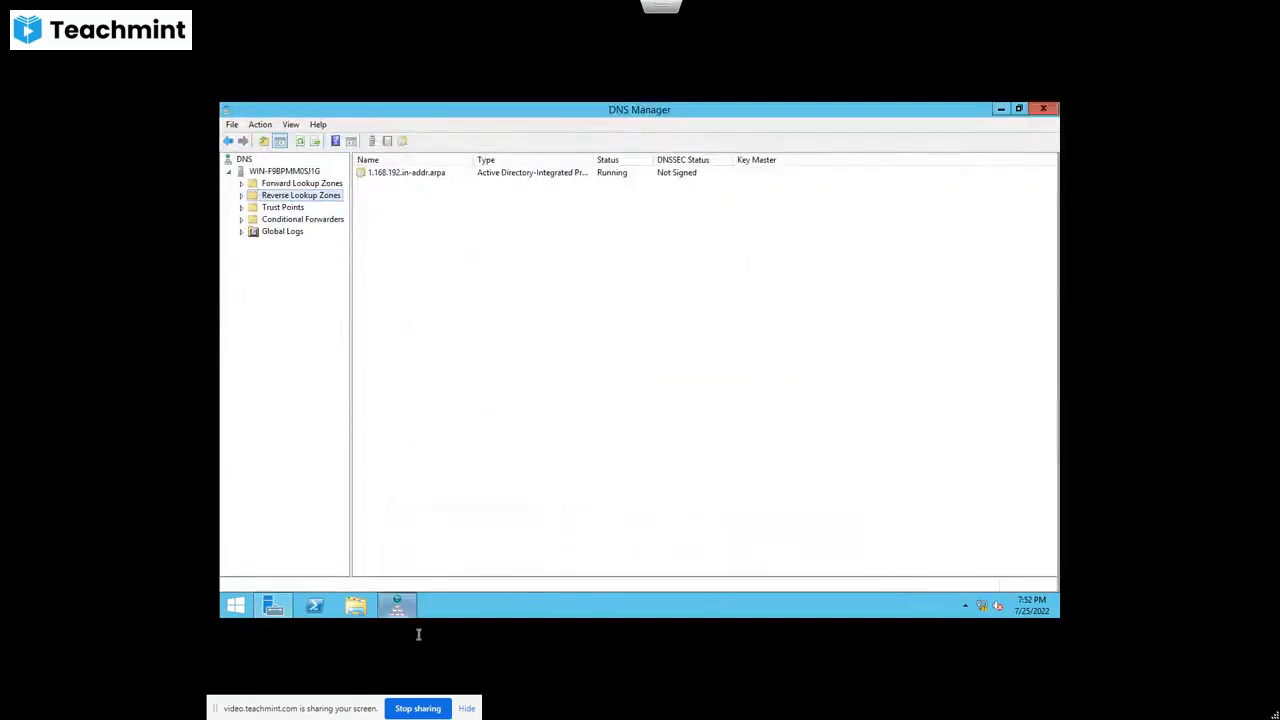
double_click(288, 185)
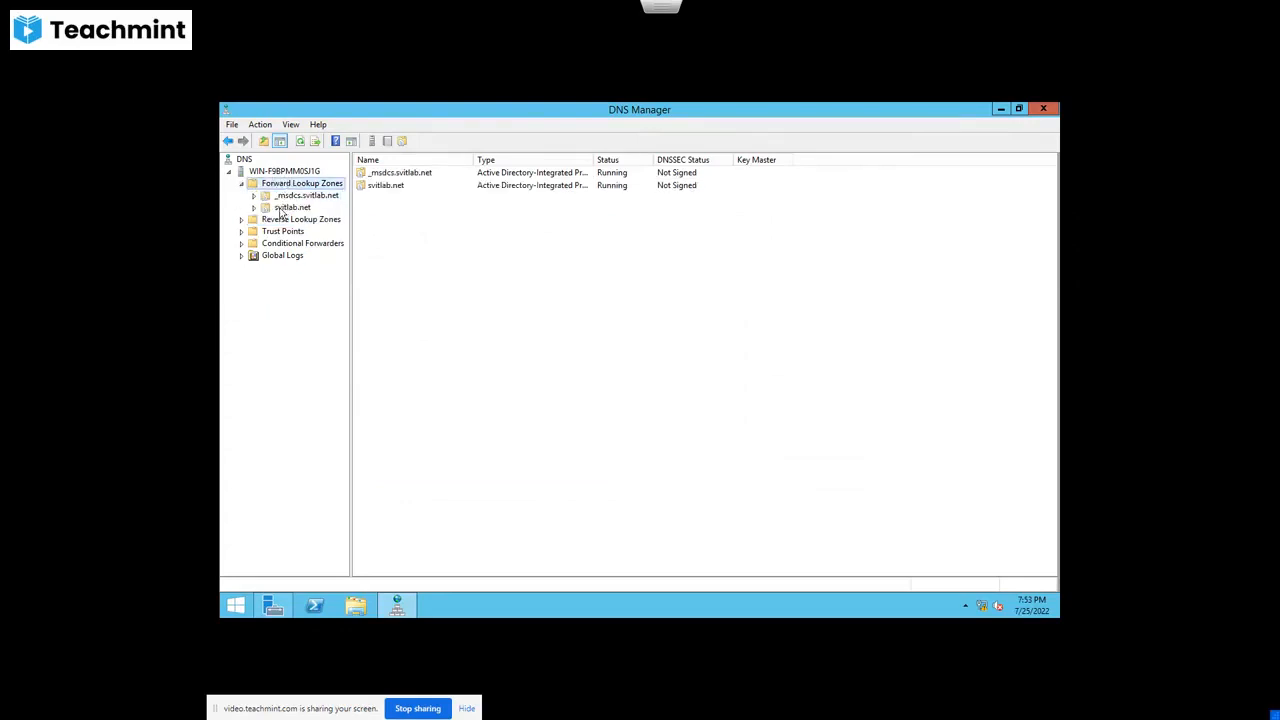
double_click(290, 207)
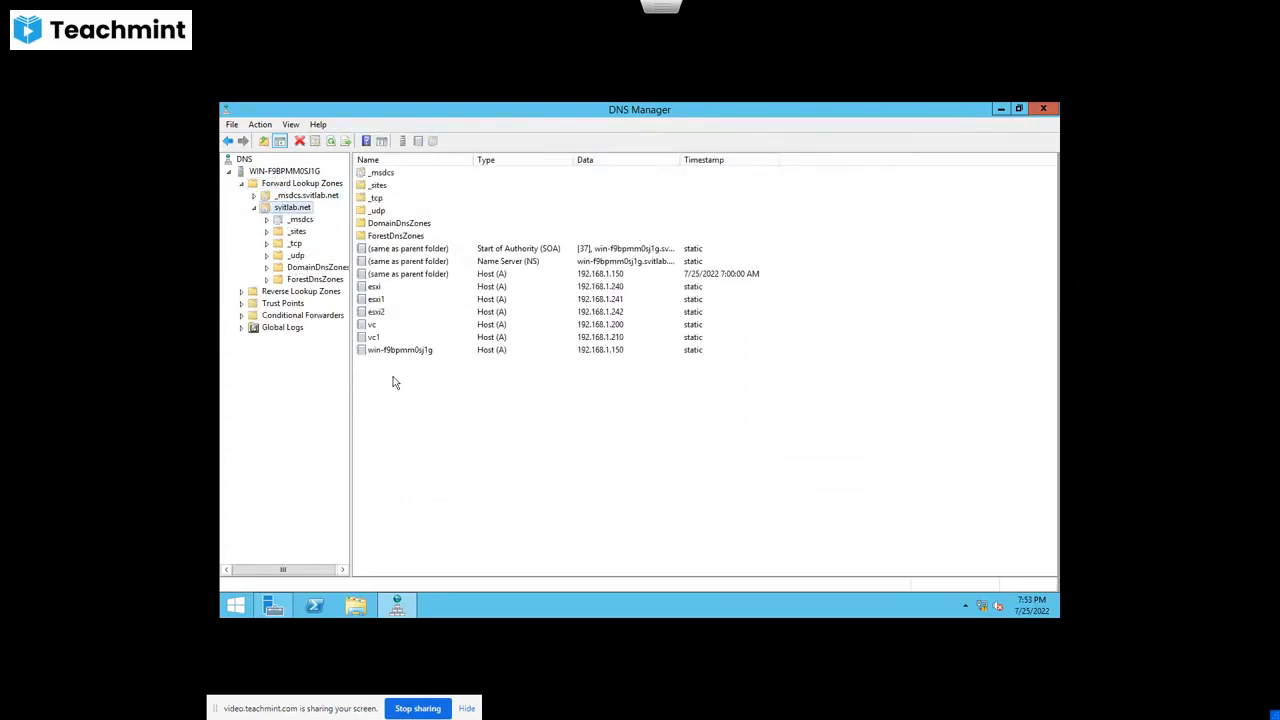
click(622, 287)
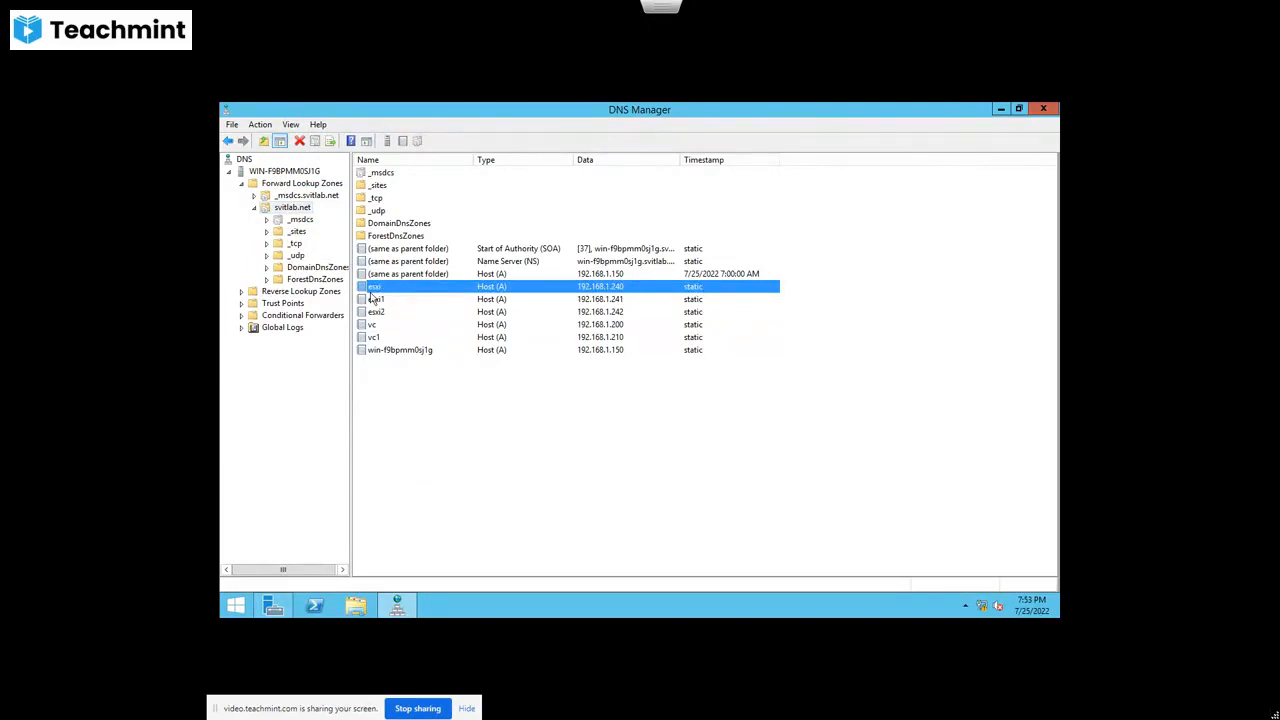
Step: In Command Prompt, run nslookup 192.168.1.240 and confirm it resolves to esxi.svitlab.net
click(234, 607)
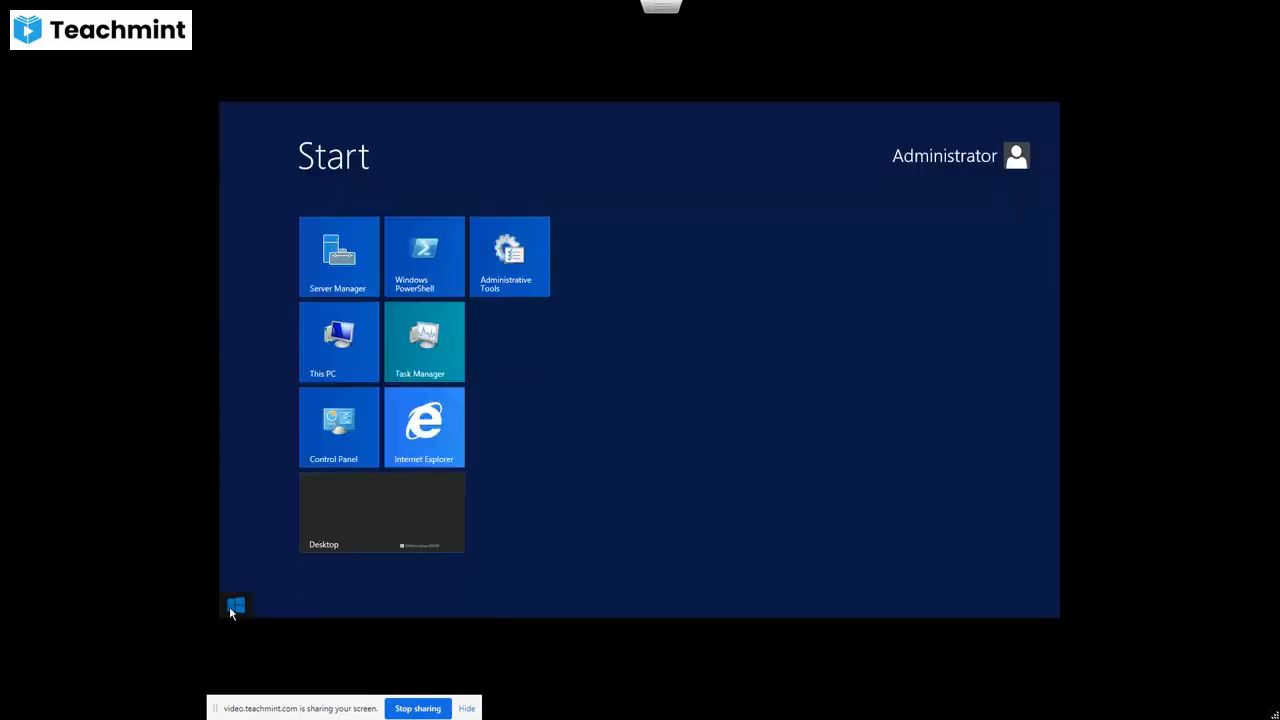
text(cmd)
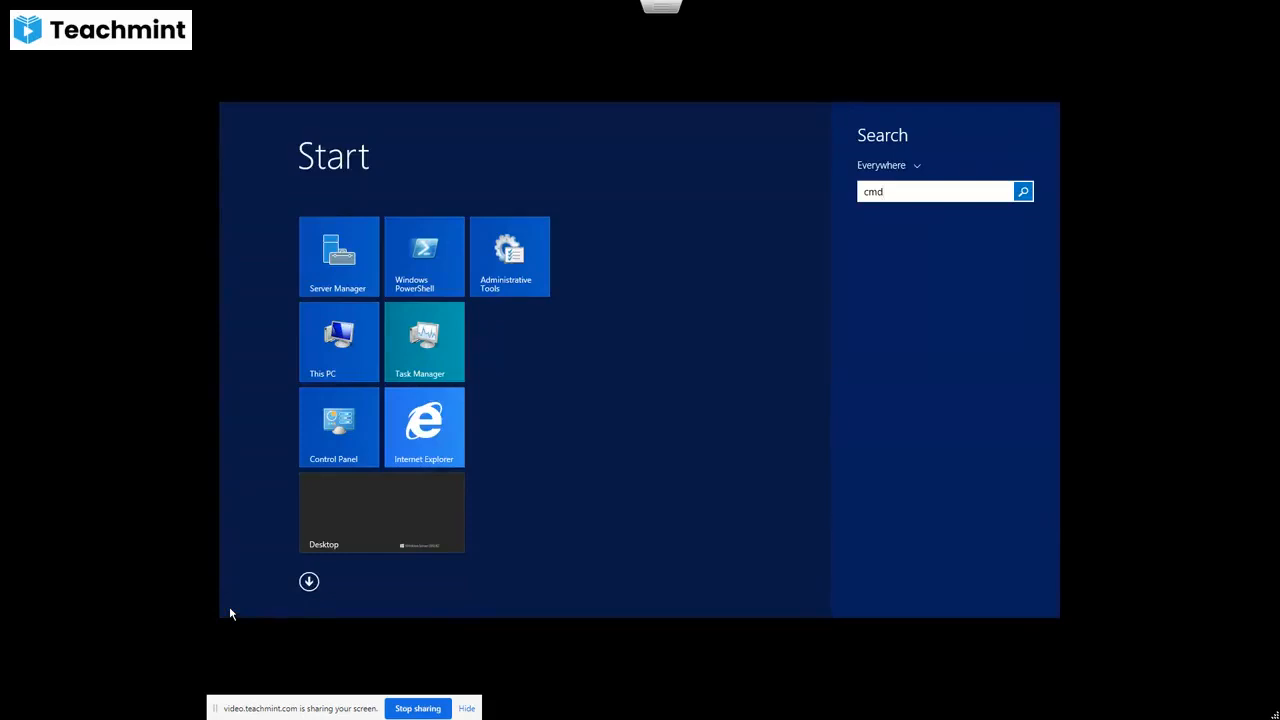
key(Return)
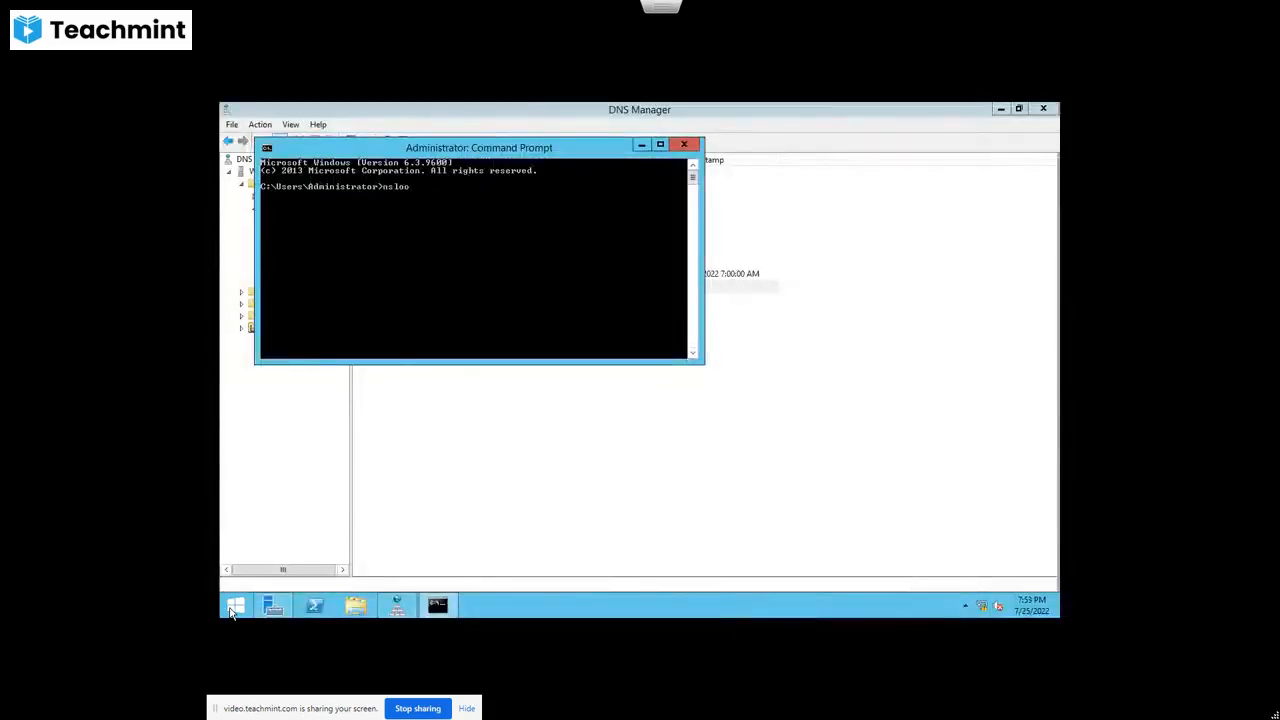
text(nslookup 192.168.1.240)
key(Return)
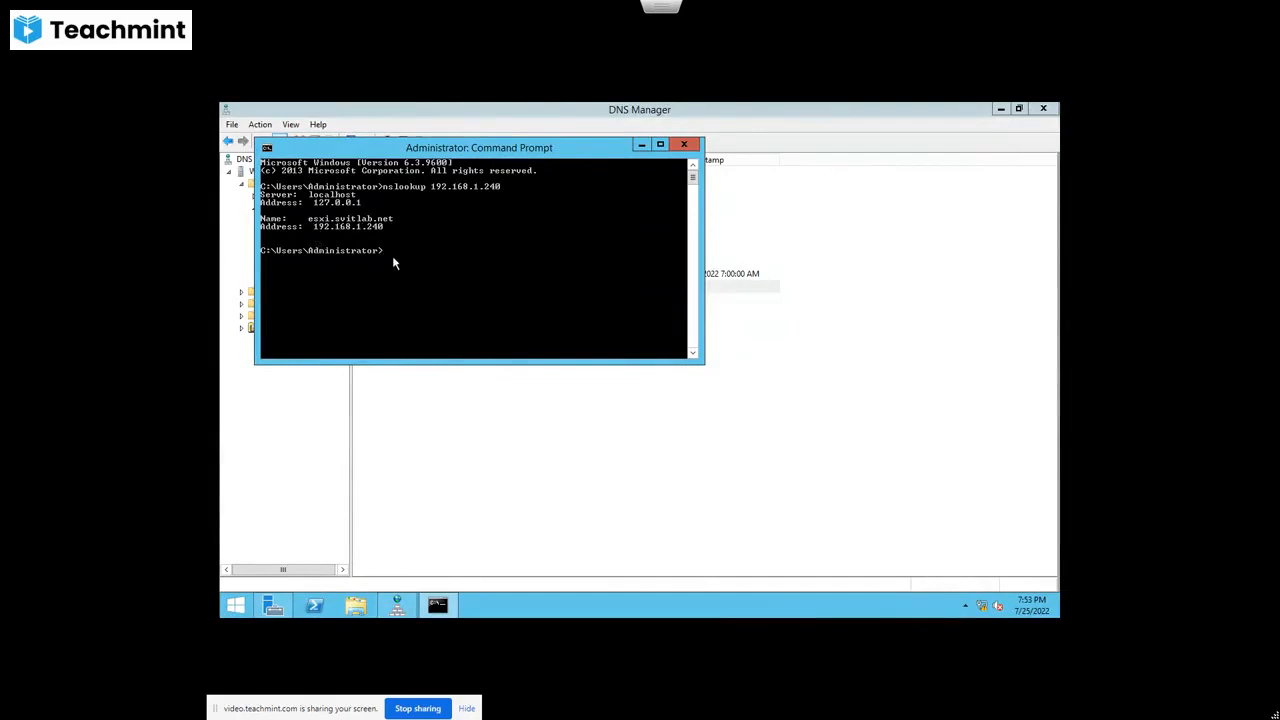
Step: Return to the vSphere Client and start the Add Host wizard on the Bangalore datacenter
mouse_move(1004, 3)
click(645, 47)
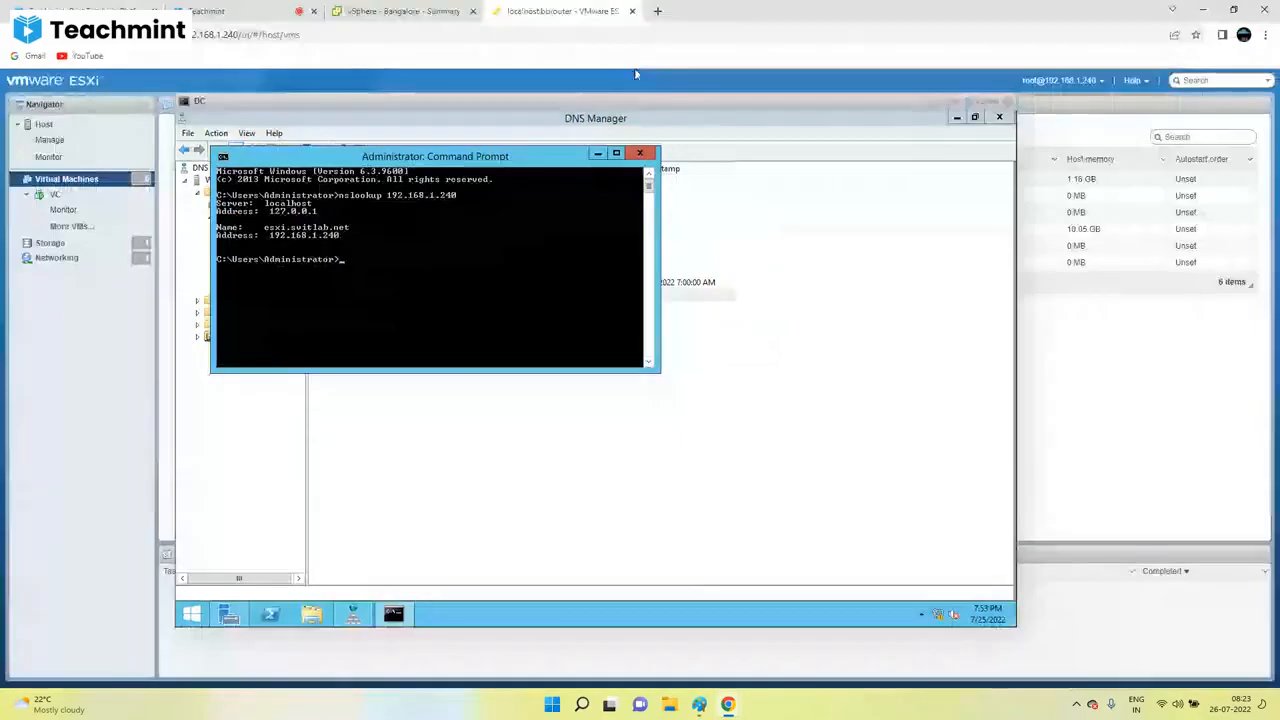
click(400, 11)
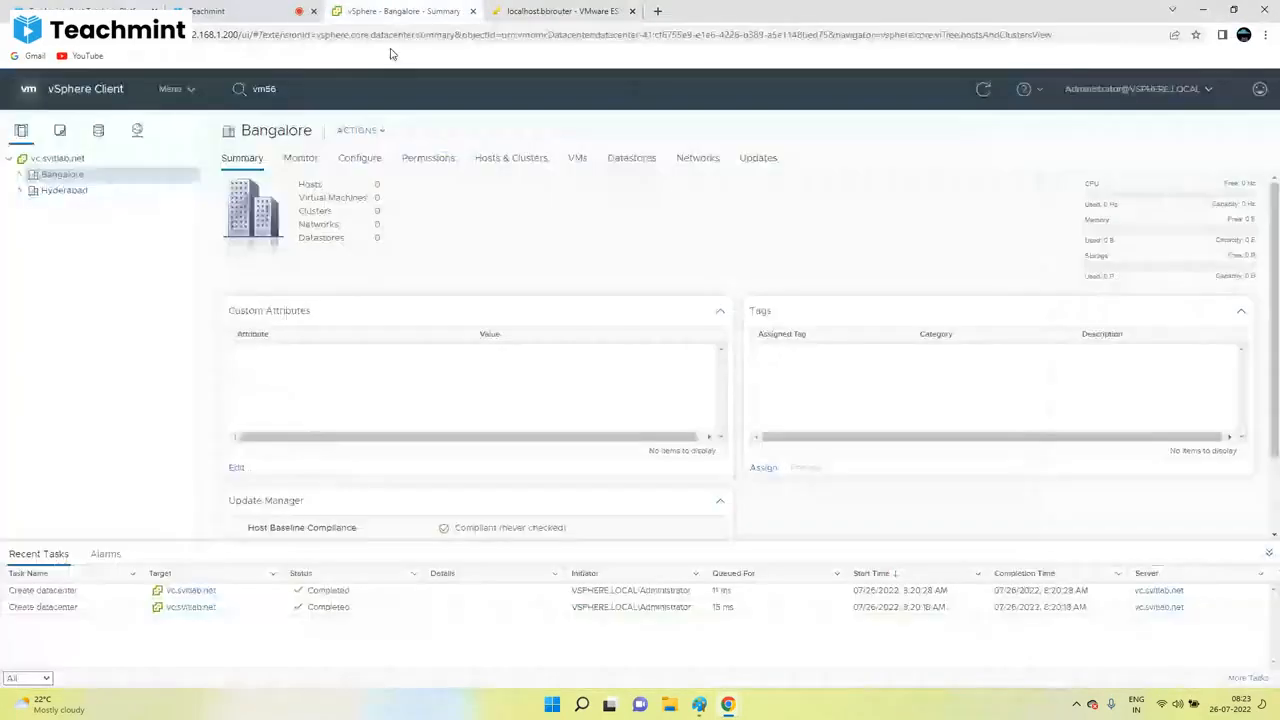
right_click(60, 174)
click(108, 206)
Step: Enter host name esxi, then connect with user root and the root password
text(esxi)
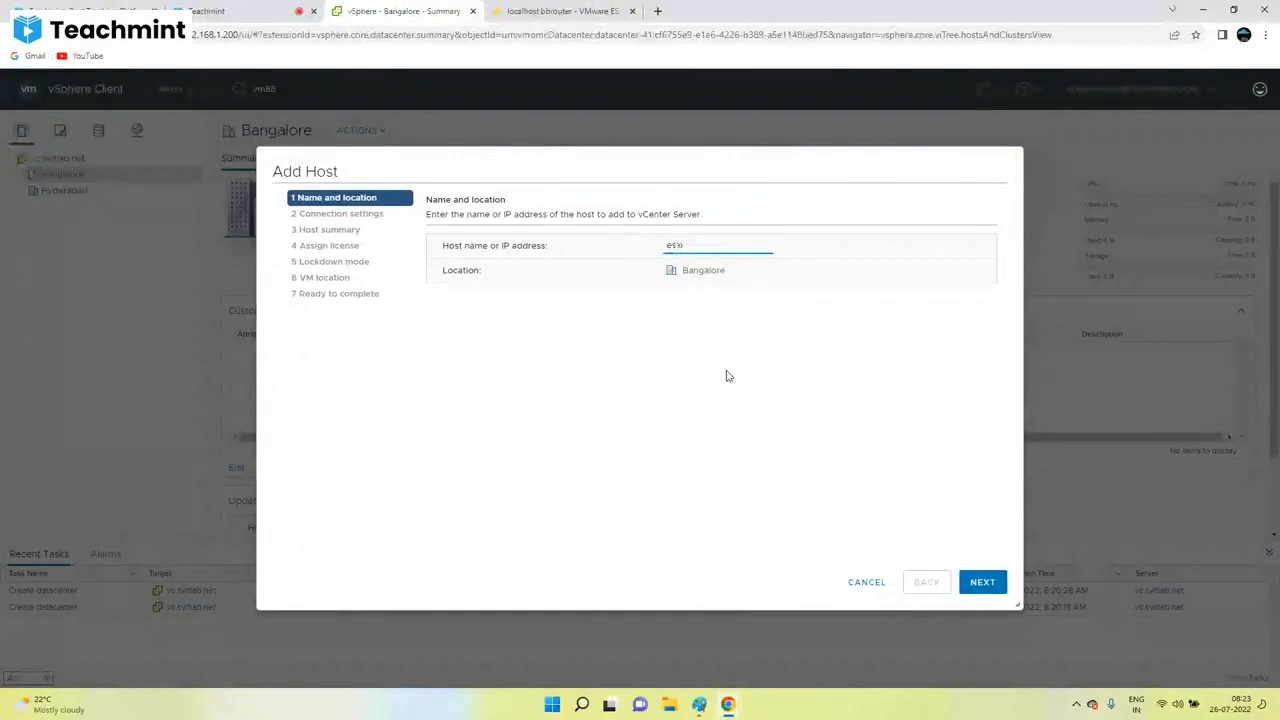
click(982, 582)
text(root)
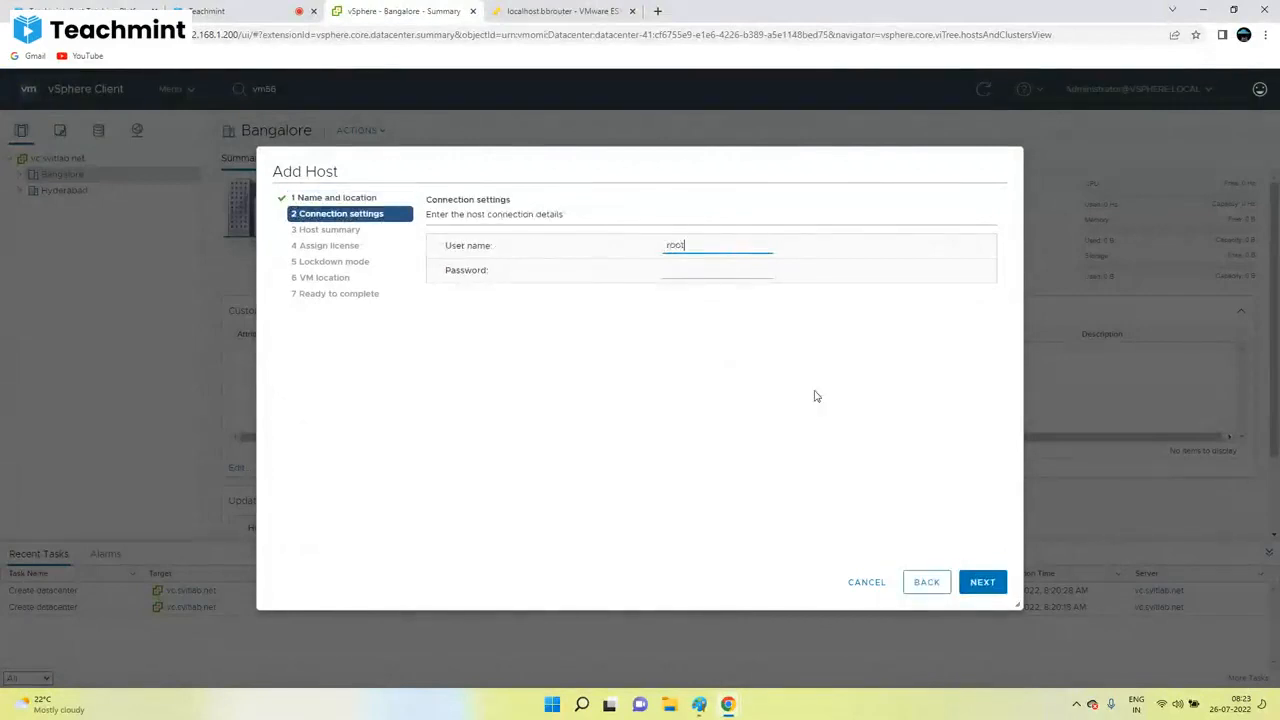
key(Tab)
text(•••••)
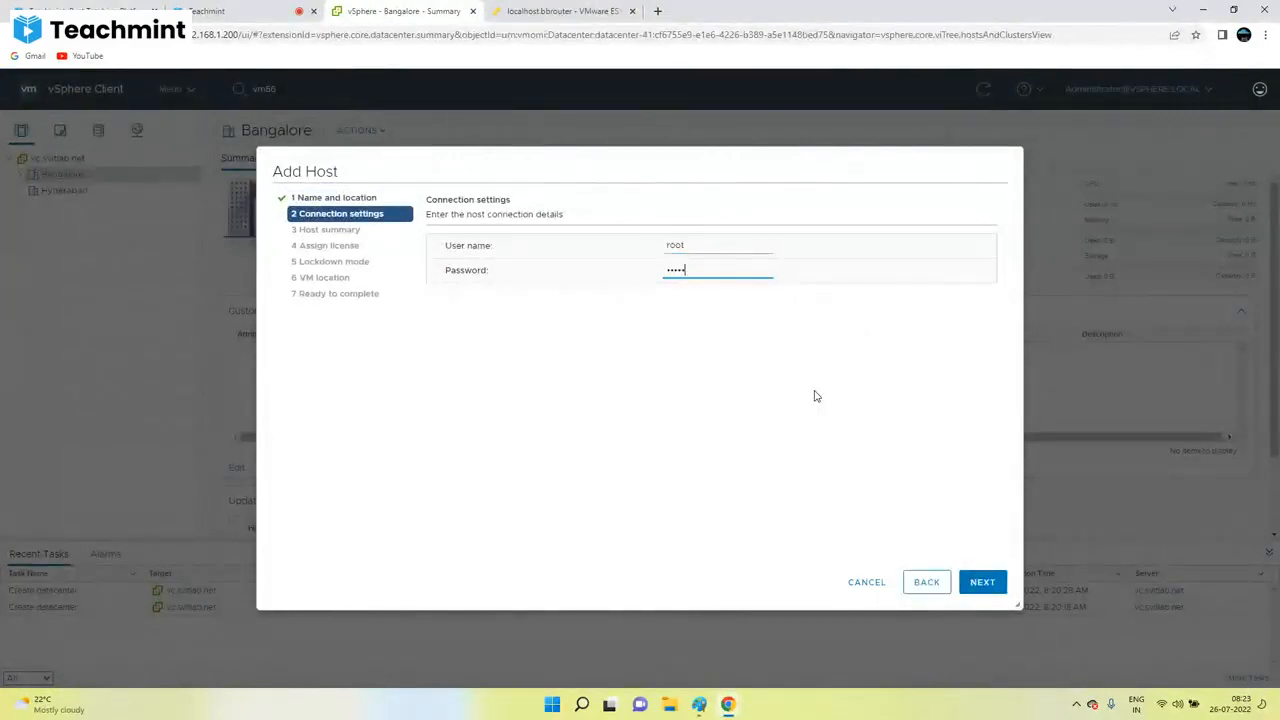
text(•••••)
click(966, 586)
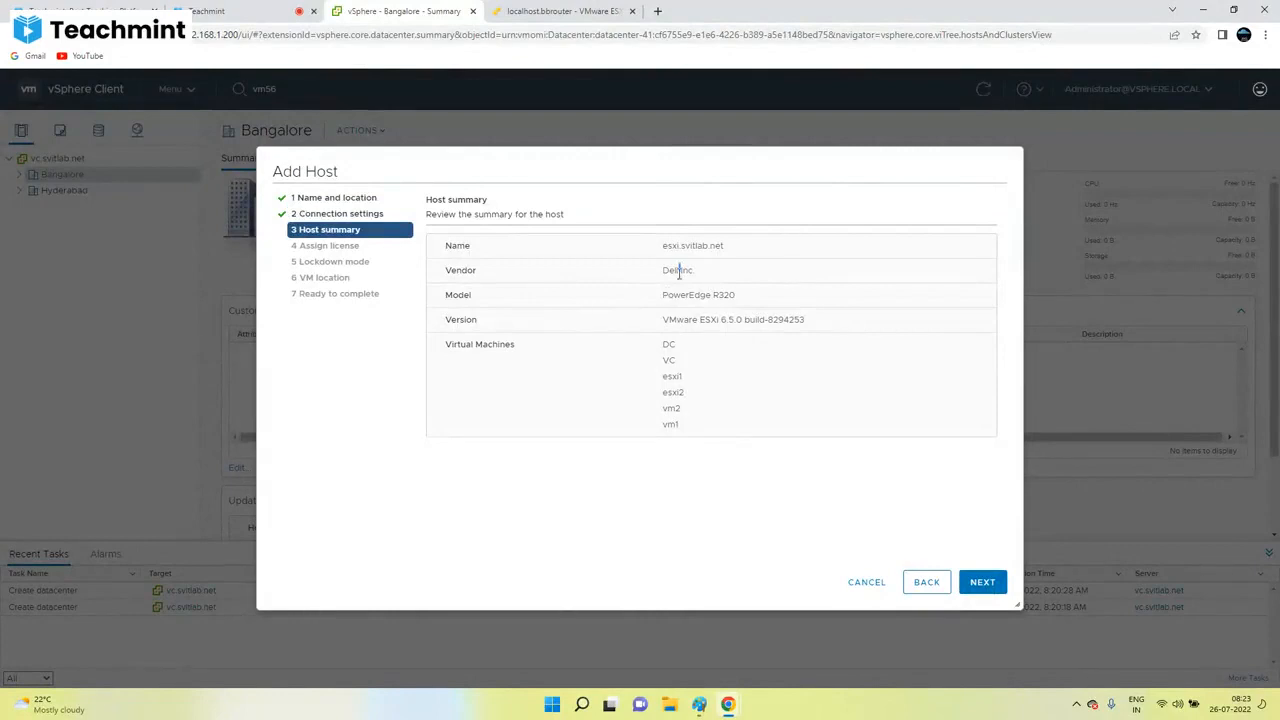
Step: Review the host summary (PowerEdge R320 model, version, VMs DC through vm1) and continue to Assign license
triple_click(714, 295)
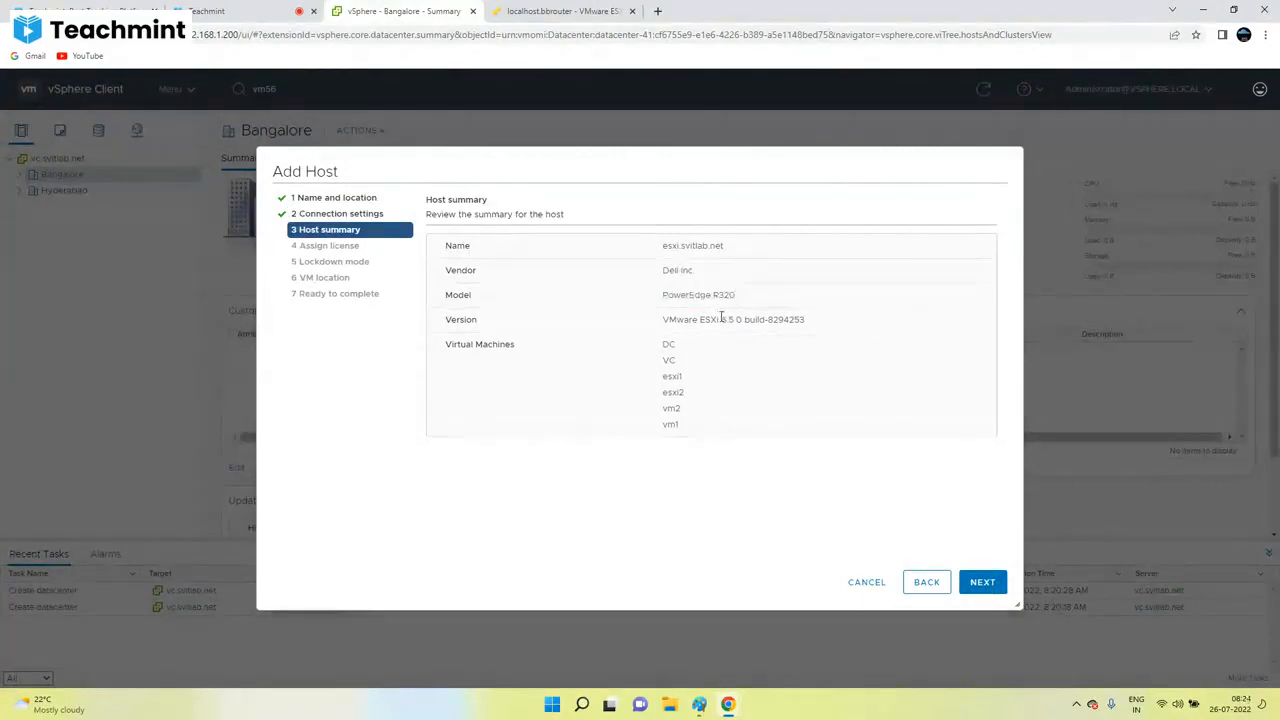
triple_click(721, 319)
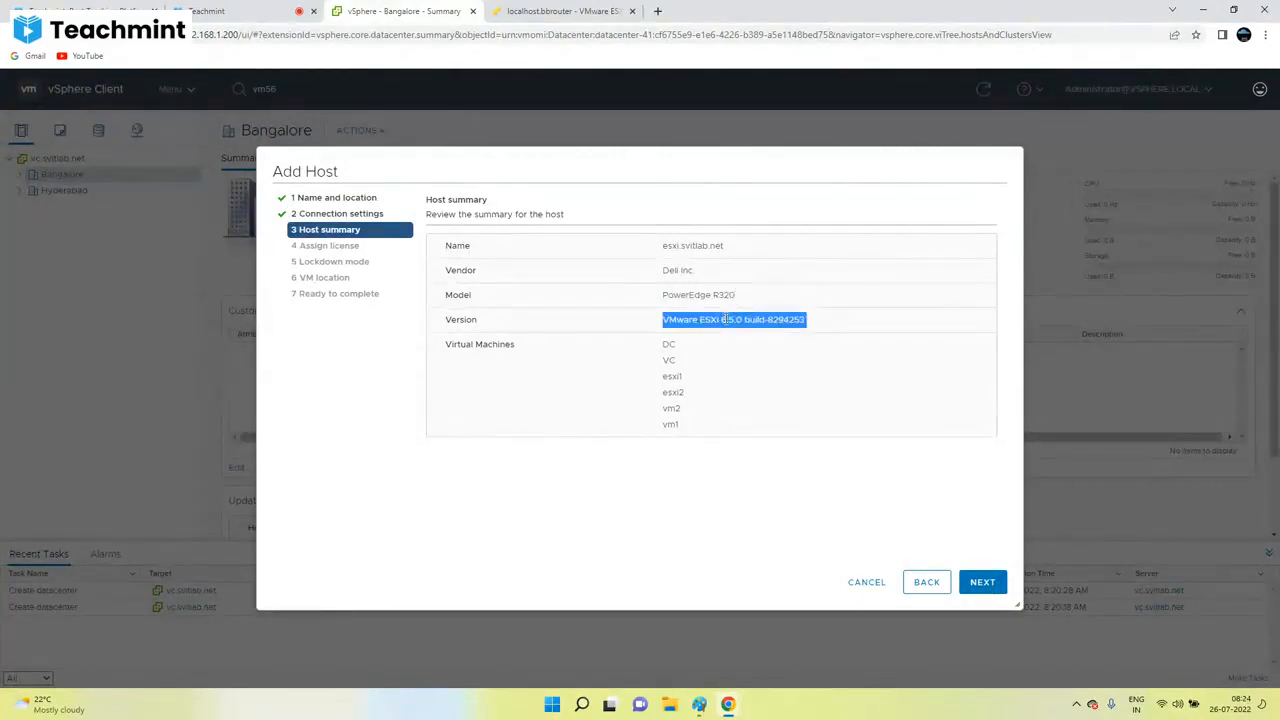
drag(668, 344, 681, 404)
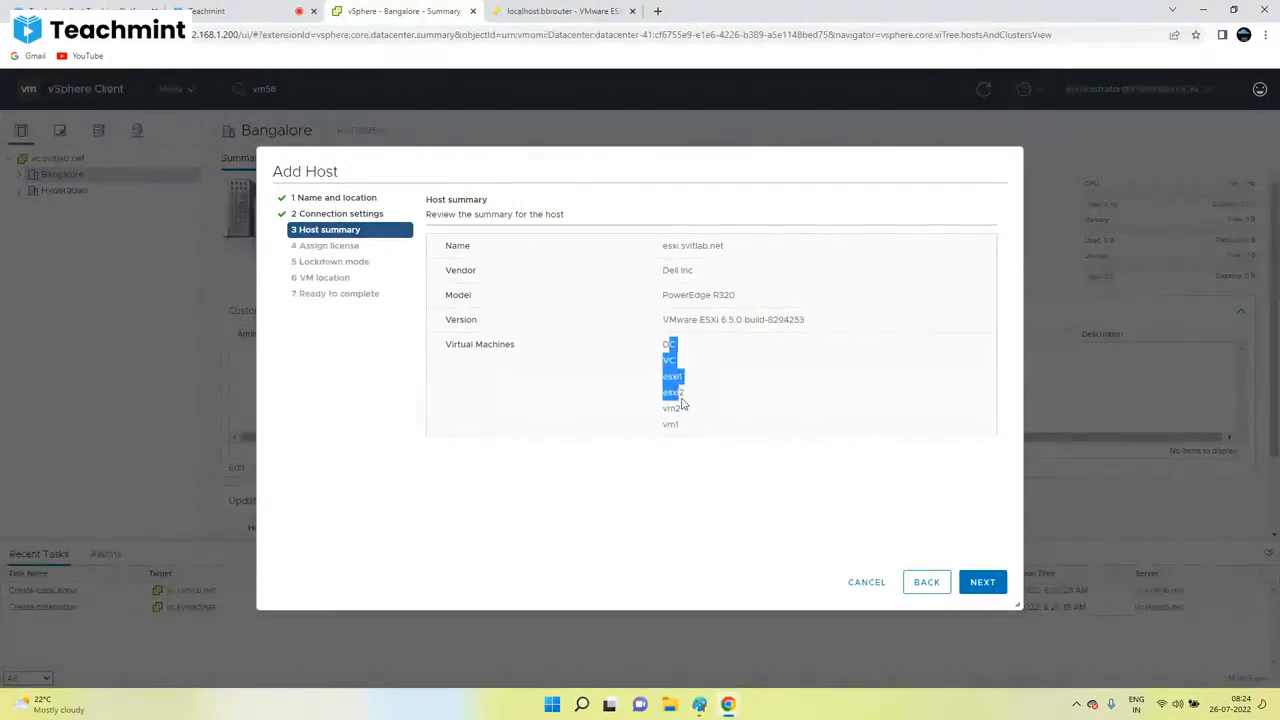
click(683, 404)
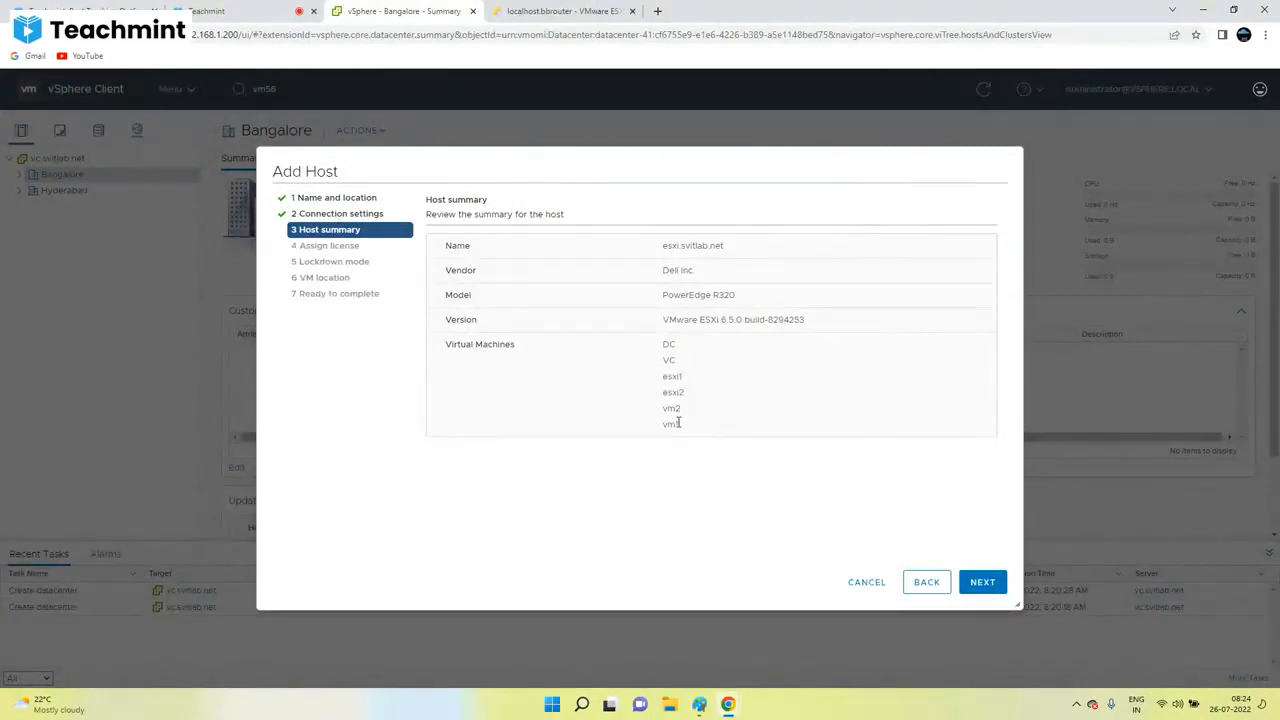
double_click(678, 423)
double_click(668, 344)
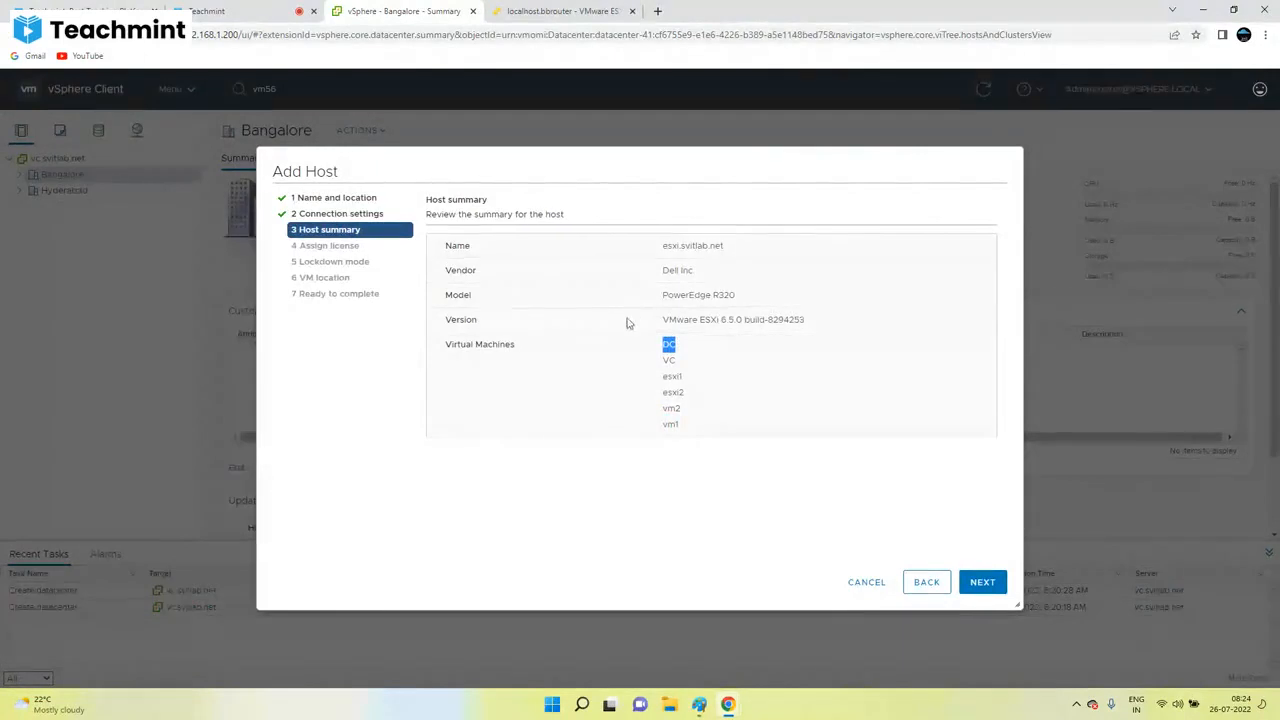
click(674, 346)
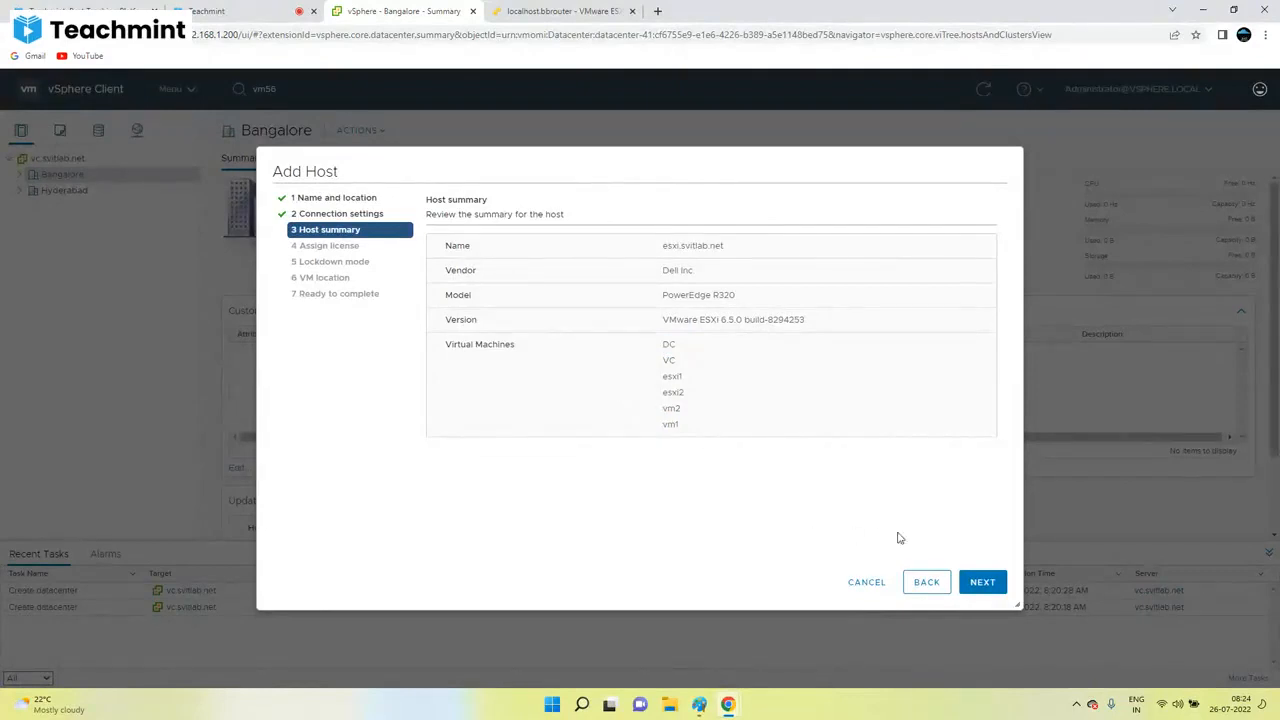
click(982, 582)
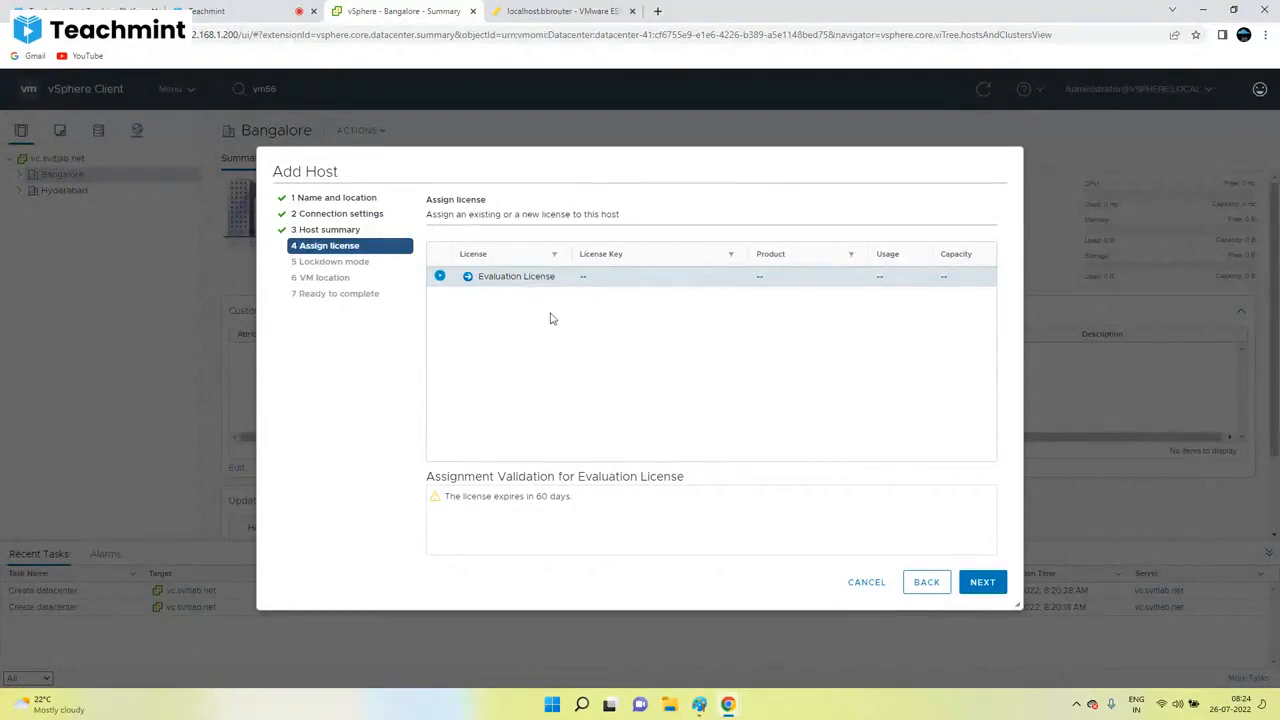
Step: Keep the Evaluation License, noting its 60-day expiry, and move on to lockdown mode
drag(567, 497, 461, 497)
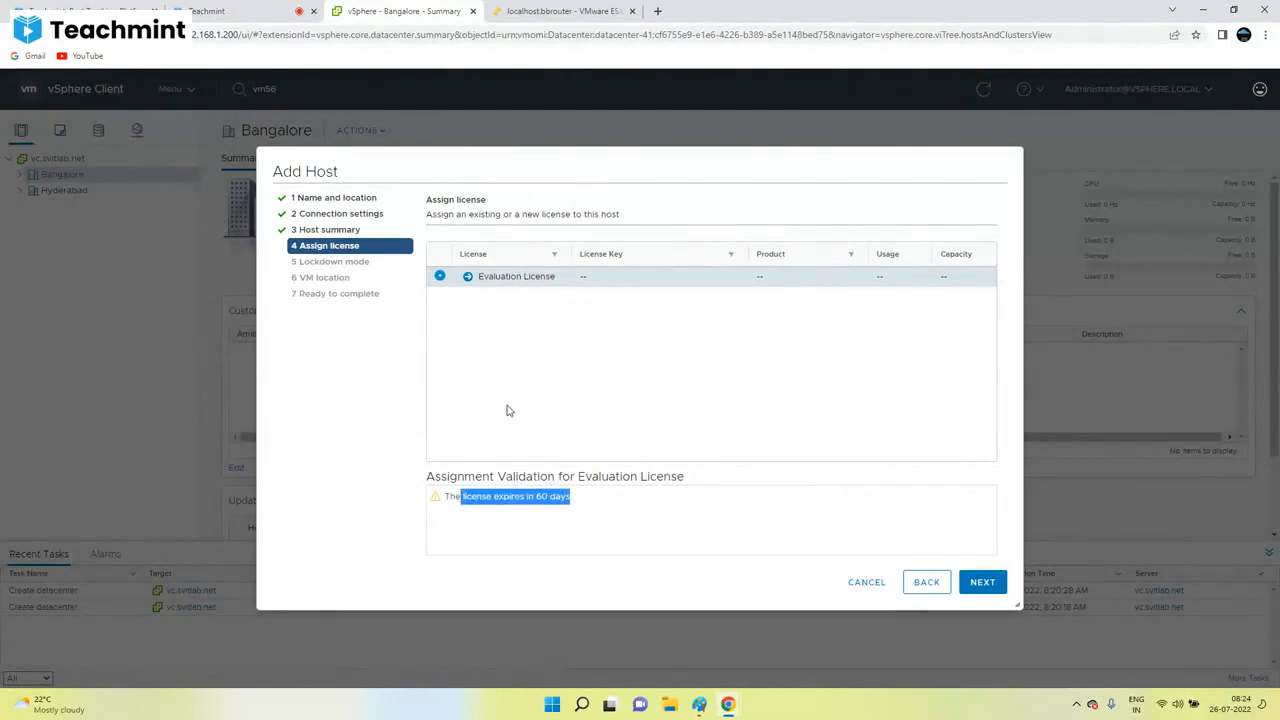
triple_click(477, 497)
click(983, 583)
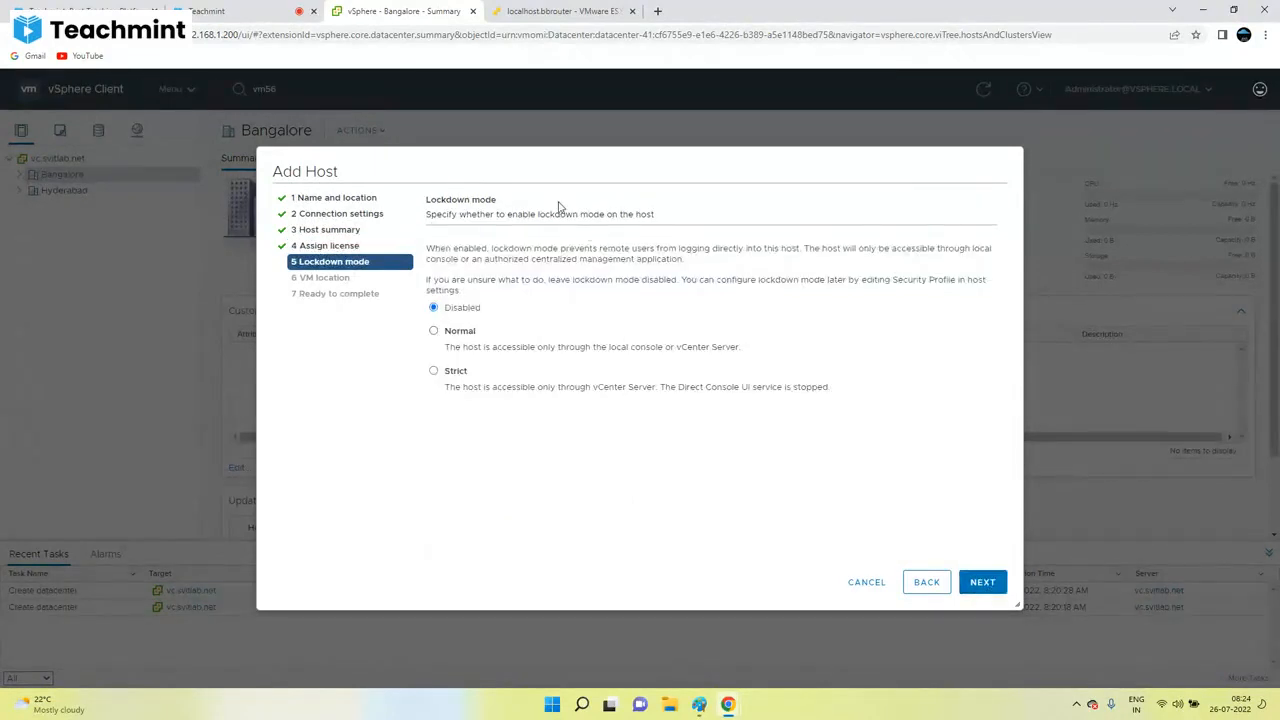
Step: Leave lockdown mode Disabled after trying Normal, then bring the Paint drawing to the front
triple_click(455, 202)
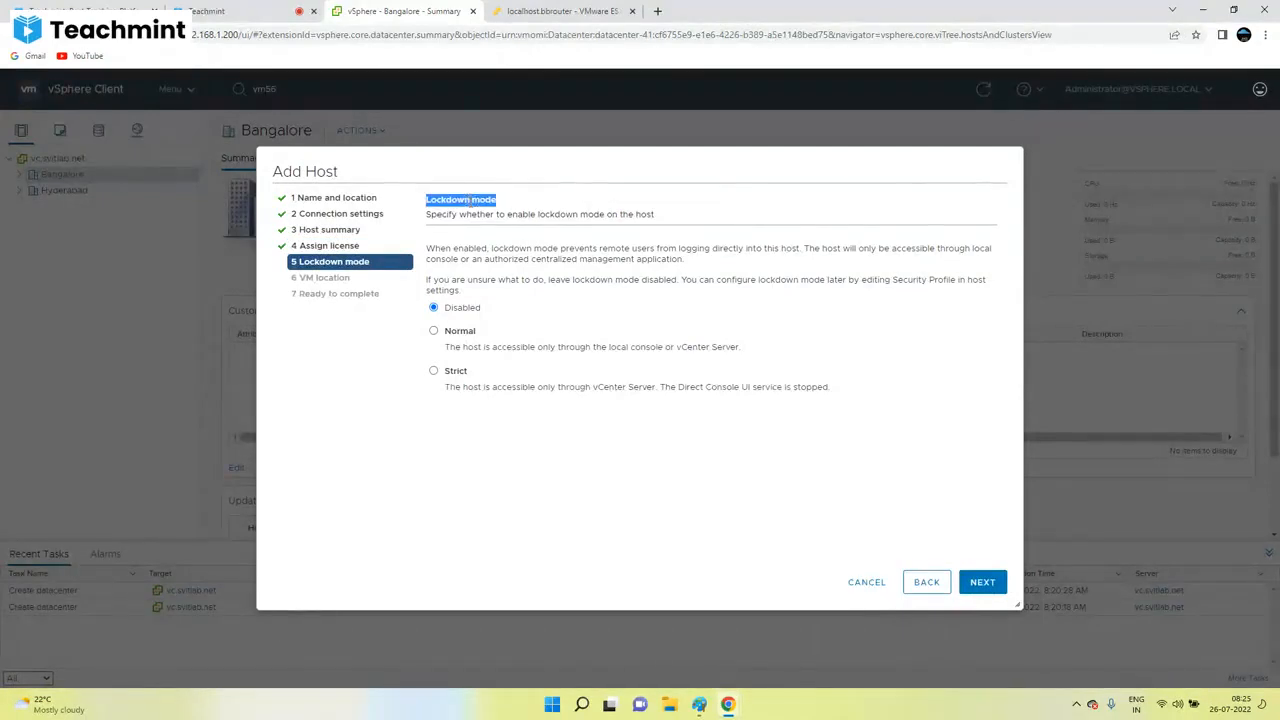
click(471, 201)
double_click(438, 203)
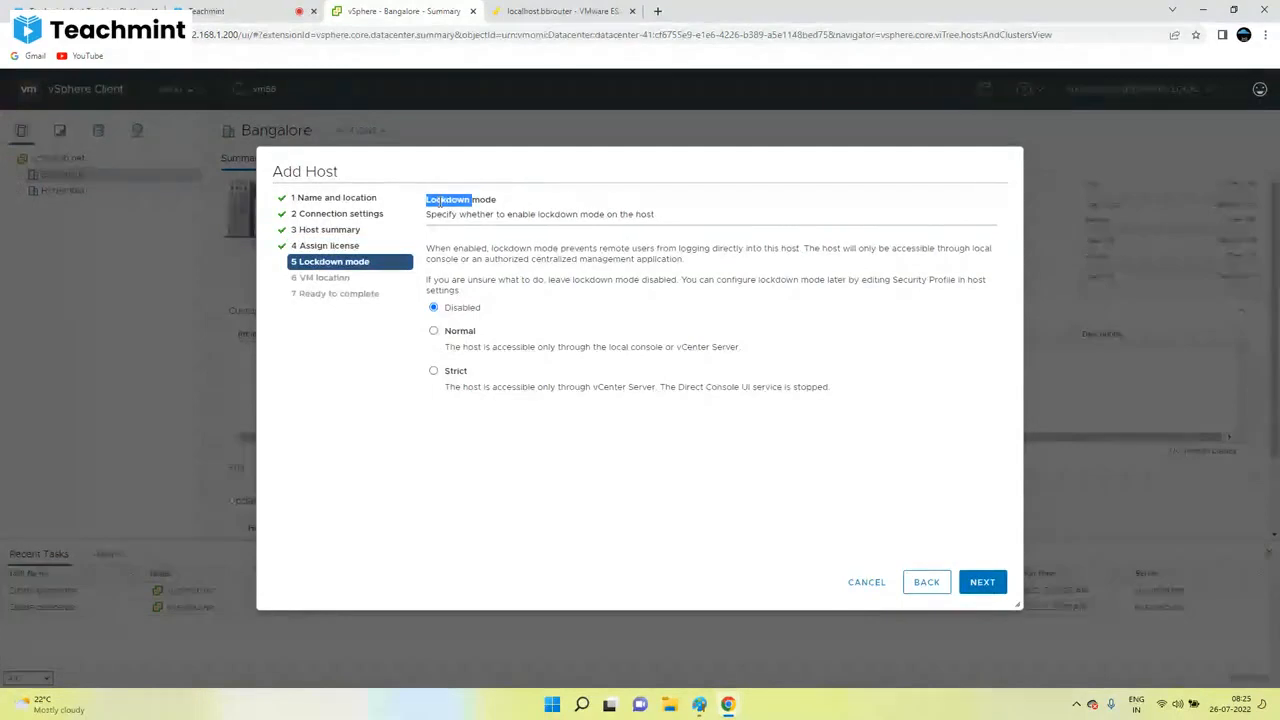
click(450, 336)
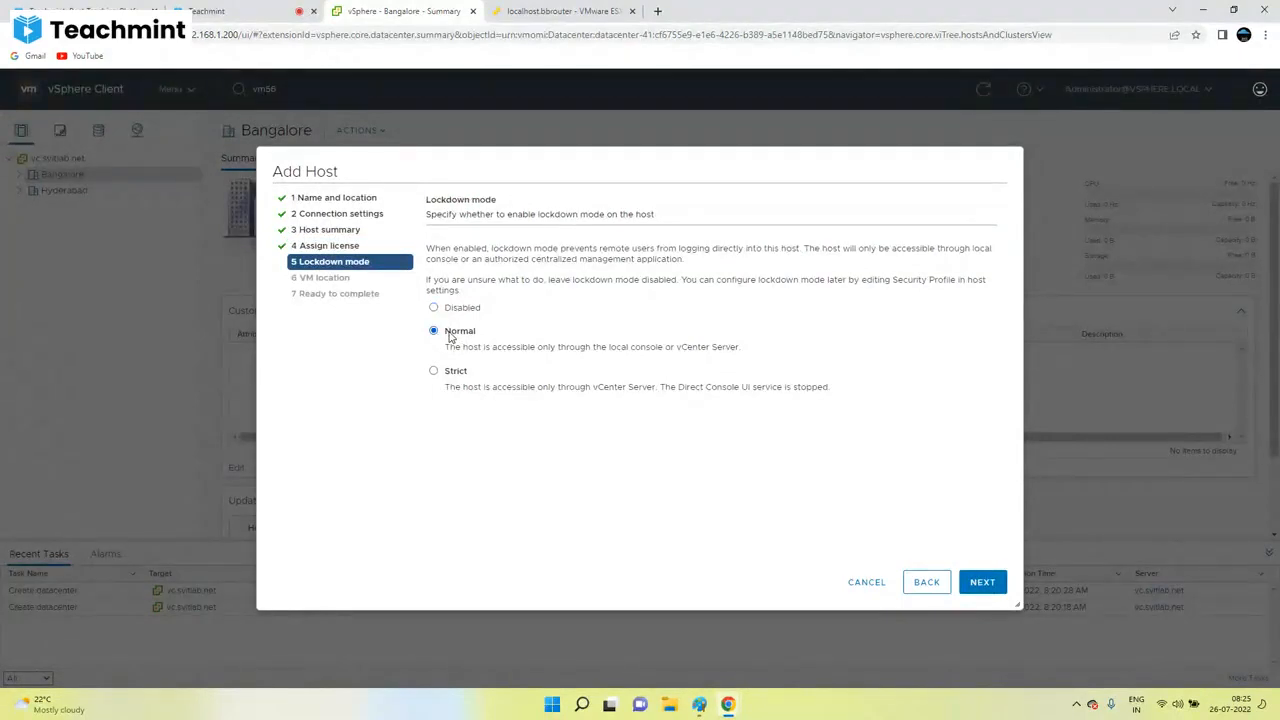
click(448, 310)
click(699, 705)
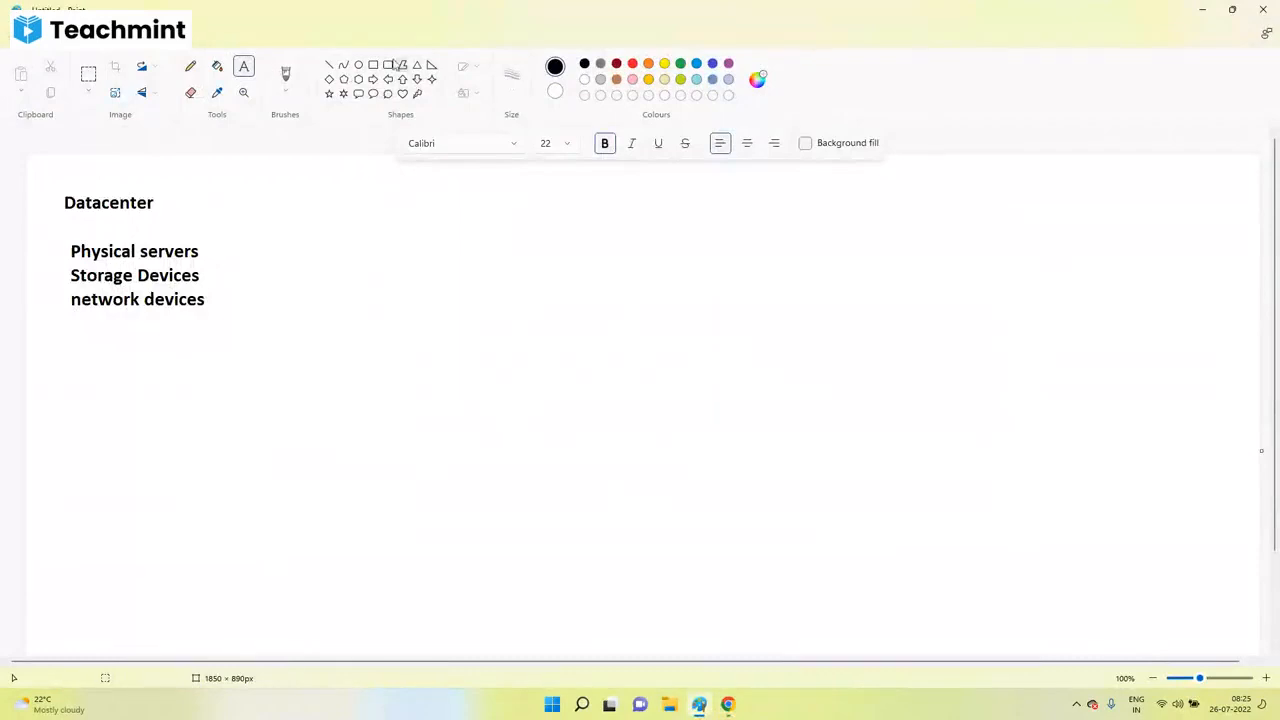
Step: Draw a rounded box on the right, a small monitor with a stand, and a callout between them
click(388, 66)
drag(964, 369, 1068, 437)
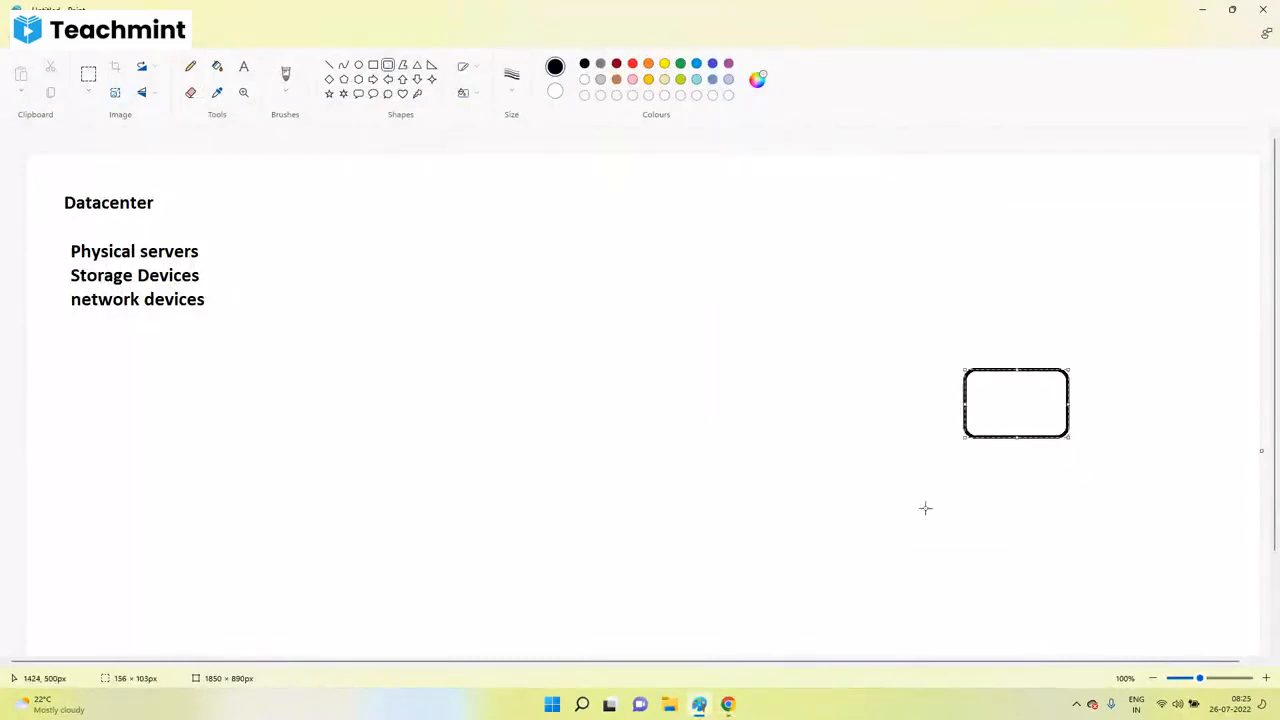
mouse_move(480, 382)
mouse_down()
mouse_move(511, 440)
mouse_move(543, 448)
mouse_up()
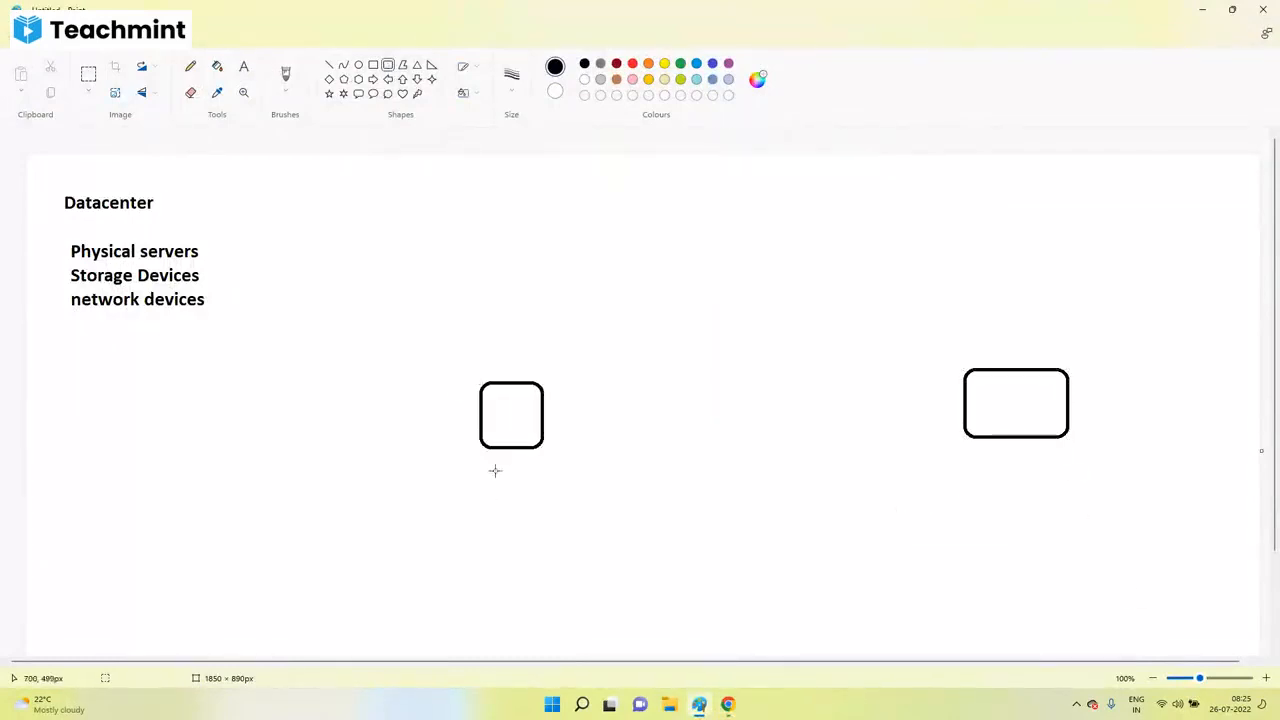
click(329, 64)
mouse_move(511, 448)
mouse_down()
mouse_move(497, 480)
mouse_move(531, 480)
mouse_up()
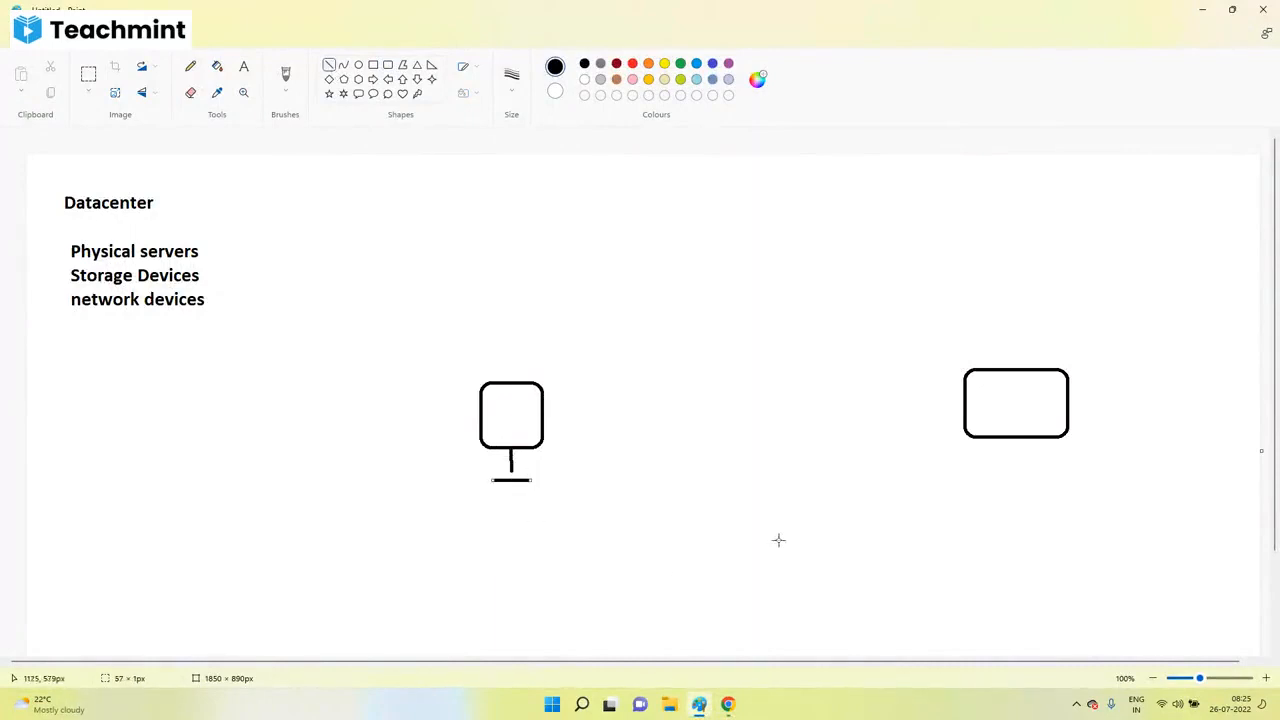
click(358, 93)
drag(733, 376, 783, 431)
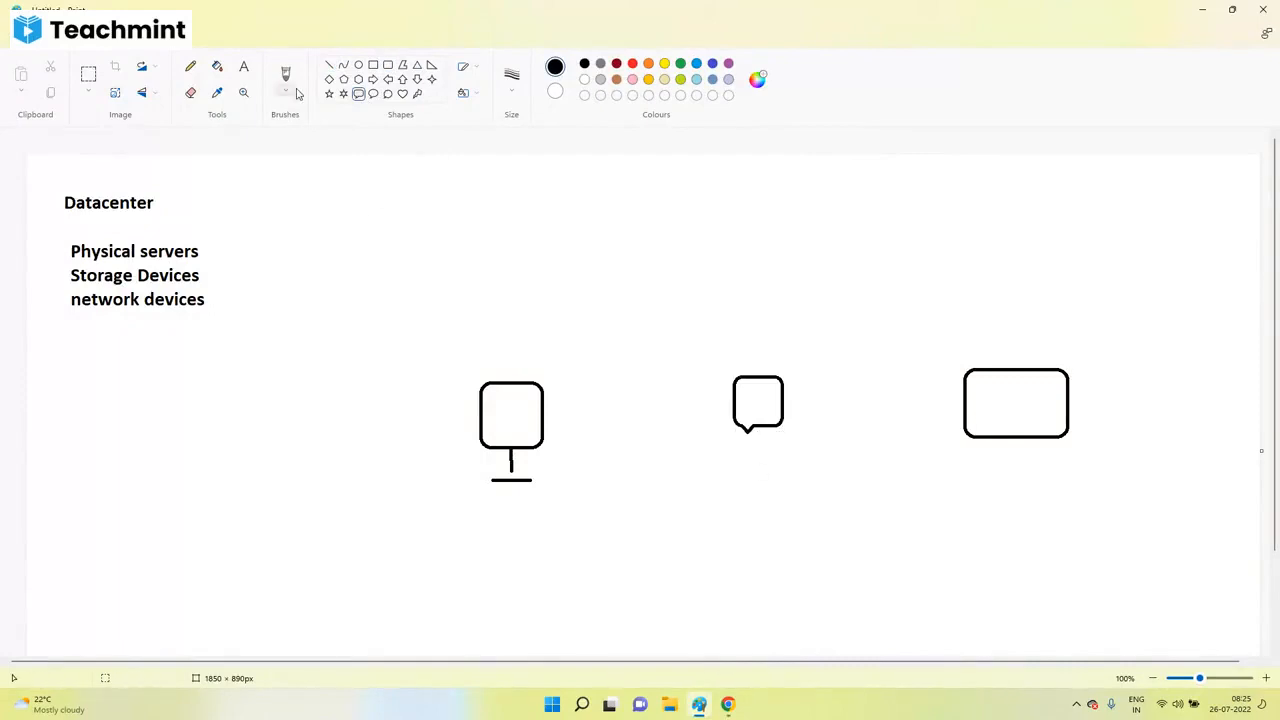
Step: Label the callout VC and the right-hand box ESXi
click(244, 68)
click(742, 404)
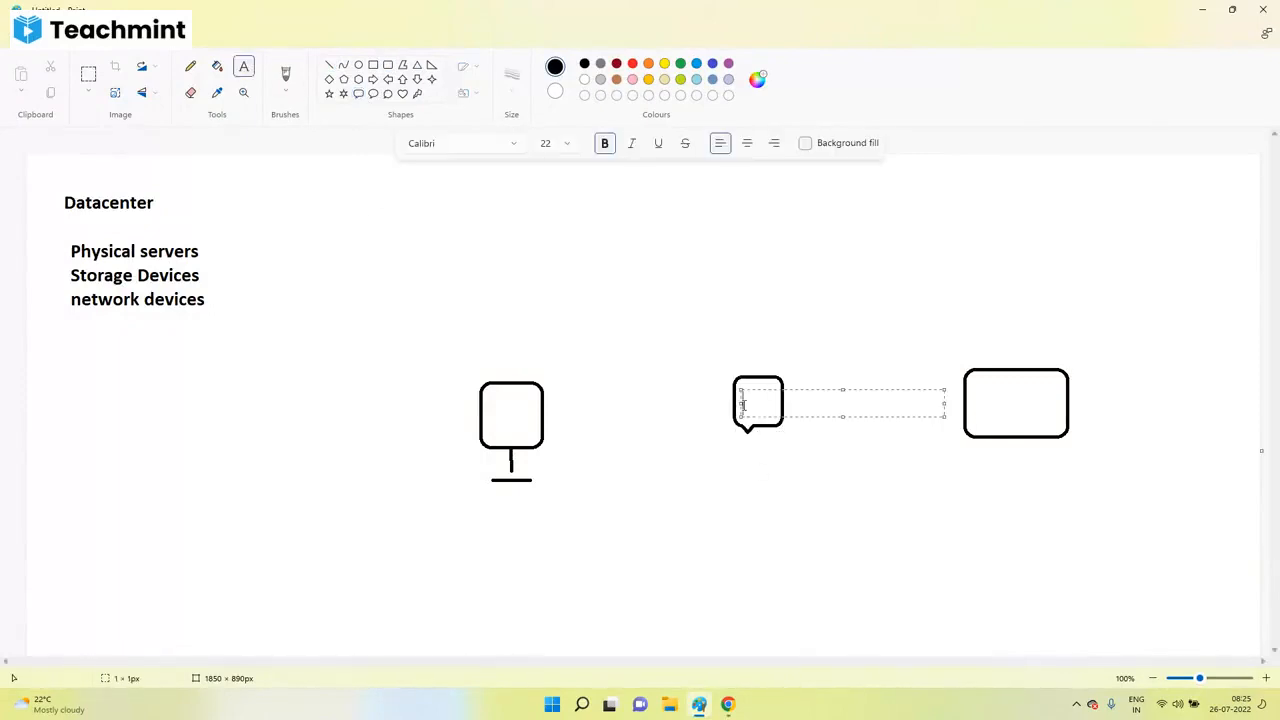
text(VC)
click(978, 402)
click(977, 401)
text(ESXi)
click(478, 486)
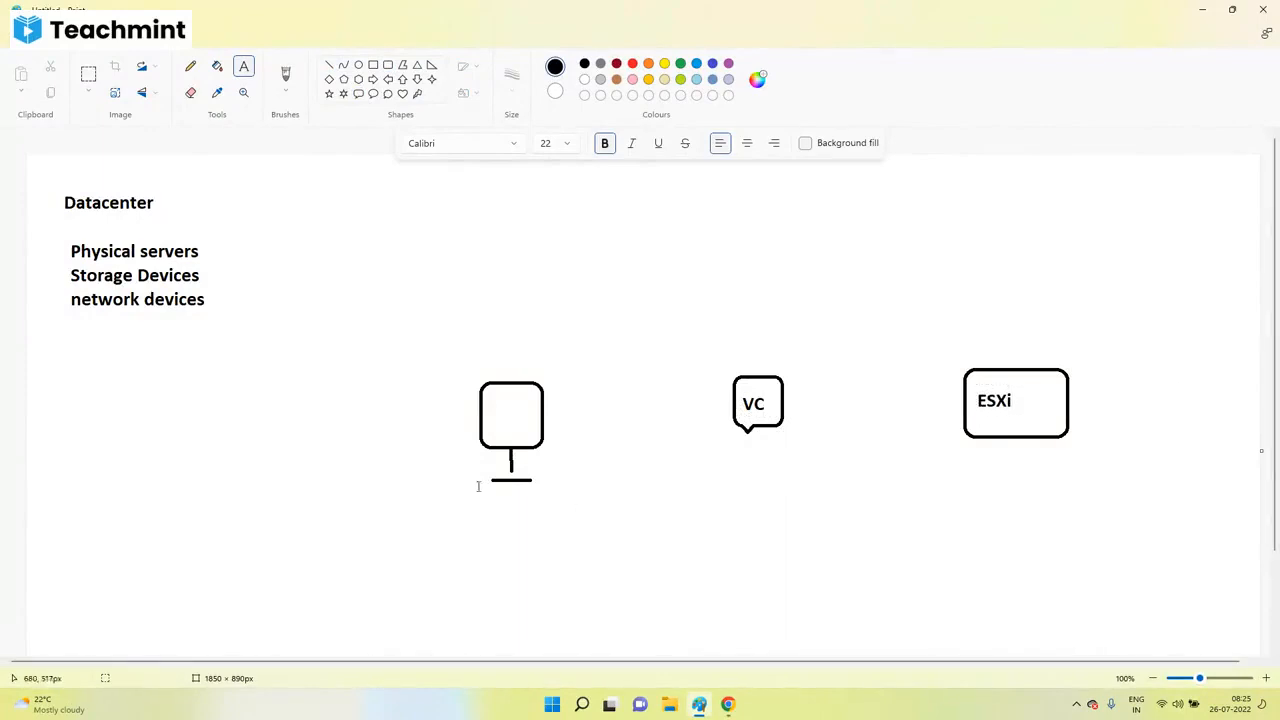
Step: Label the monitor VM Admin and draw a long base line beneath the shapes
click(487, 368)
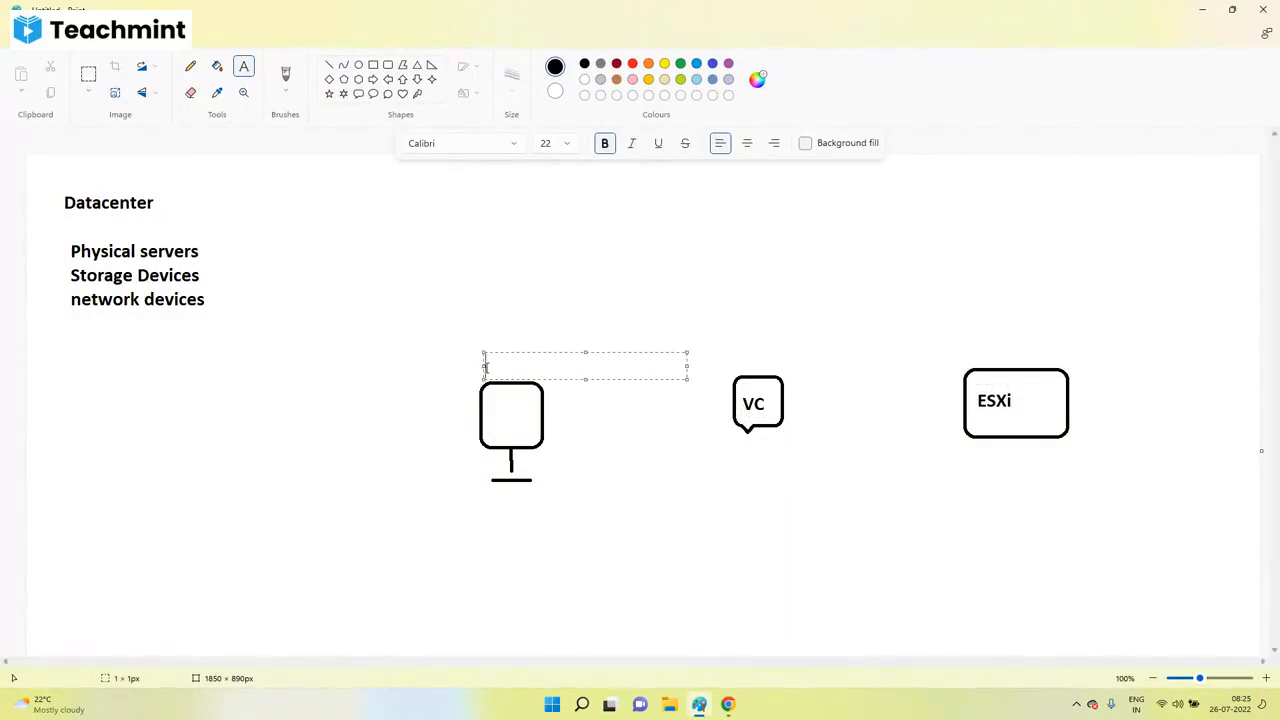
text(VM Admin)
click(419, 496)
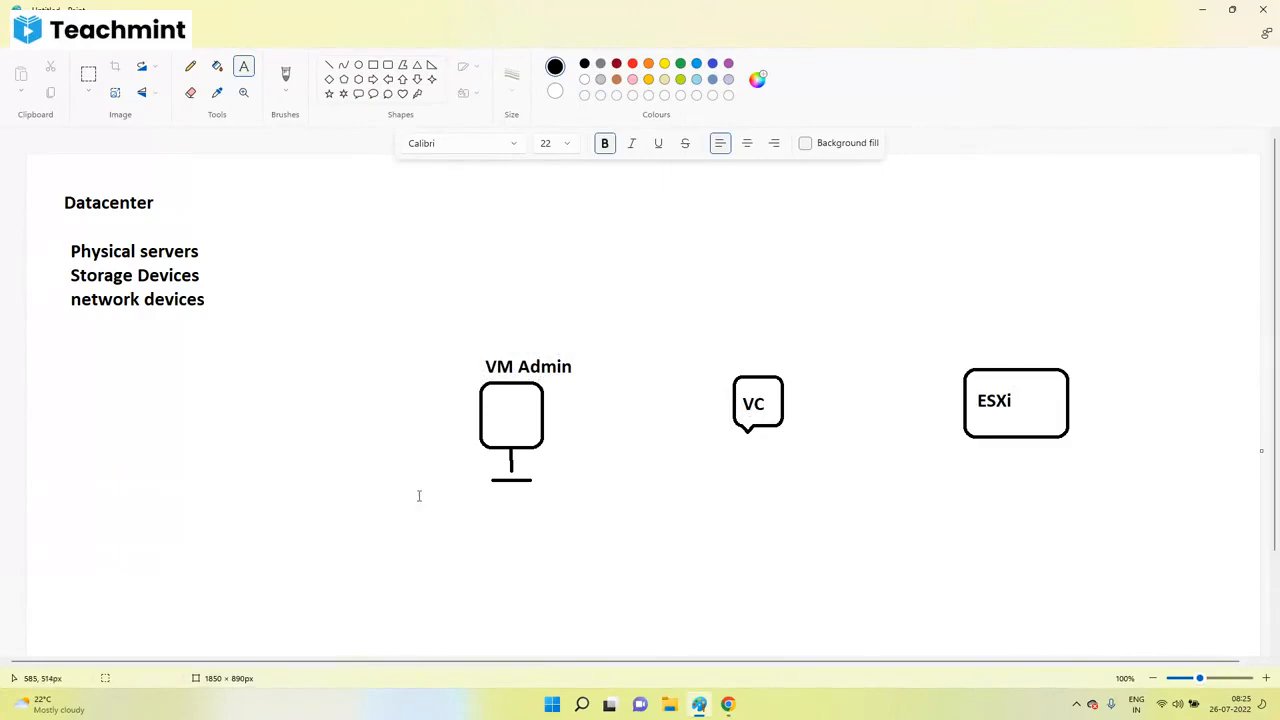
click(329, 65)
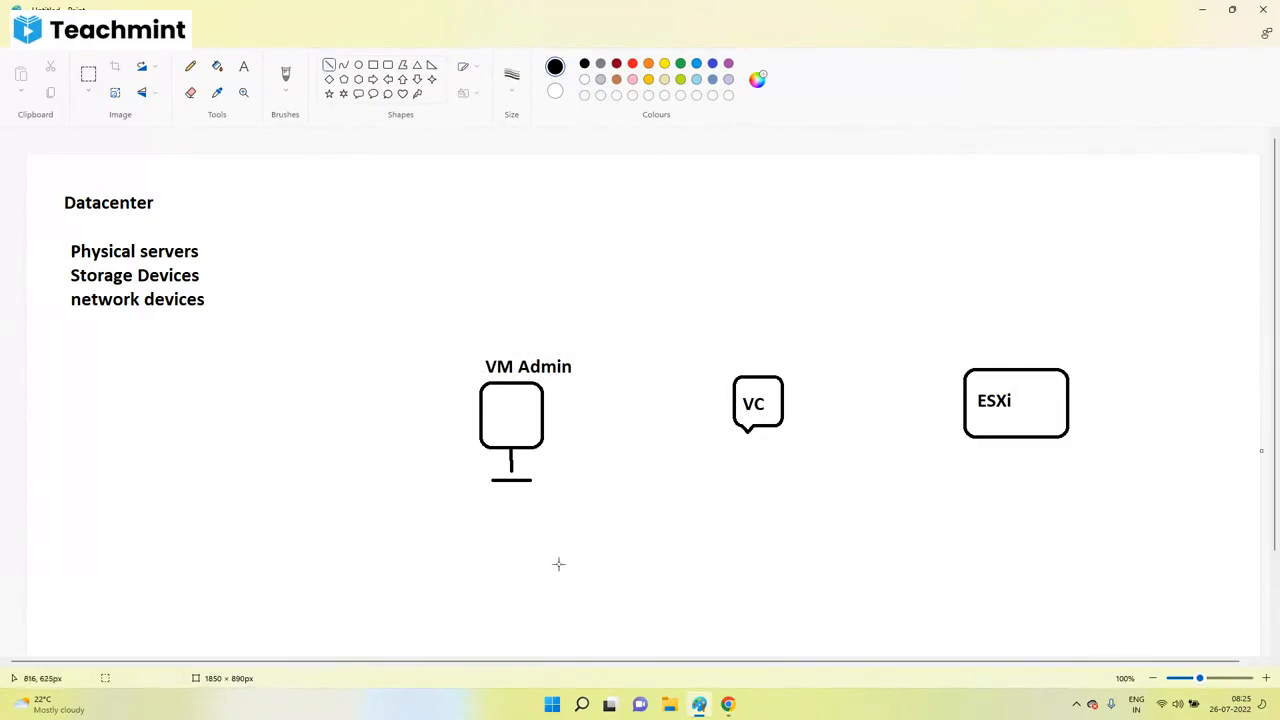
mouse_move(512, 530)
mouse_down()
mouse_move(1134, 549)
mouse_move(1055, 528)
mouse_up()
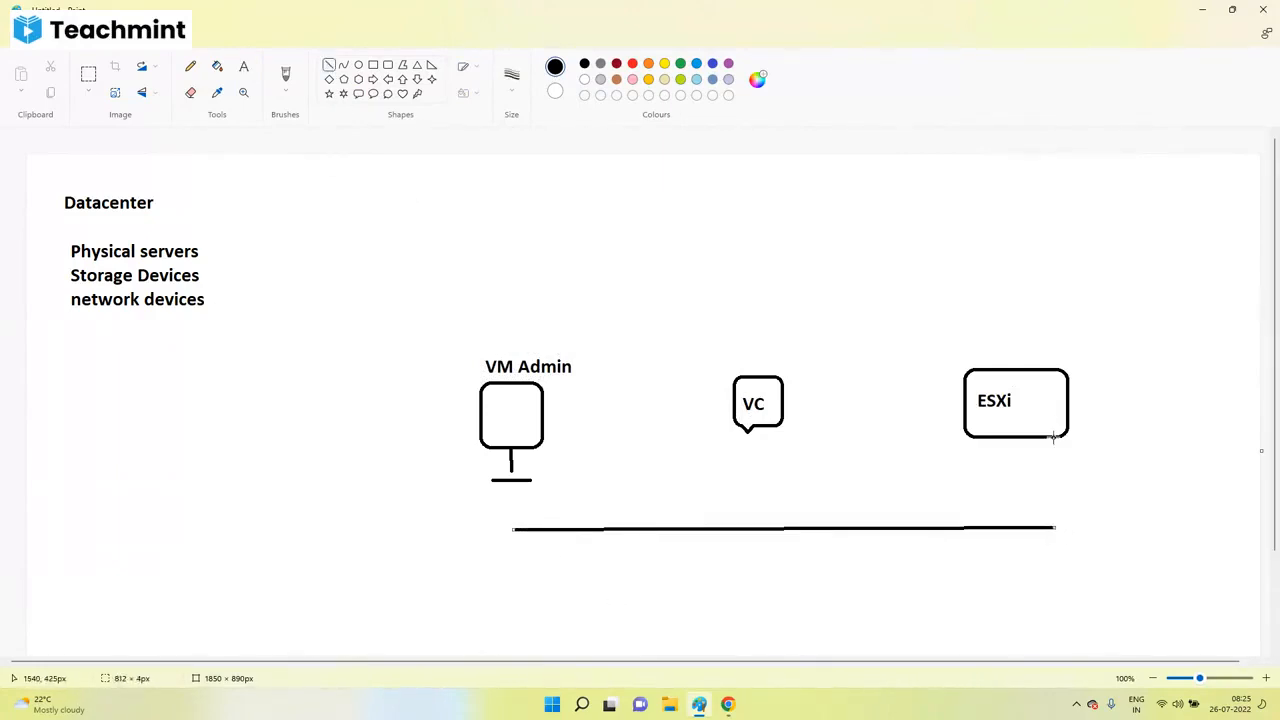
Step: Connect the ESXi box, VC callout and VM Admin stand down to the base line
drag(1053, 438, 1054, 528)
drag(758, 428, 758, 528)
drag(523, 480, 521, 530)
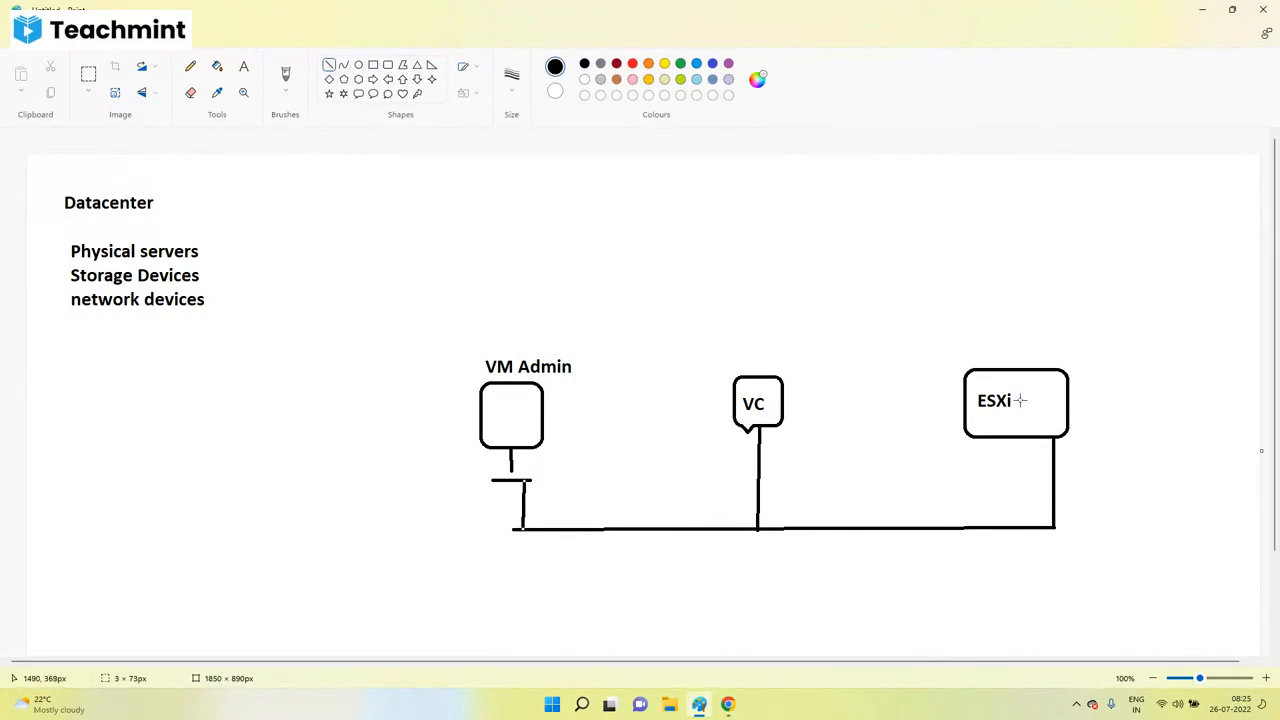
Step: Sketch freehand arcs from VM Admin to ESXi and thin links VM Admin–VC–ESXi
click(190, 66)
mouse_move(513, 346)
mouse_down()
mouse_move(857, 323)
mouse_move(985, 368)
mouse_up()
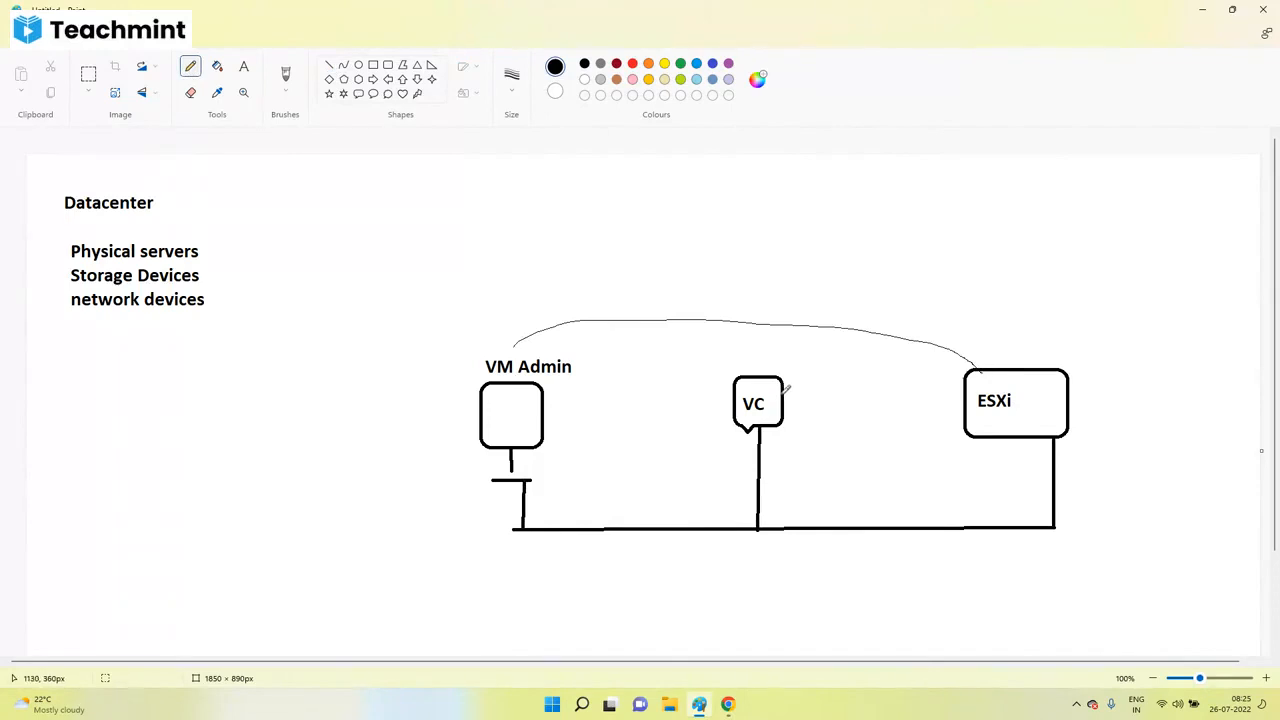
drag(785, 396, 965, 398)
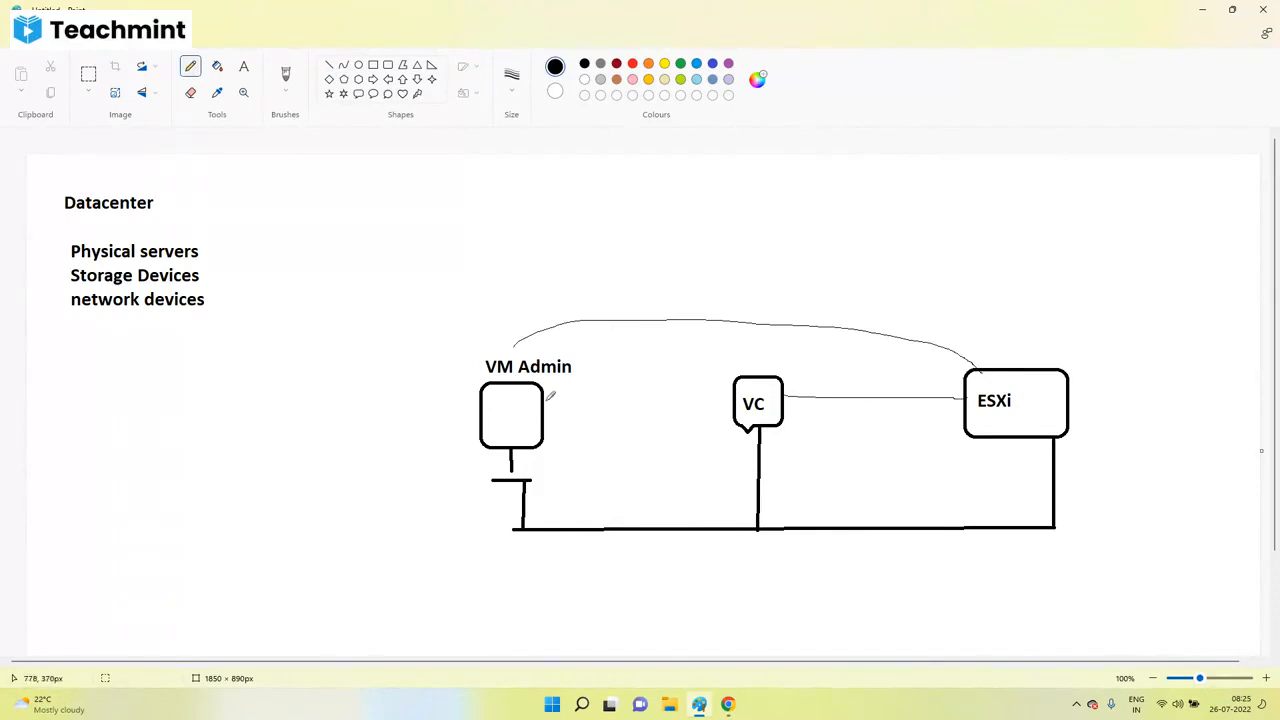
drag(545, 402, 729, 405)
mouse_move(547, 447)
mouse_down()
mouse_move(640, 462)
mouse_move(890, 459)
mouse_move(953, 443)
mouse_up()
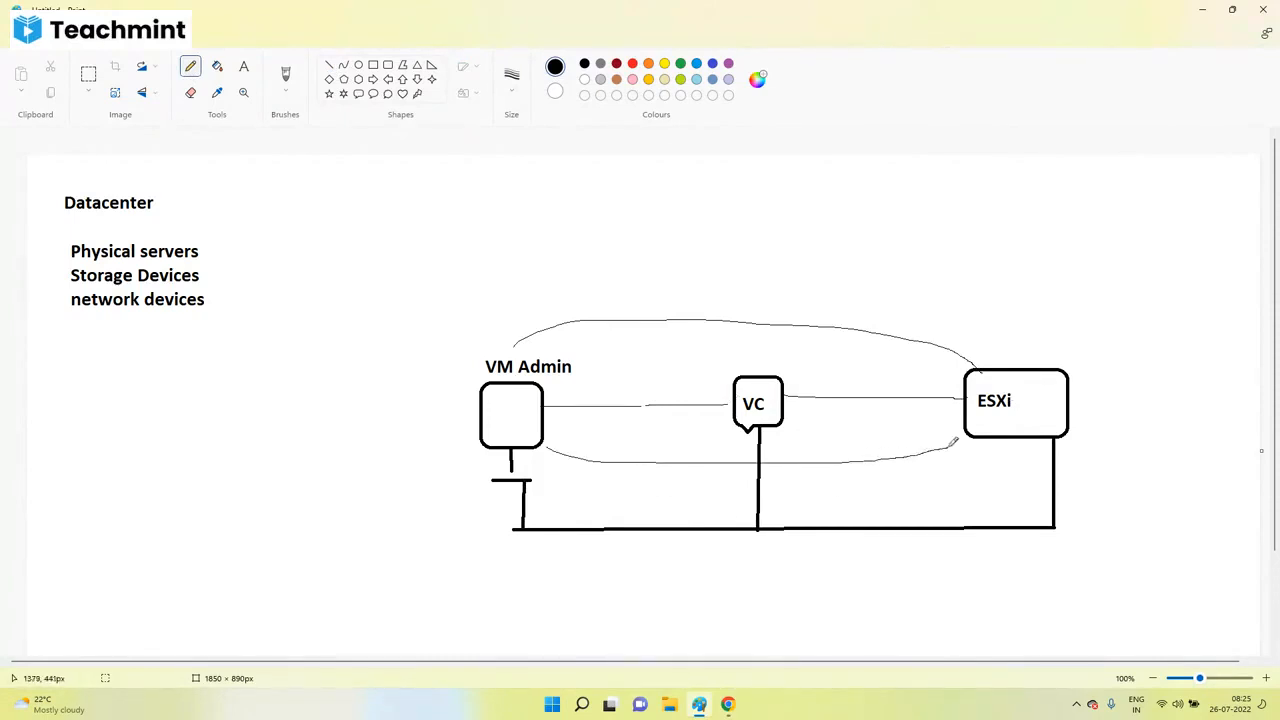
Step: Label the lower arc 'Putty ( CLI )' and the VC–ESXi line and top arc 'GUI'
click(243, 66)
click(773, 448)
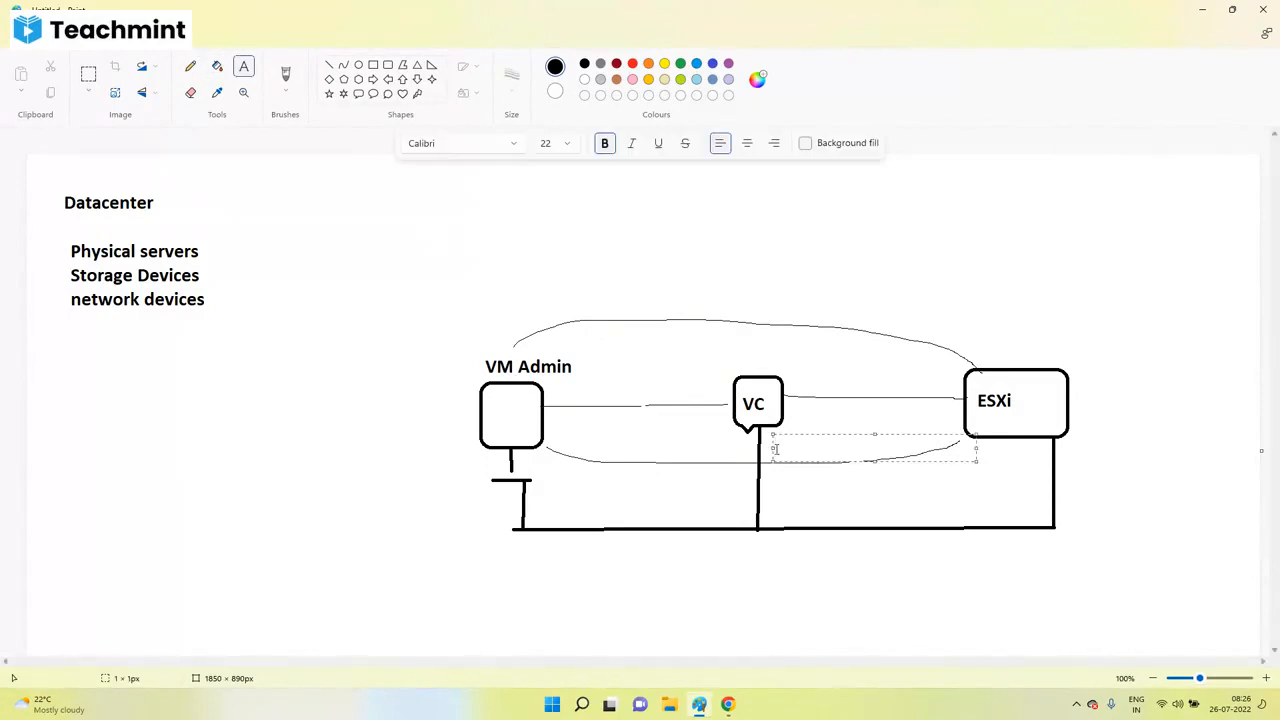
text(Putty ( CLI)
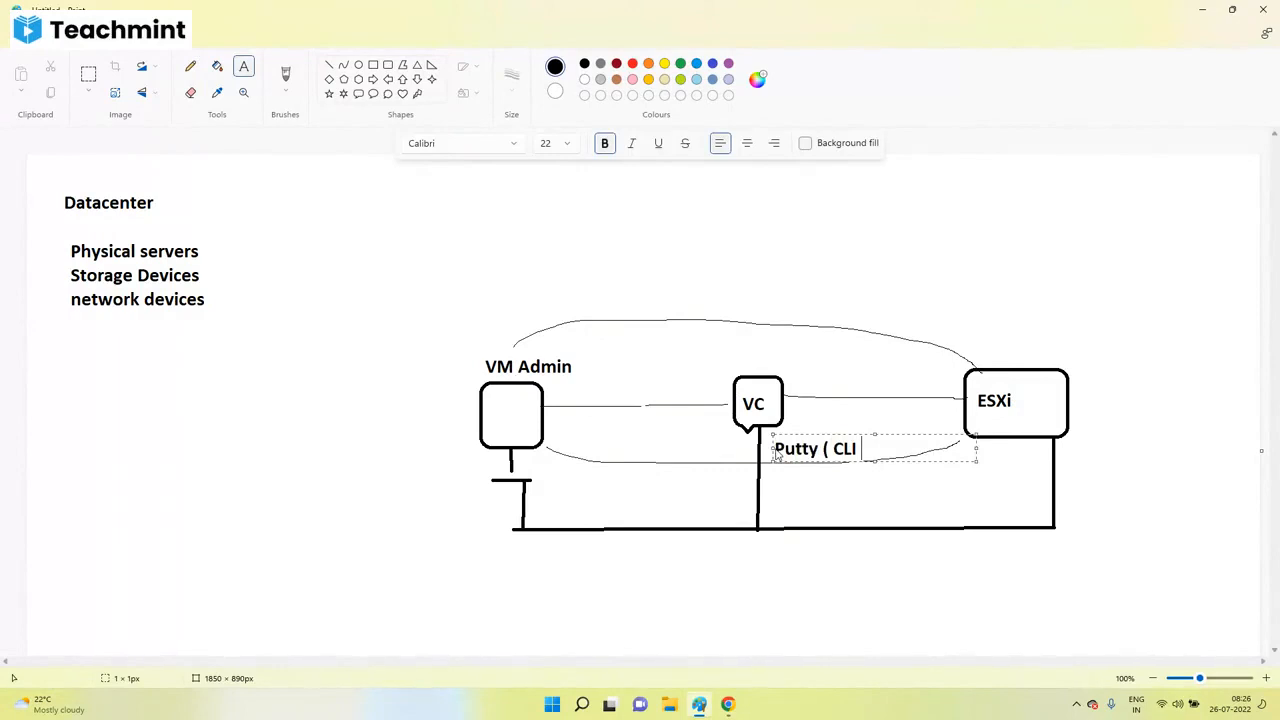
text( ))
click(800, 385)
text(GUI)
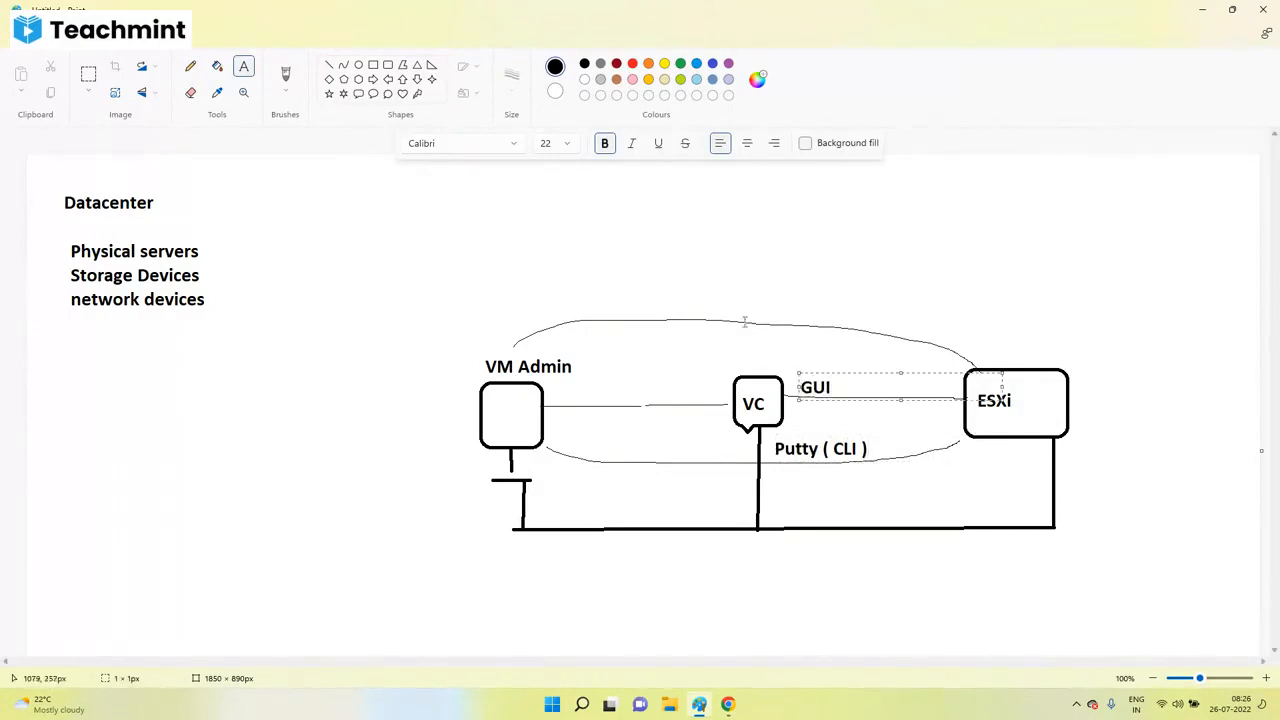
click(738, 306)
click(747, 296)
text(GUI)
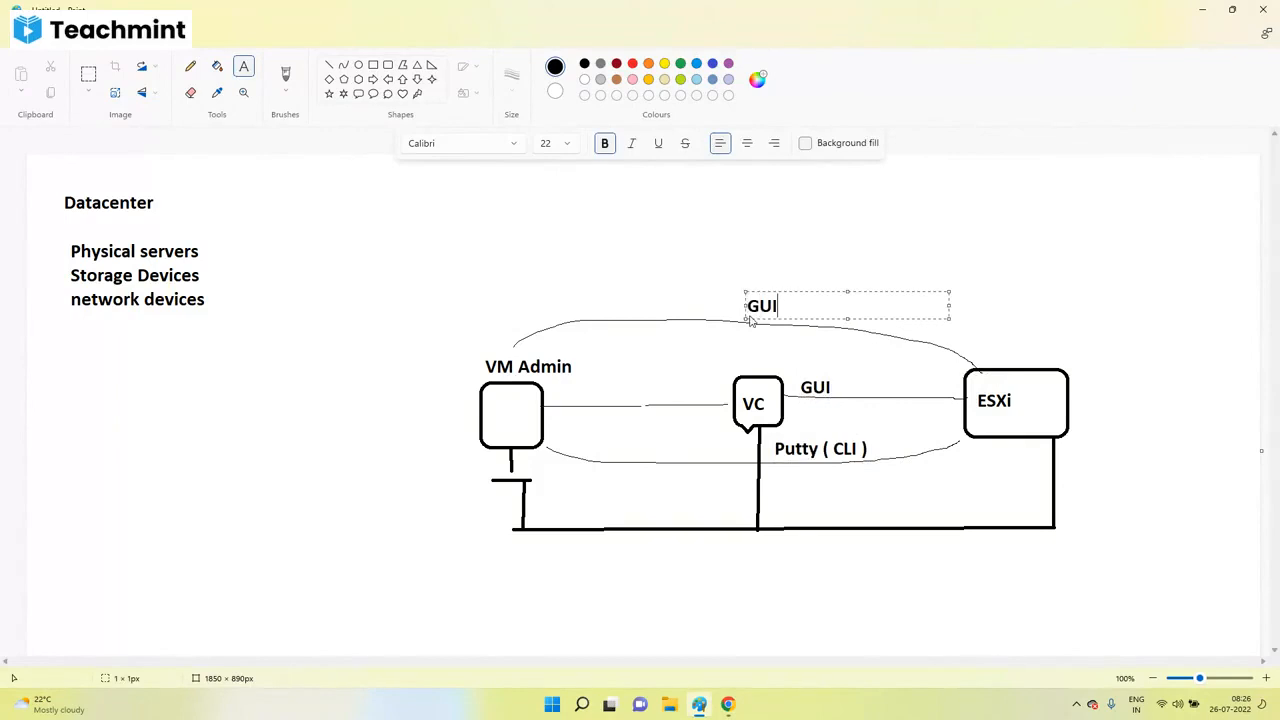
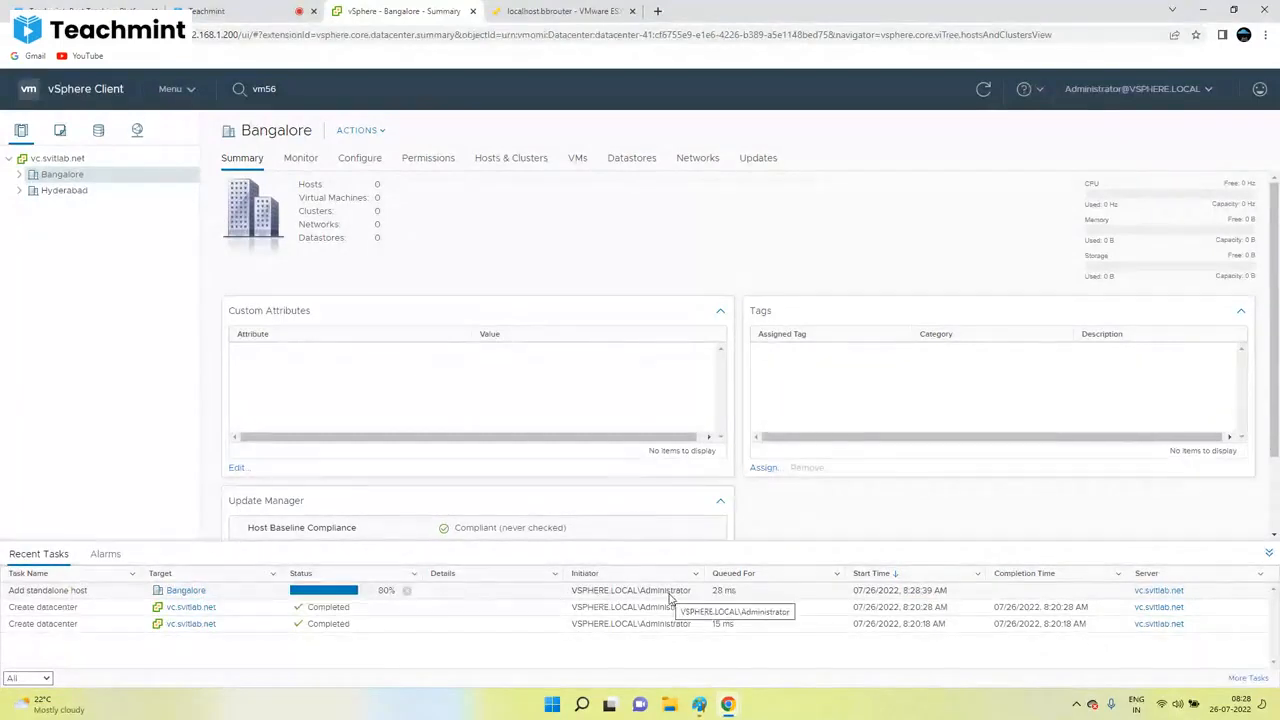
Step: Expand the Bangalore datacenter to reveal the newly added host esxi.svitlab.net
click(21, 178)
click(20, 178)
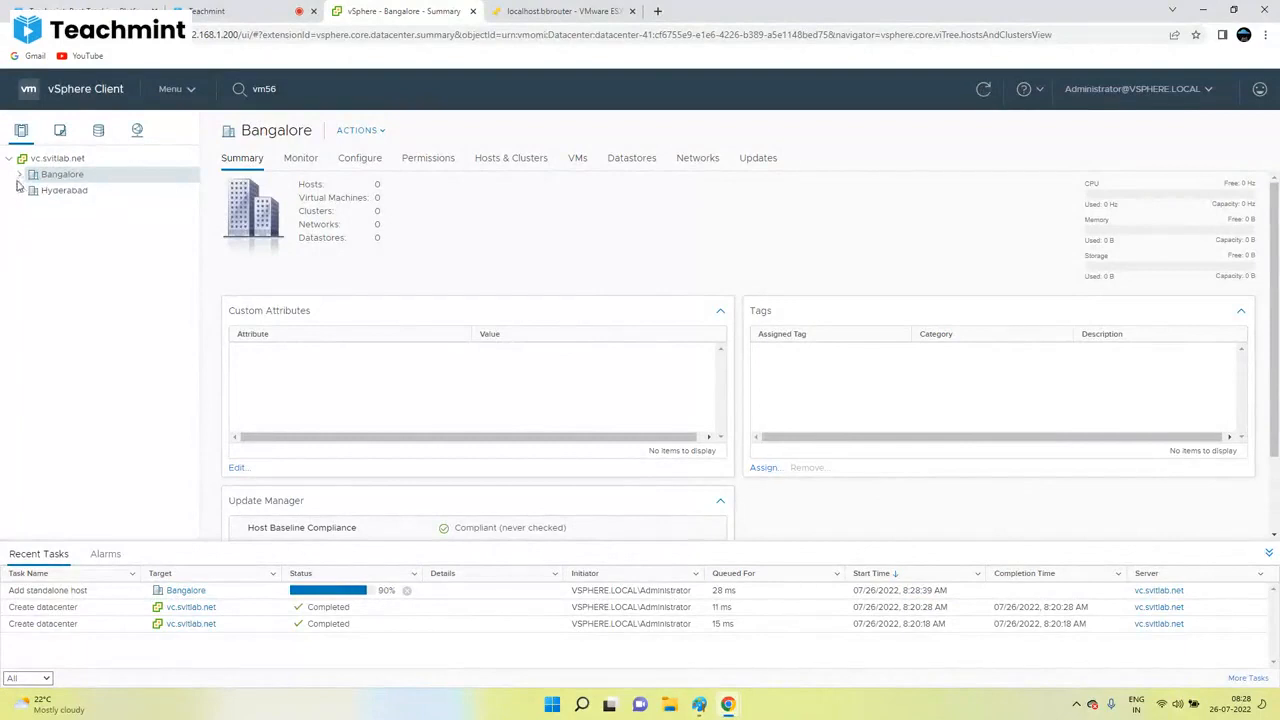
click(20, 178)
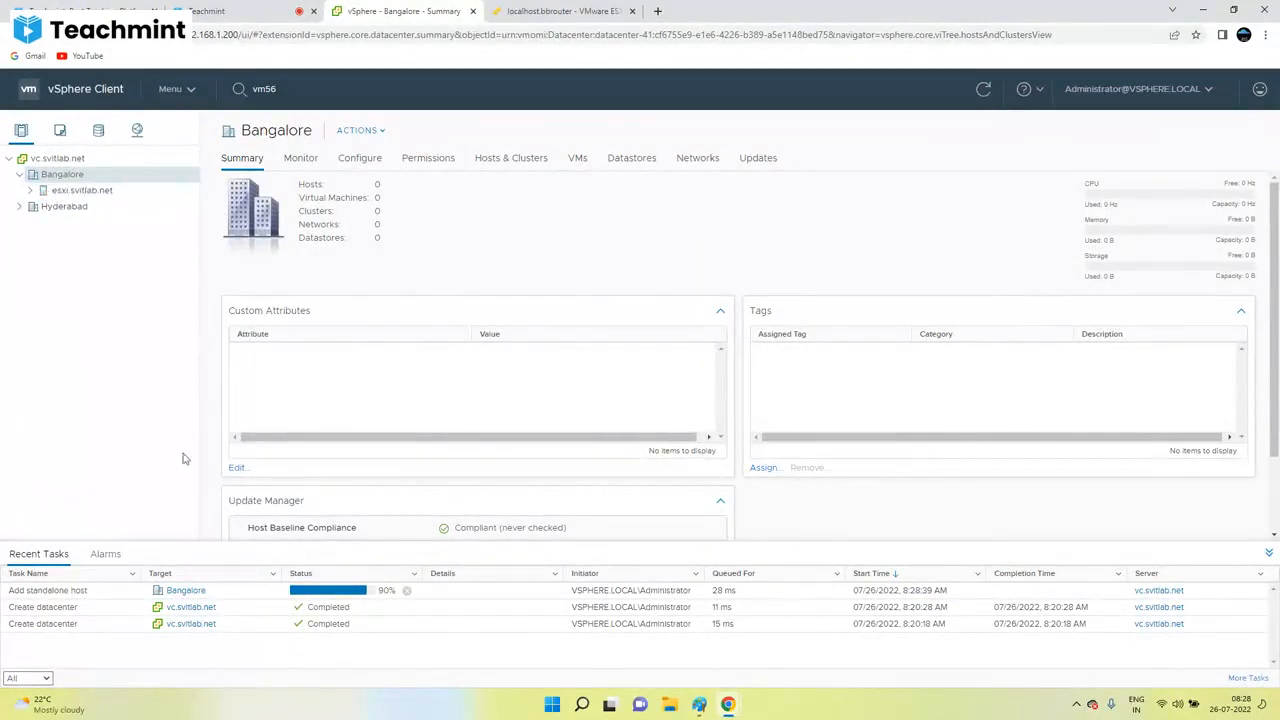
Step: Expand esxi.svitlab.net to list DC, esxi1, esxi2, VC, vm1 and vm2, then go to Teachmint
click(75, 191)
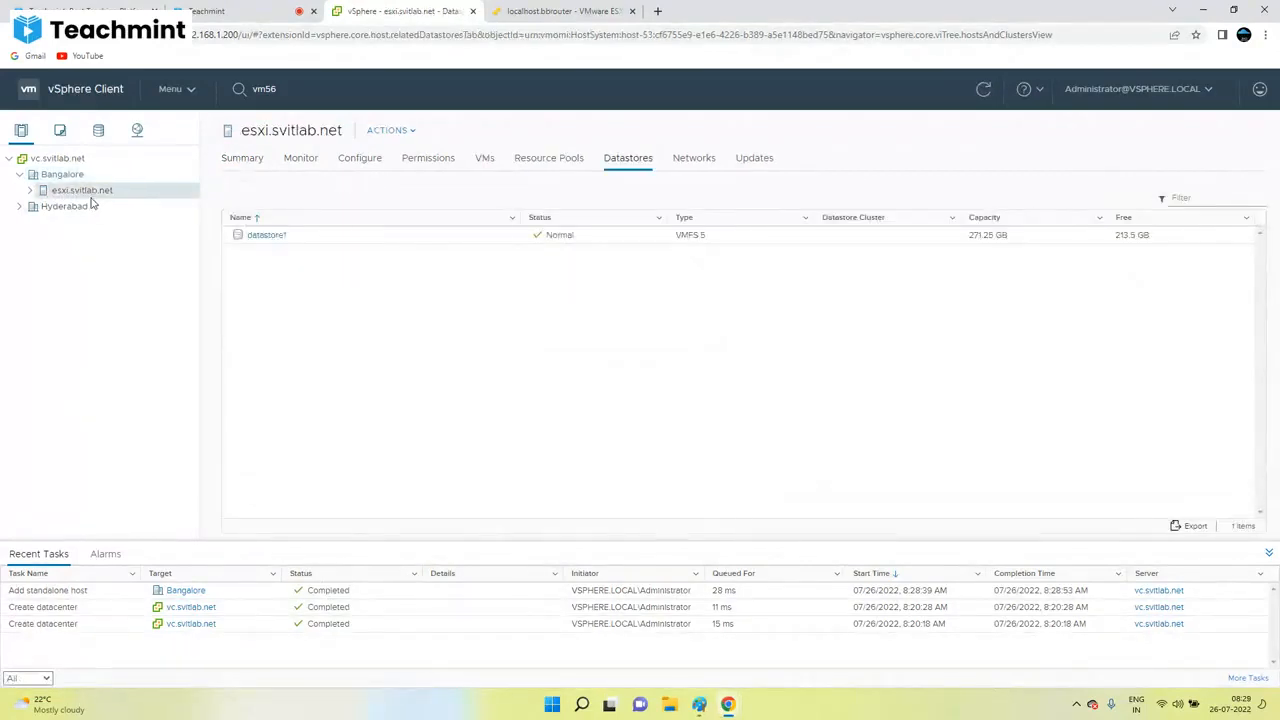
click(30, 190)
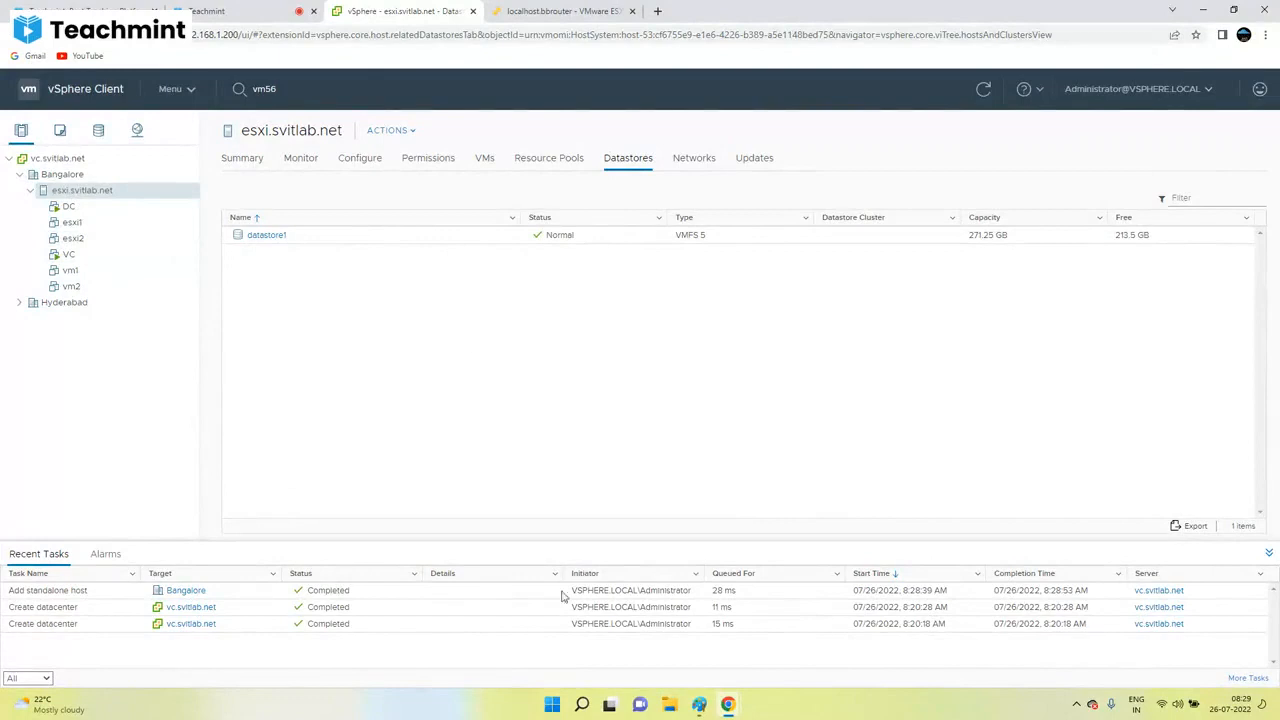
click(280, 22)
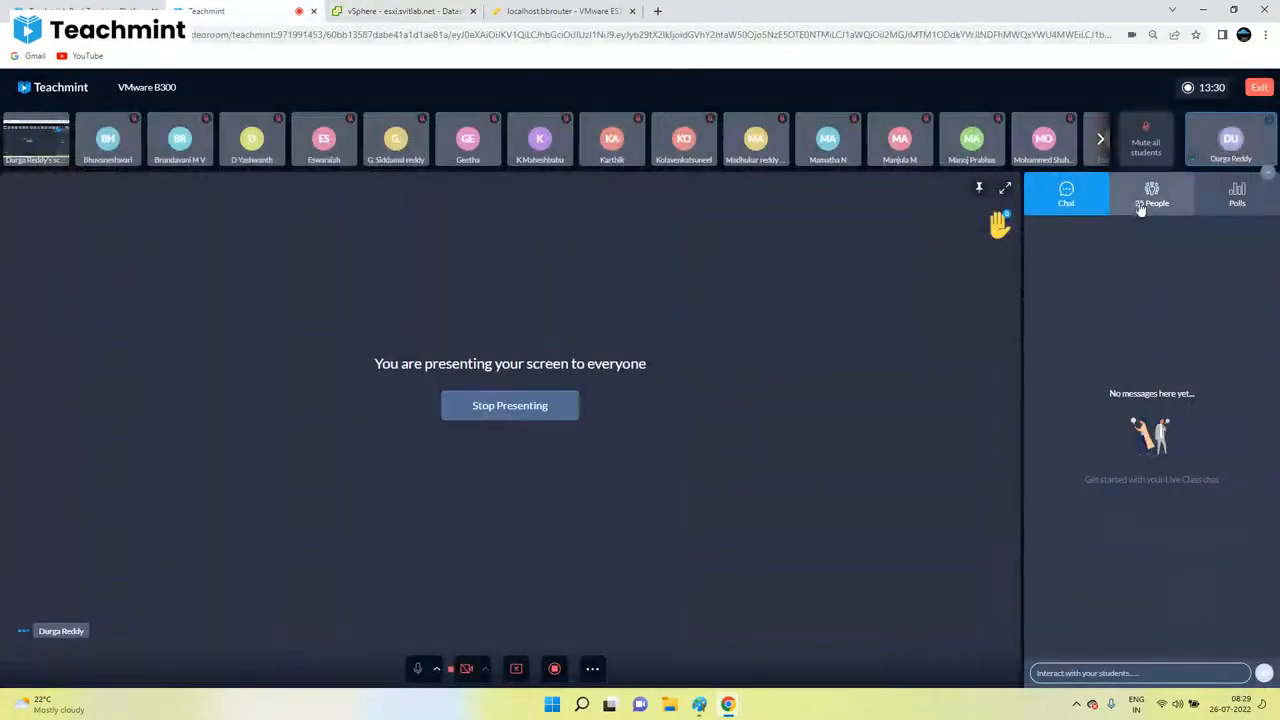
Step: Move between the vSphere and Teachmint tabs, ending on the ESXi host client's Virtual Machines page
click(420, 11)
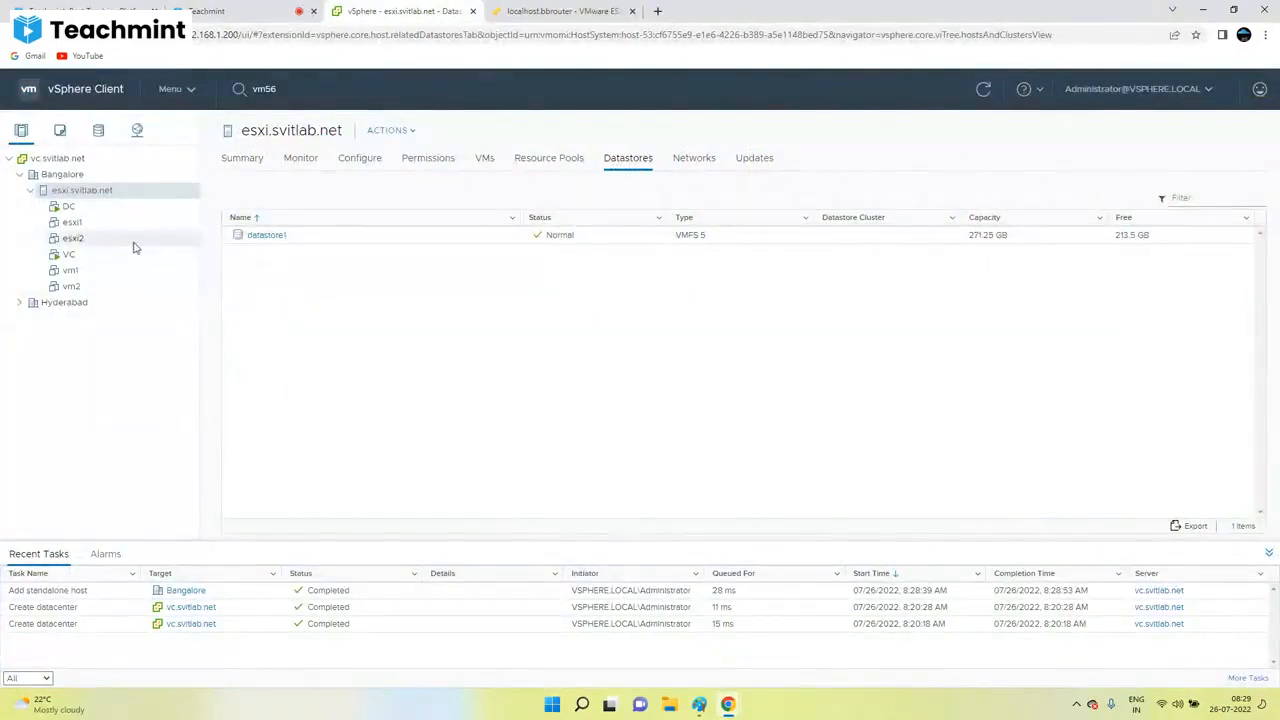
click(240, 11)
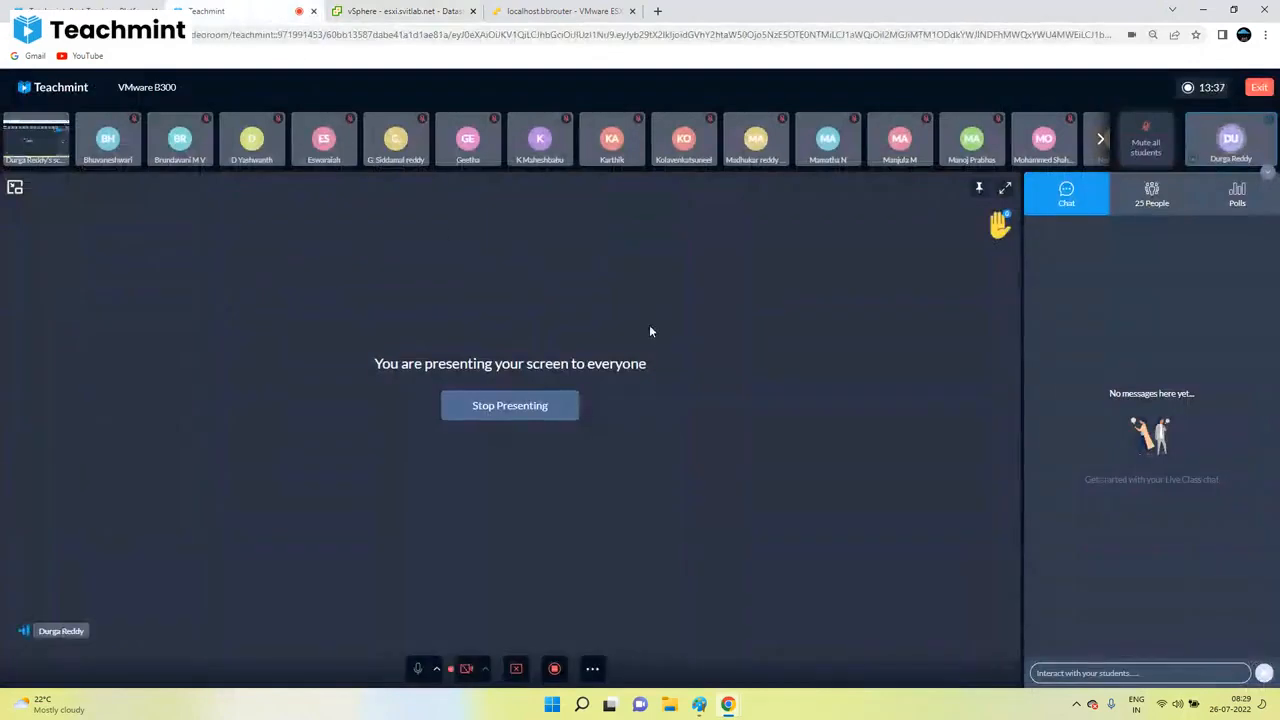
click(558, 11)
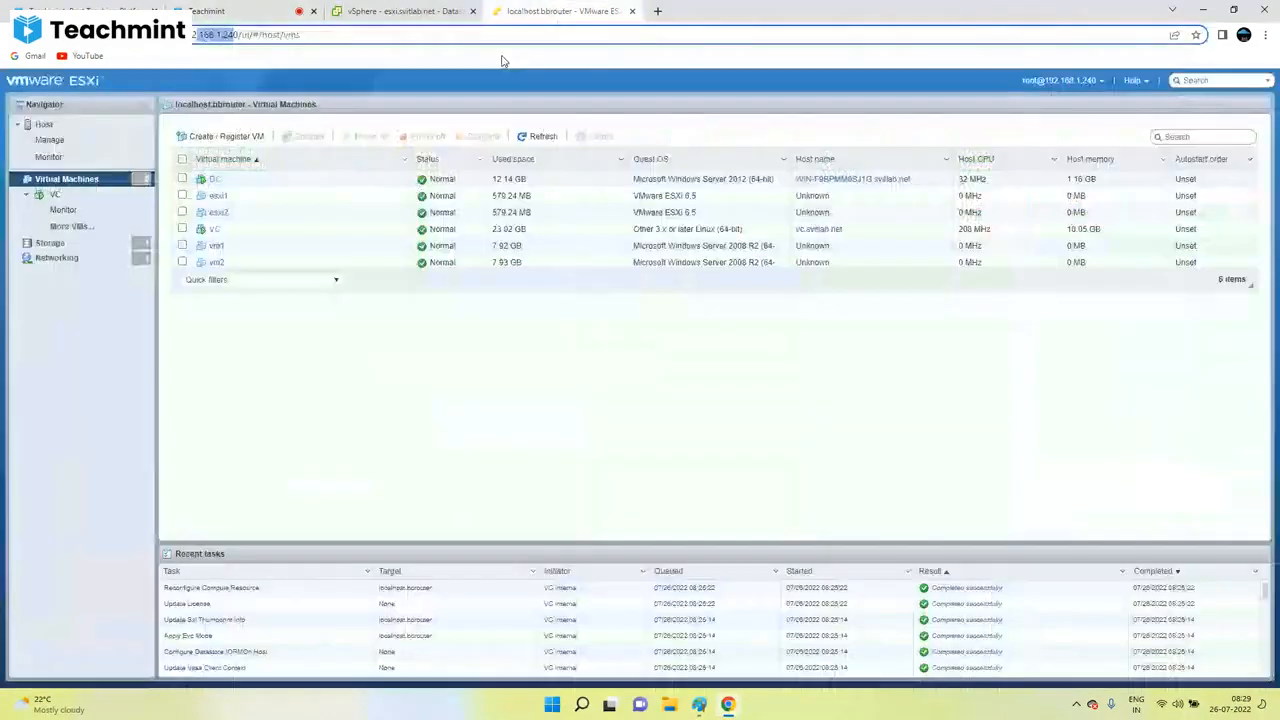
Step: Close the ESXi Host Client tab to return to esxi.svitlab.net's Datastores page in vSphere
key(ctrl+w)
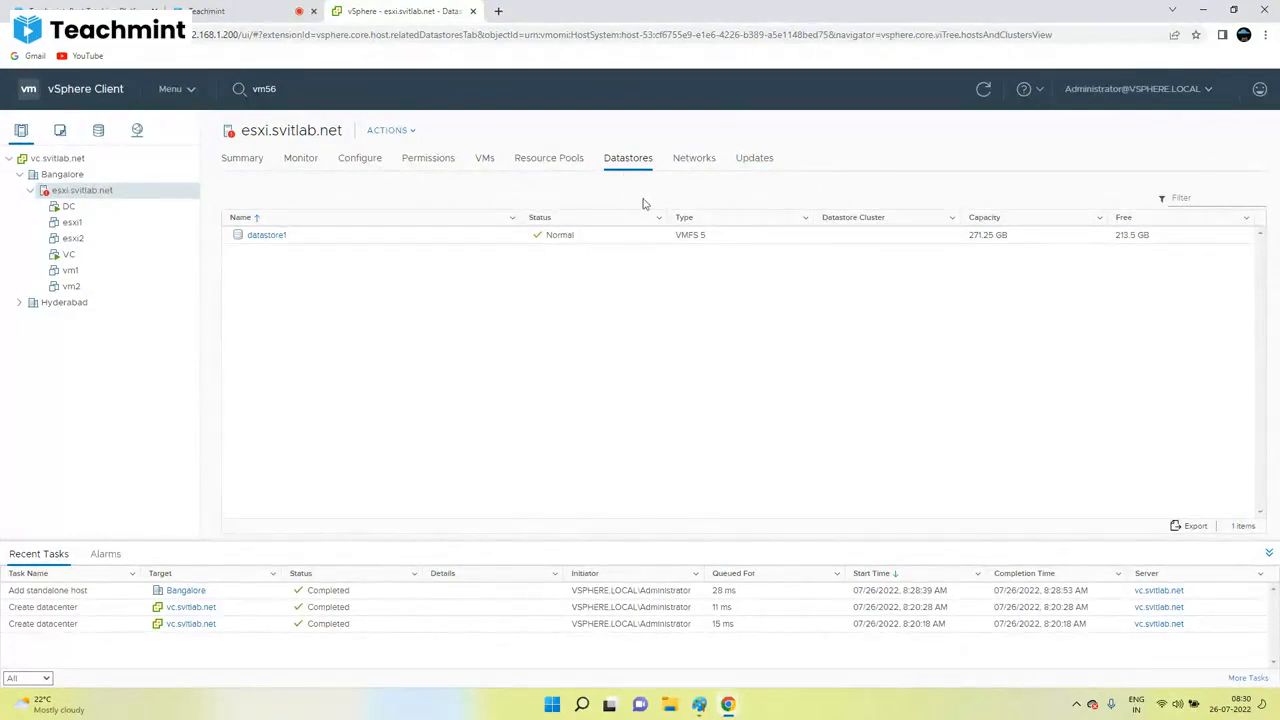
Step: Check the host's Configure, Monitor and Permissions tabs, cancel Add Permission, then show DC's summary
click(359, 160)
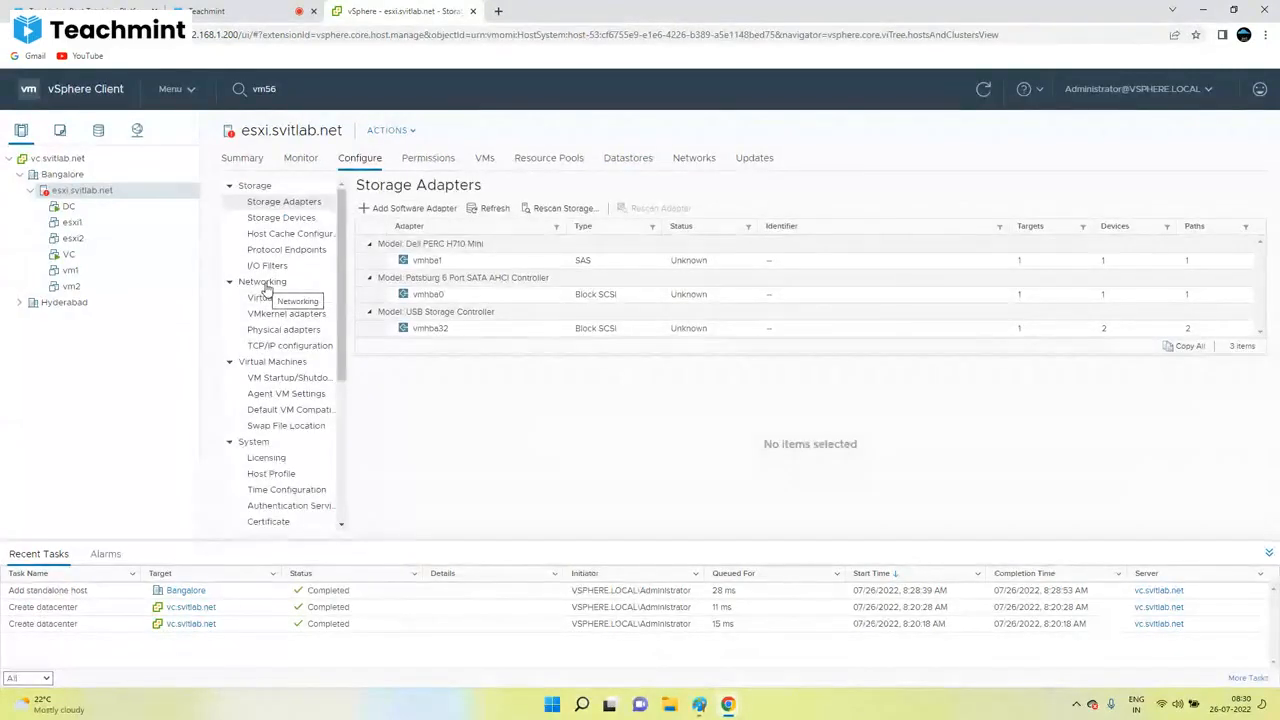
click(300, 160)
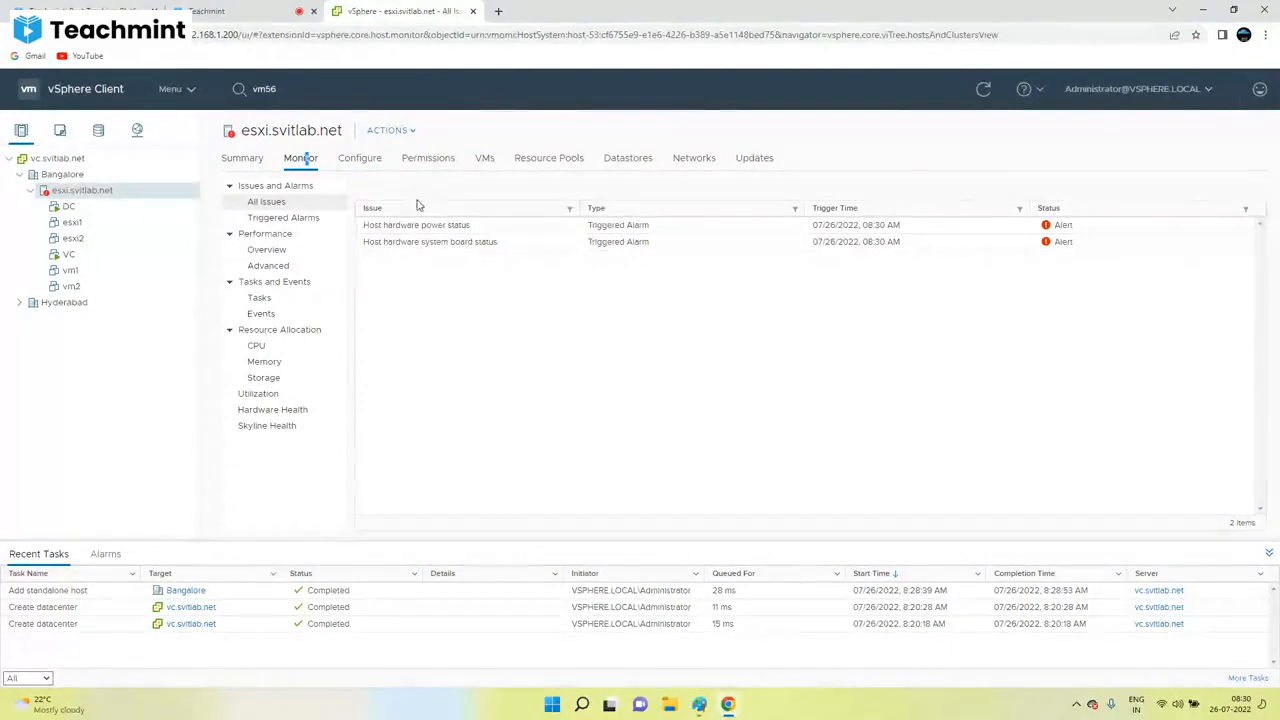
click(418, 159)
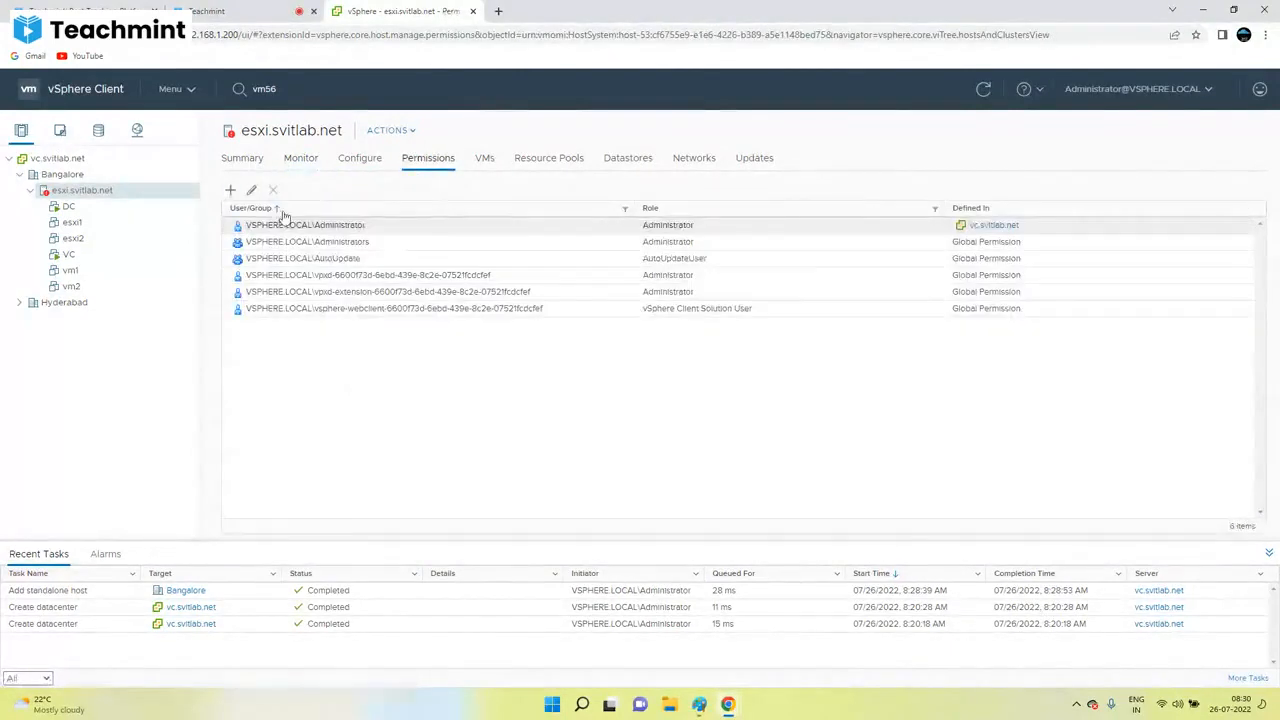
click(231, 190)
click(731, 491)
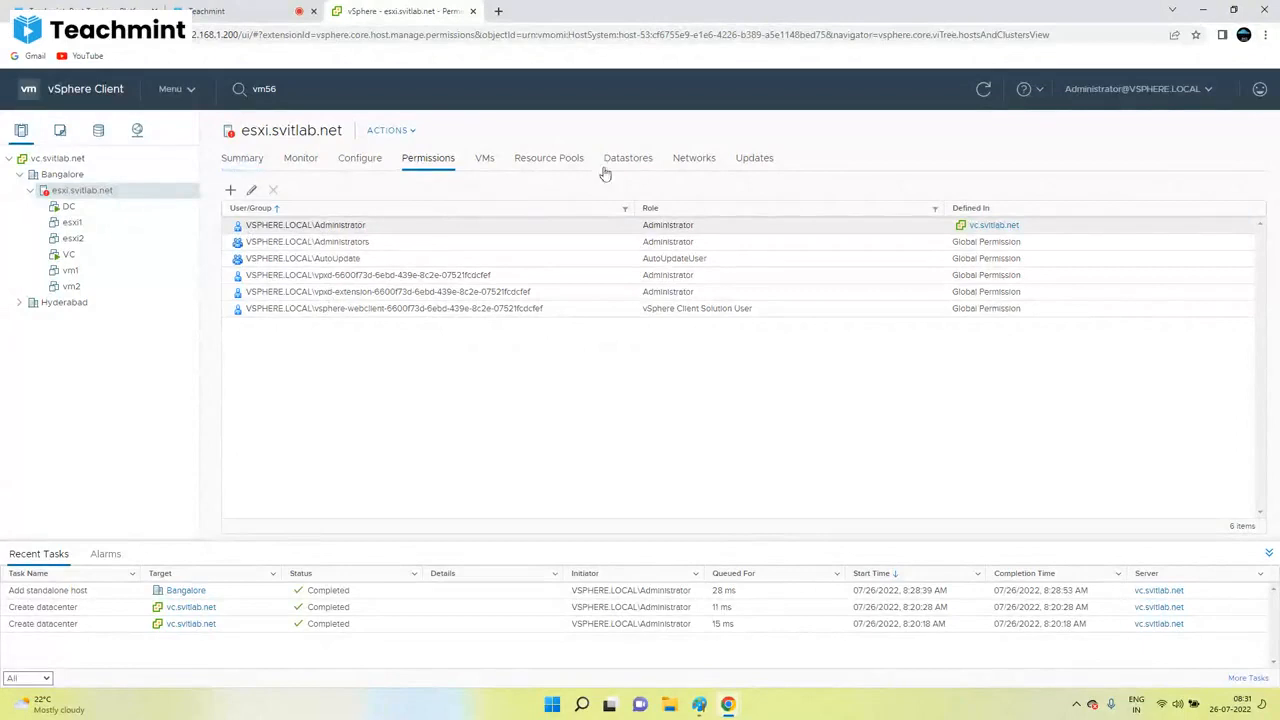
click(68, 206)
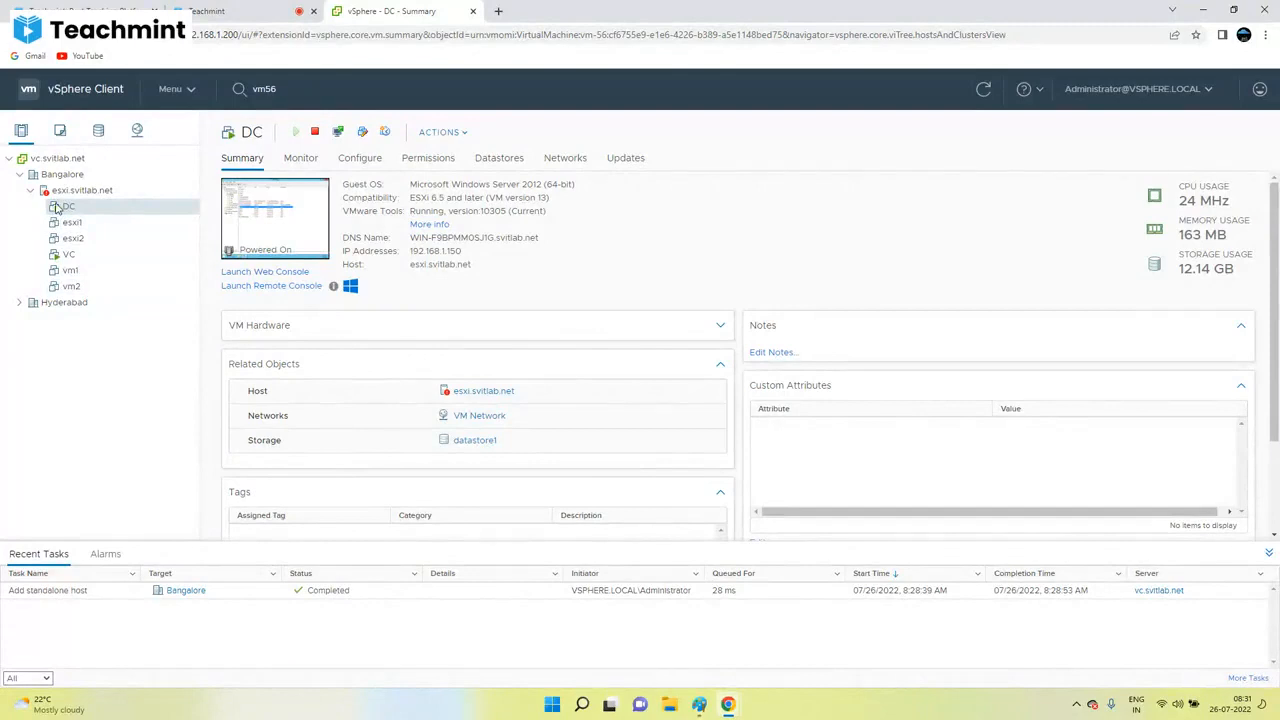
Step: Show the esxi1 summary (powered off ESXi 6.5 guest), briefly comparing it with esxi2
click(64, 224)
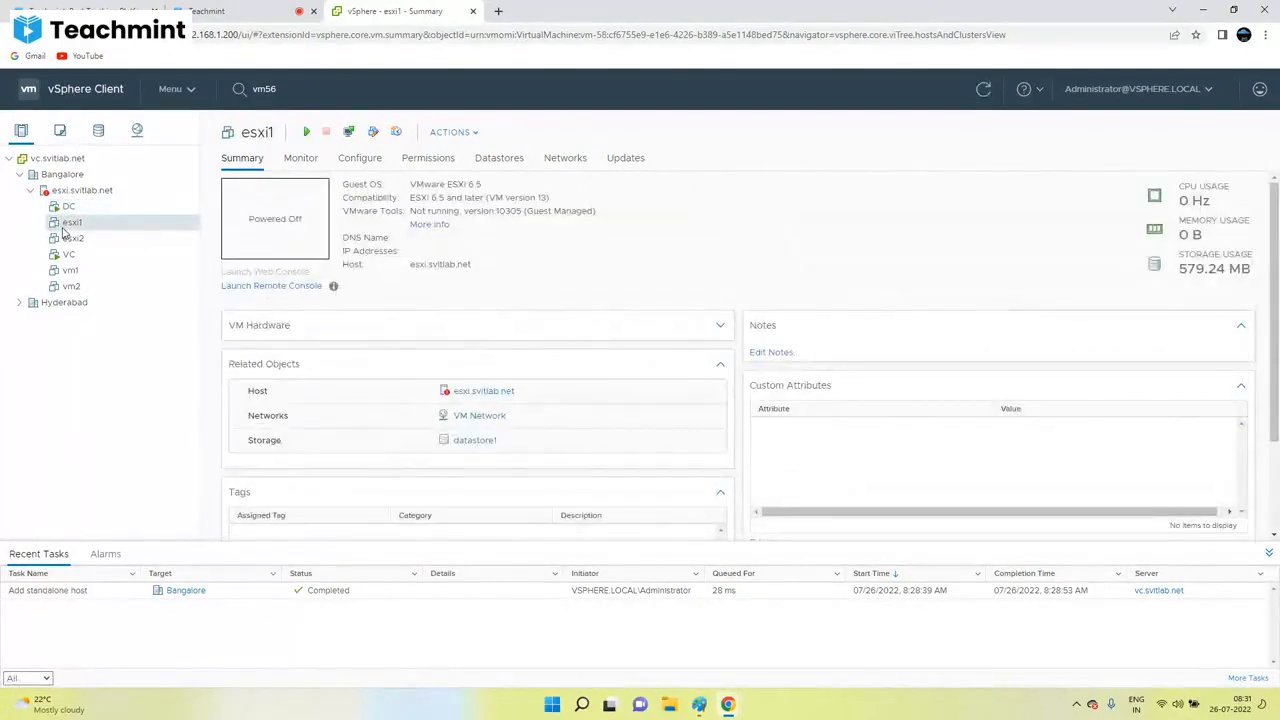
triple_click(258, 219)
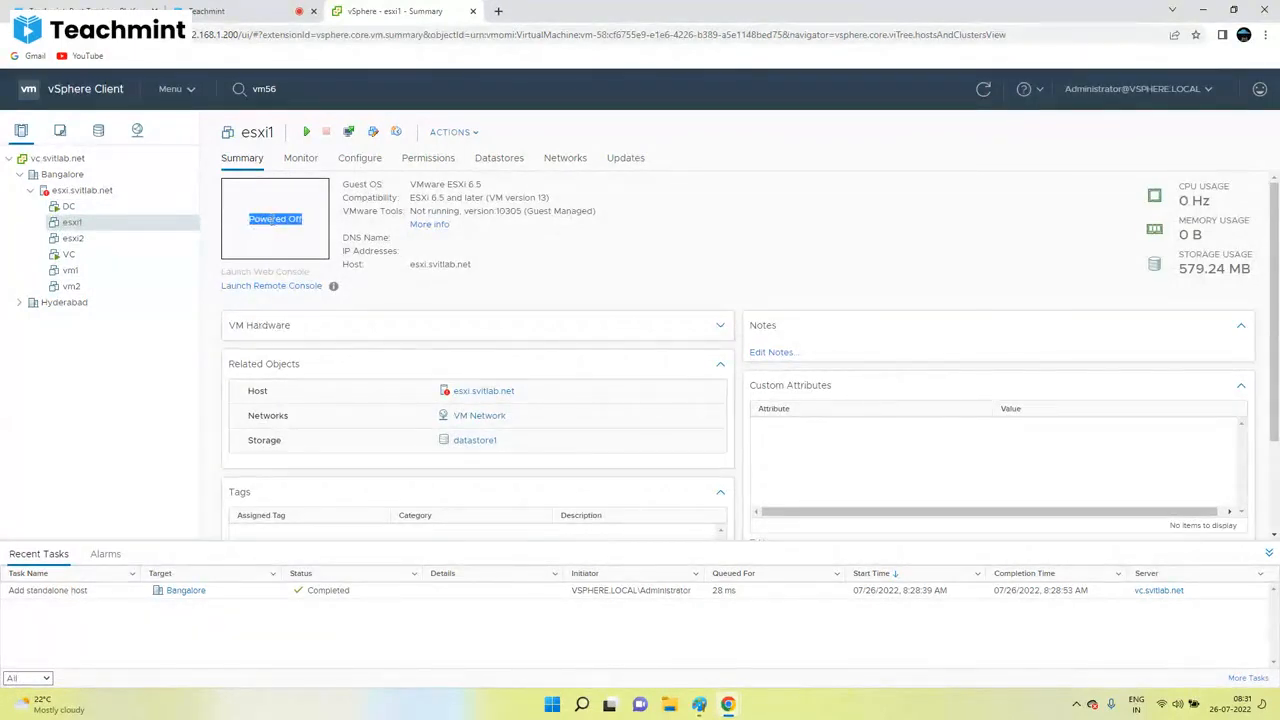
click(108, 239)
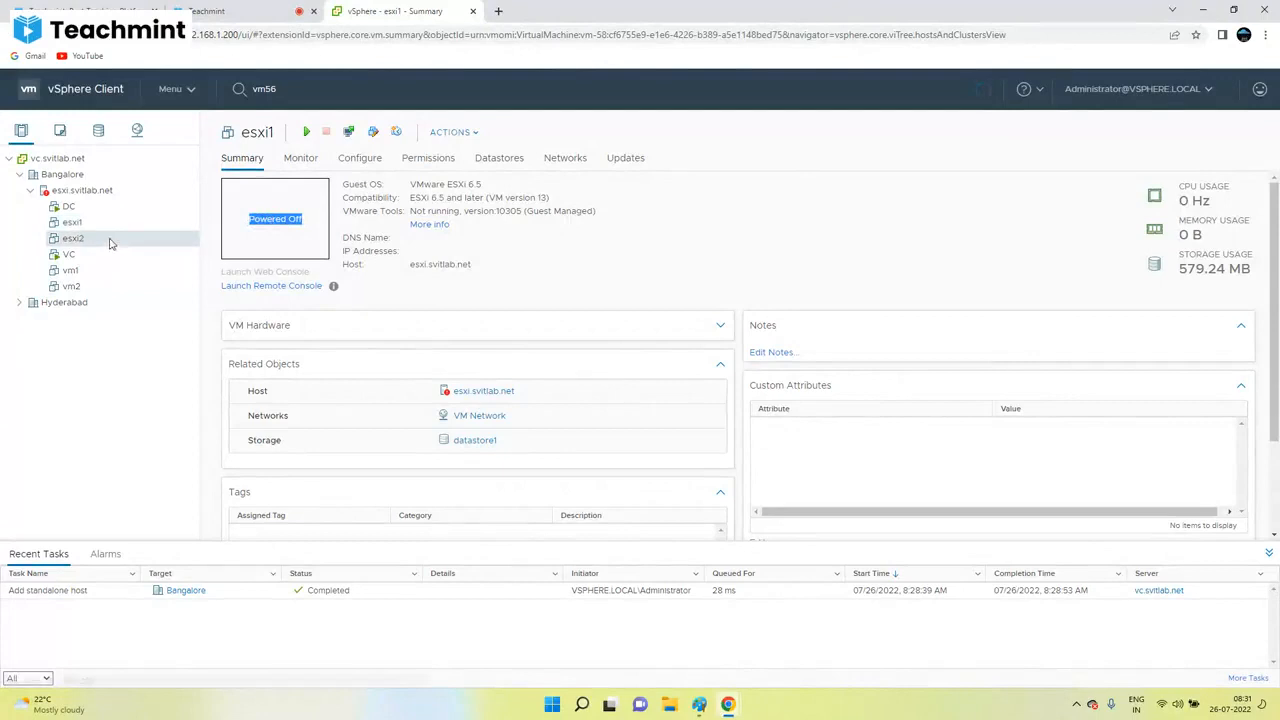
click(64, 223)
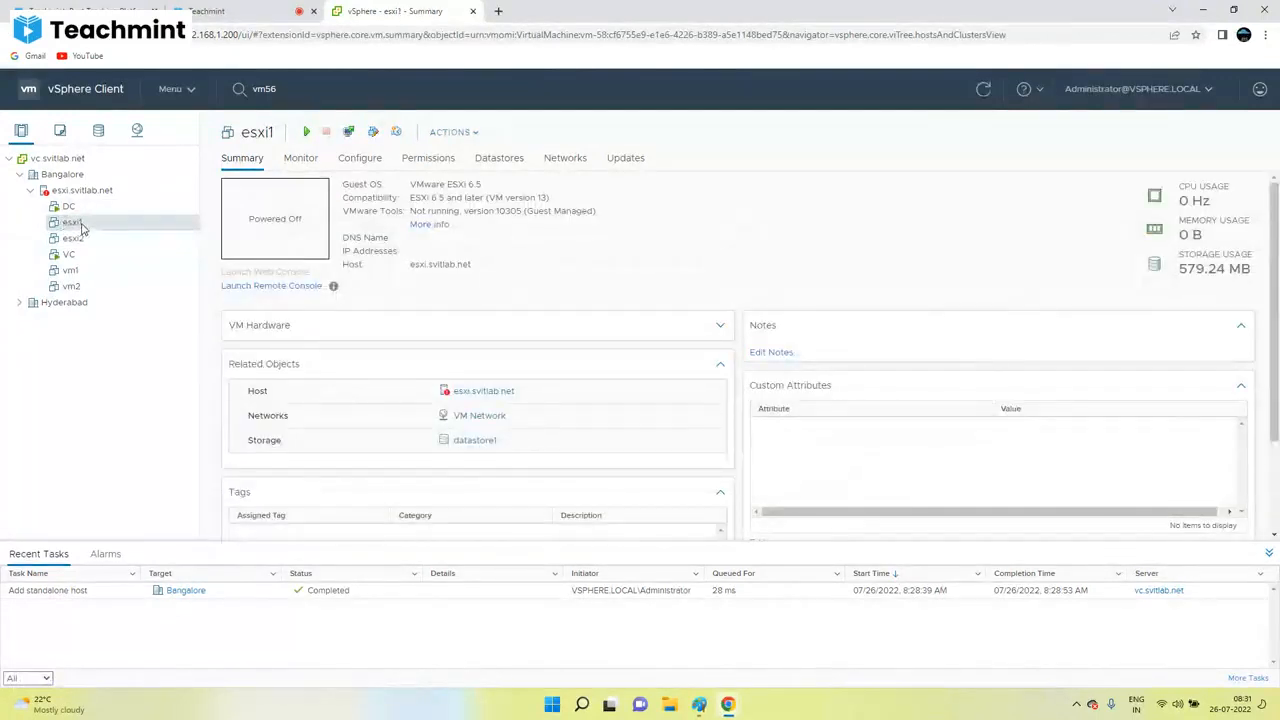
Step: Bring up the esxi1 virtual machine's Actions context menu
right_click(75, 226)
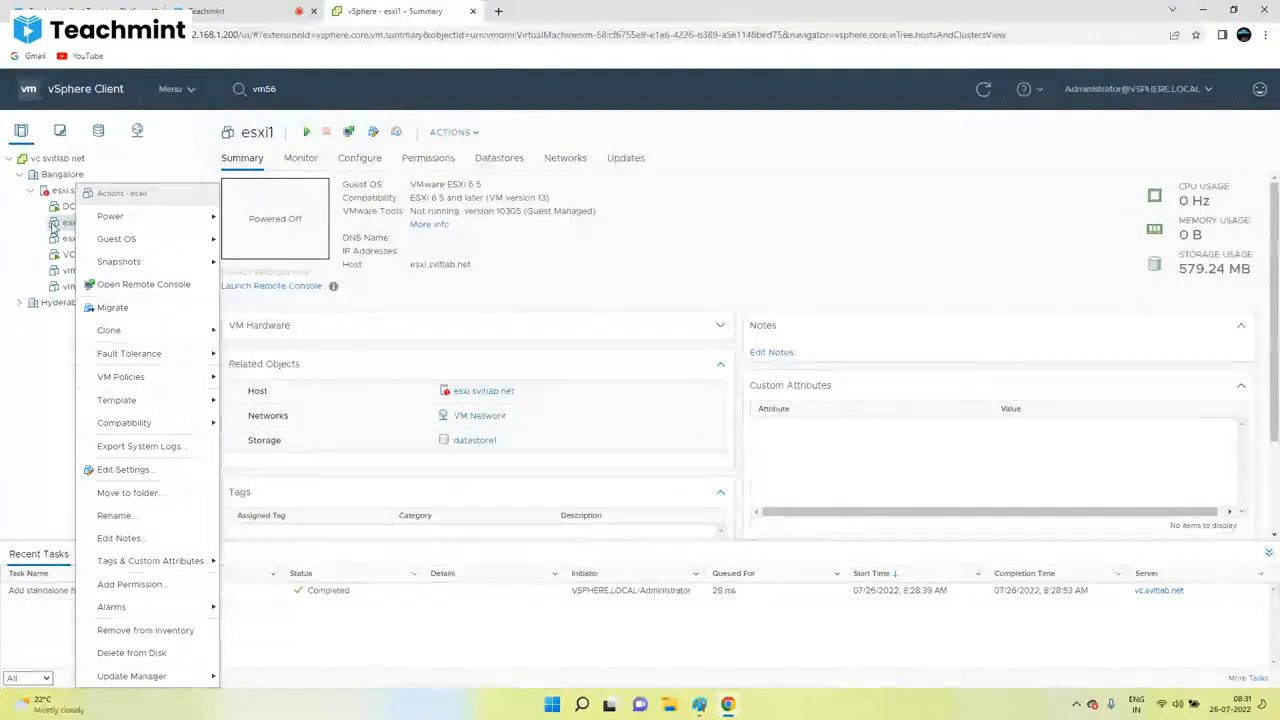
key(Escape)
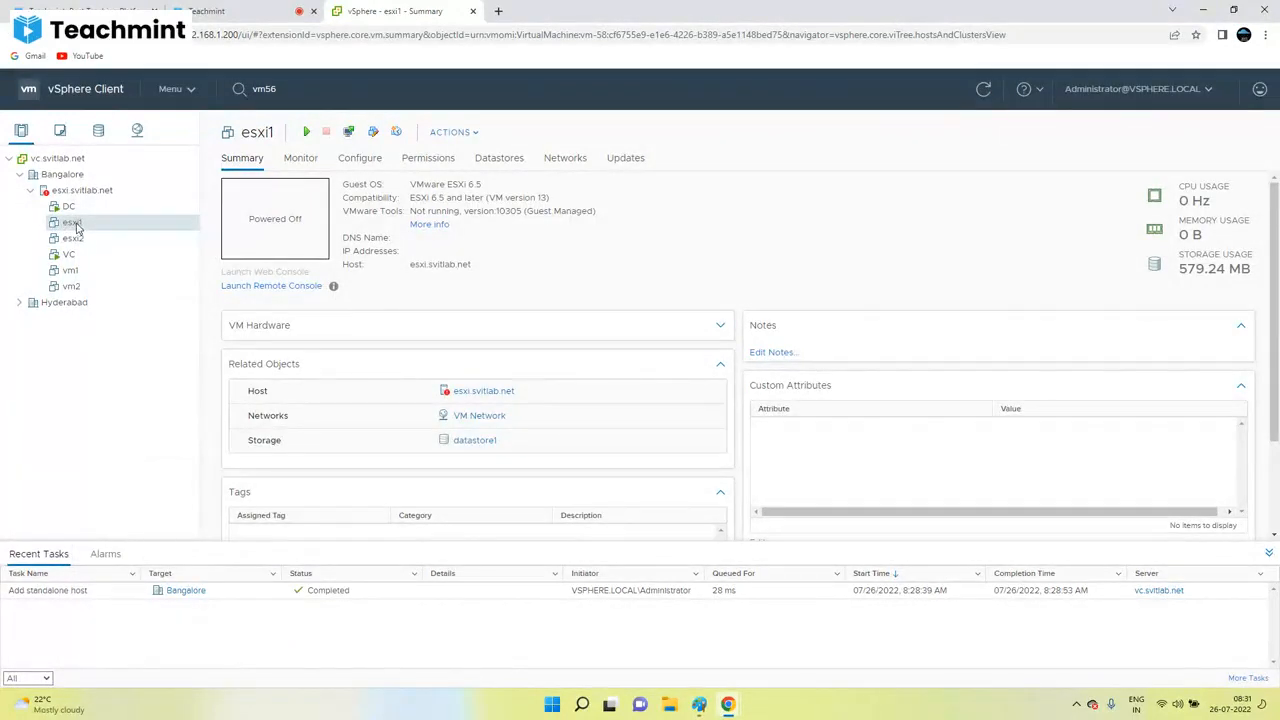
right_click(75, 227)
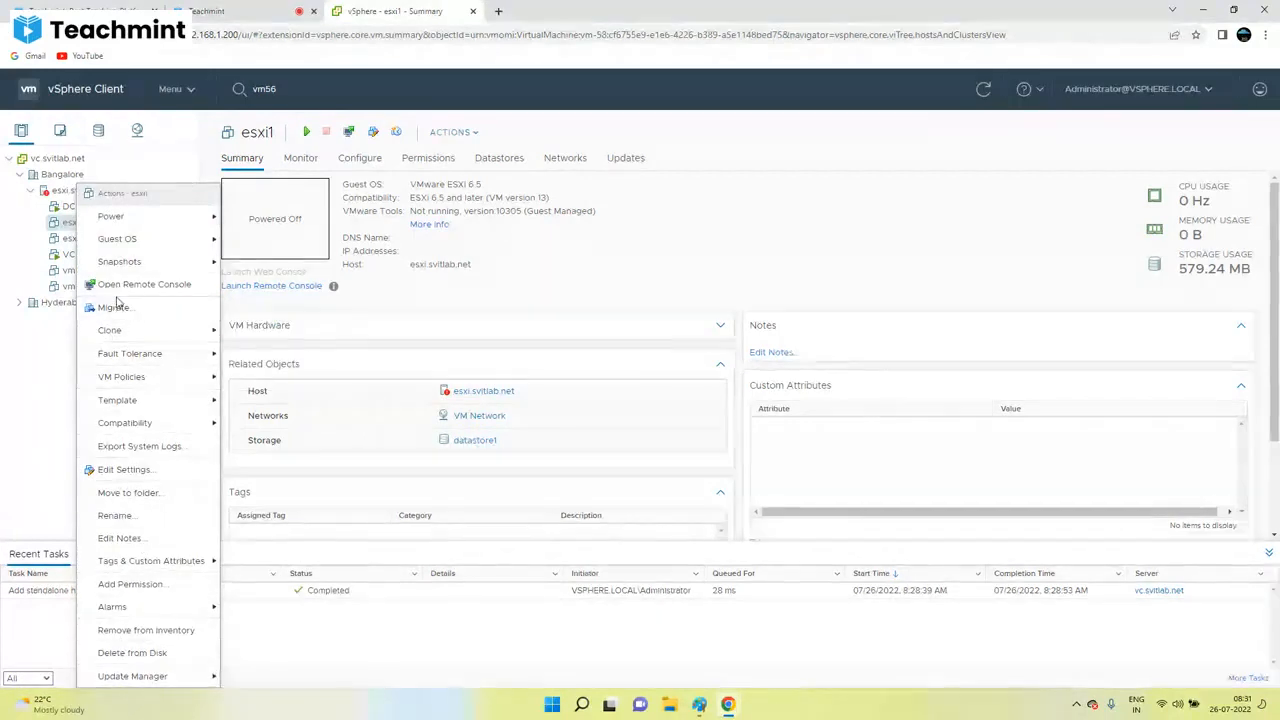
mouse_move(130, 412)
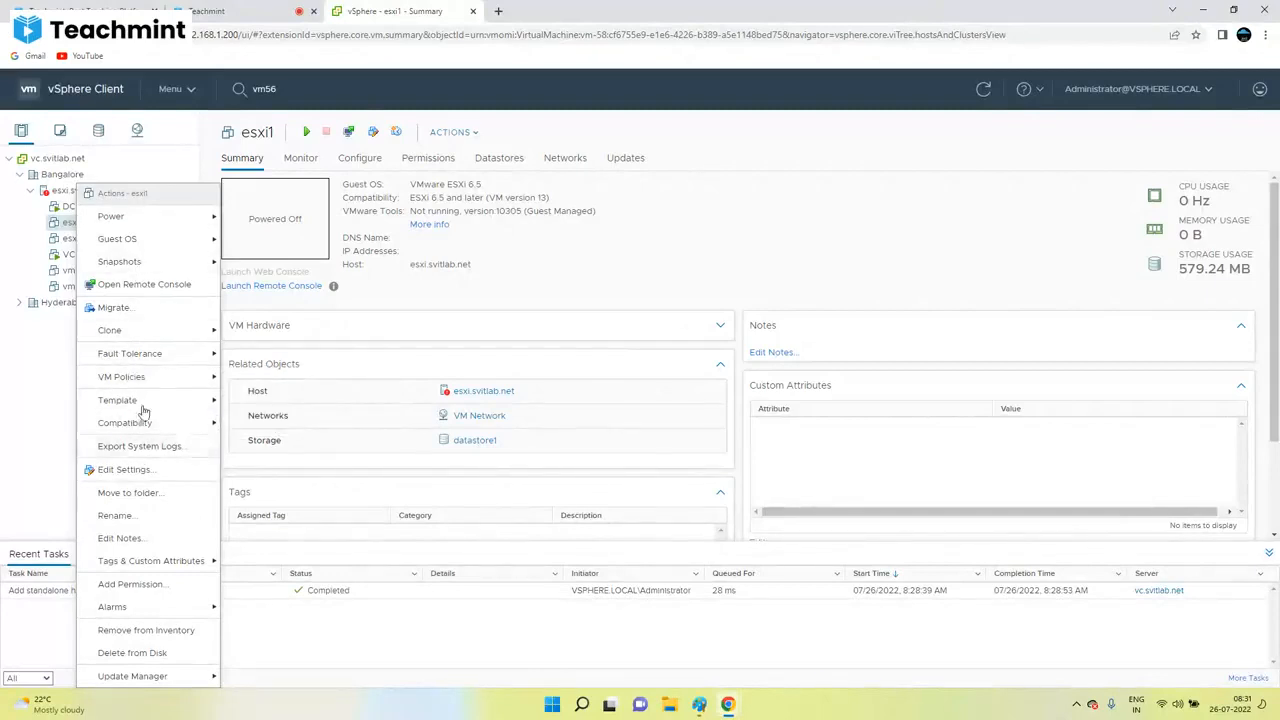
Step: Rename the esxi1 virtual machine to LAB-ESXi01
click(120, 516)
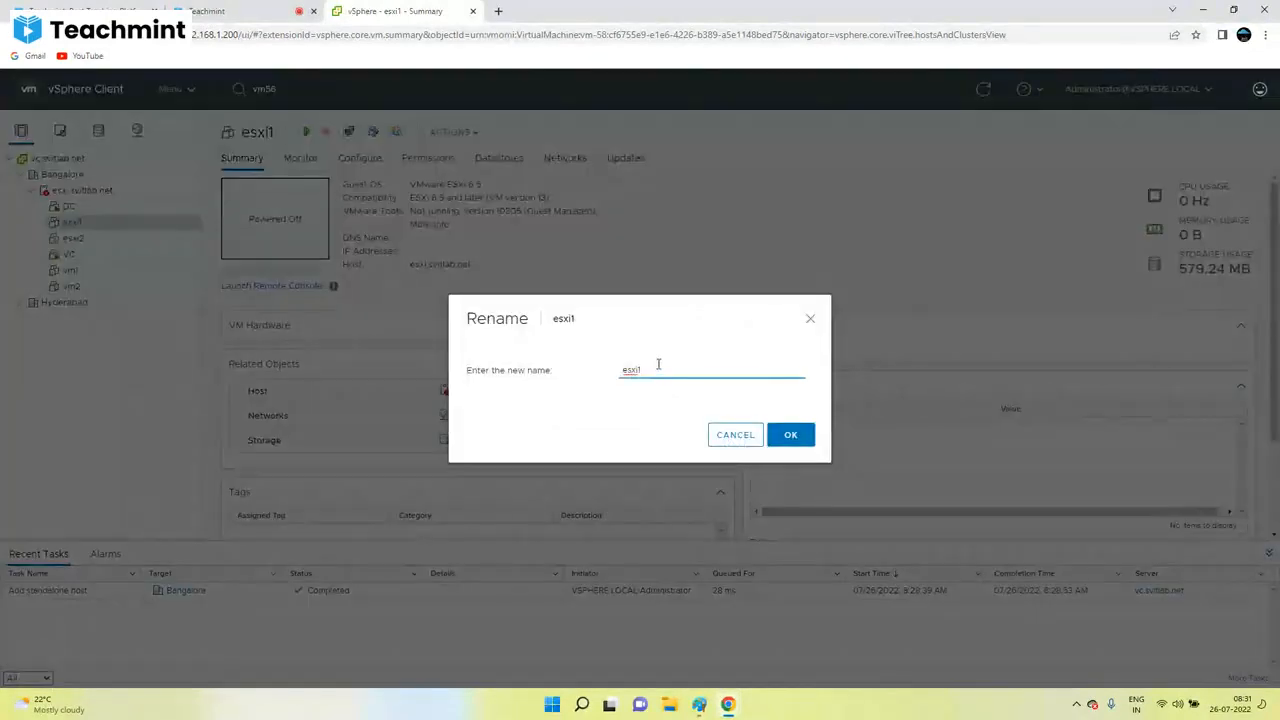
drag(657, 364, 609, 364)
text(LAB-ESXi01)
click(790, 434)
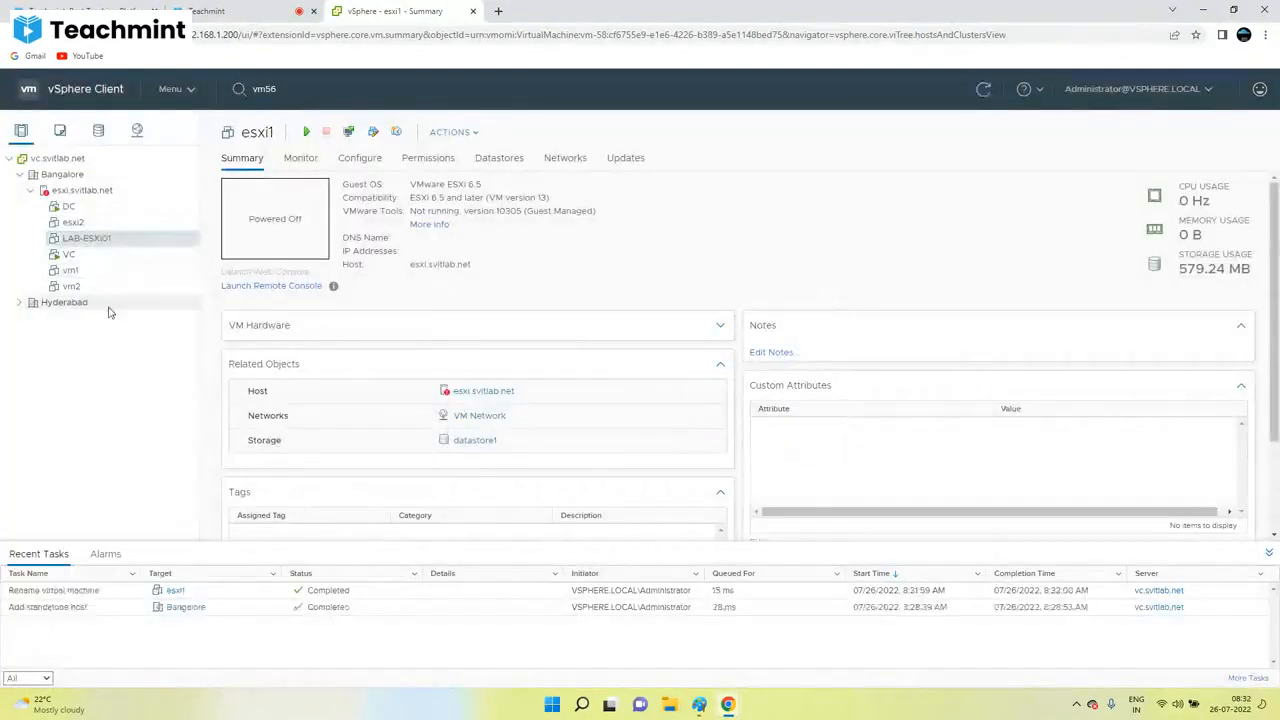
Step: Look over the DC, VC and LAB-ESXi01 summaries and explore LAB-ESXi01's Actions menu
right_click(95, 240)
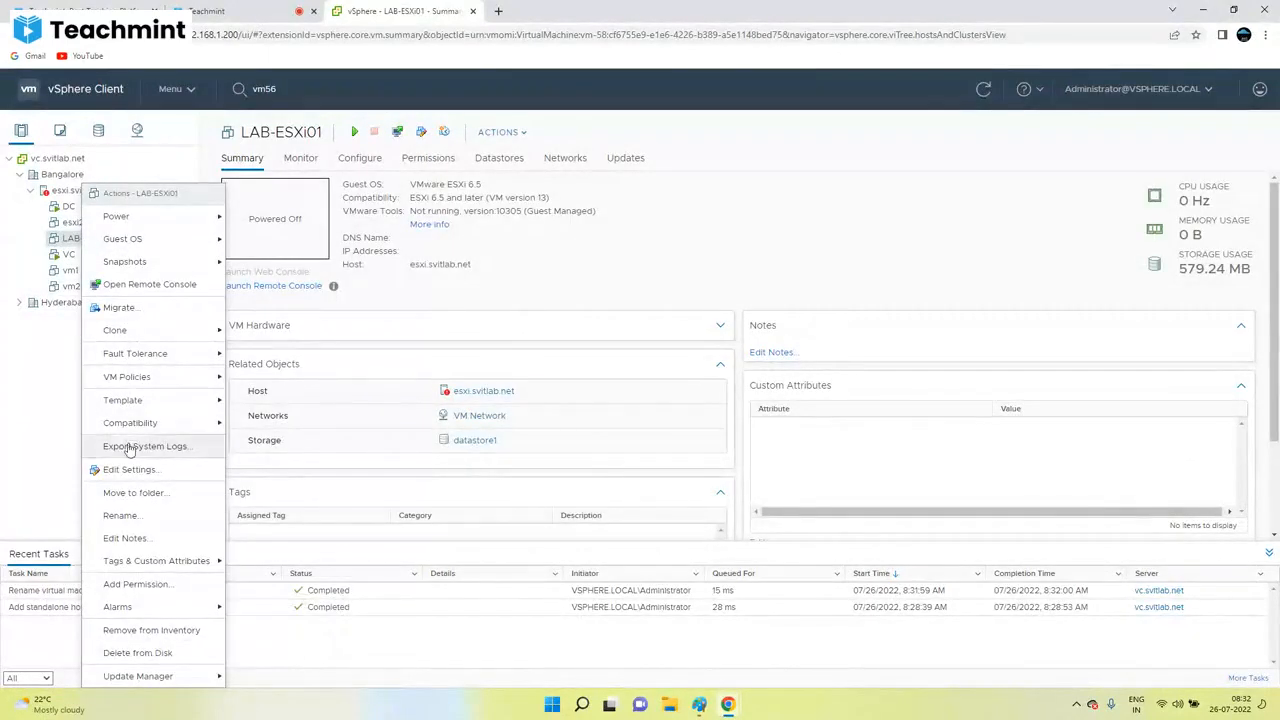
click(65, 206)
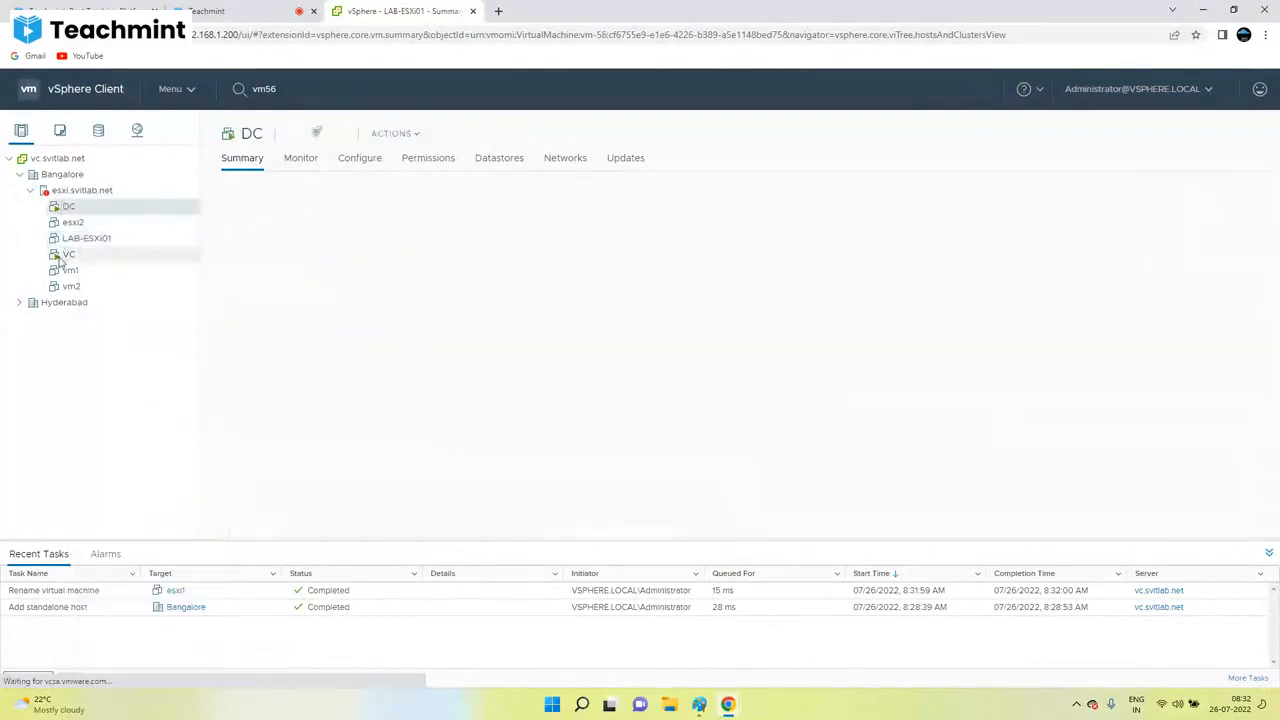
click(70, 254)
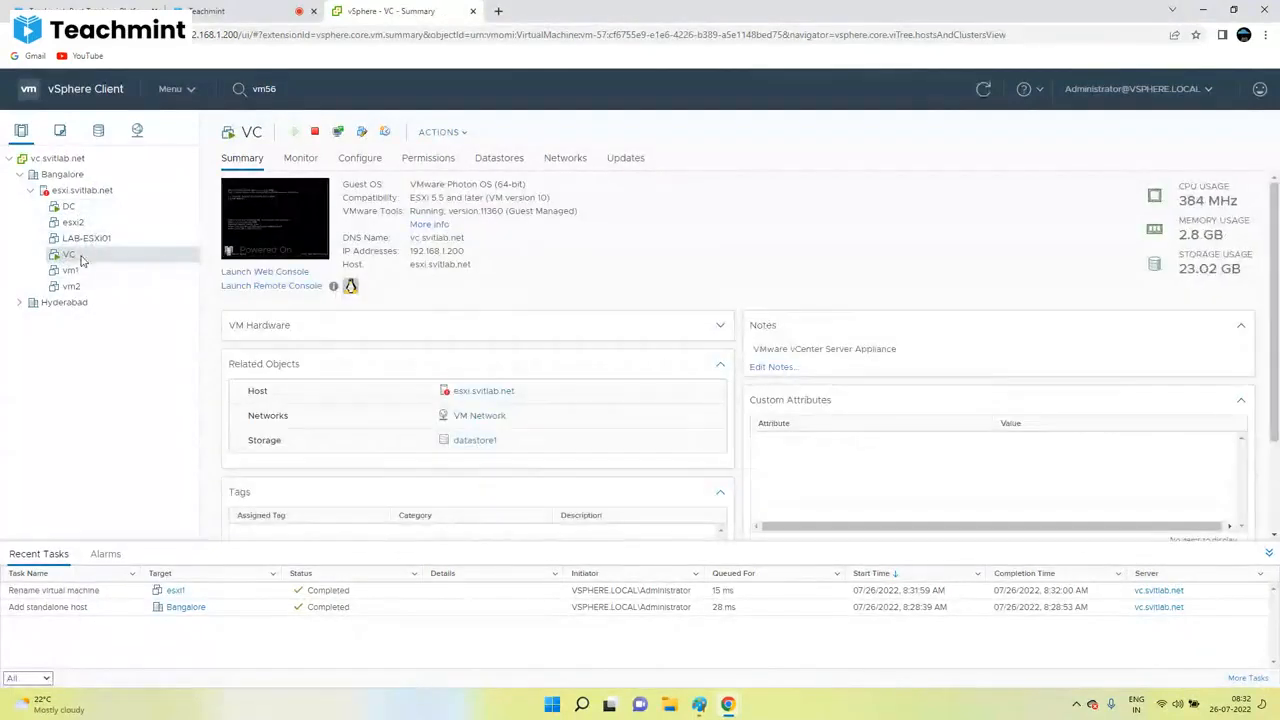
click(86, 239)
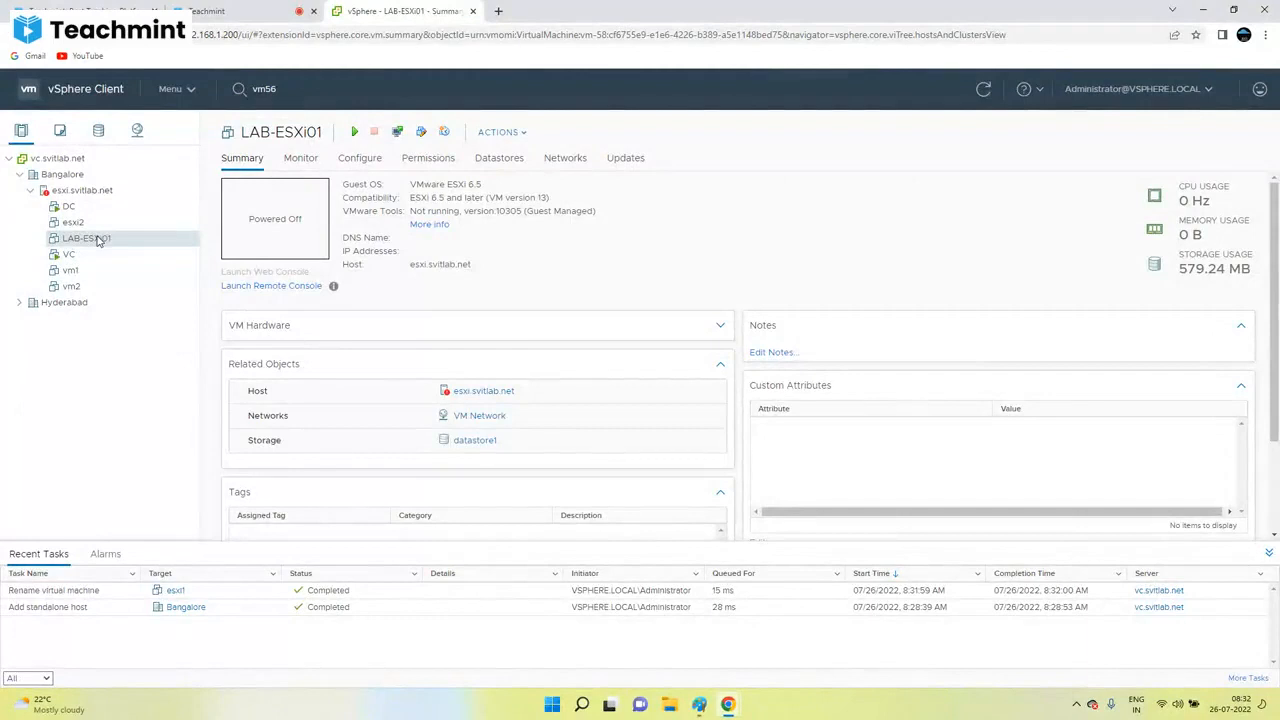
right_click(98, 240)
mouse_move(173, 227)
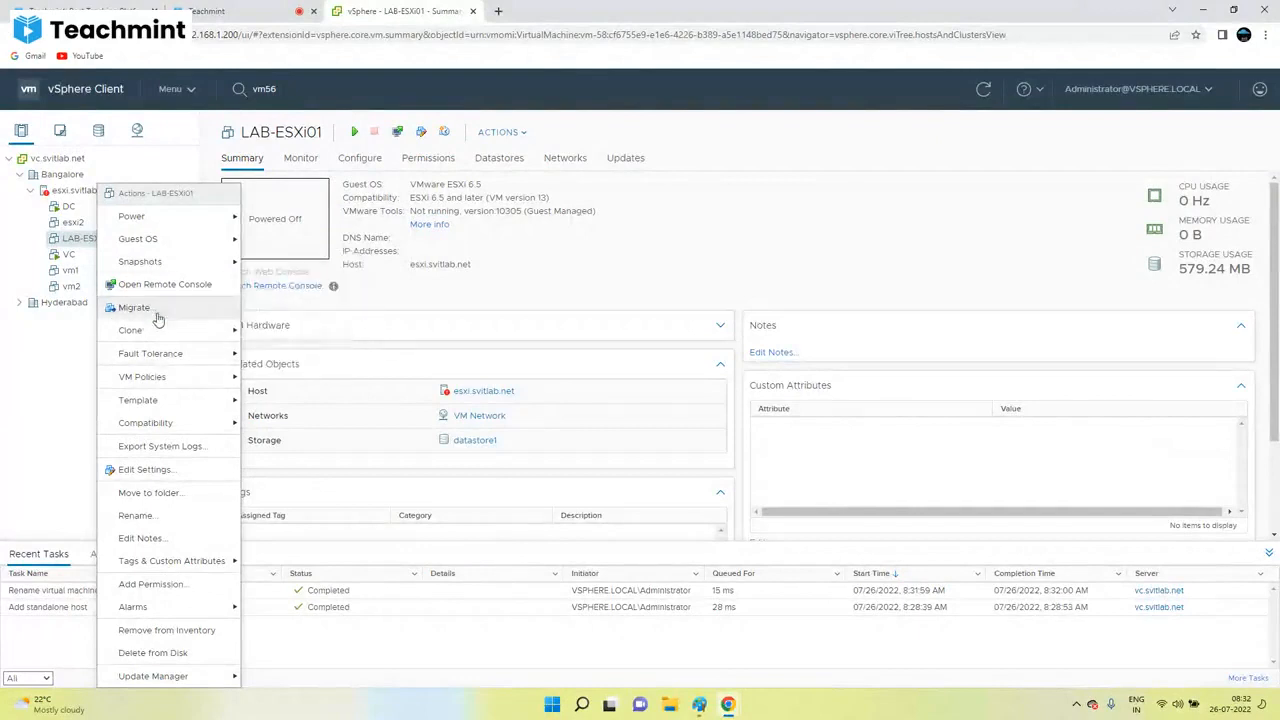
mouse_move(181, 342)
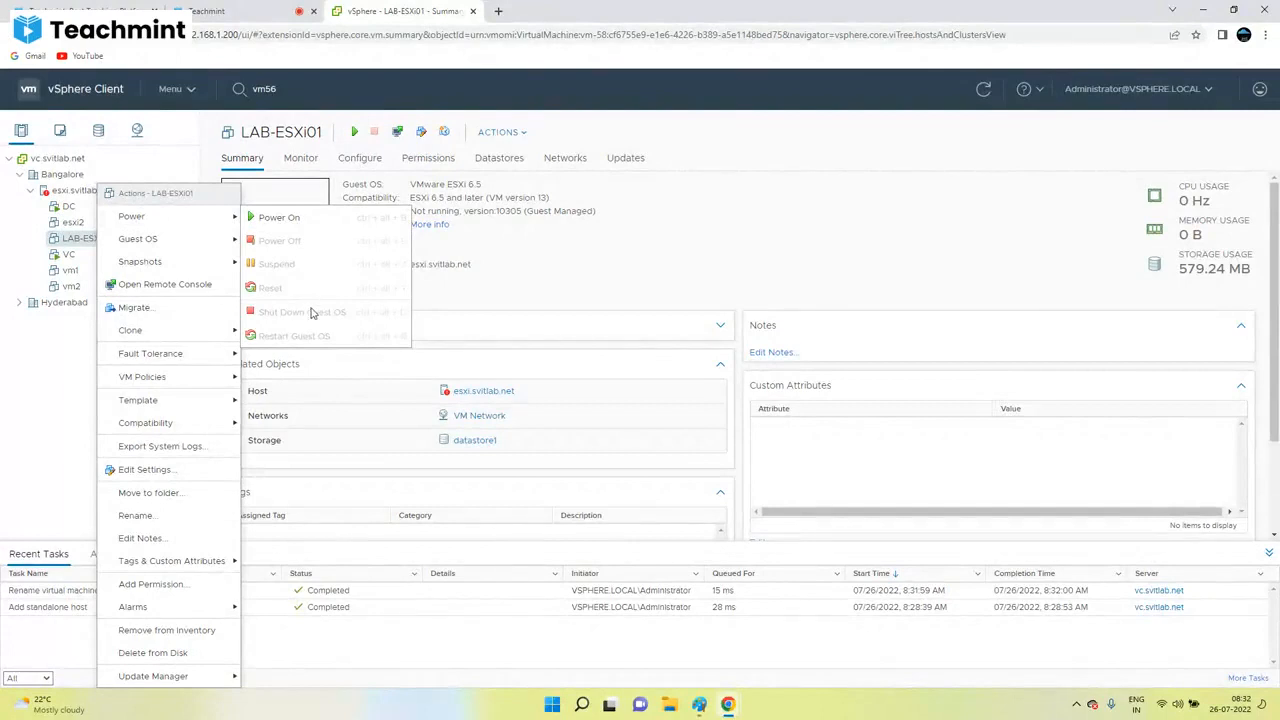
click(142, 242)
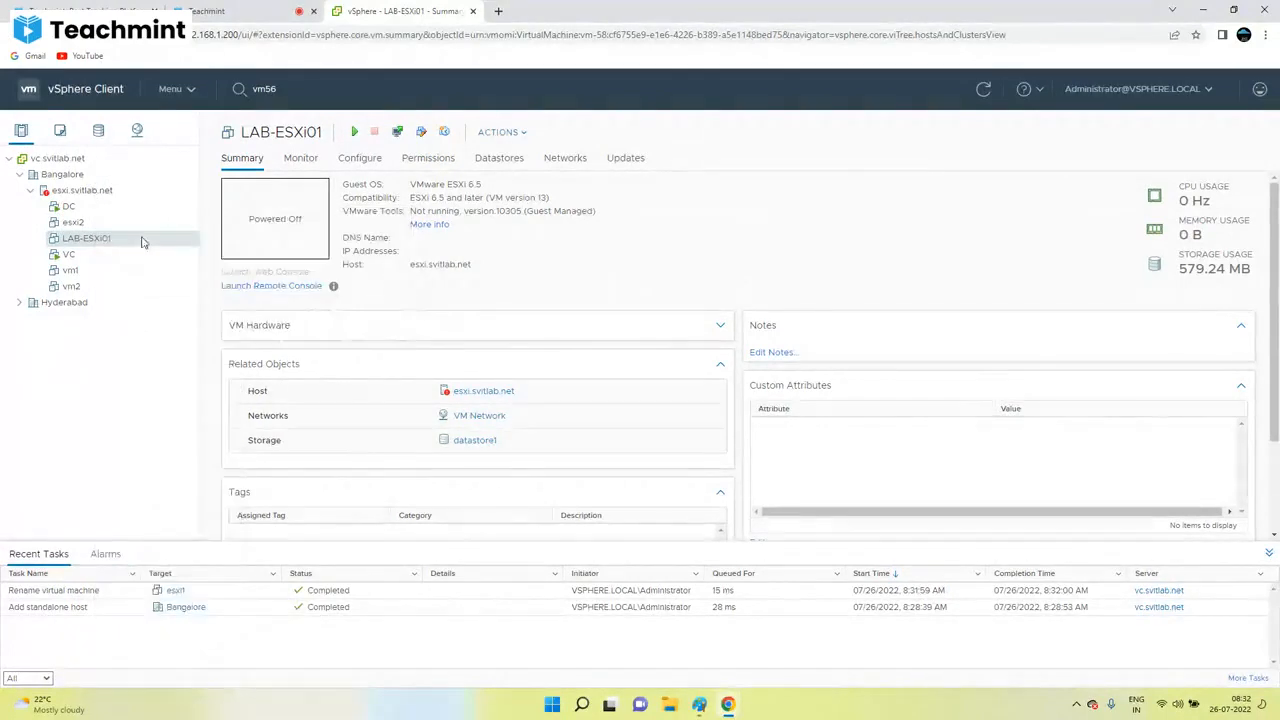
right_click(118, 242)
click(500, 132)
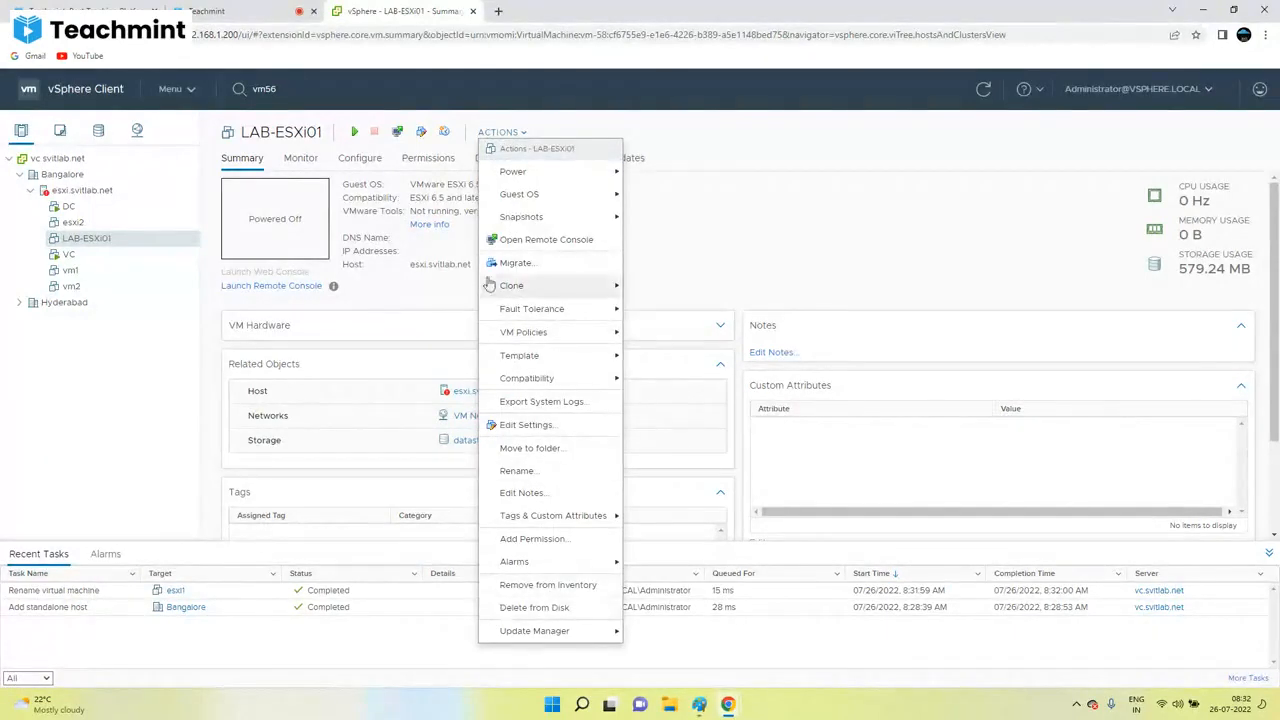
click(86, 244)
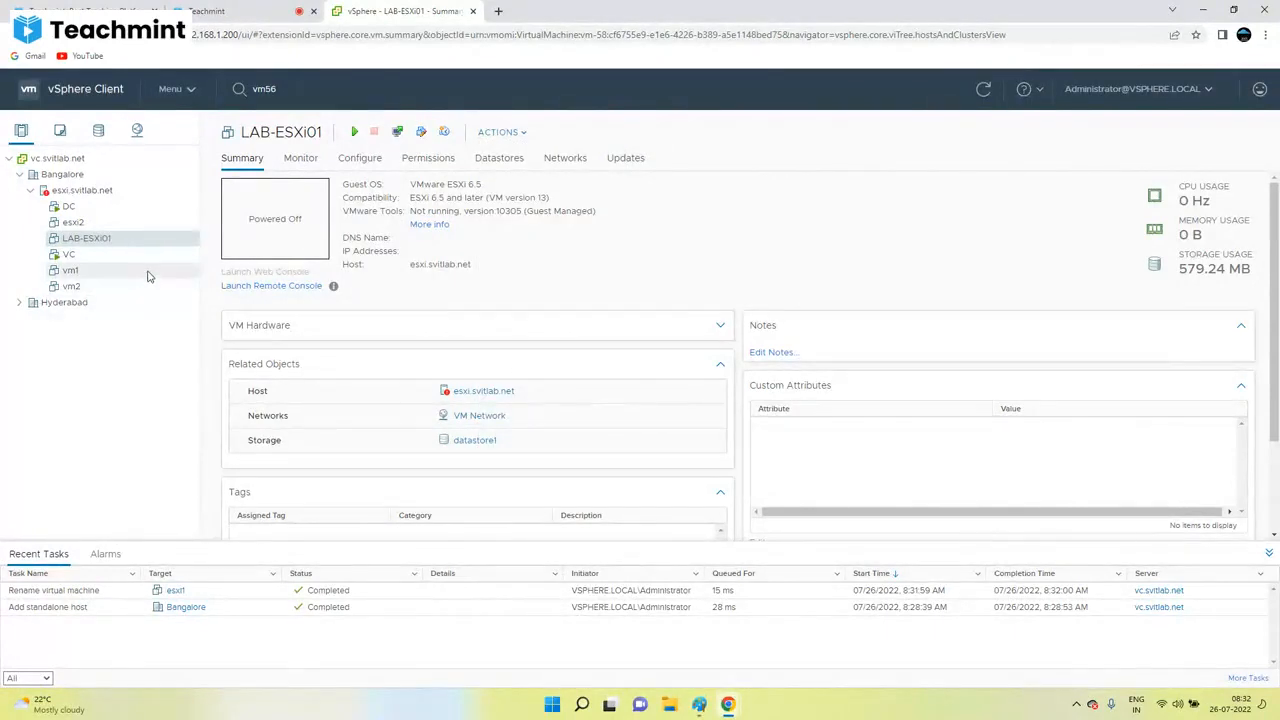
Step: Show esxi.svitlab.net's six permission entries, led by VSPHERE.LOCAL\Administrator as Administrator
right_click(70, 244)
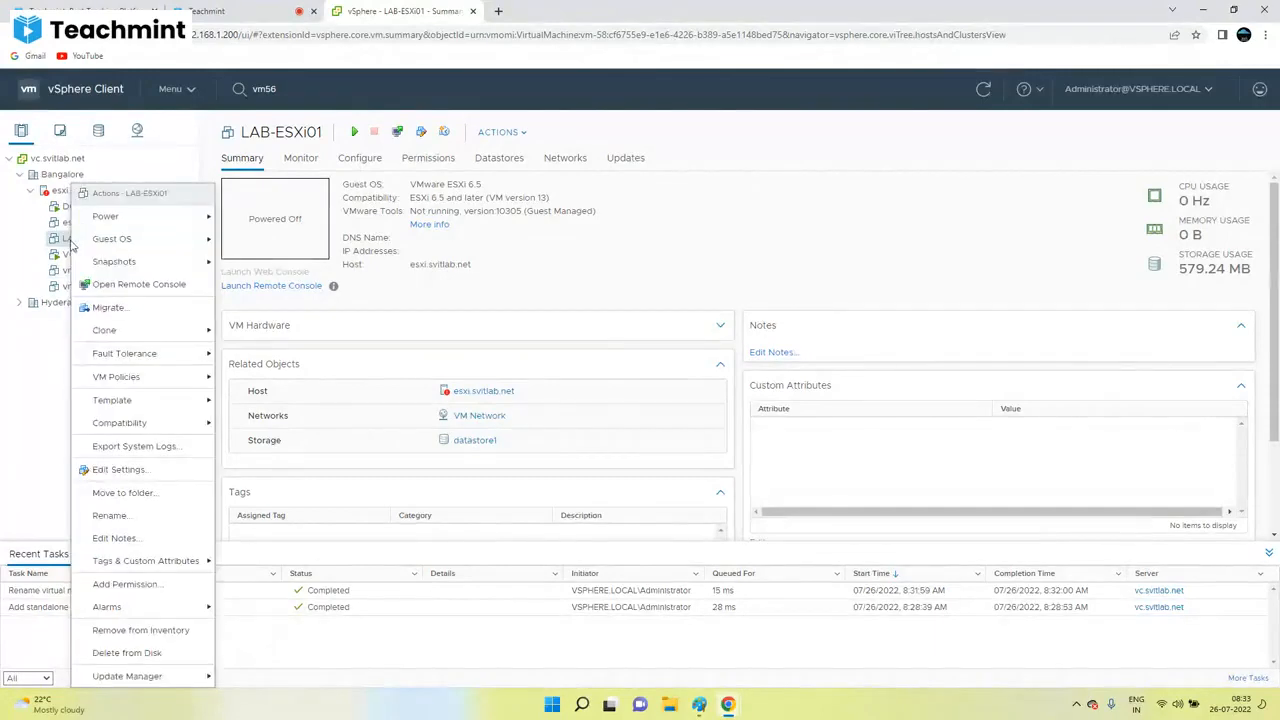
click(60, 191)
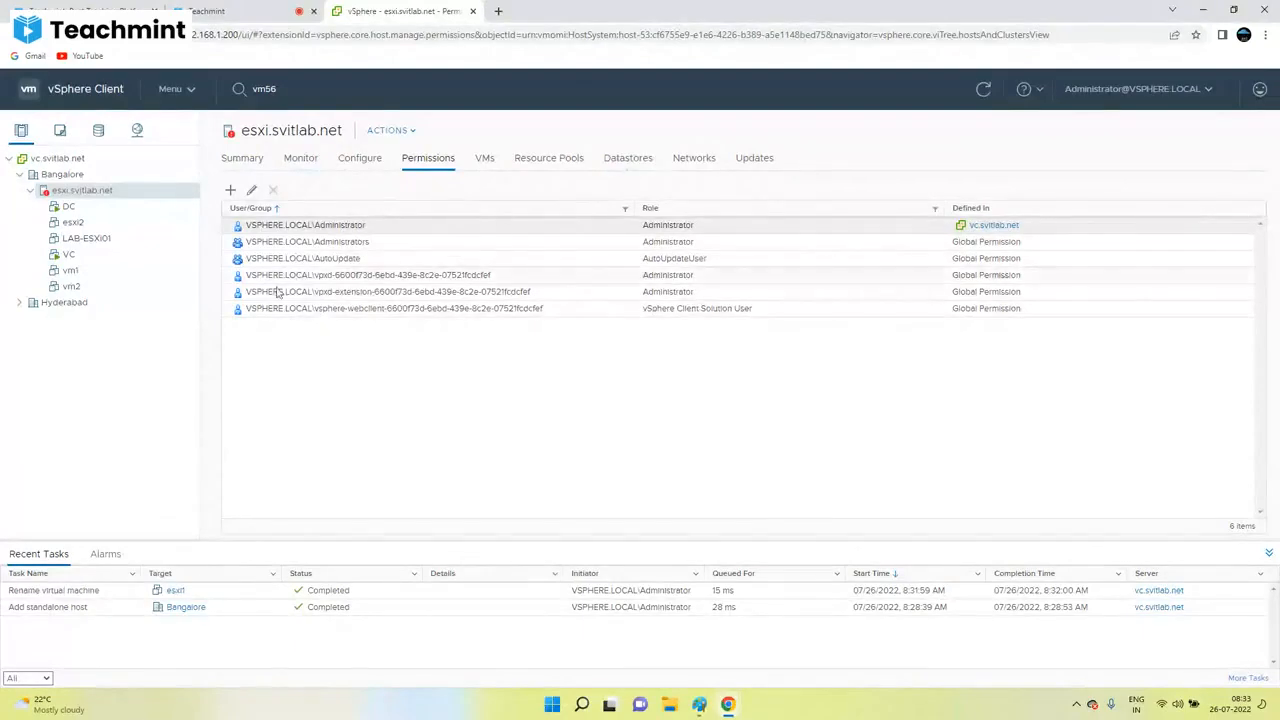
click(82, 240)
right_click(82, 242)
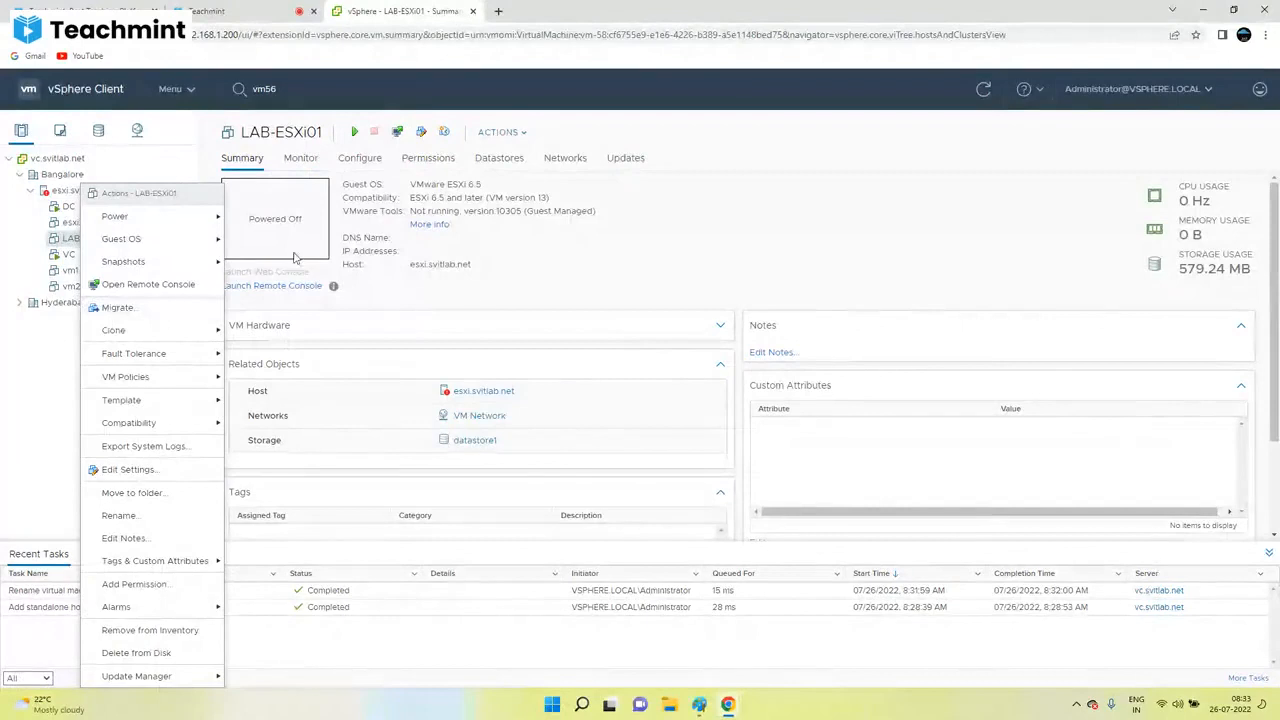
click(486, 298)
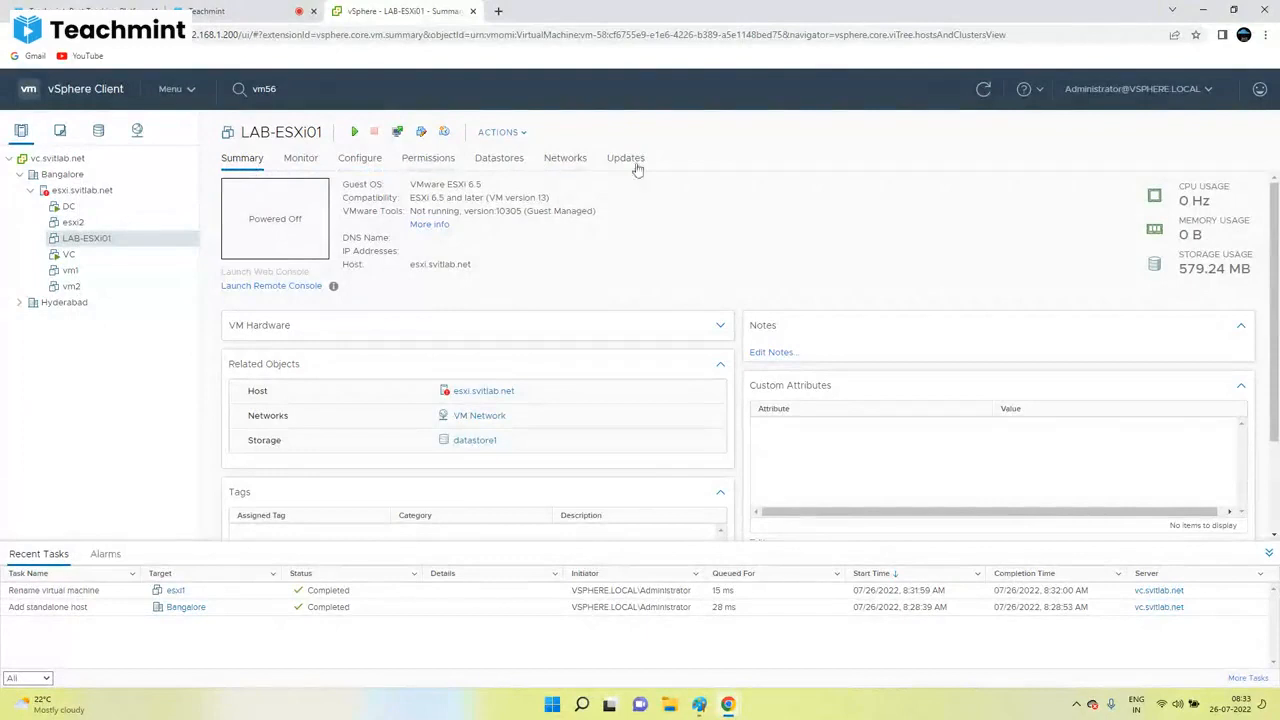
click(85, 190)
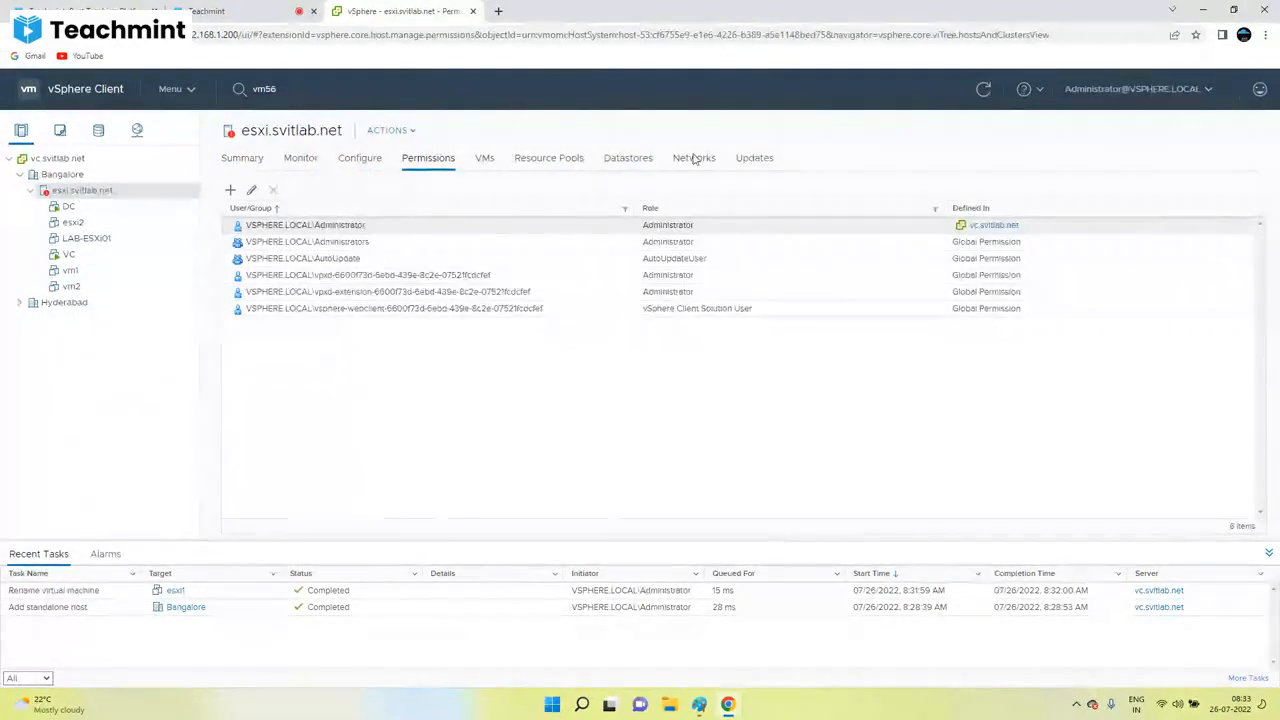
click(90, 238)
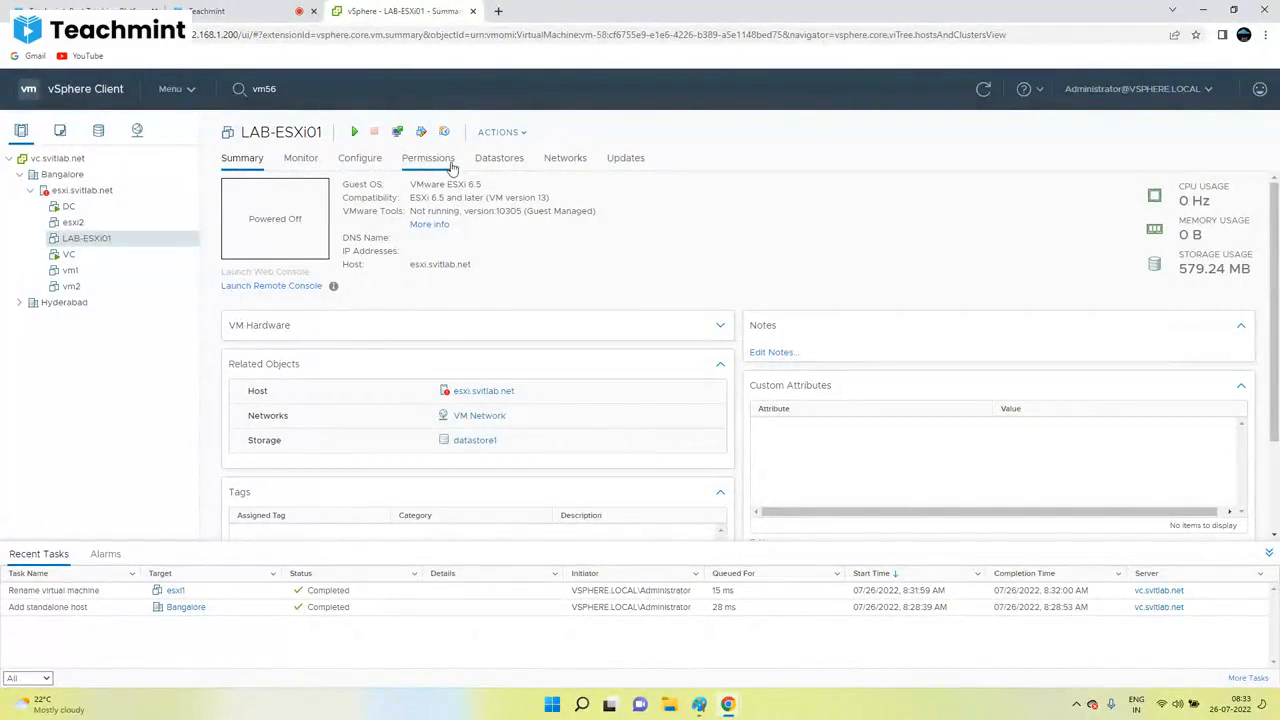
click(82, 190)
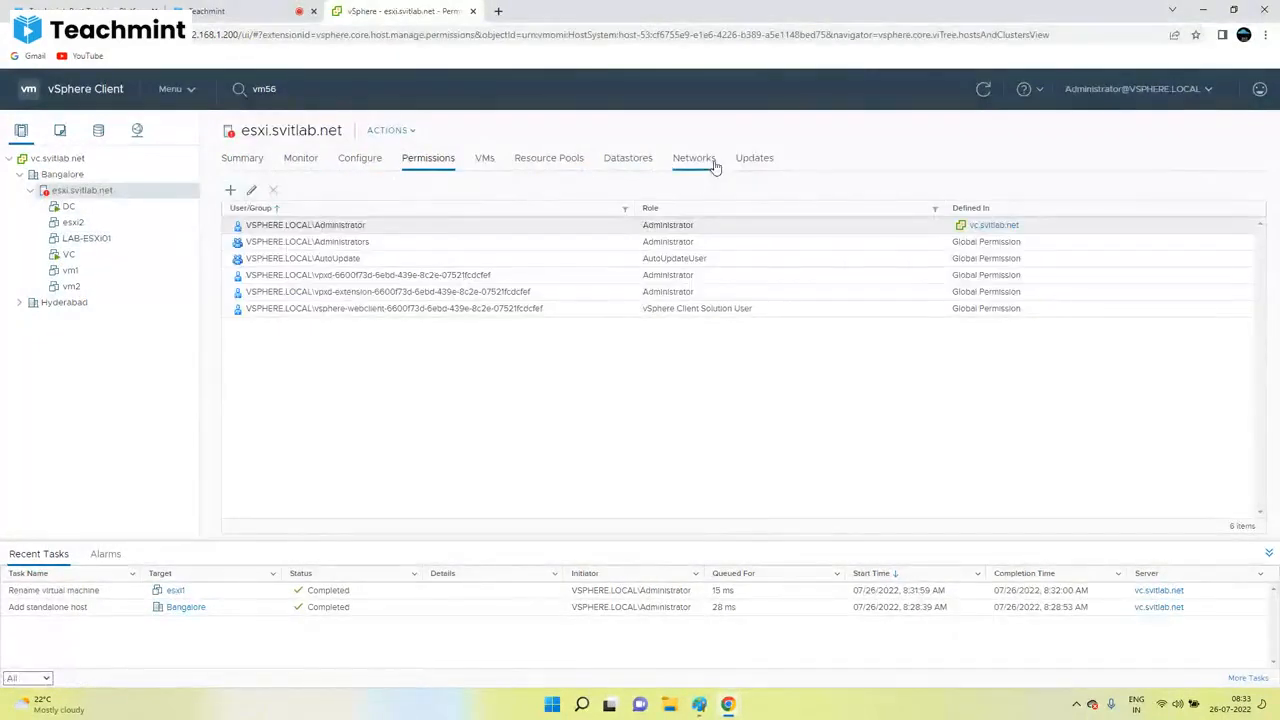
click(43, 177)
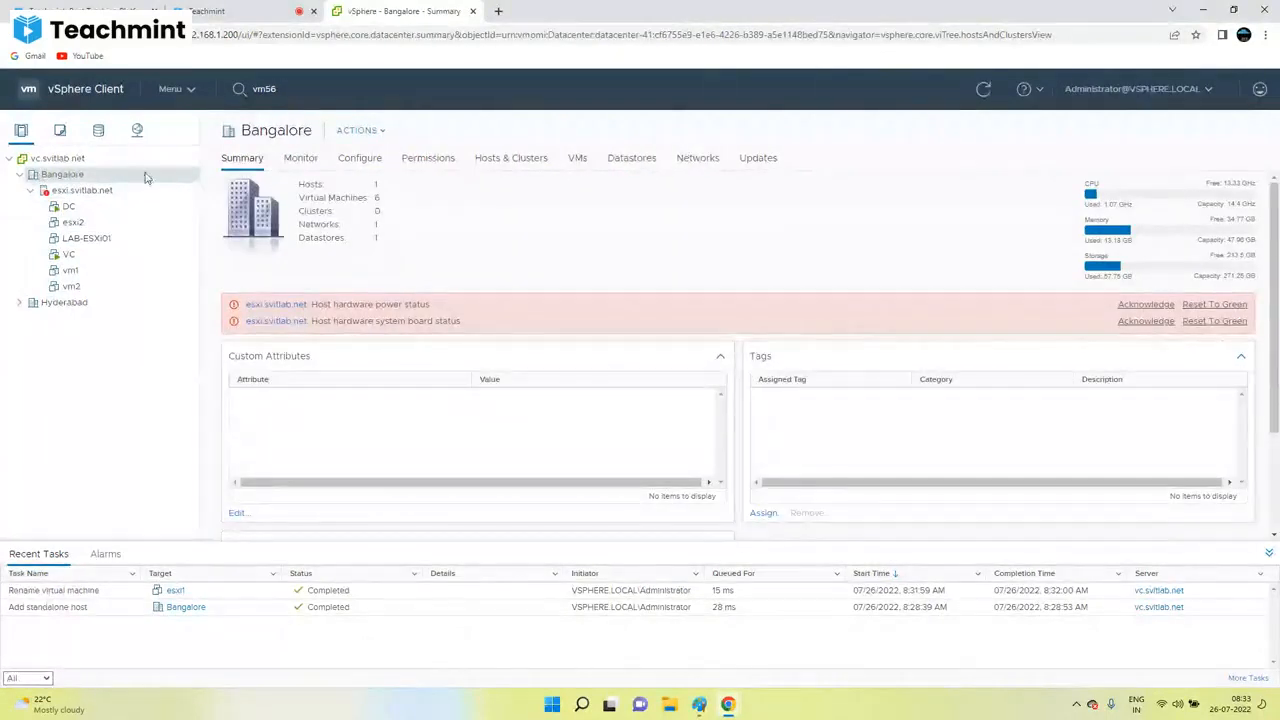
click(57, 158)
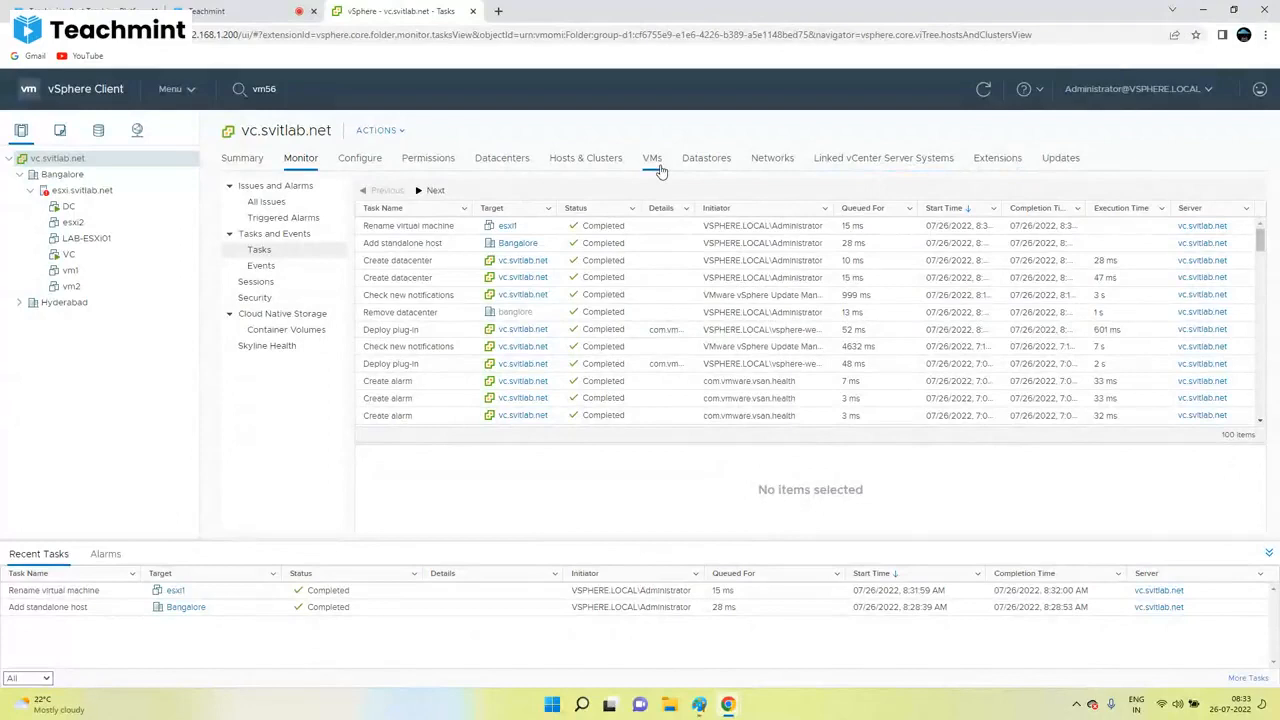
click(82, 190)
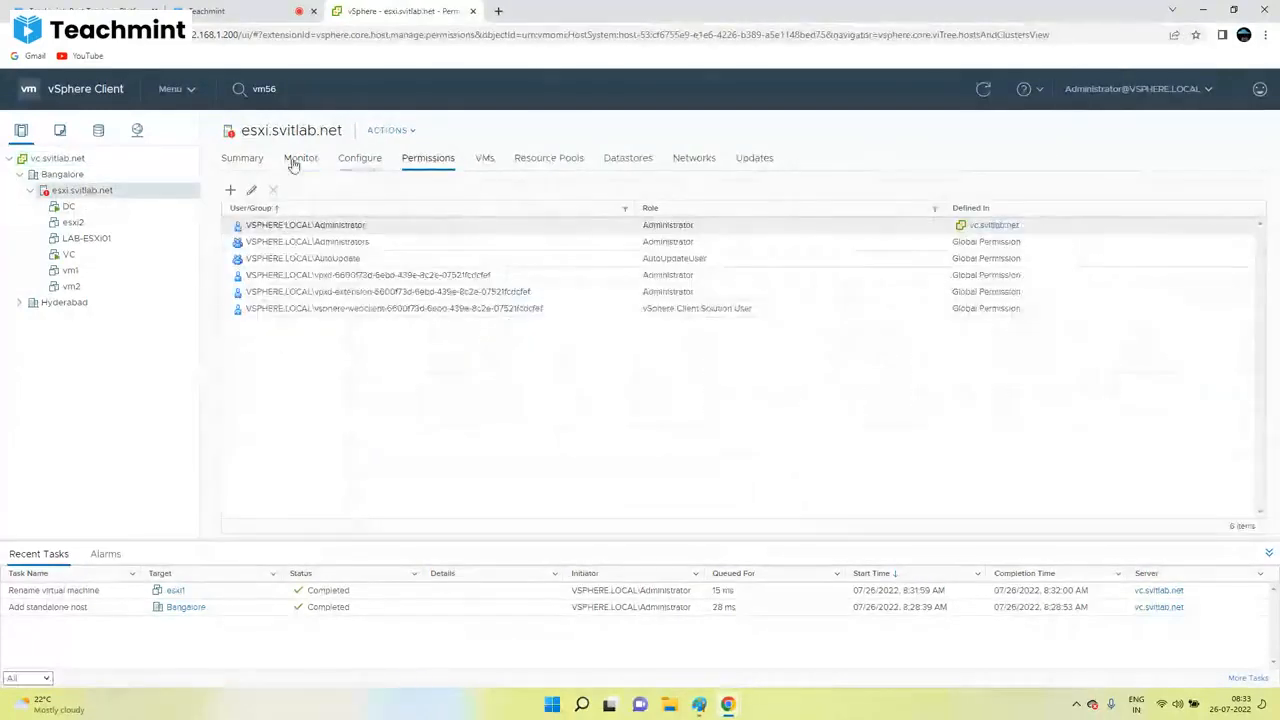
Step: Browse the host's Summary, Monitor, Configure, Datastores, Networks and Resource Pools tabs
click(360, 162)
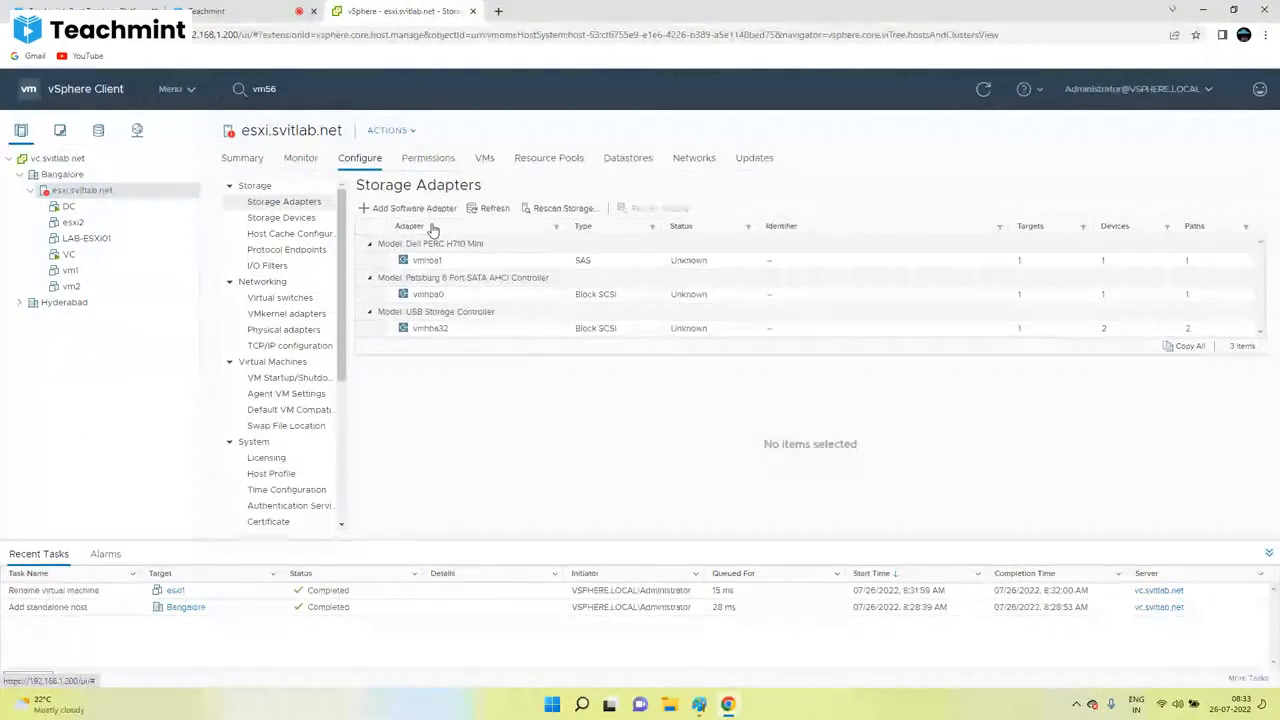
click(249, 162)
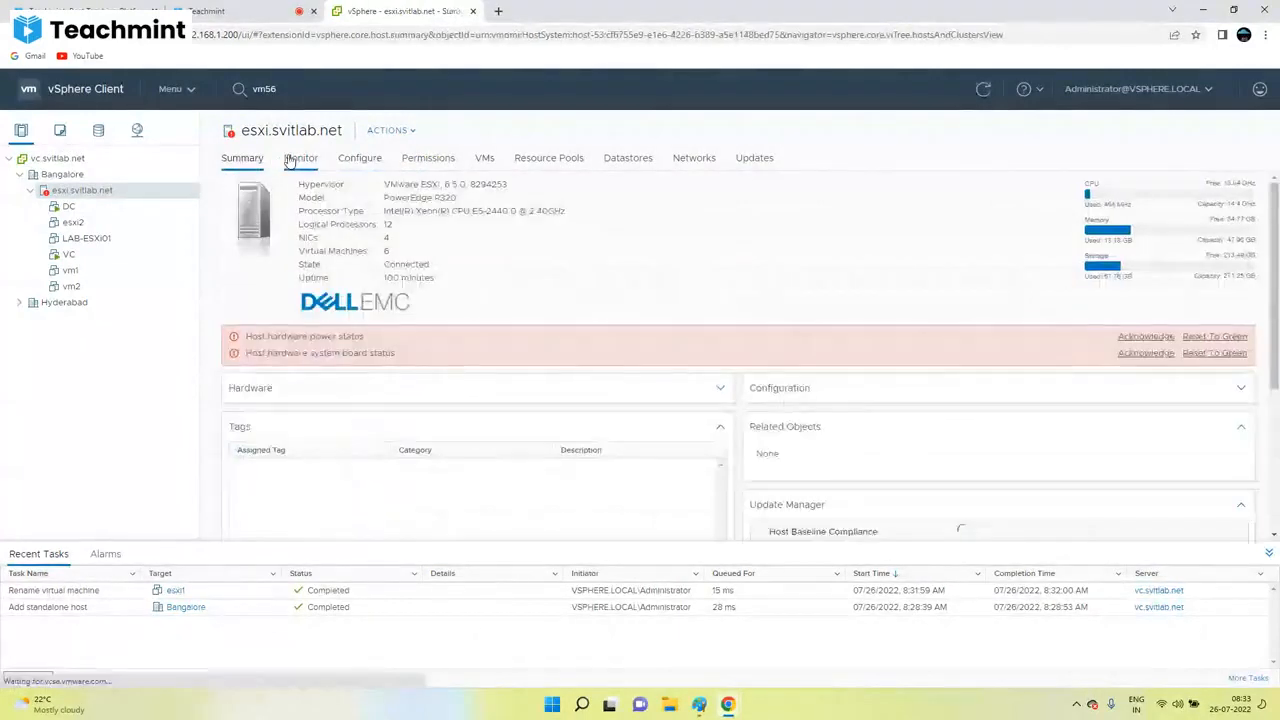
click(292, 162)
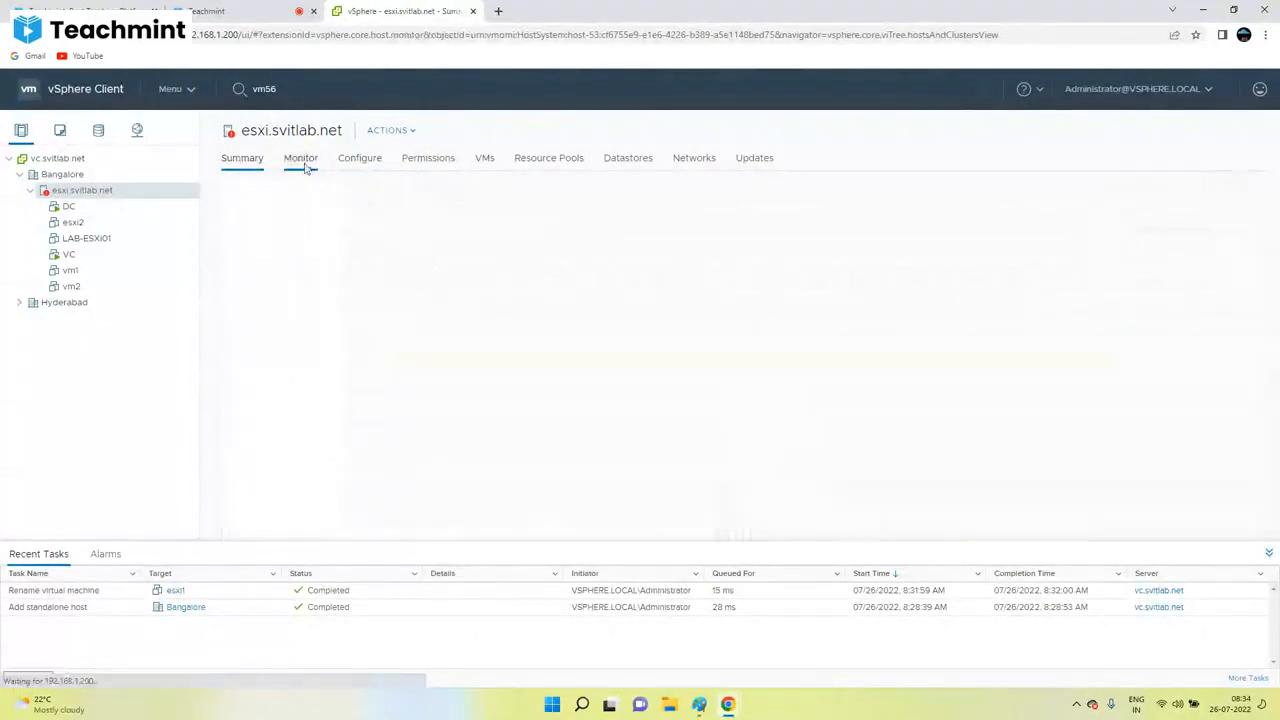
click(380, 162)
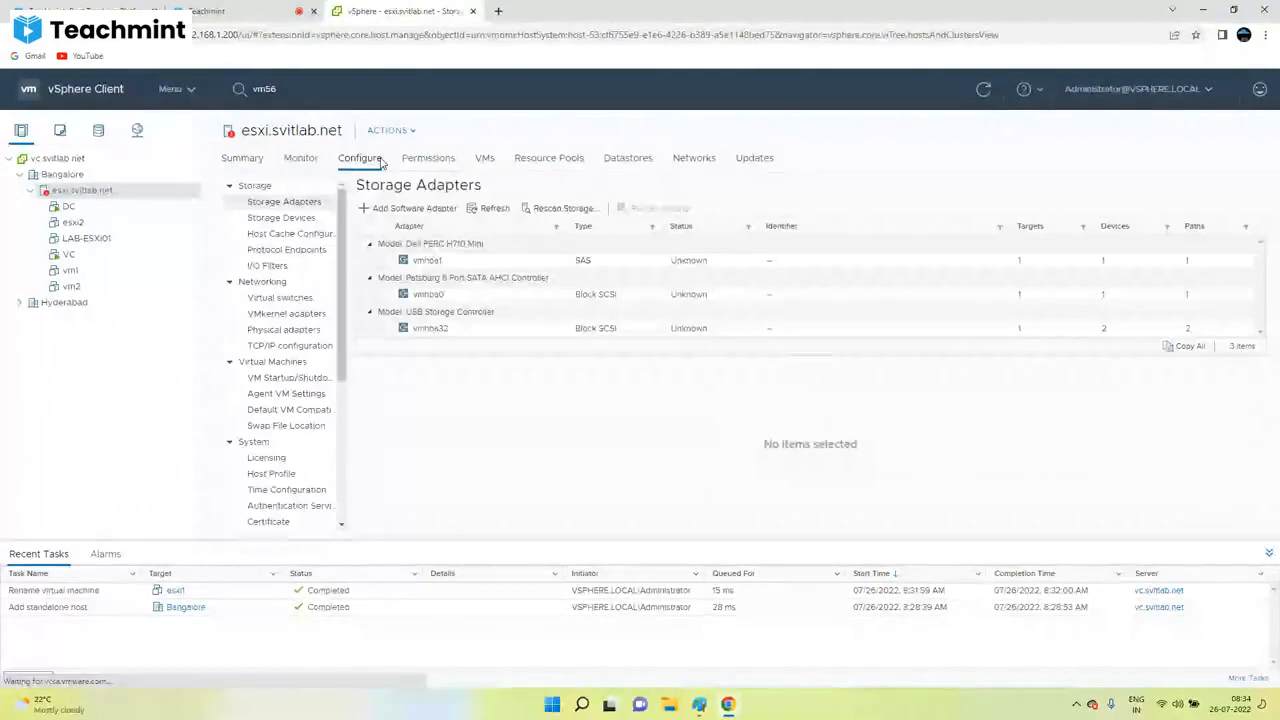
click(301, 159)
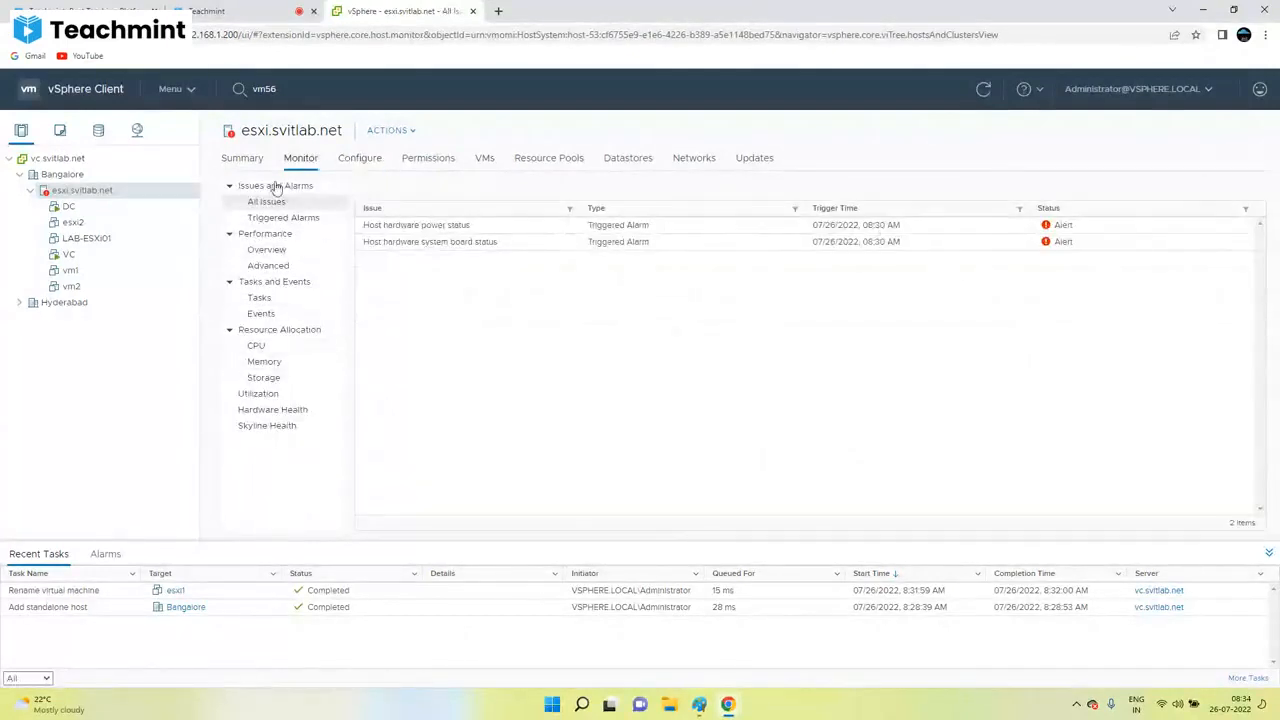
click(383, 161)
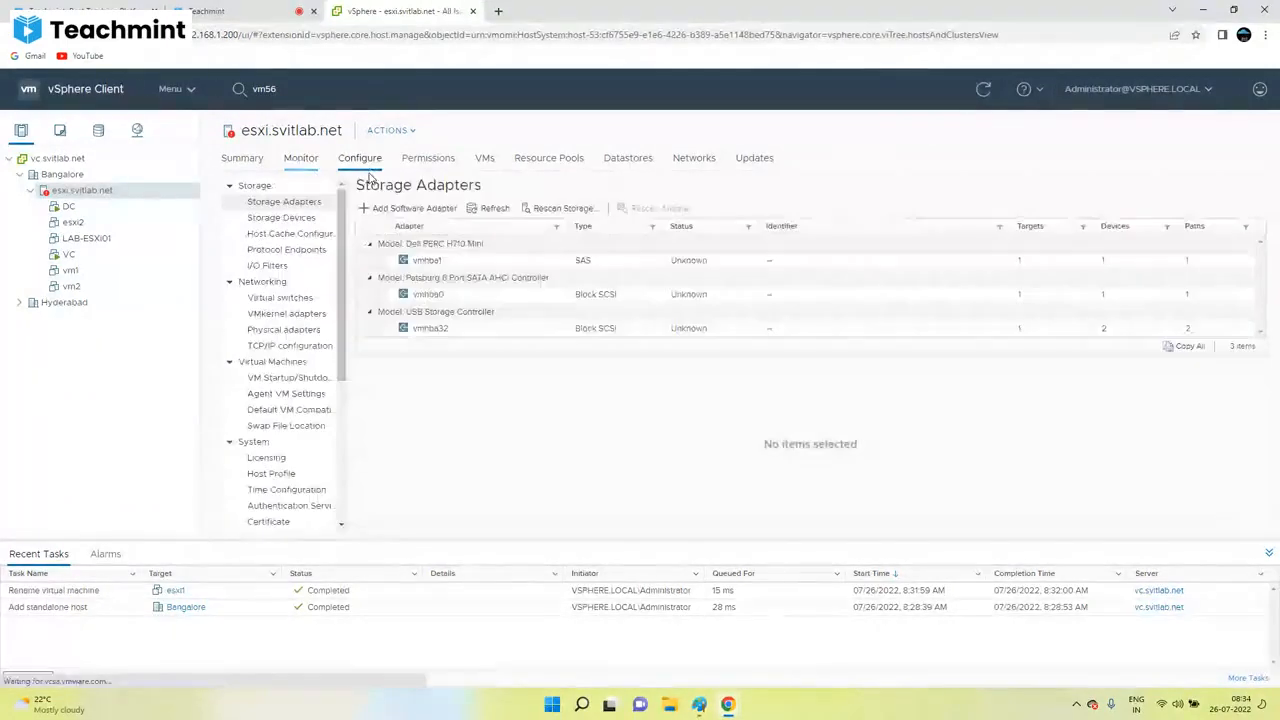
click(648, 158)
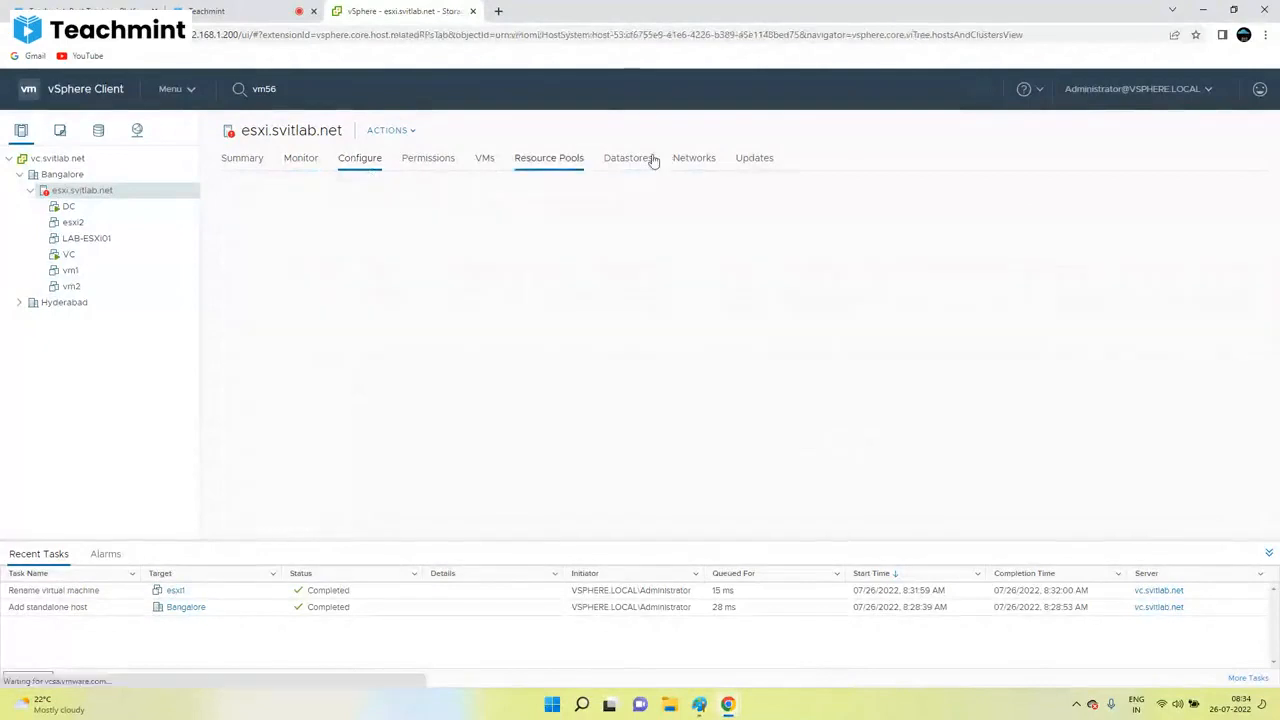
click(694, 159)
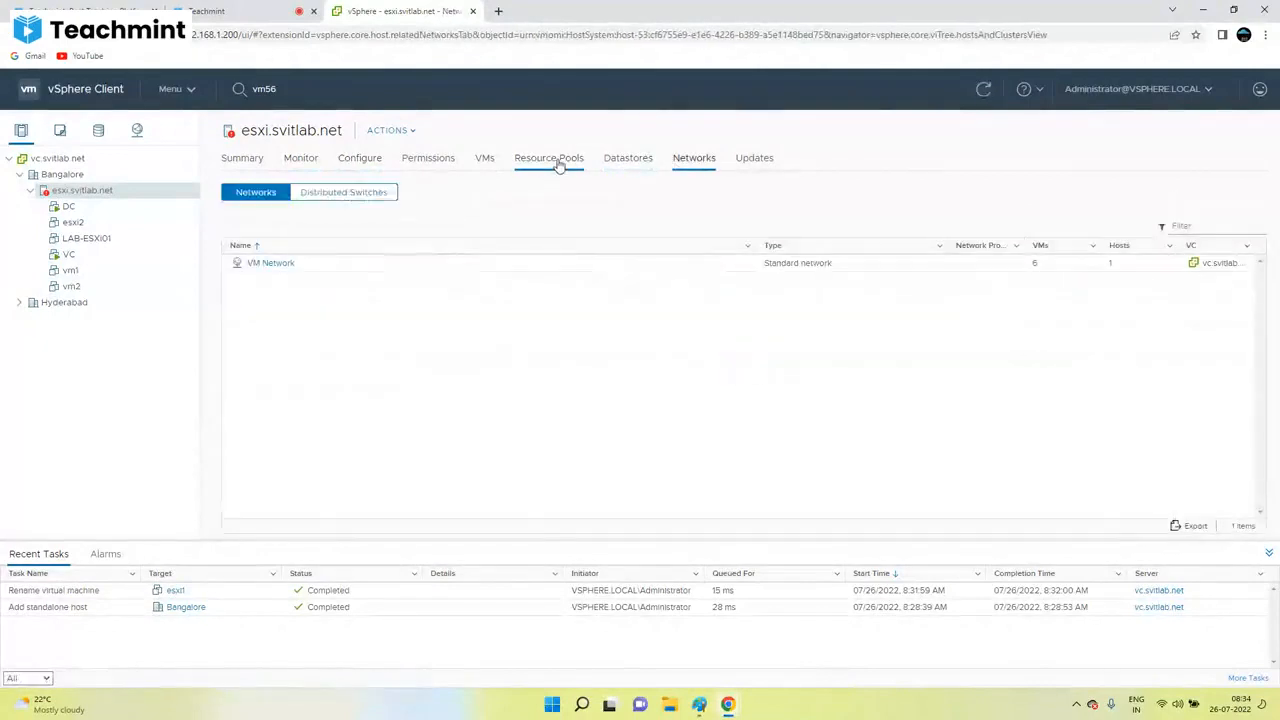
click(557, 163)
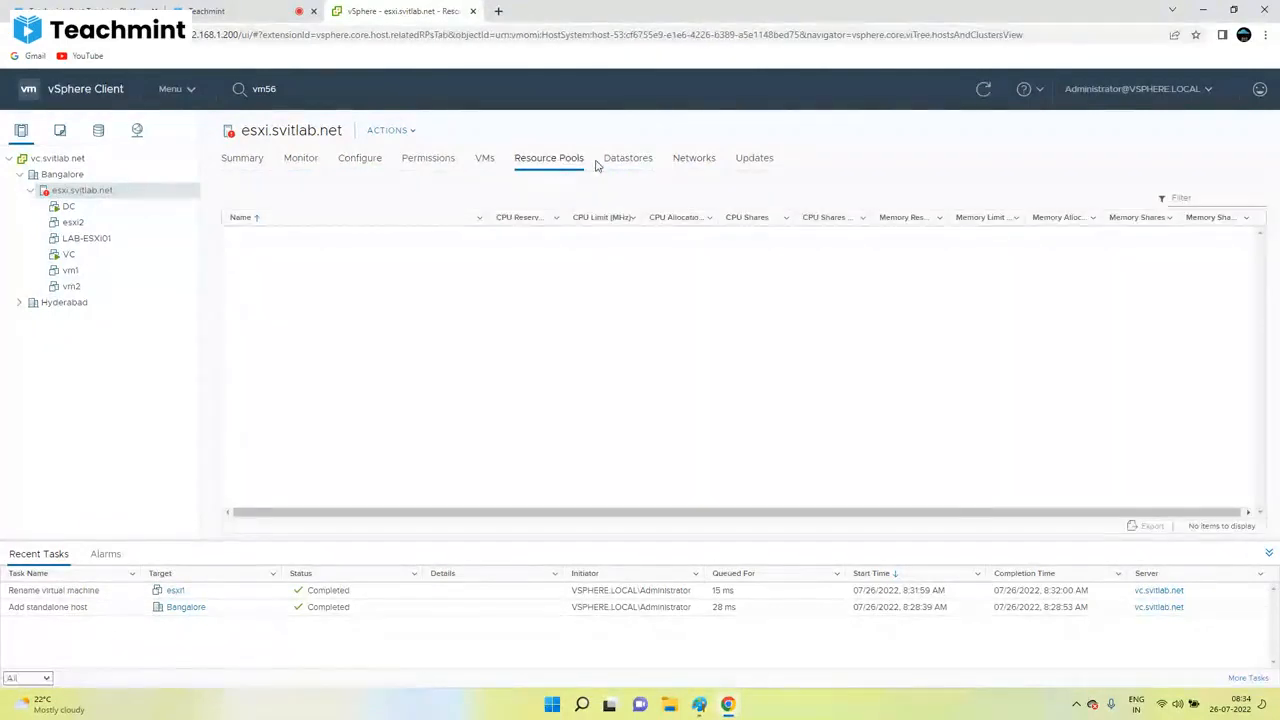
Step: Cycle through Datastores, Networks, Updates and Monitor, ending on Storage Adapters (vmhba1, vmhba0, vmhba32)
click(652, 161)
click(705, 160)
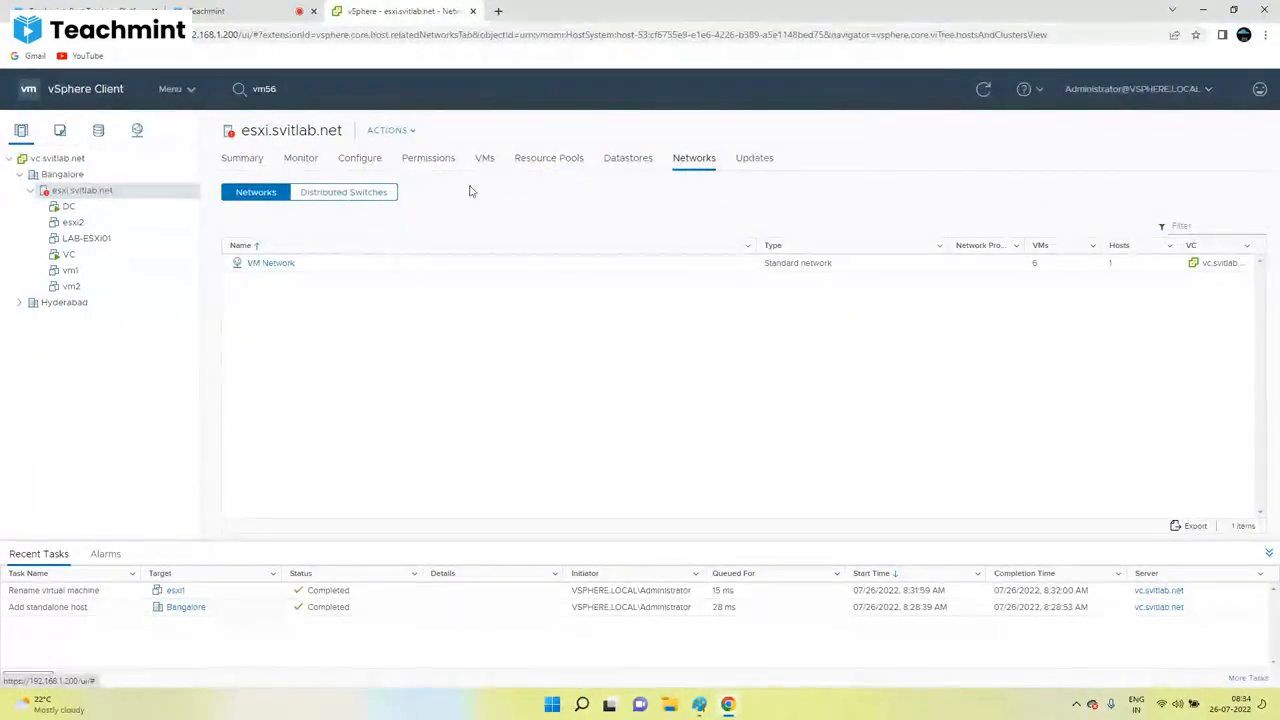
click(752, 159)
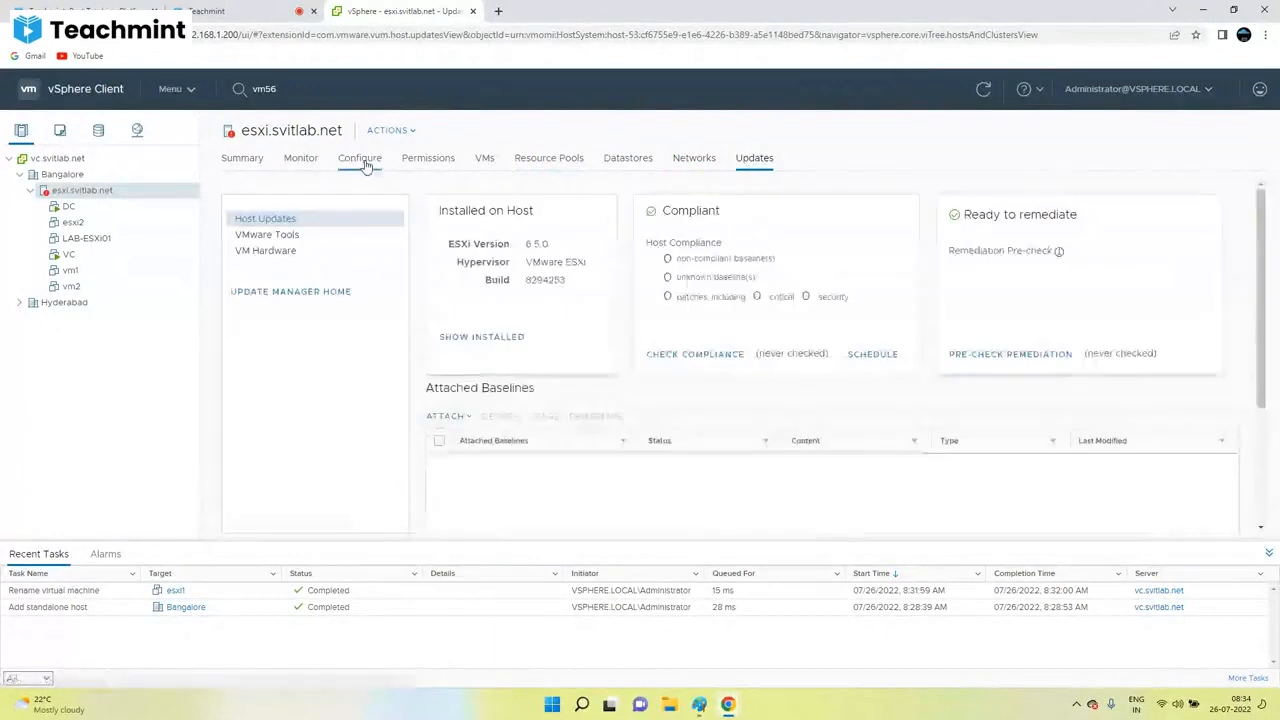
click(362, 160)
click(299, 162)
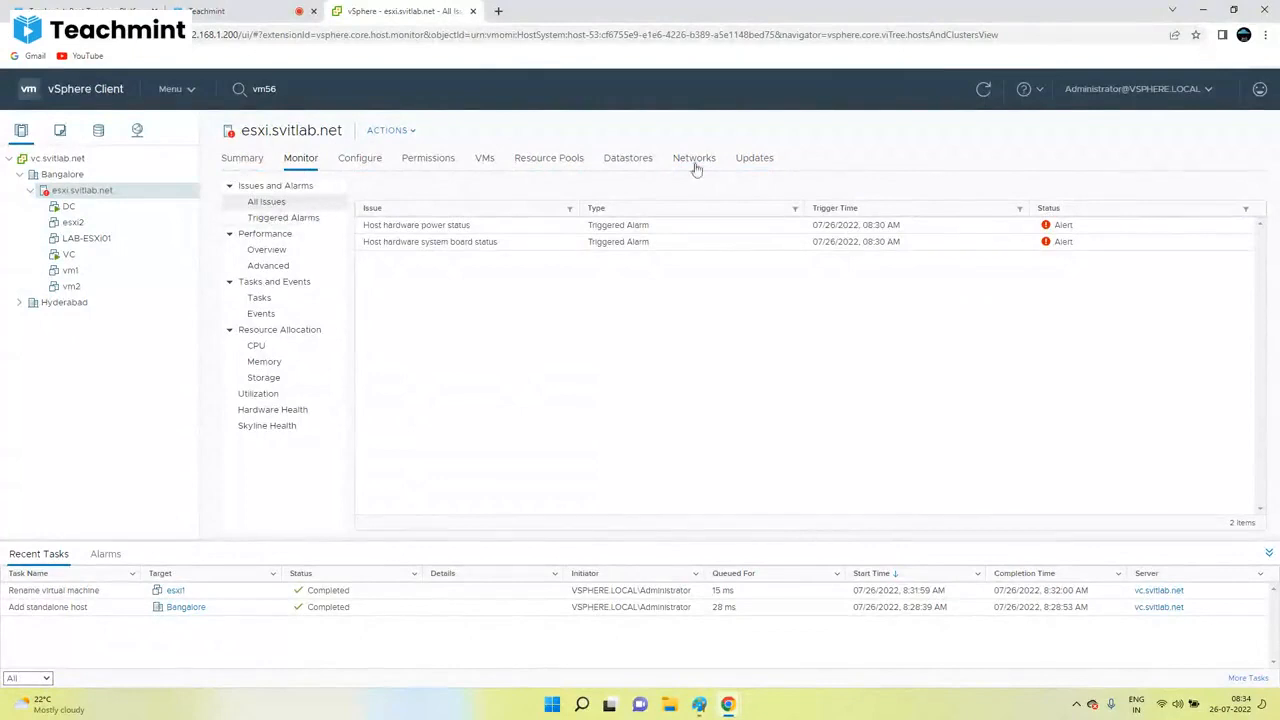
click(766, 159)
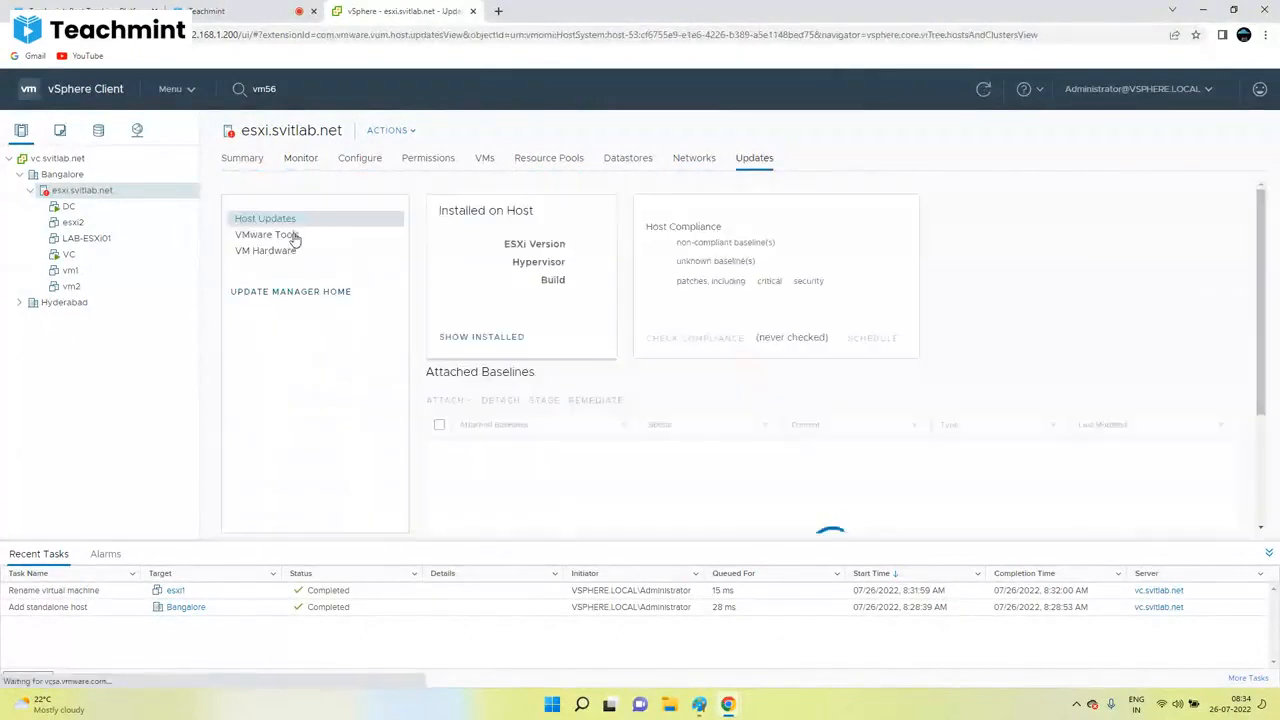
click(300, 160)
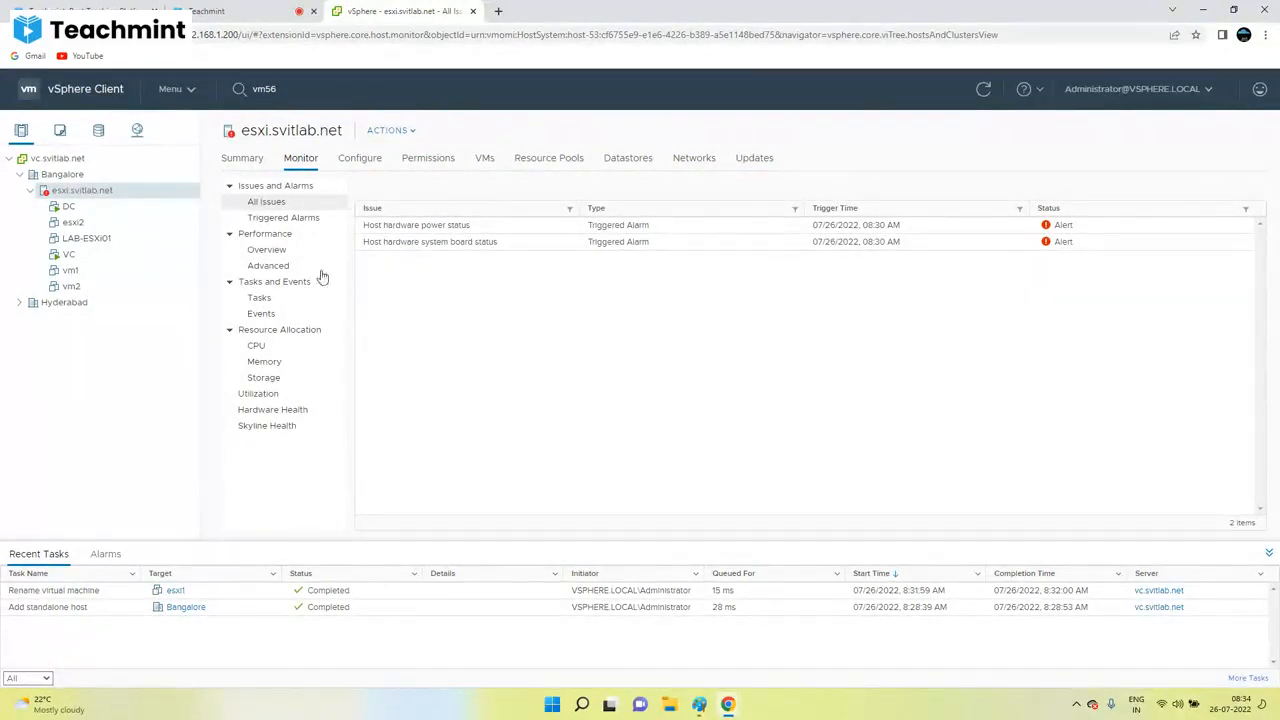
click(363, 162)
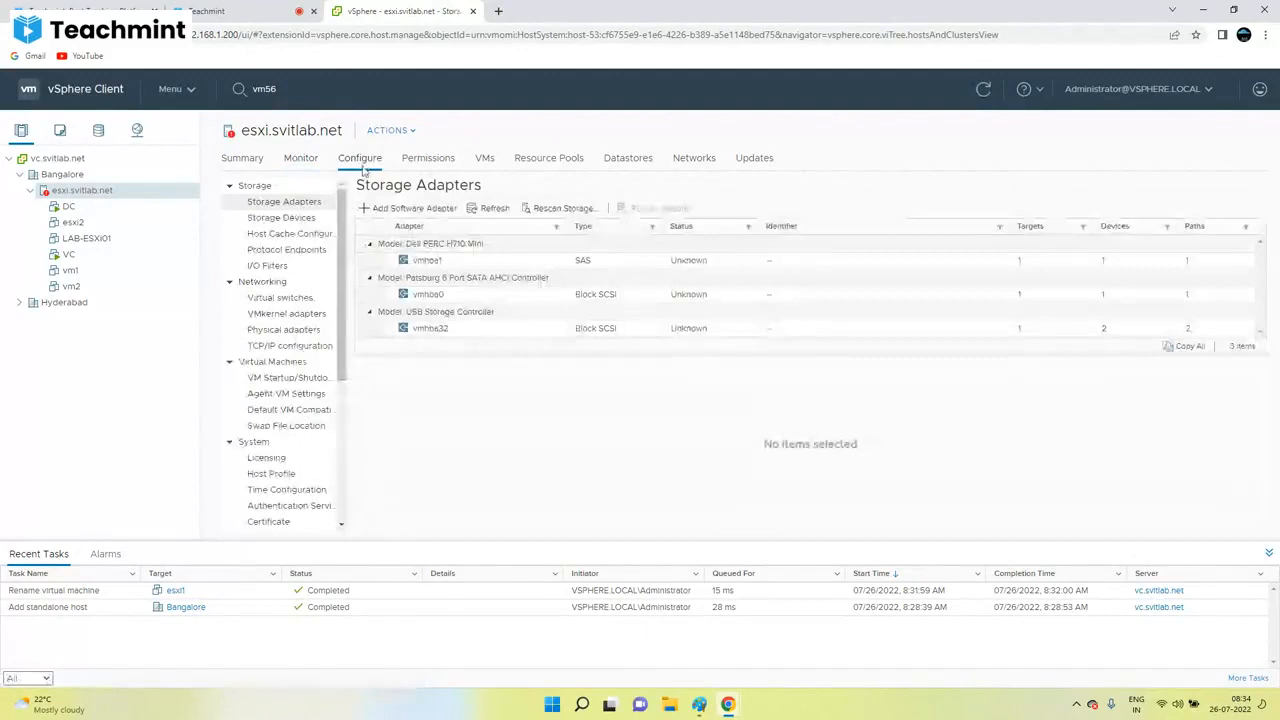
Step: Show the host's VMkernel adapters list with vmk0, then move to the Teachmint classroom
click(256, 186)
click(252, 186)
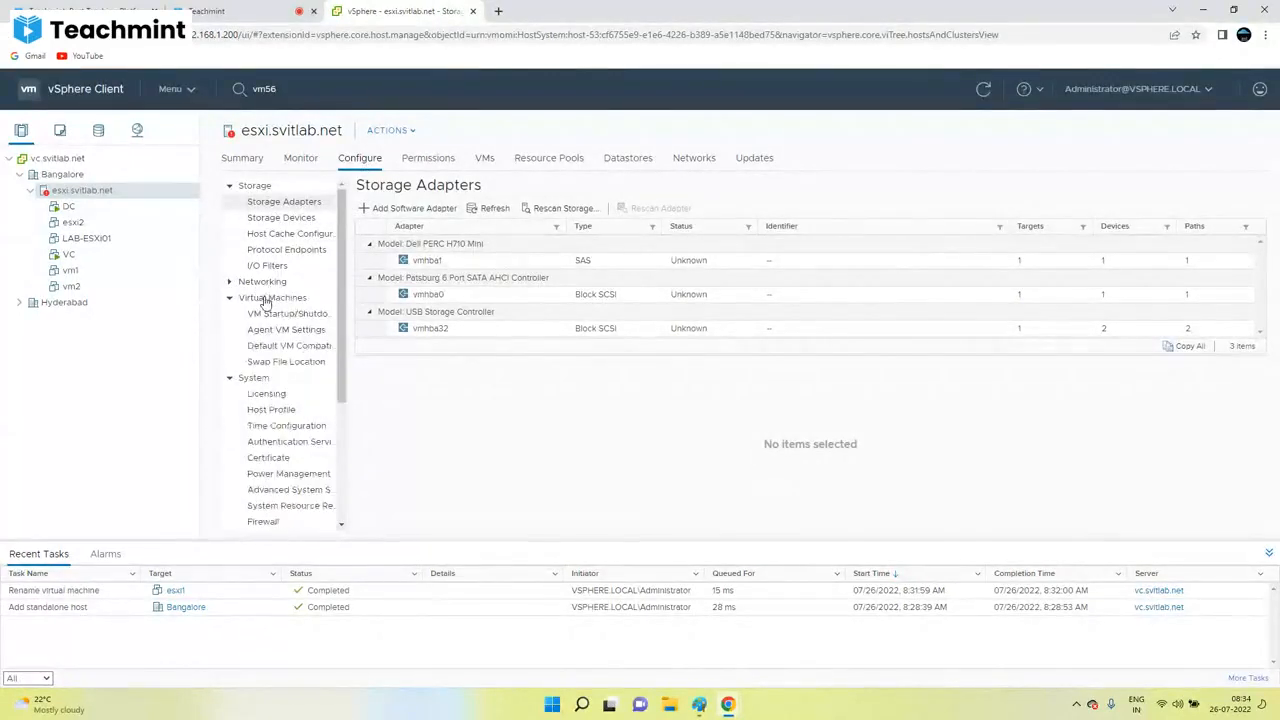
click(287, 314)
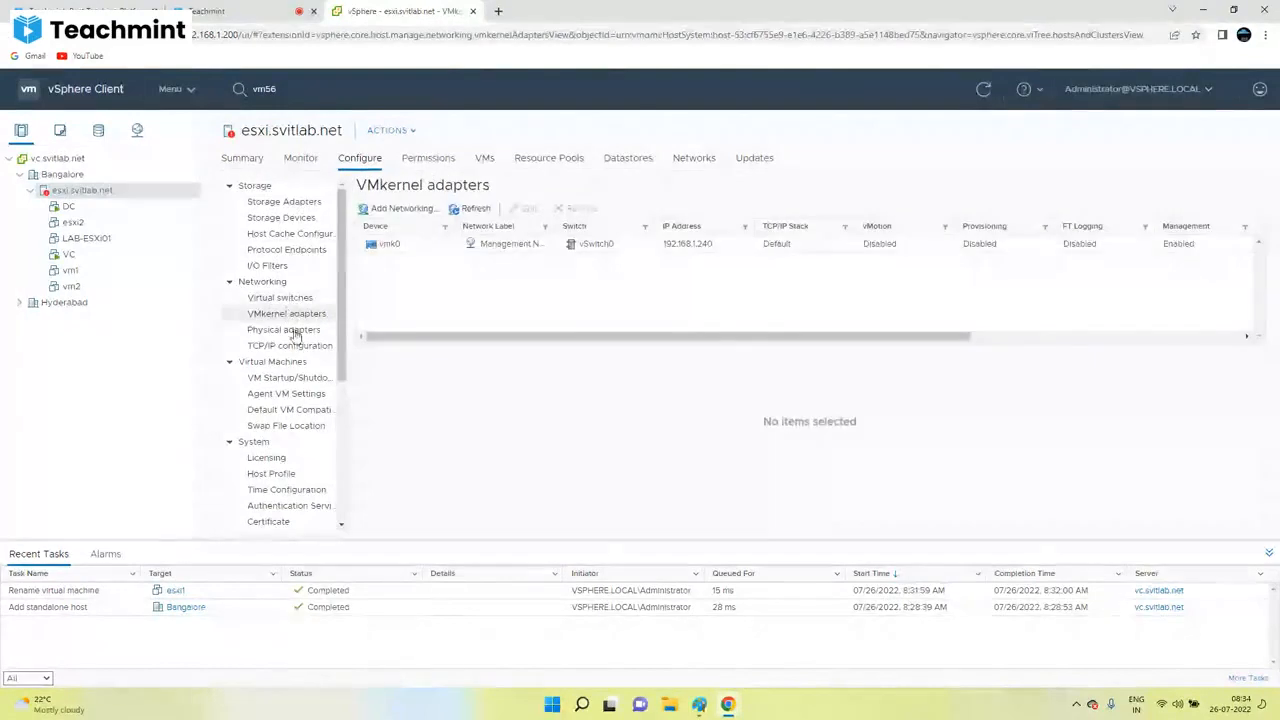
scroll(300, 262, down, 3)
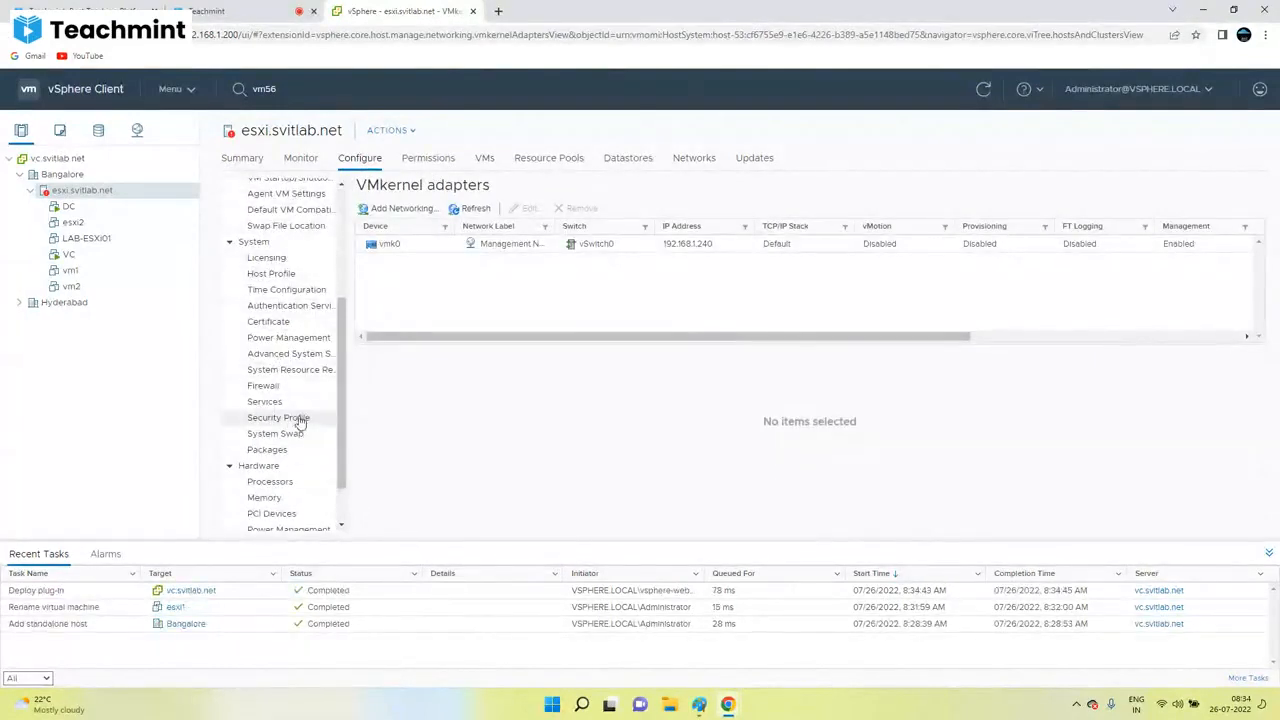
scroll(292, 390, up, 2)
scroll(290, 375, up, 2)
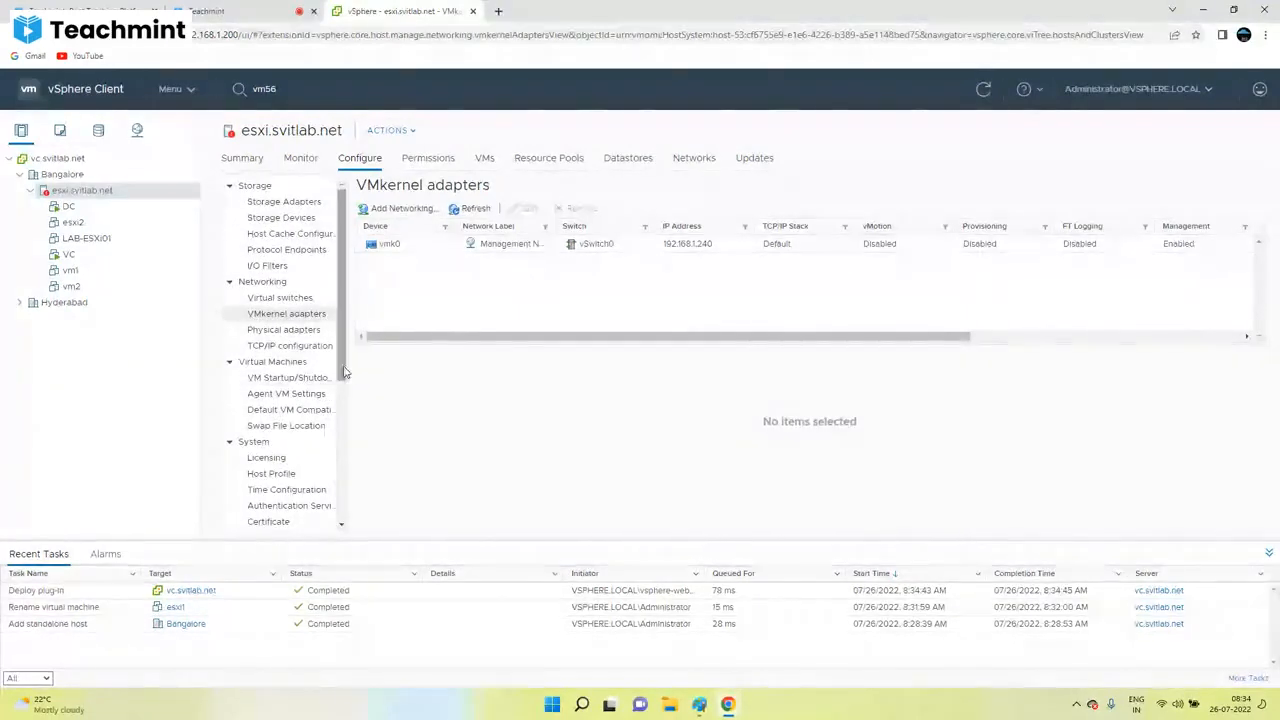
click(250, 11)
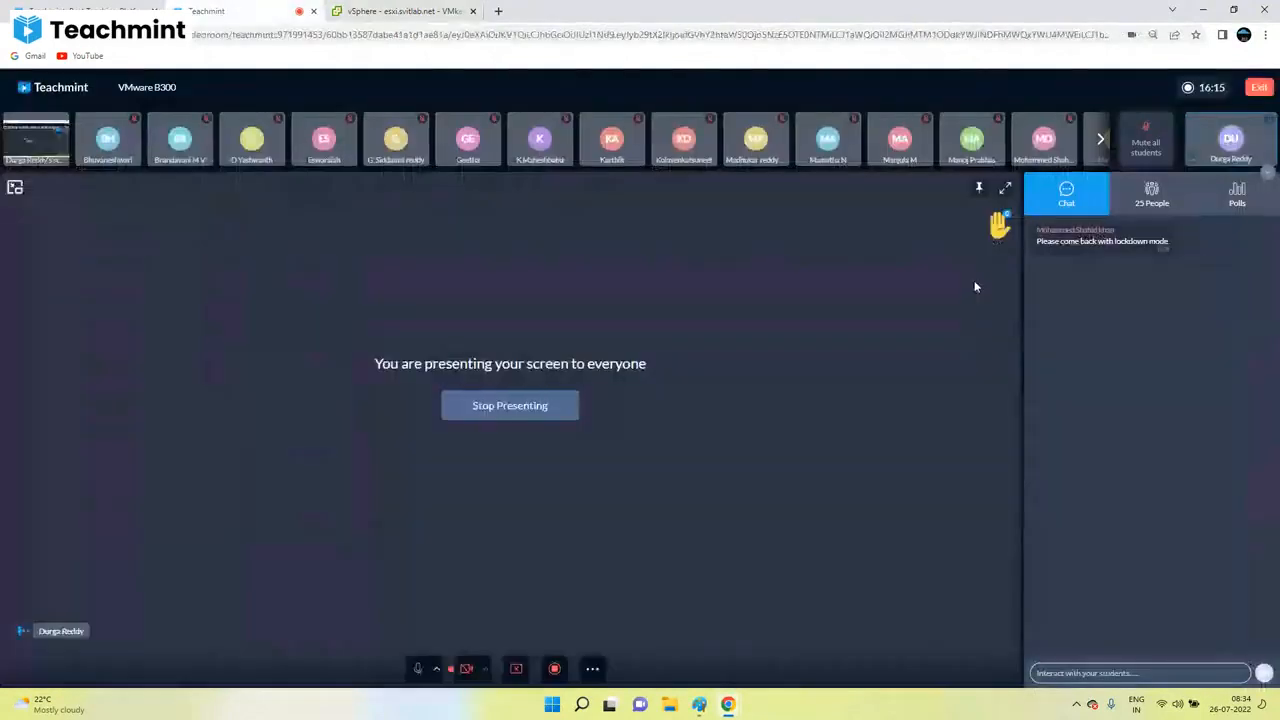
Step: Highlight the student's chat request about lockdown mode, then return to the vSphere VMkernel adapters page
triple_click(1055, 243)
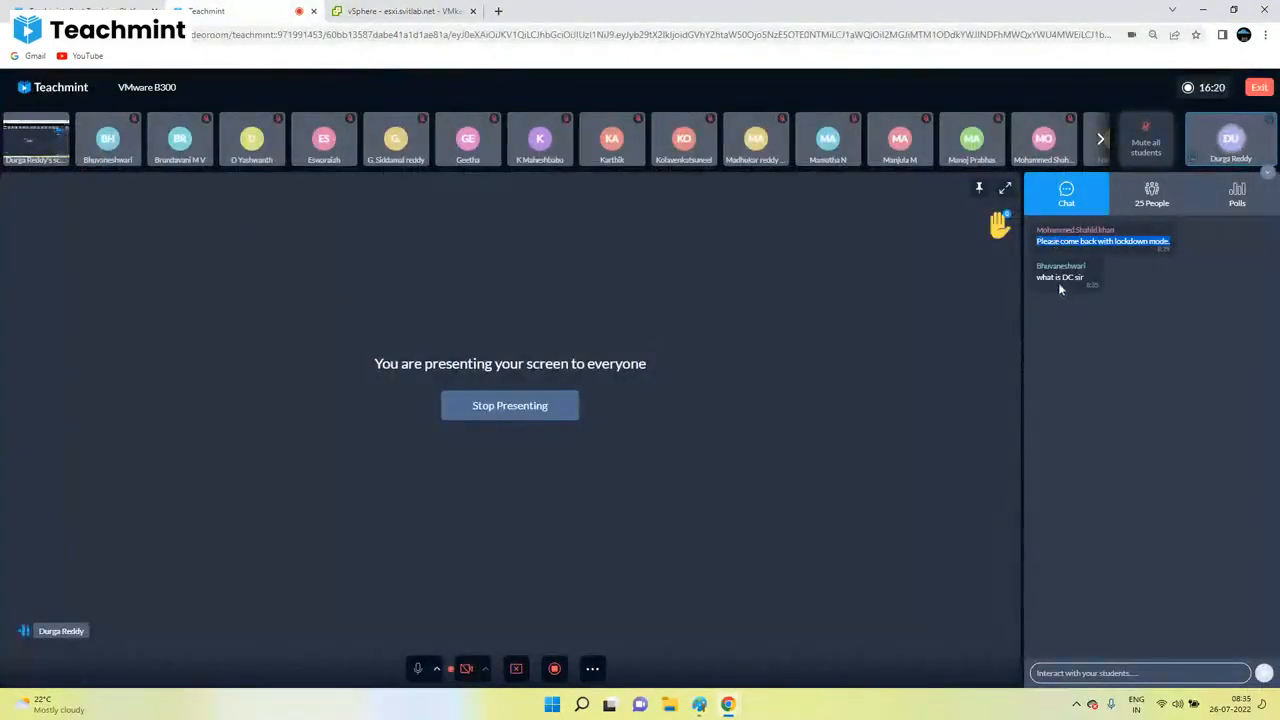
double_click(1058, 279)
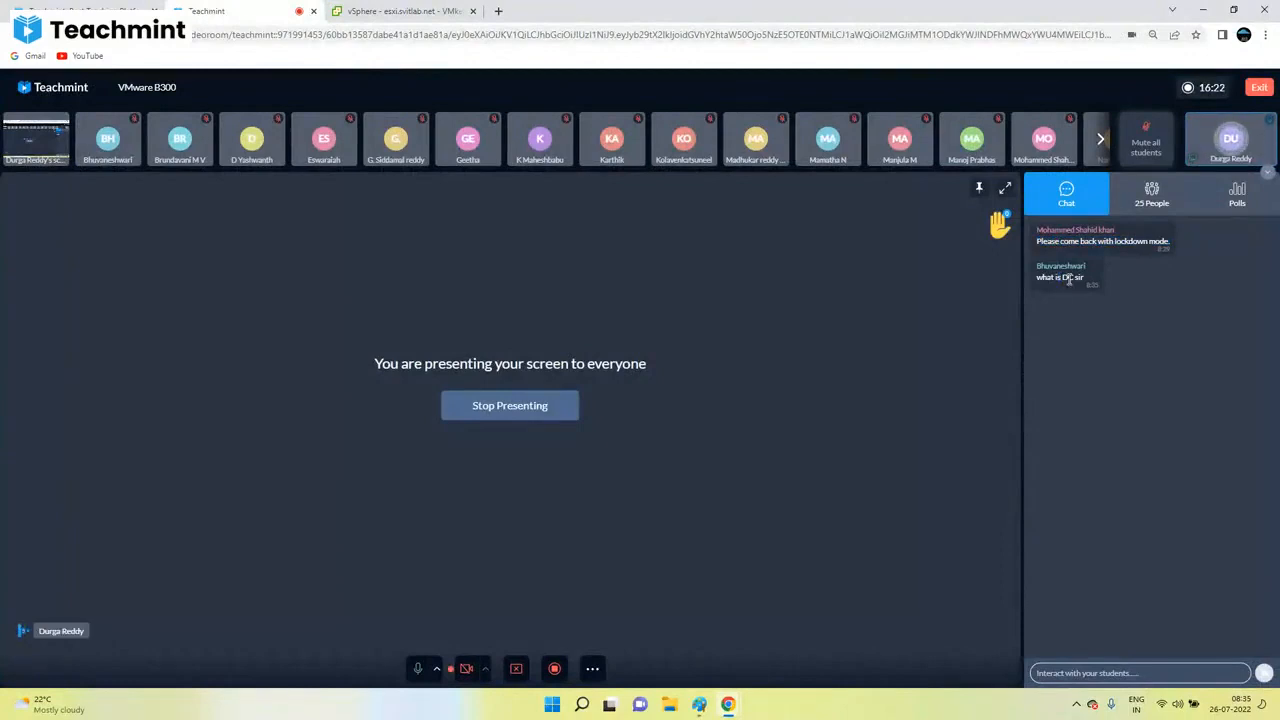
click(395, 11)
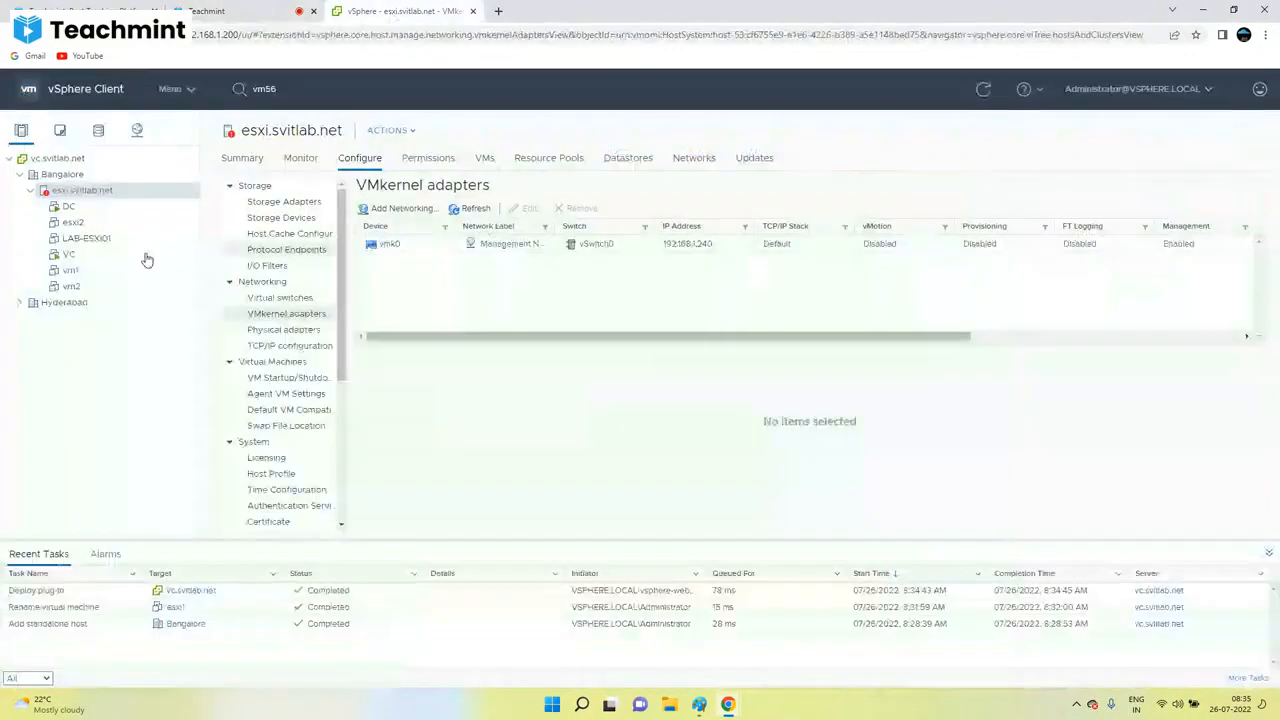
Step: Show the DC virtual machine's Summary in vSphere, then go back to the Teachmint class
click(68, 206)
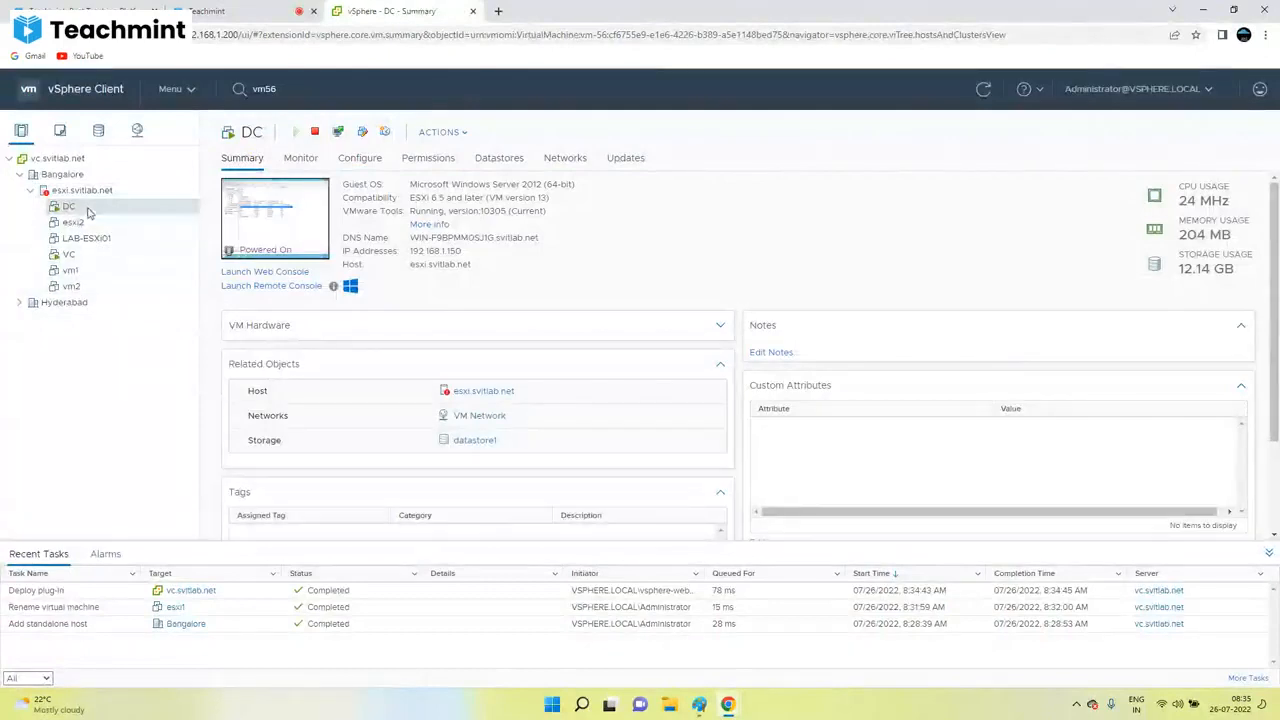
click(230, 12)
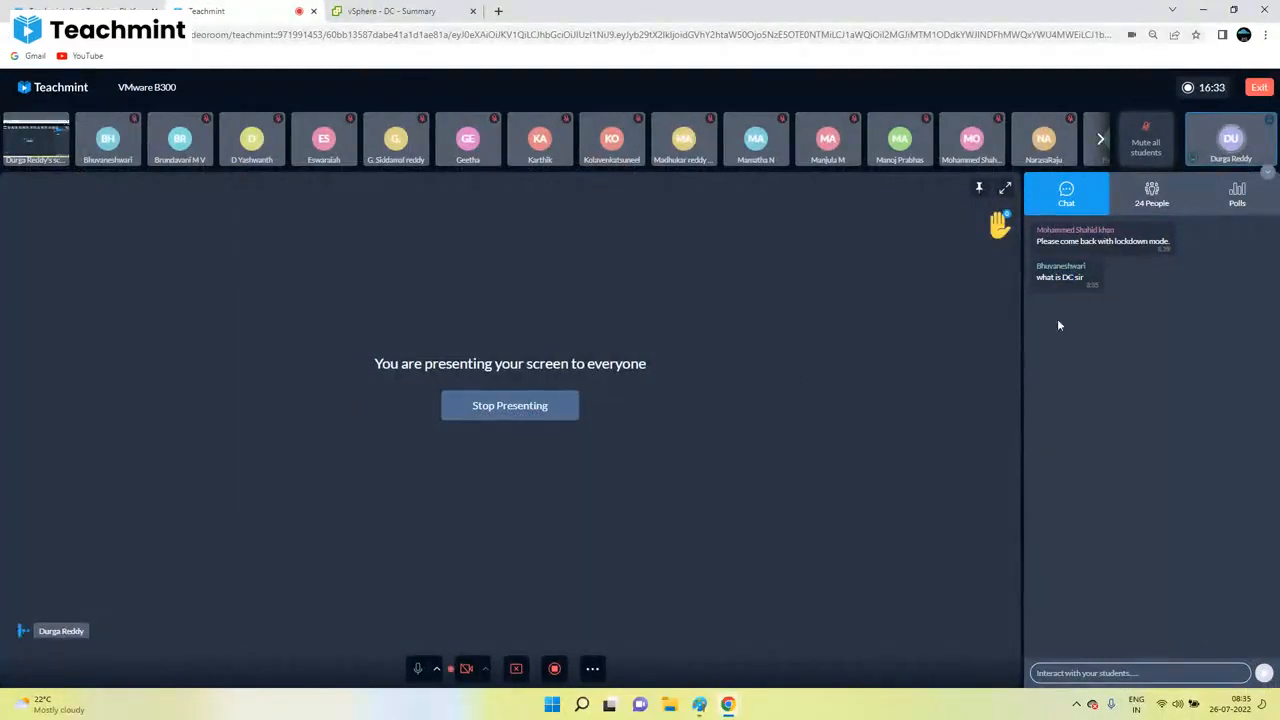
Step: Highlight 'DC' in the chat and show the Bangalore datacenter summary: 1 host, 6 VMs, 1 network, 1 datastore
double_click(1066, 277)
click(390, 11)
click(62, 174)
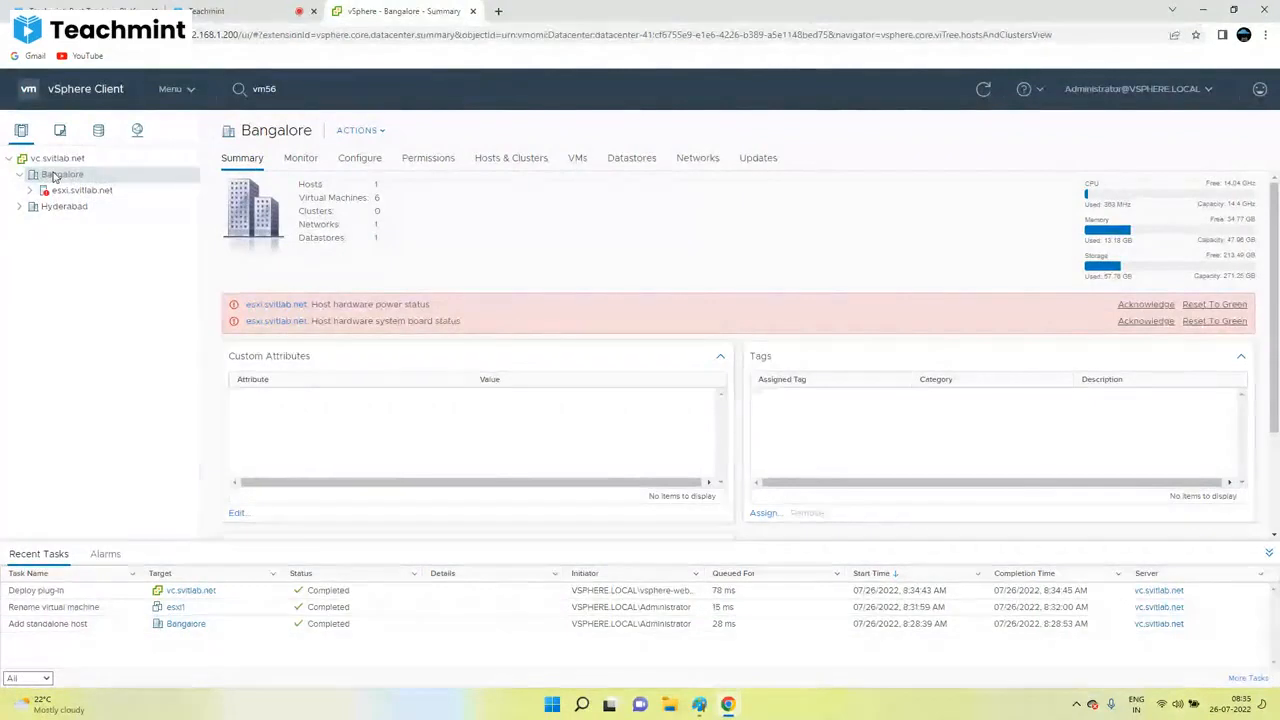
click(205, 11)
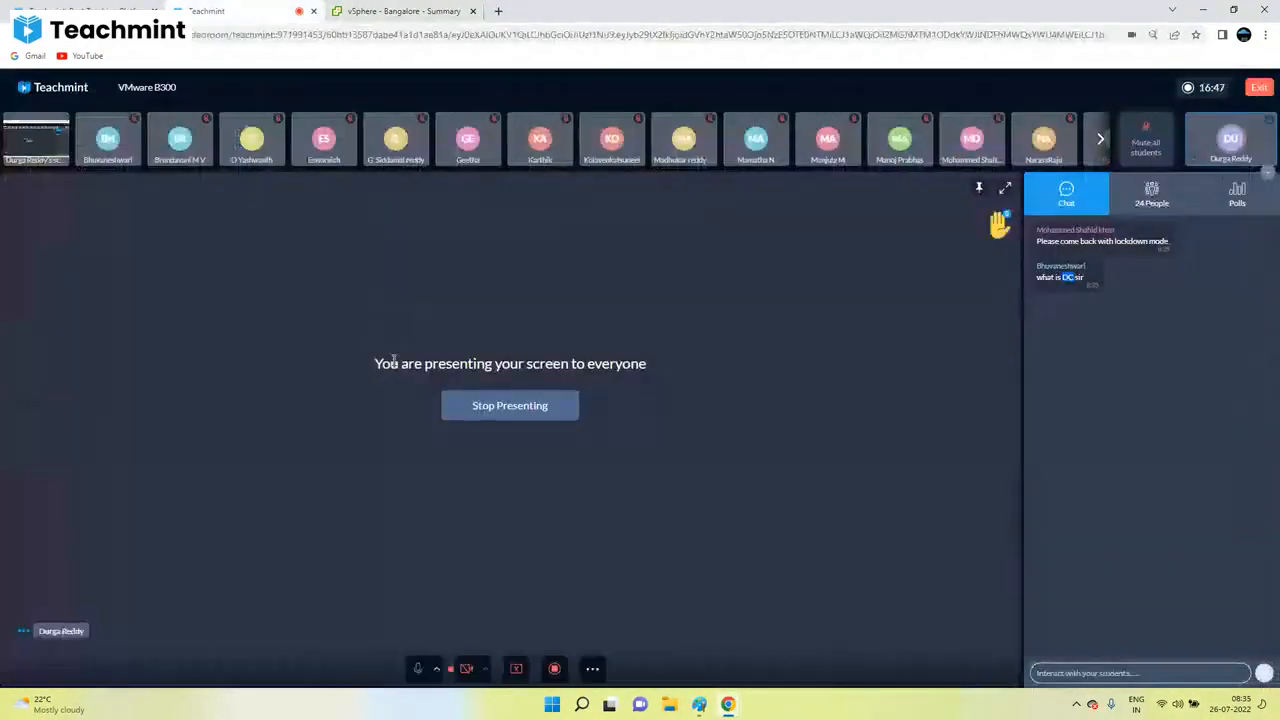
triple_click(394, 361)
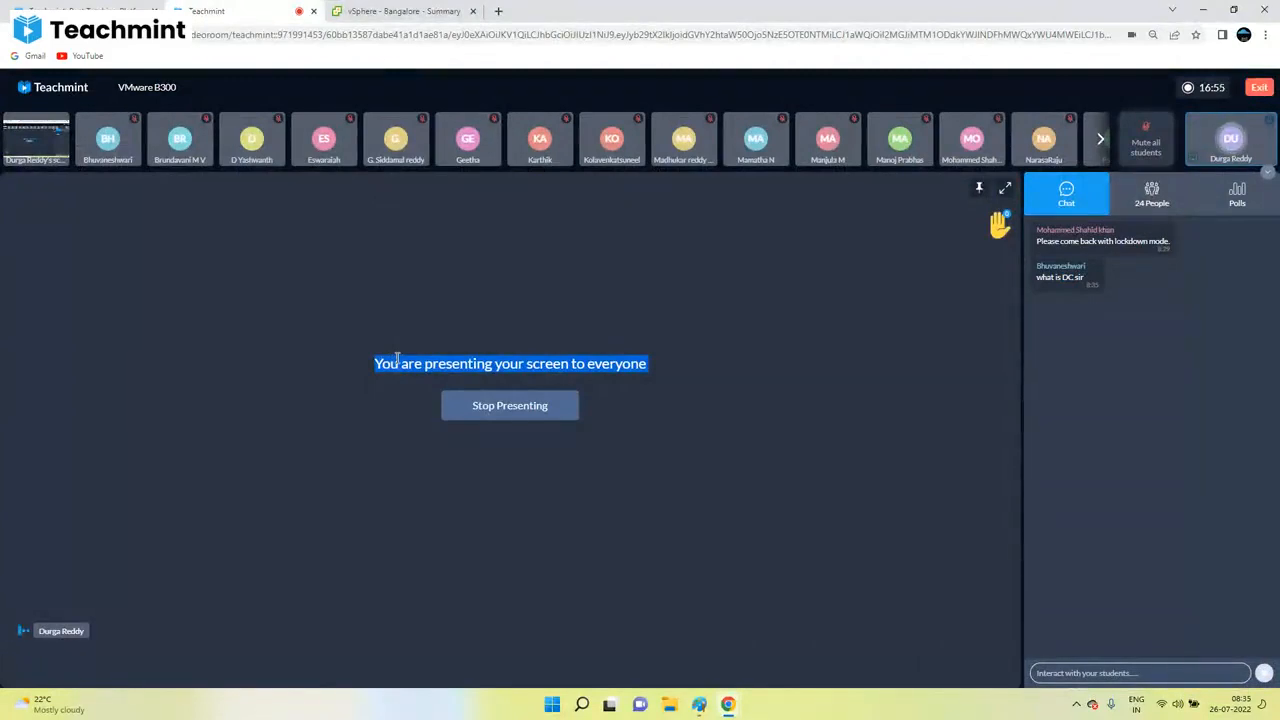
click(426, 11)
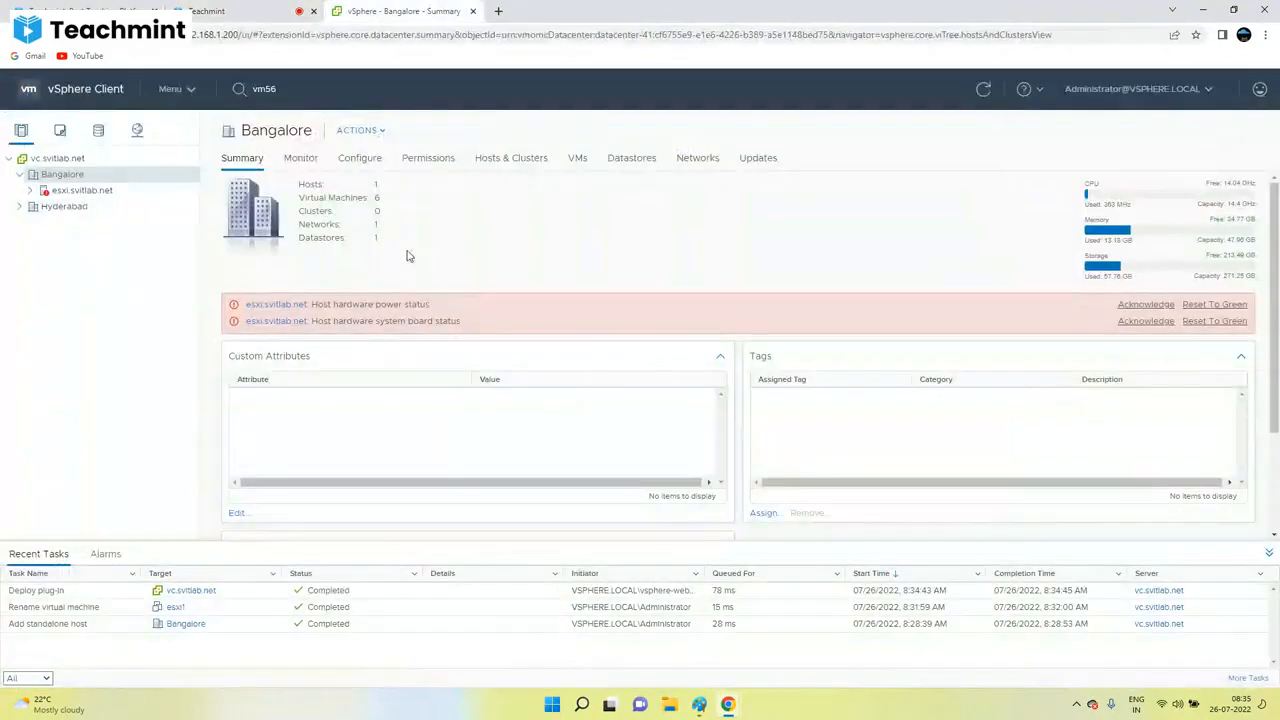
click(245, 12)
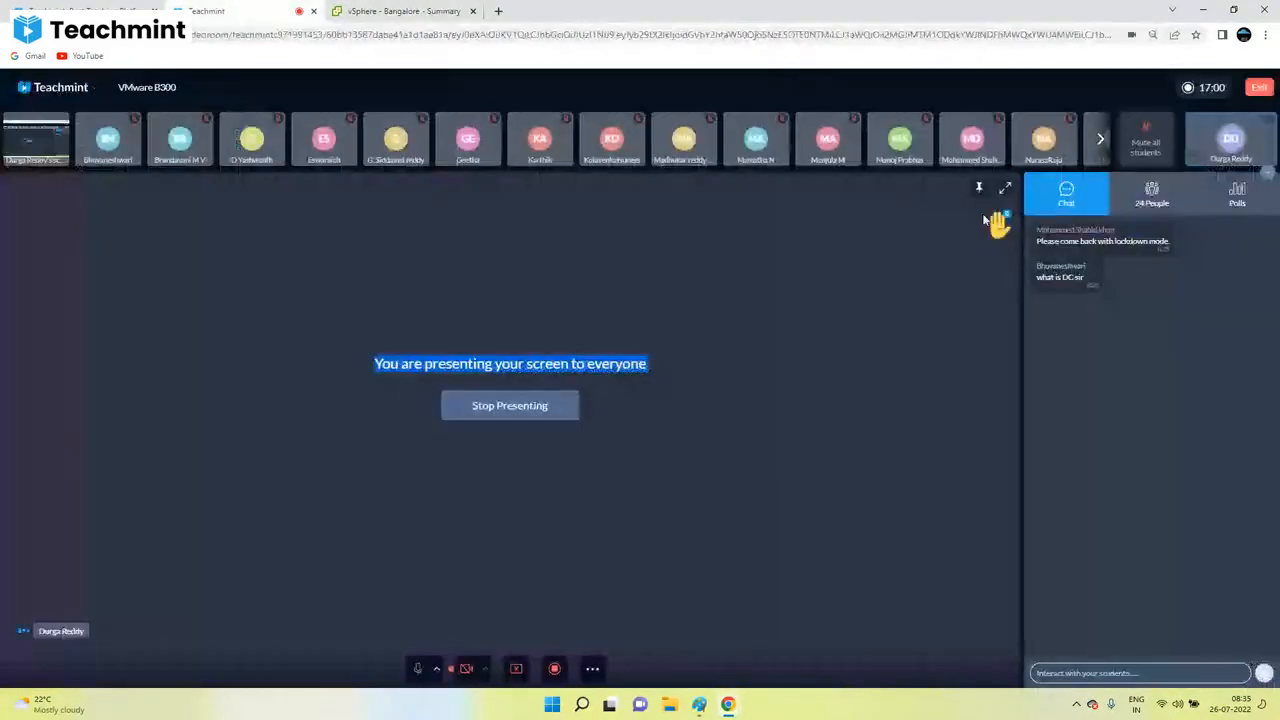
double_click(1067, 277)
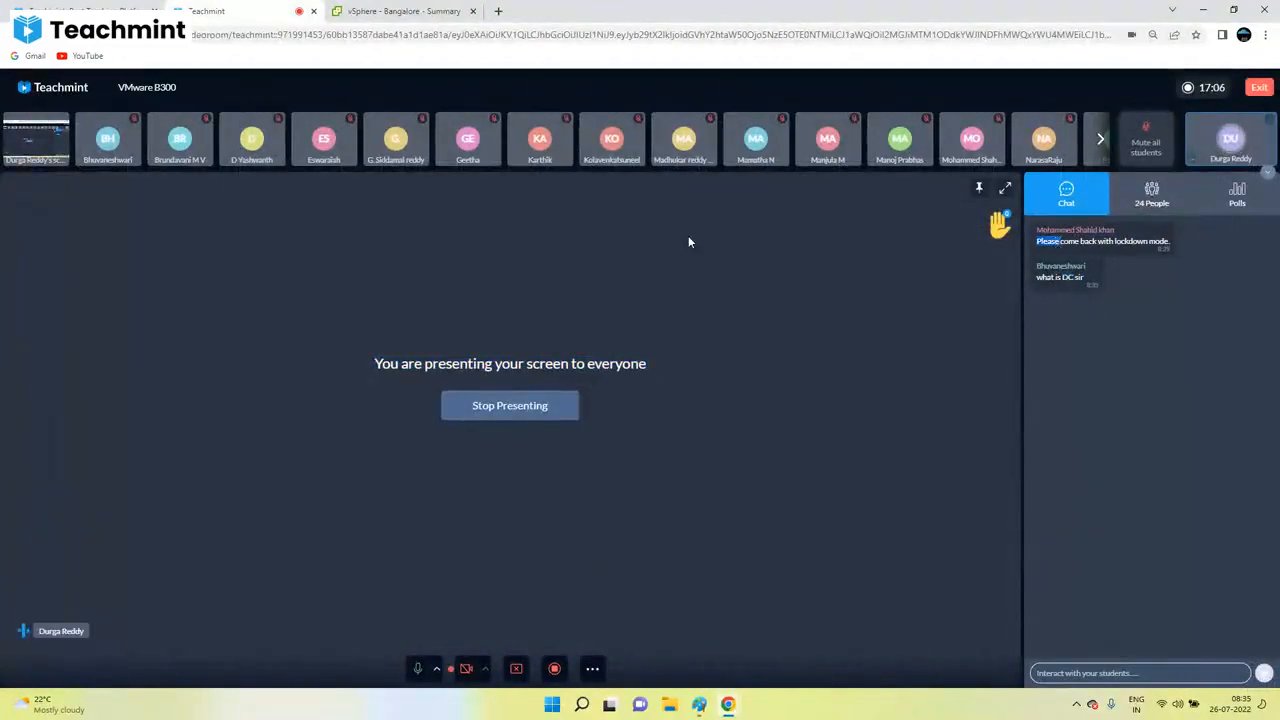
click(403, 11)
Step: Open the Security Profile settings for host esxi.svitlab.net
click(100, 190)
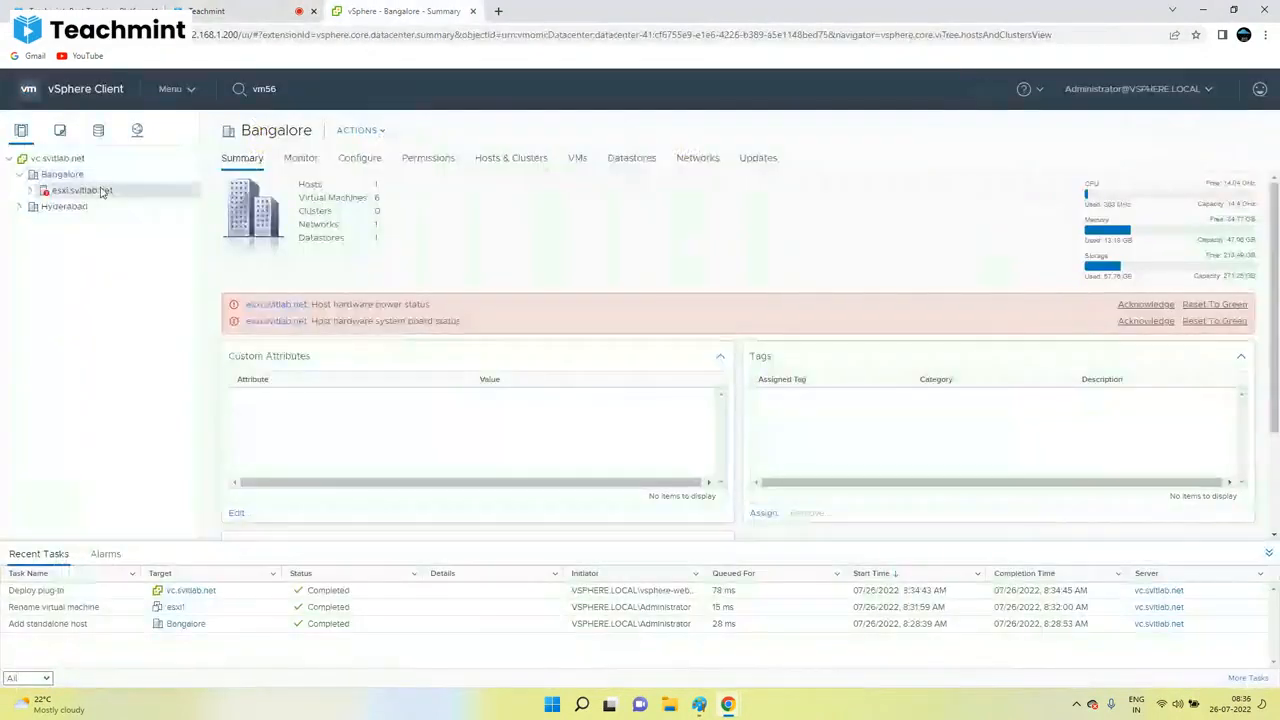
right_click(98, 193)
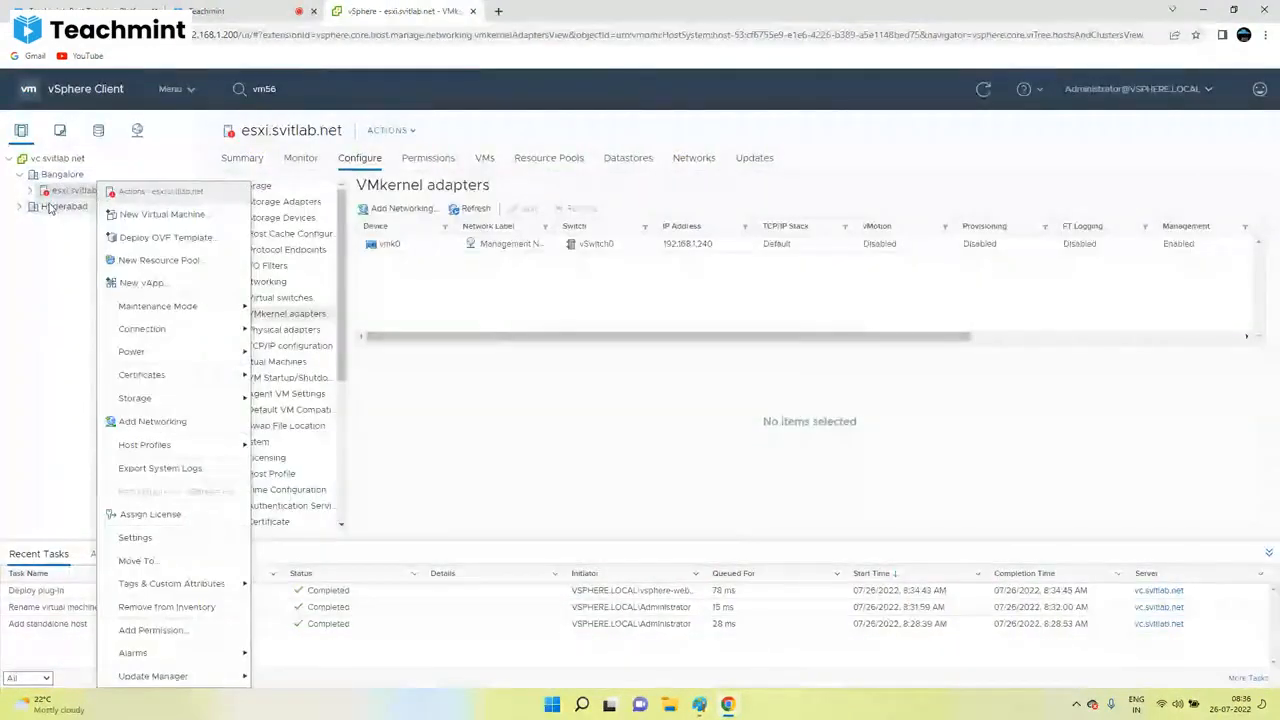
click(49, 207)
click(90, 190)
click(285, 202)
scroll(284, 440, down, 5)
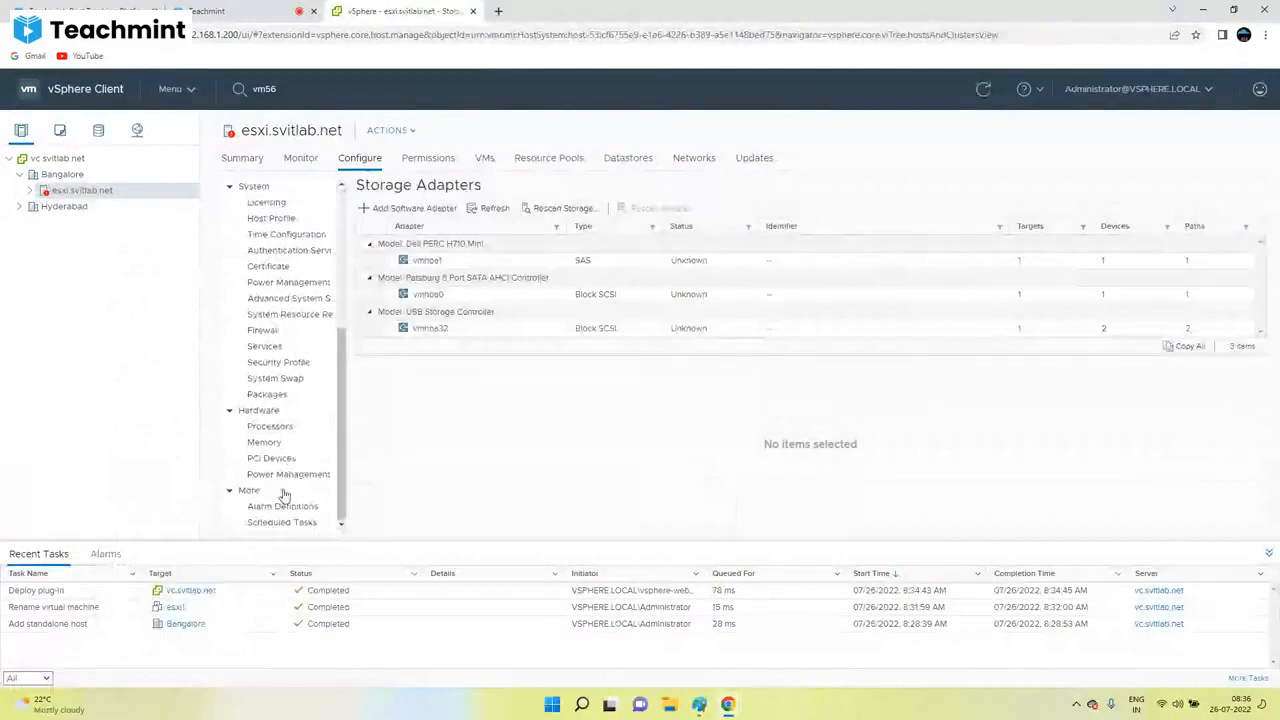
click(287, 362)
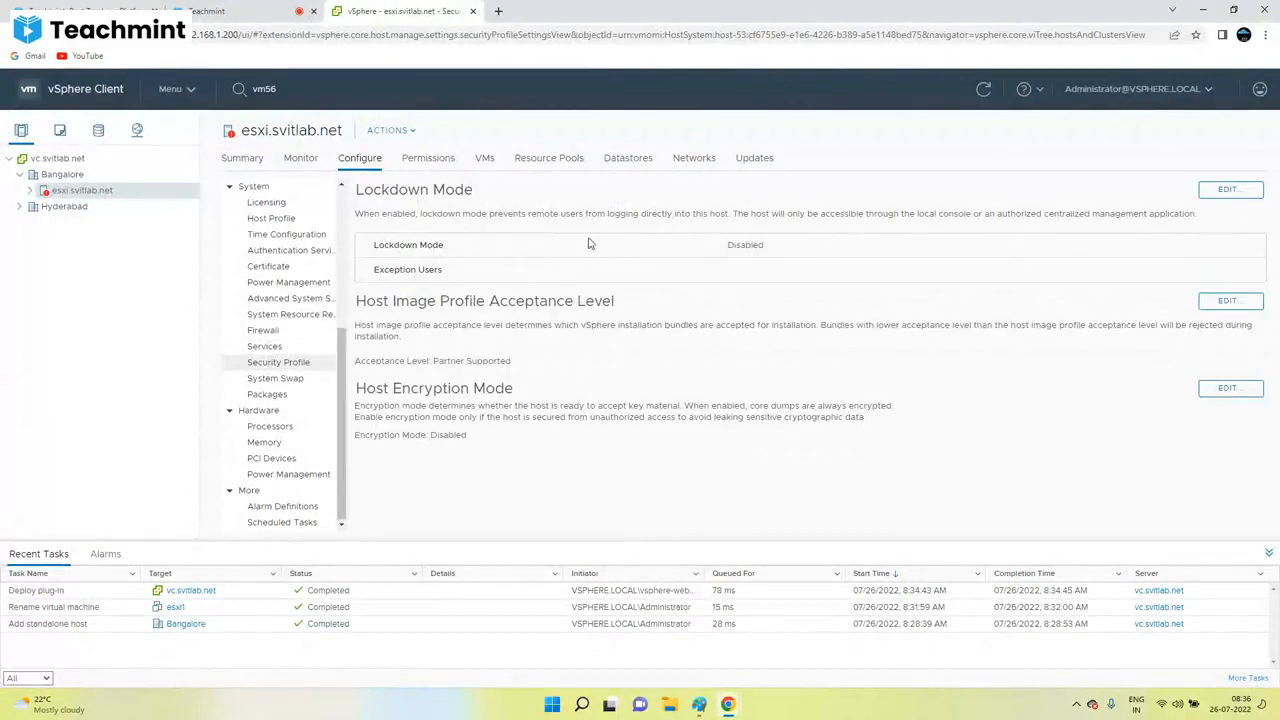
Step: Change Lockdown Mode from Disabled to Normal so it reads Enabled (Normal)
double_click(730, 246)
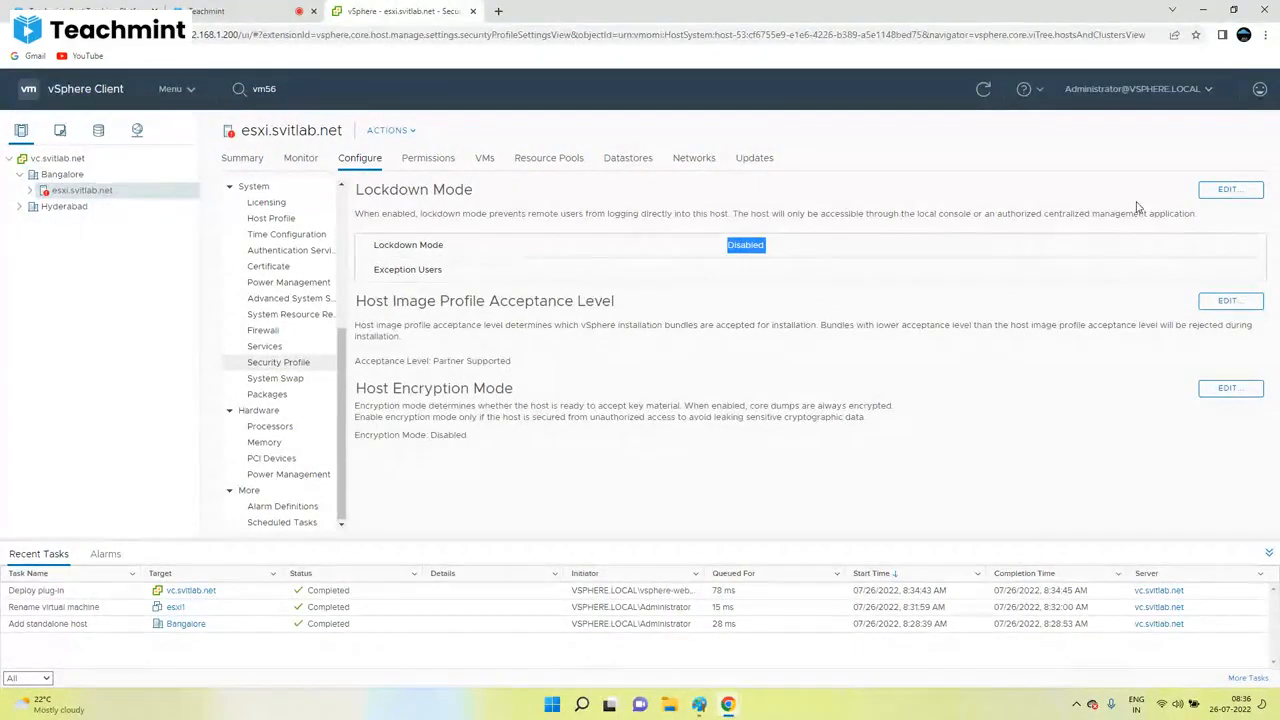
click(1228, 191)
click(548, 382)
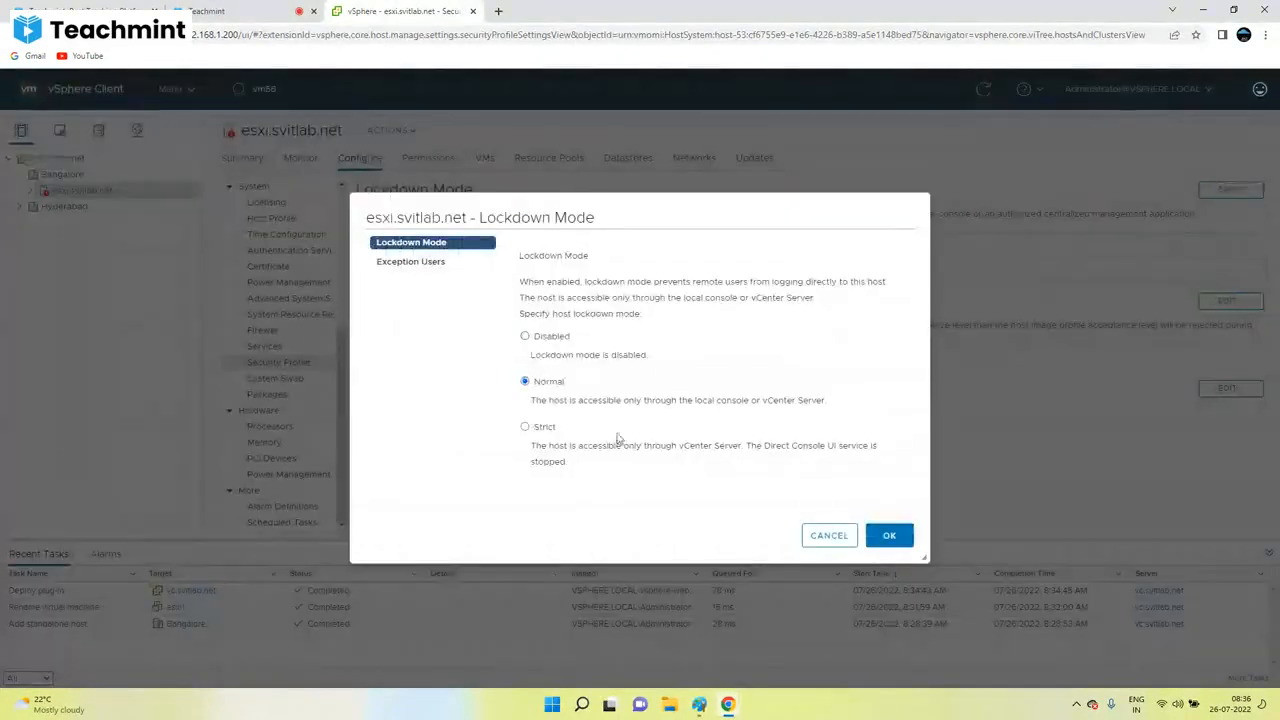
click(893, 536)
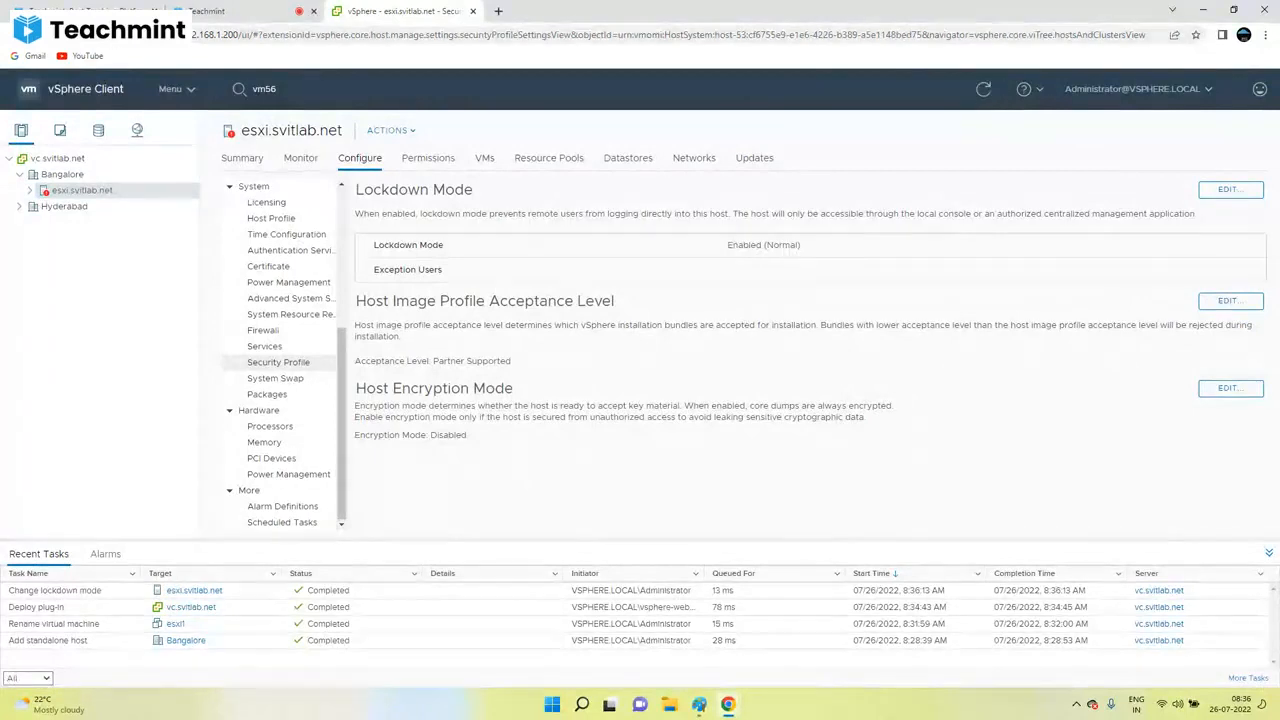
double_click(744, 245)
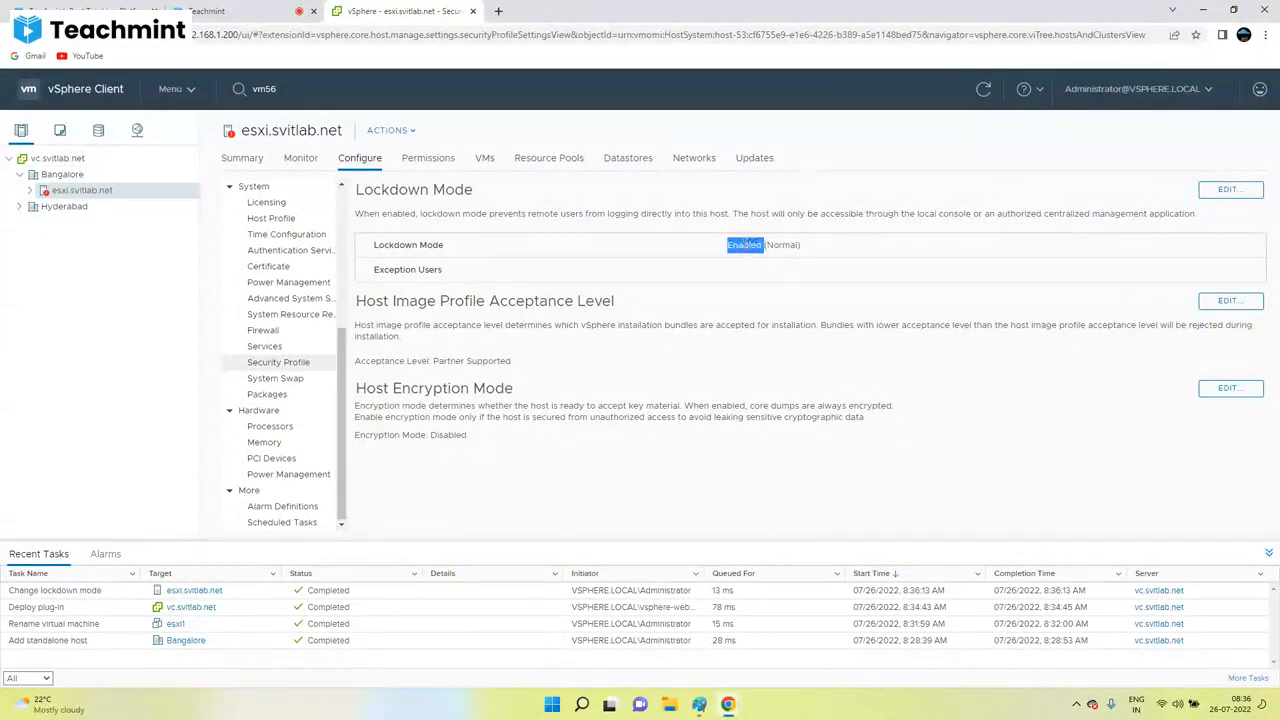
click(757, 249)
Step: Load the ESXi Host Client at 192.168.1.240 in a new browser tab
click(498, 11)
text(19)
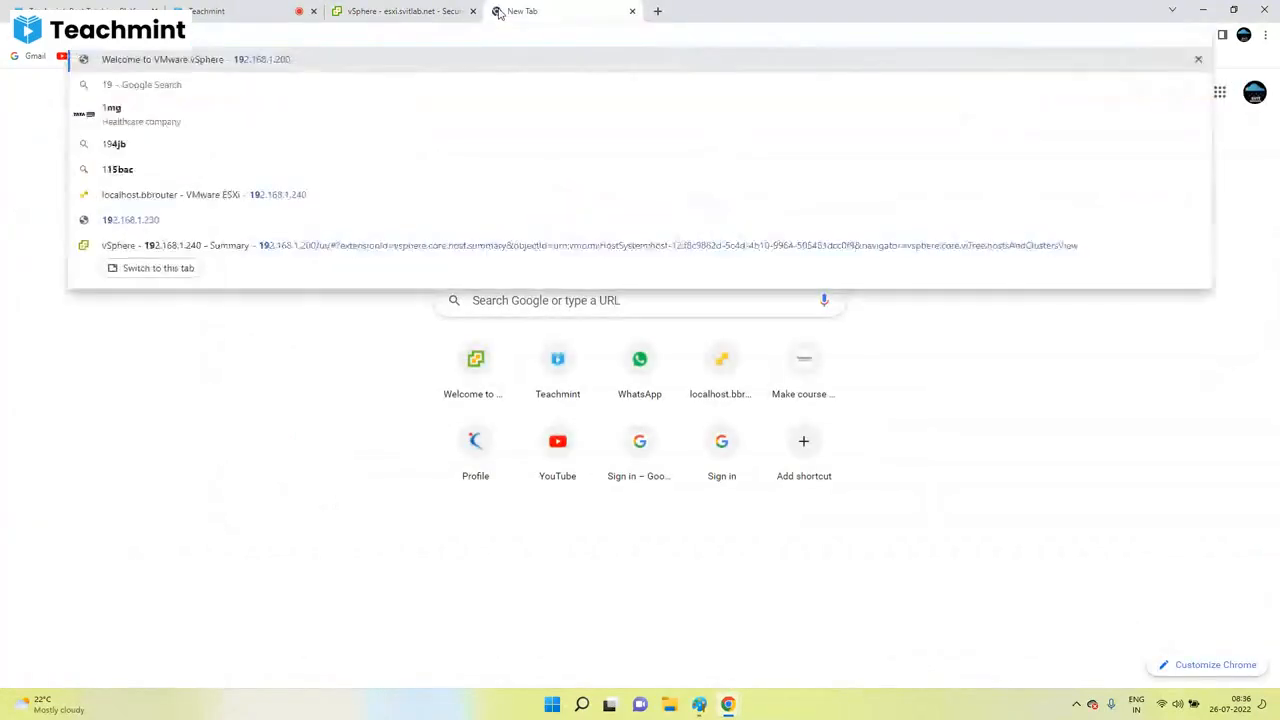
text(2.168.1.240)
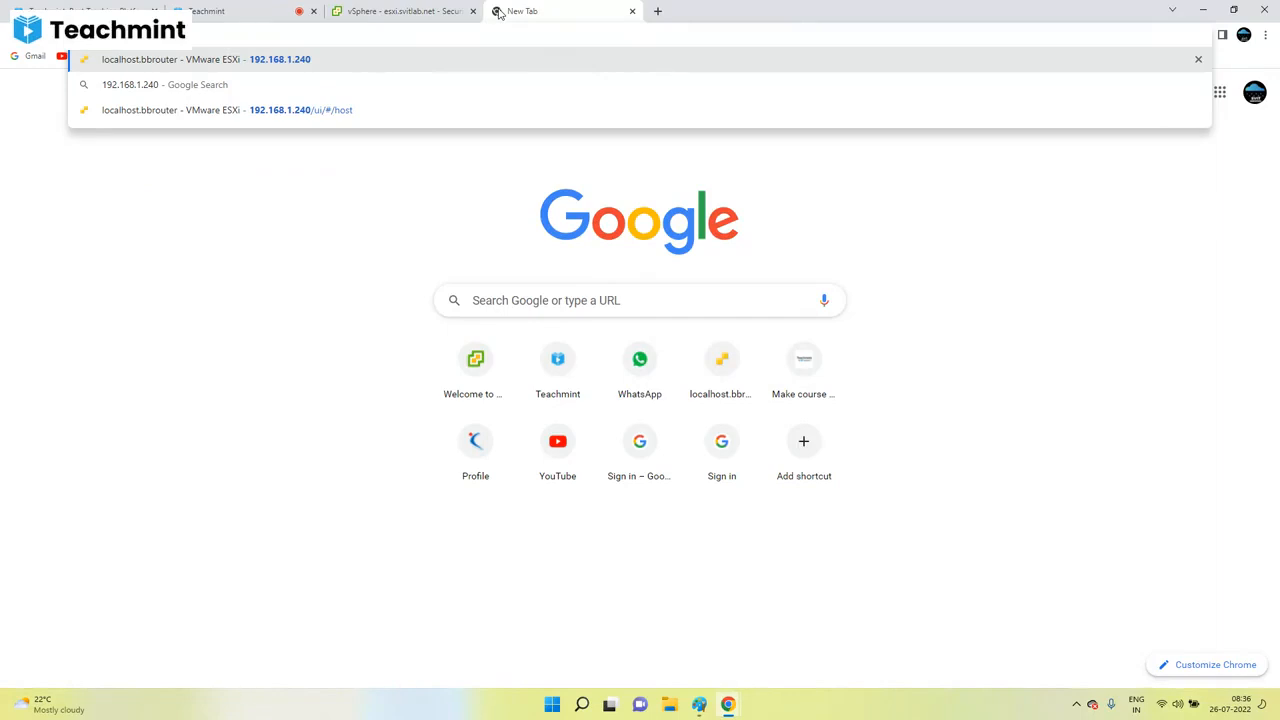
key(Return)
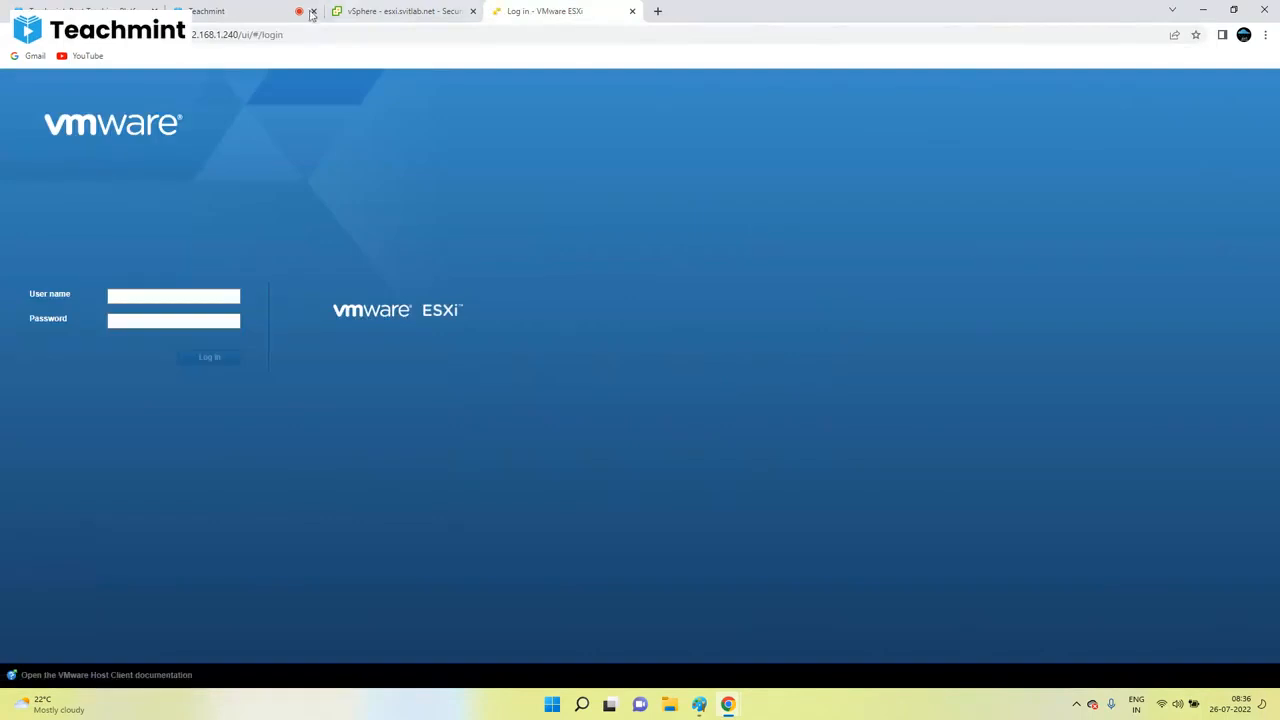
Step: Show the participants list in the Teachmint classroom
click(264, 10)
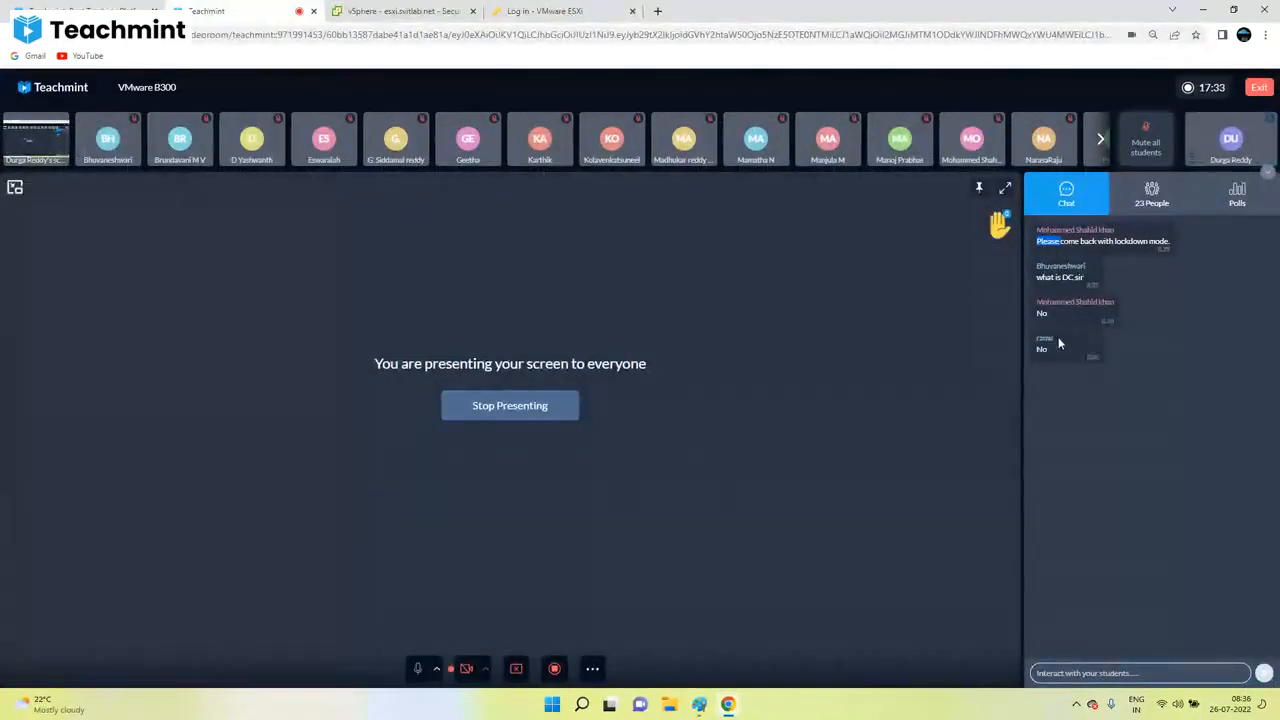
click(1141, 216)
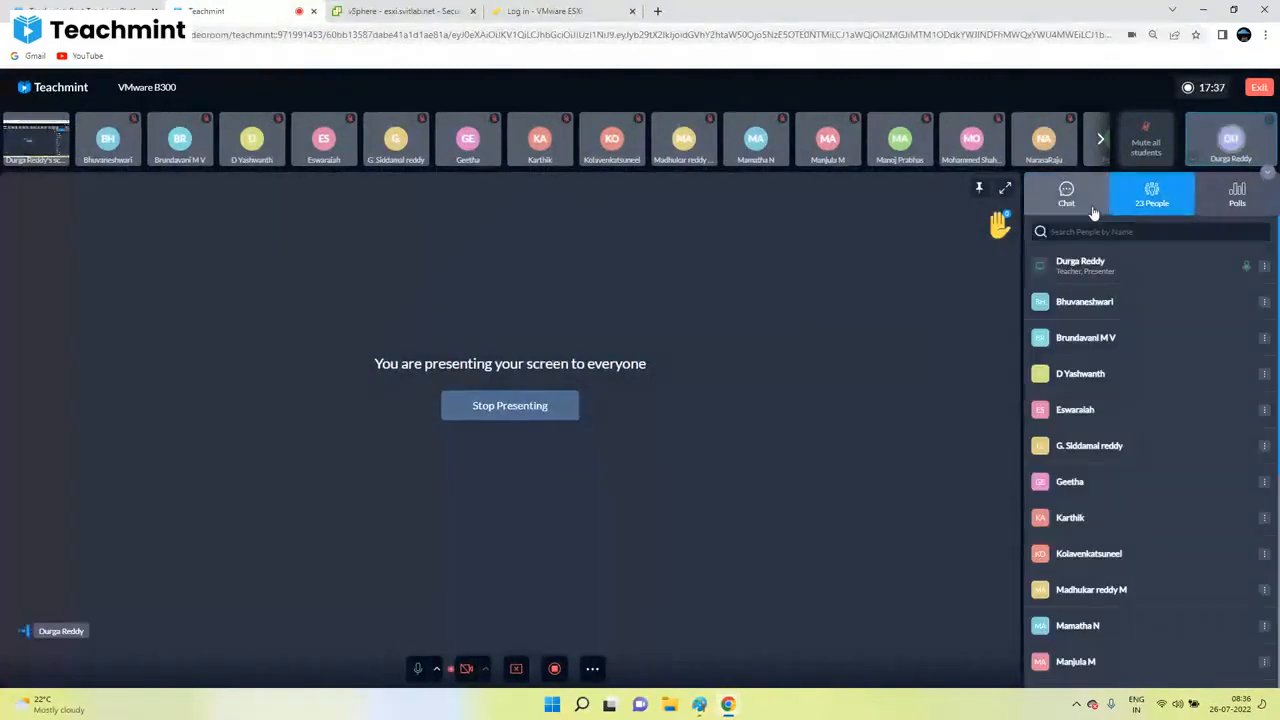
click(1094, 213)
click(1140, 205)
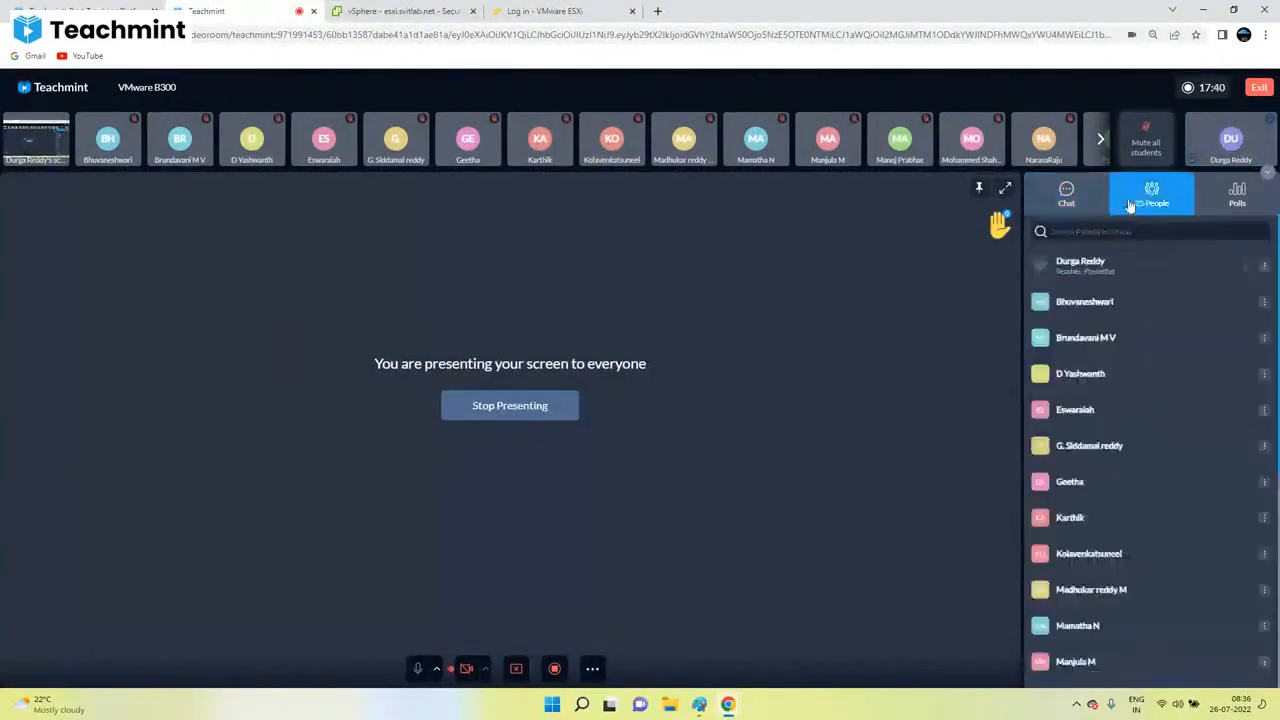
Step: Try the ESXi login page's User name field to bring up saved user names
click(525, 11)
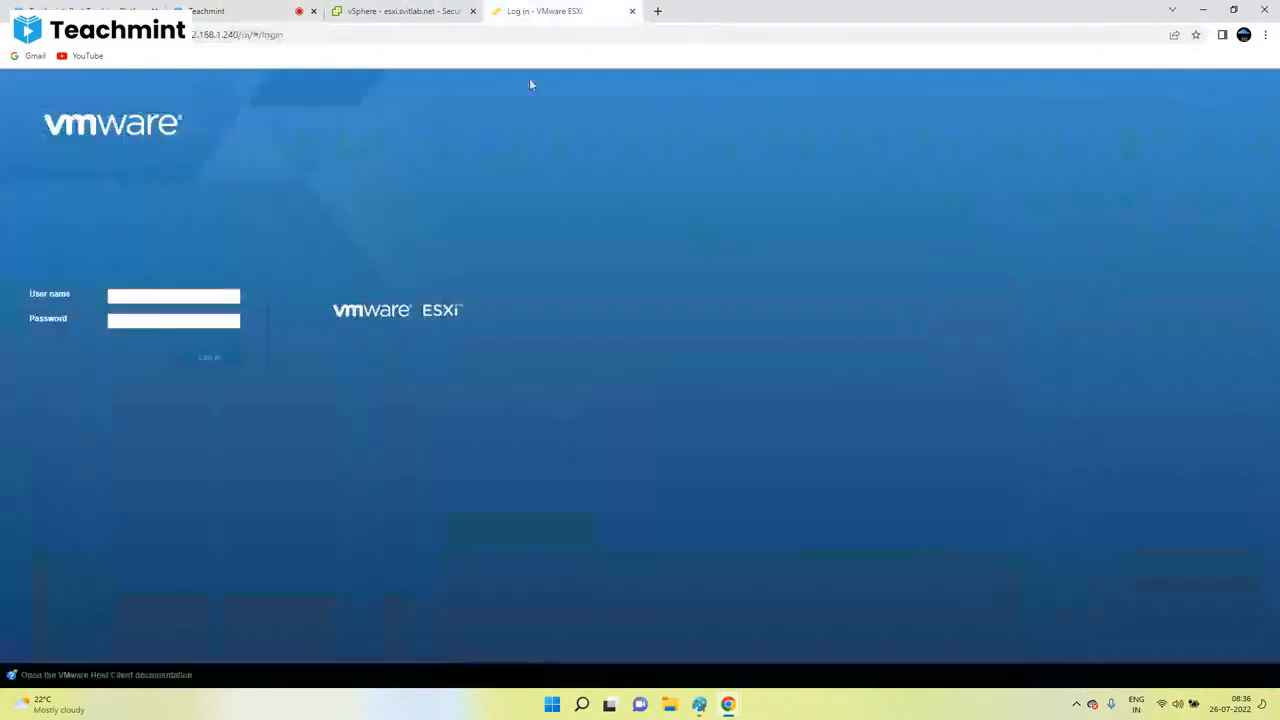
click(179, 300)
click(181, 297)
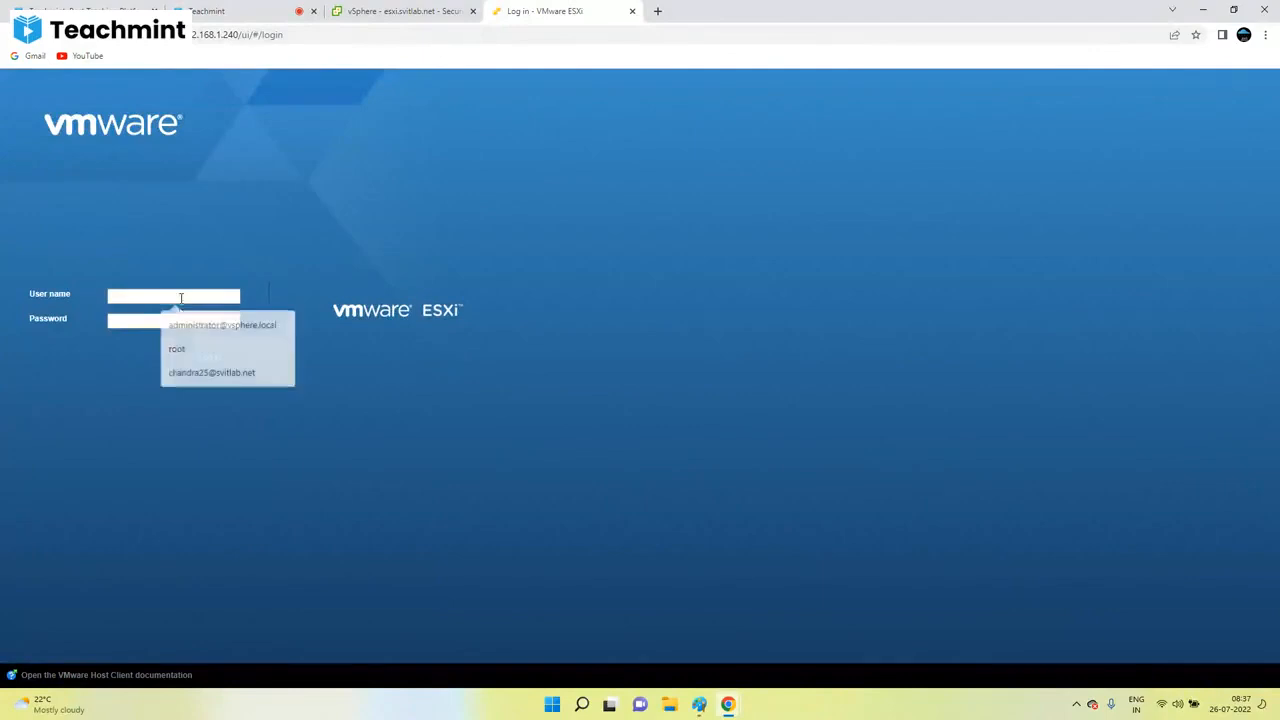
click(181, 296)
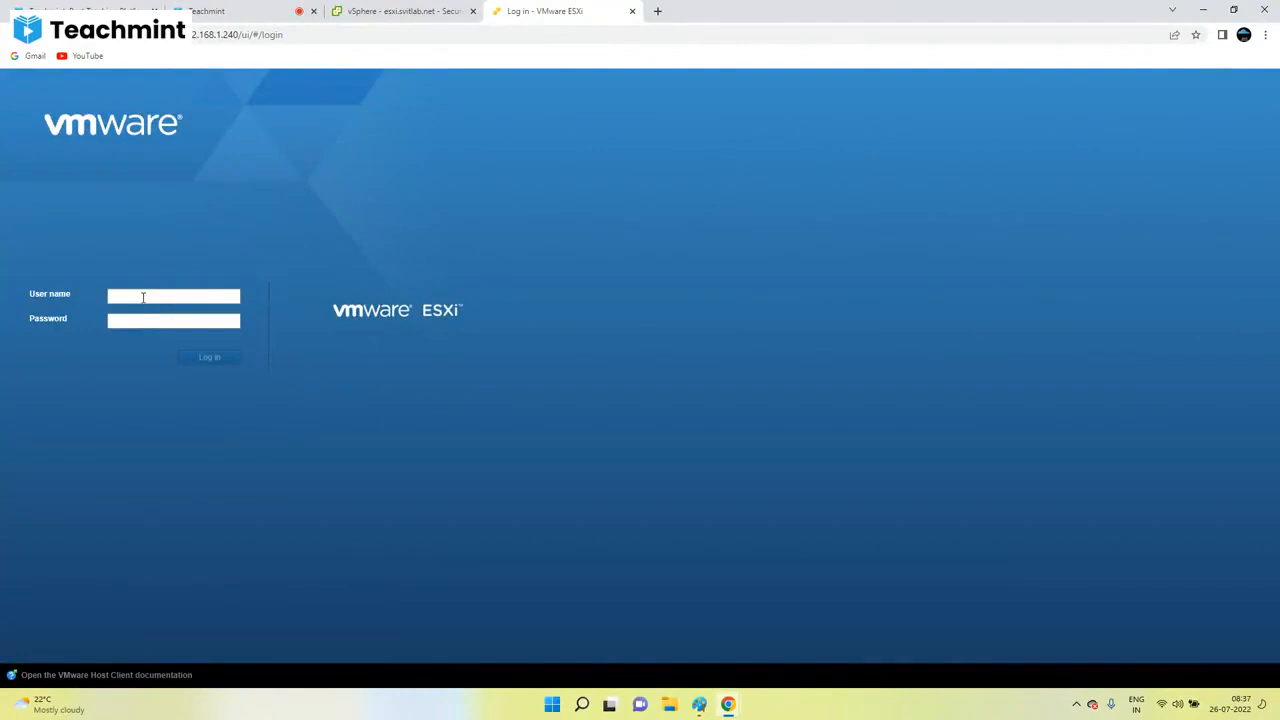
click(143, 297)
click(143, 297)
click(198, 303)
click(198, 302)
Step: Check the Teachmint chat messages and participants list
click(460, 12)
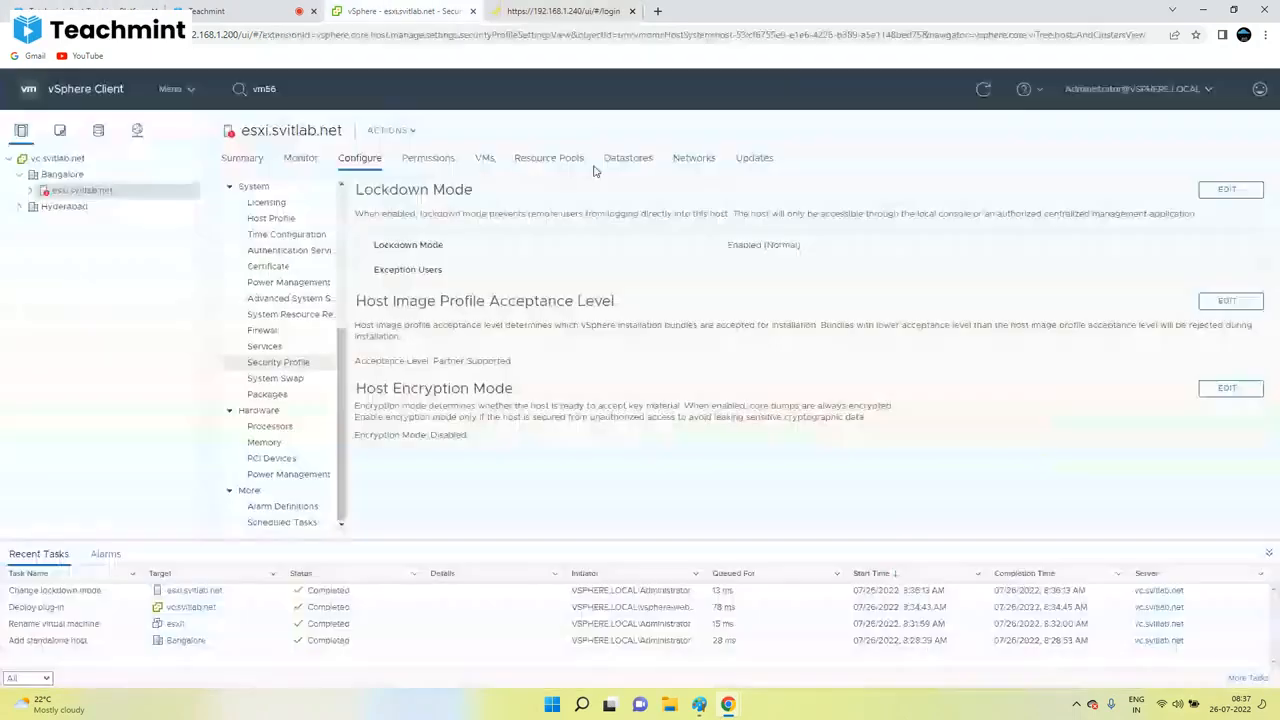
click(272, 12)
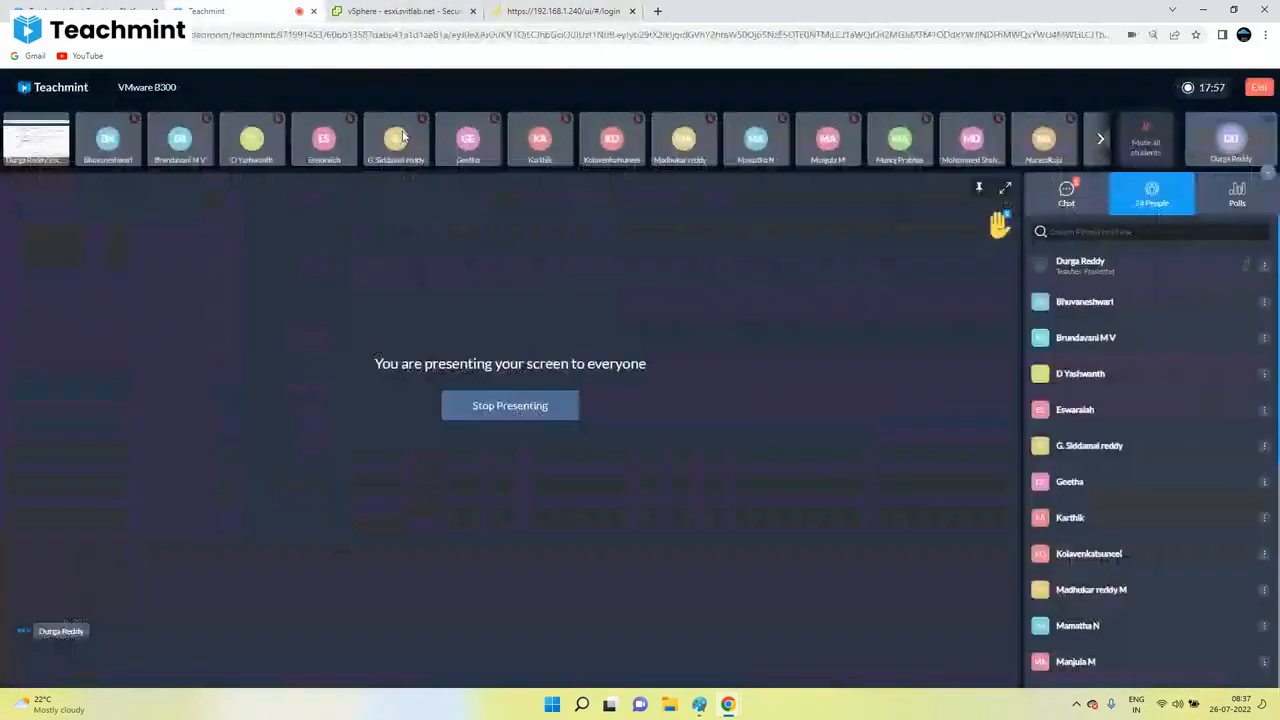
click(1066, 192)
click(1151, 193)
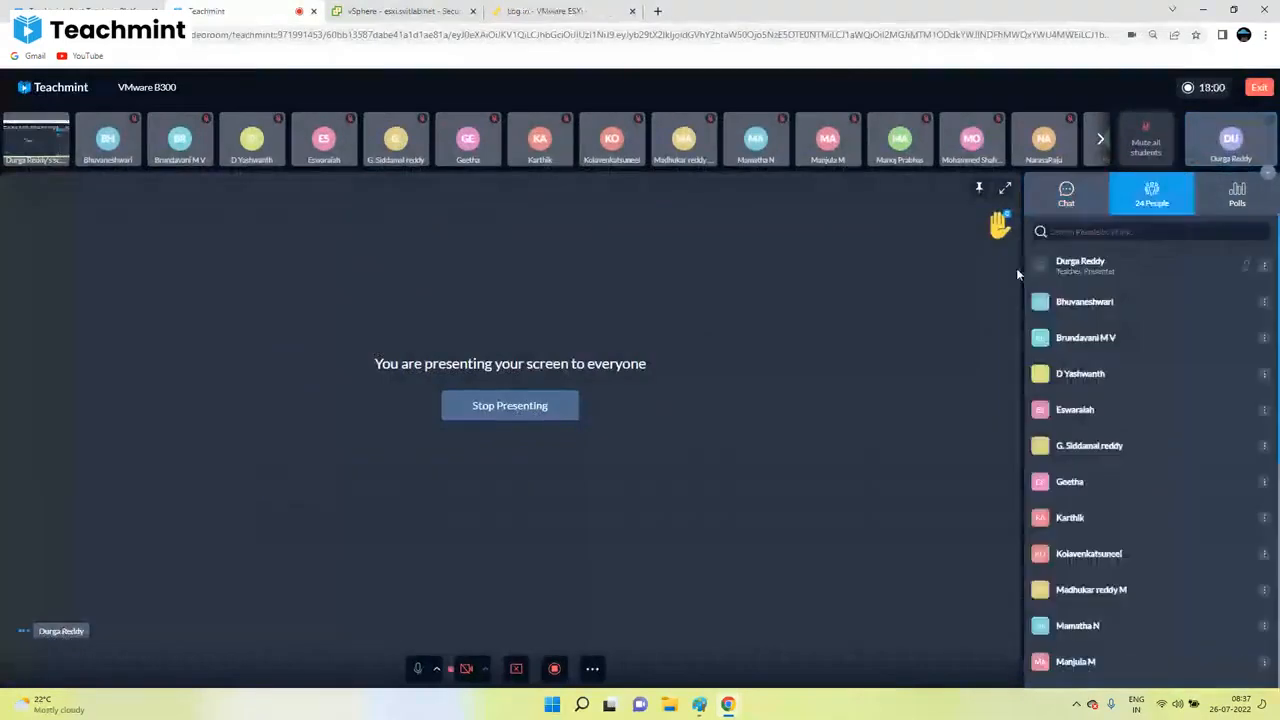
Step: Set Lockdown Mode on esxi.svitlab.net back to Disabled
click(443, 10)
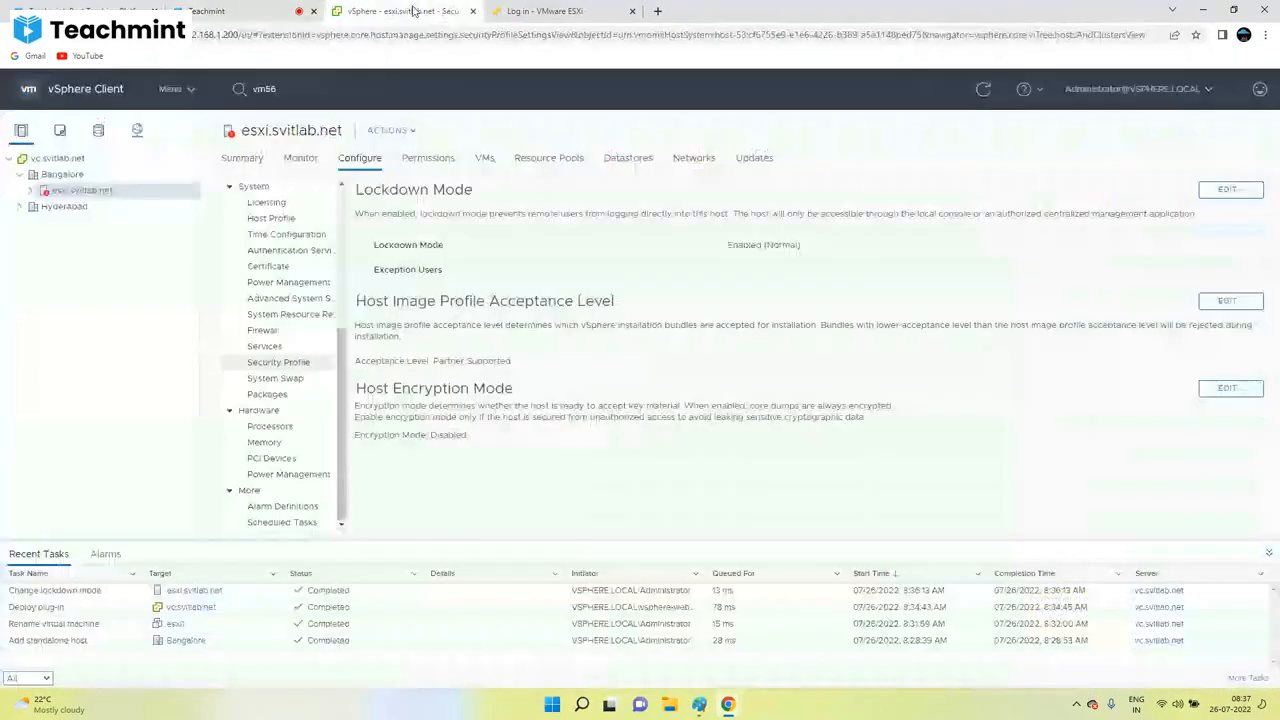
click(1224, 190)
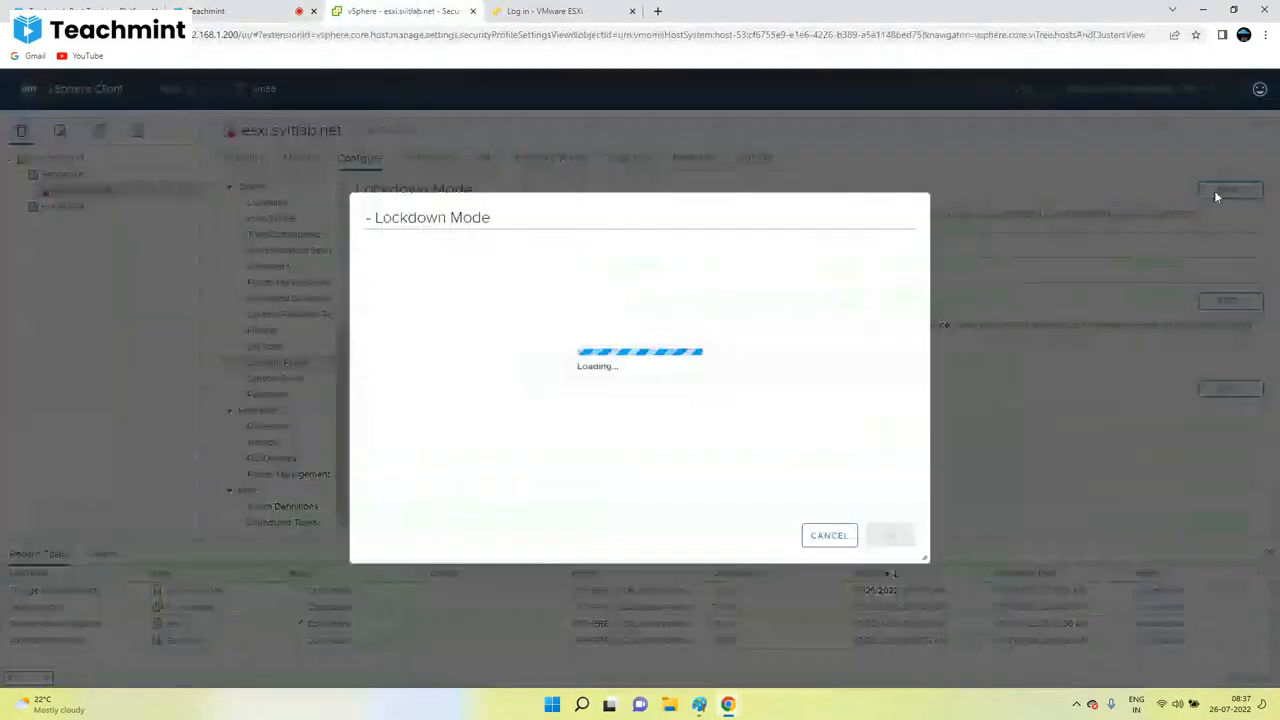
click(527, 337)
click(868, 535)
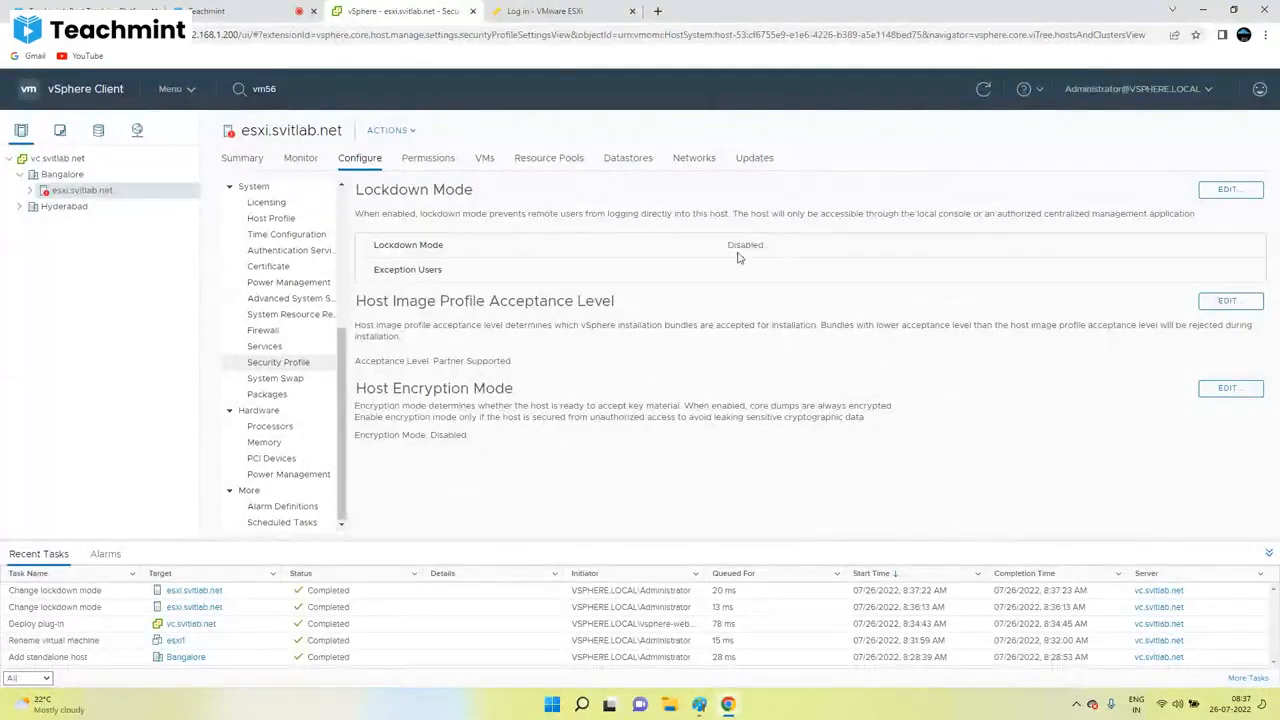
click(576, 13)
Step: Refresh the ESXi Host Client to sign in, then select the student's lockdown chat message
key(F5)
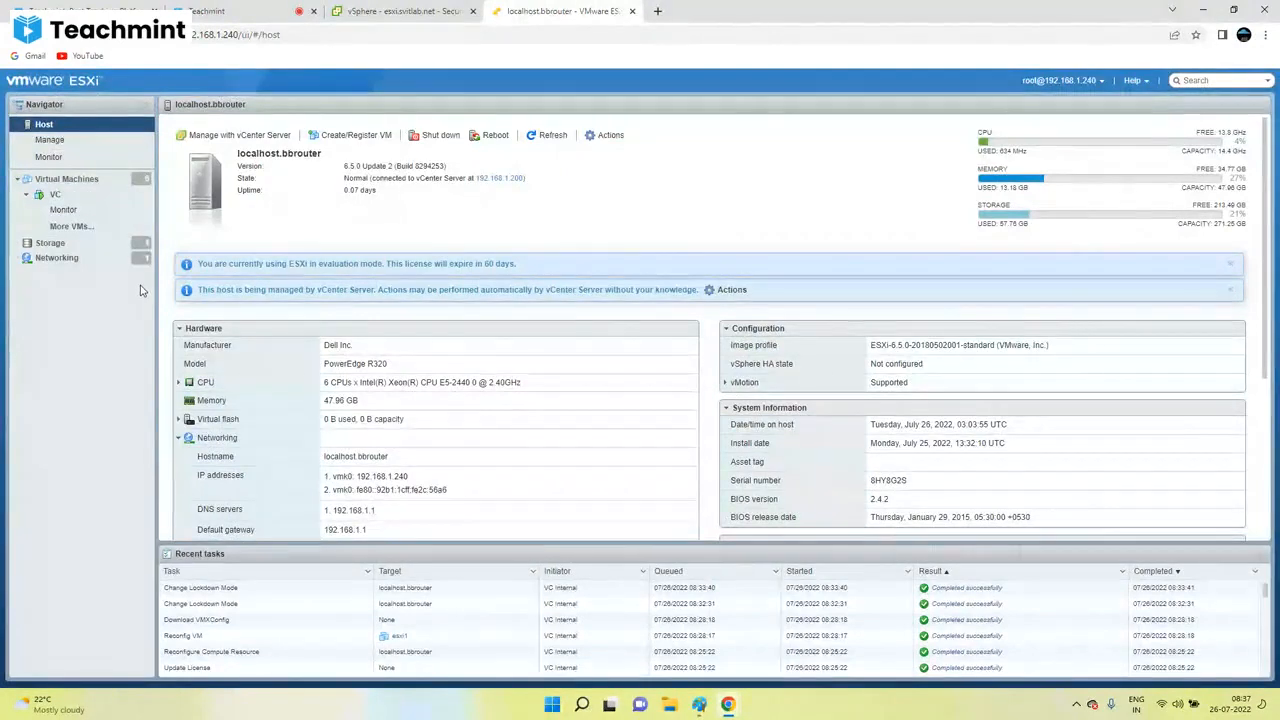
click(230, 8)
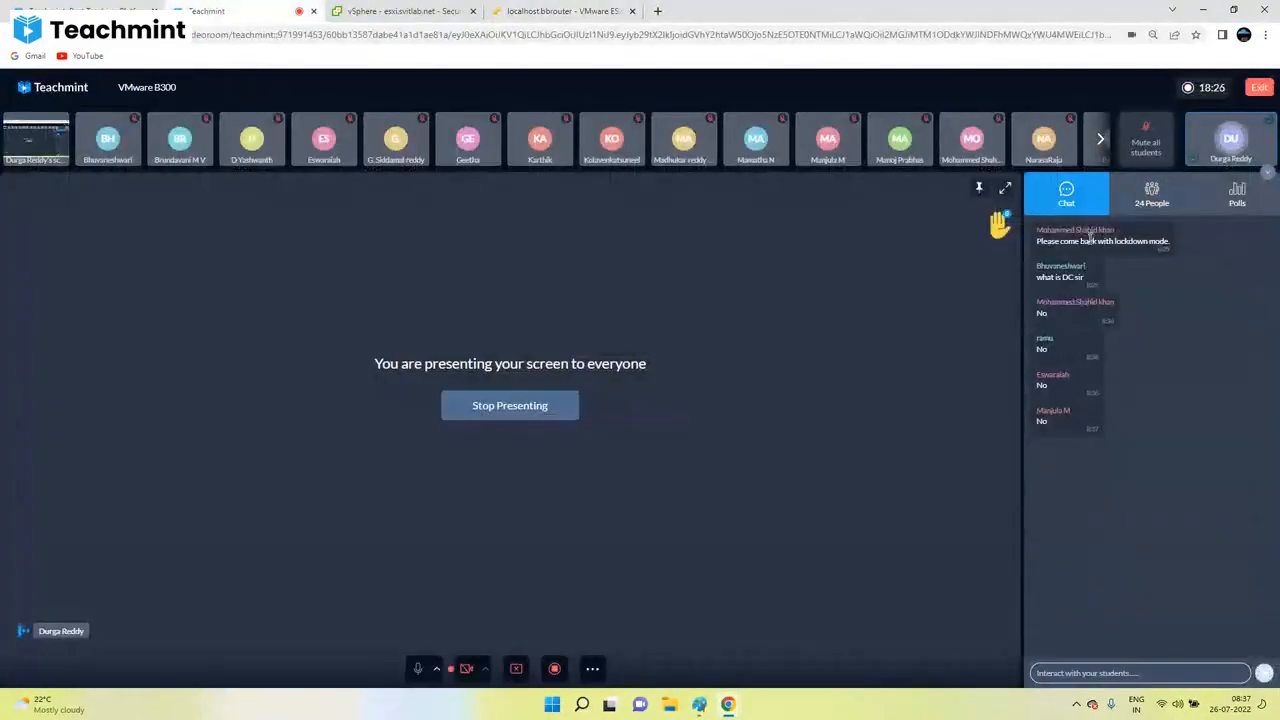
triple_click(1076, 243)
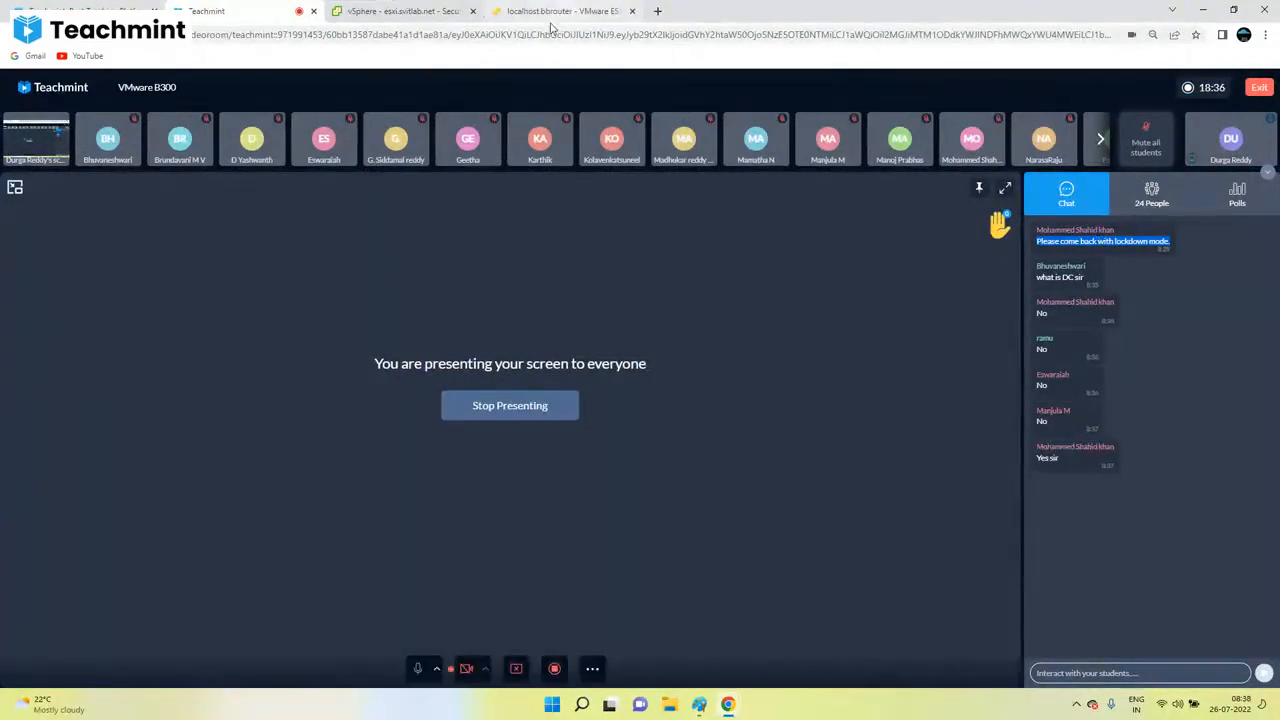
click(429, 9)
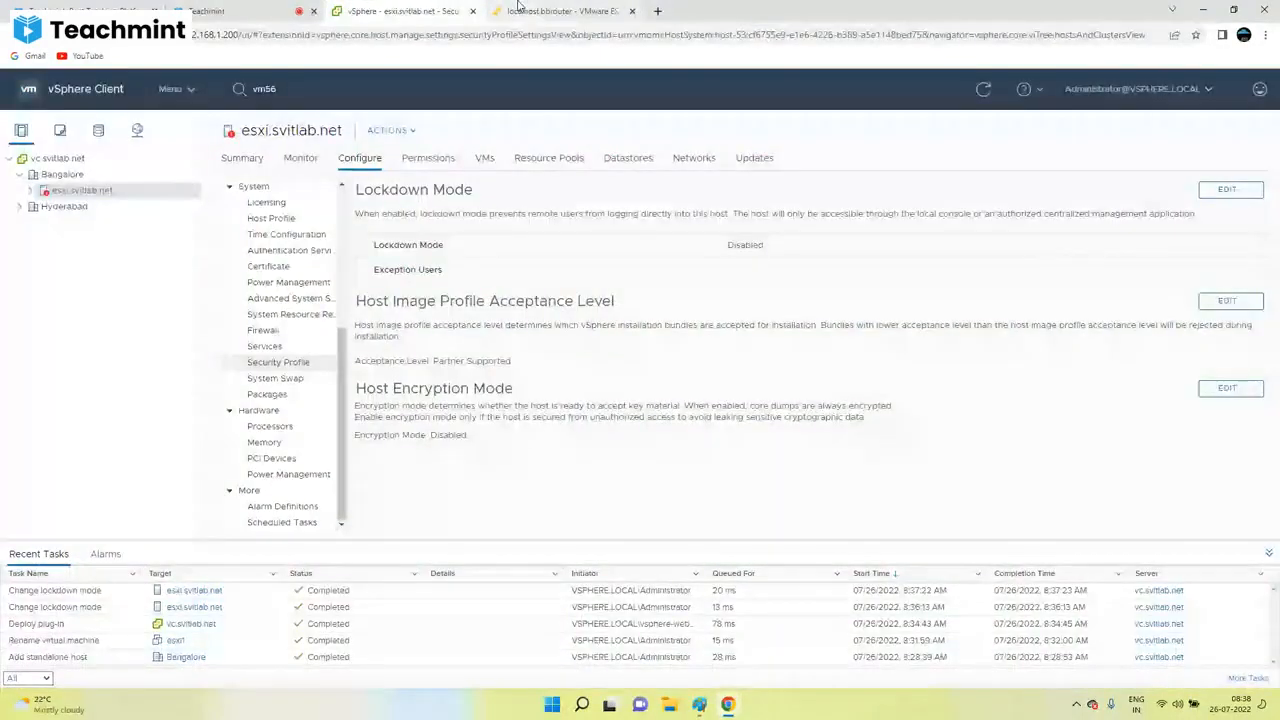
Step: Scroll the host's Configure list and open the Lockdown Mode editor
scroll(343, 308, up, 5)
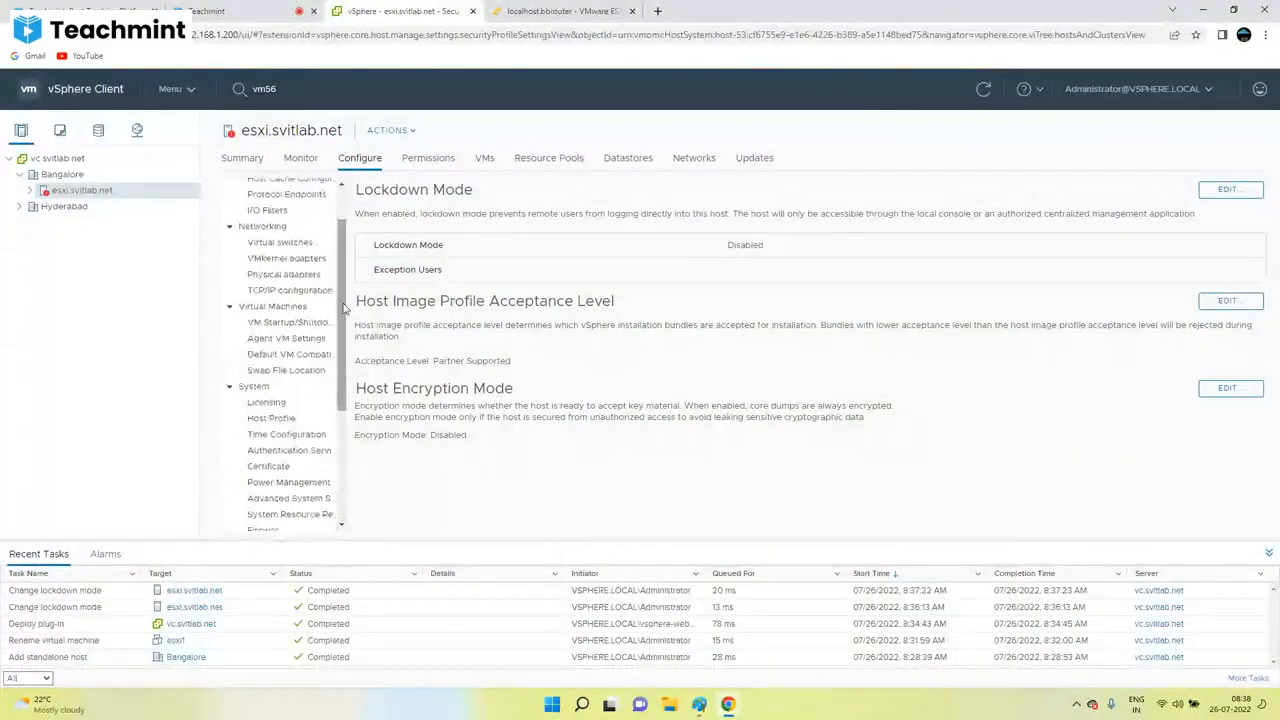
drag(343, 308, 343, 292)
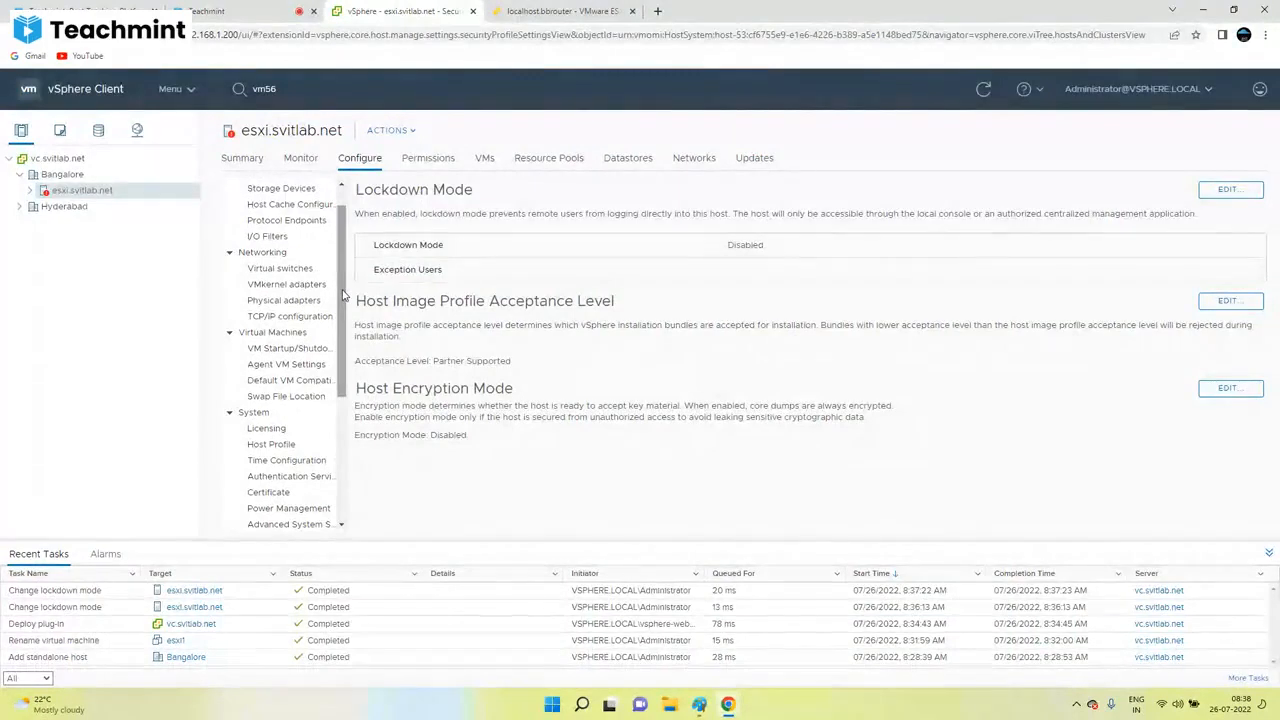
drag(343, 295, 345, 272)
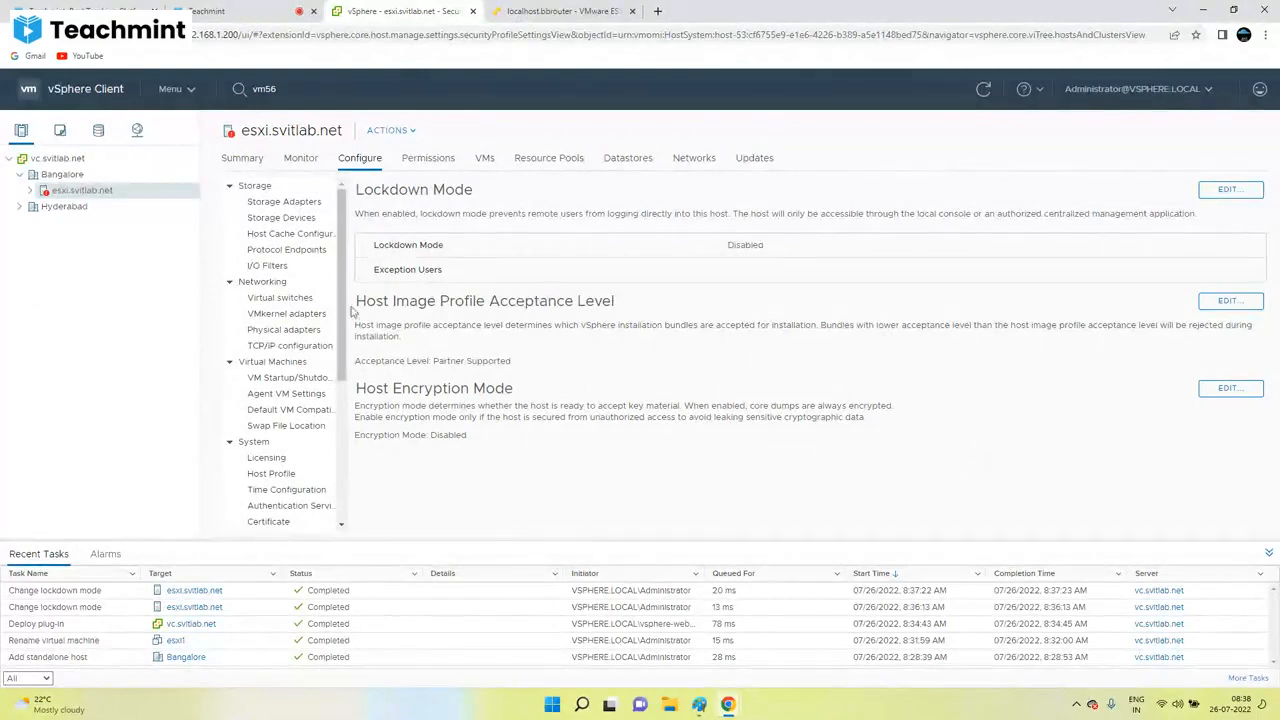
scroll(270, 360, down, 5)
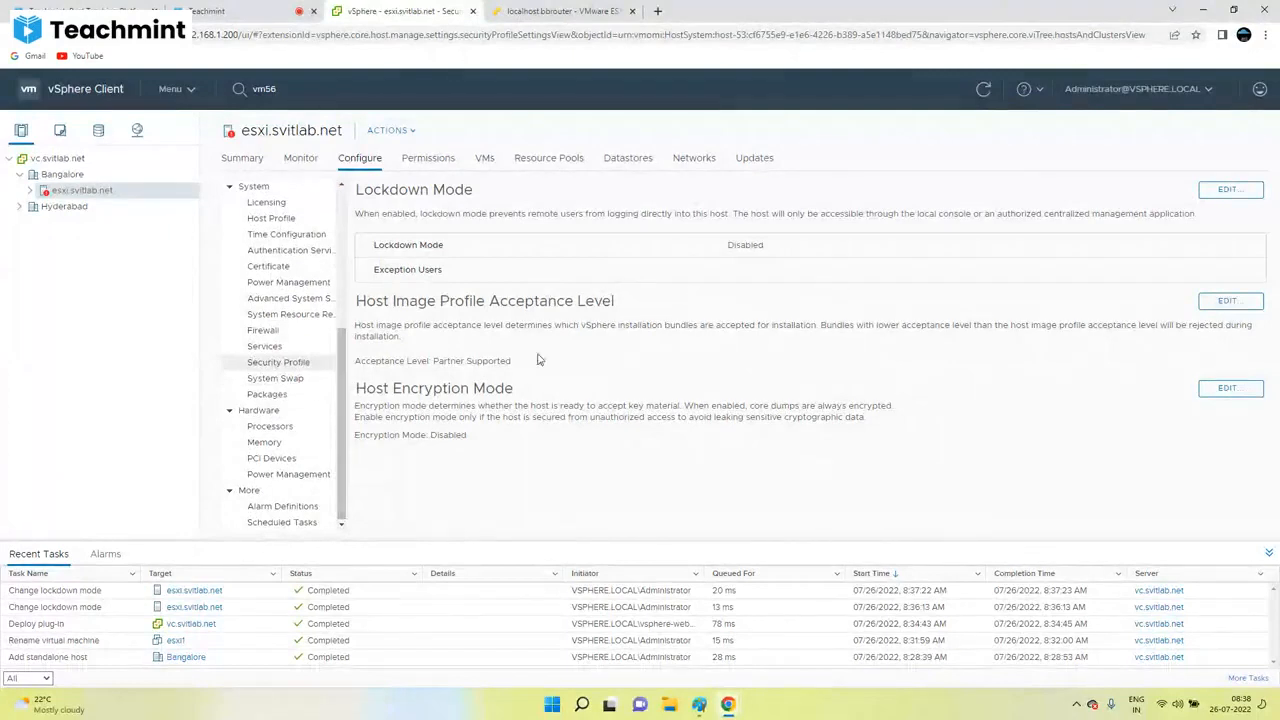
click(1229, 190)
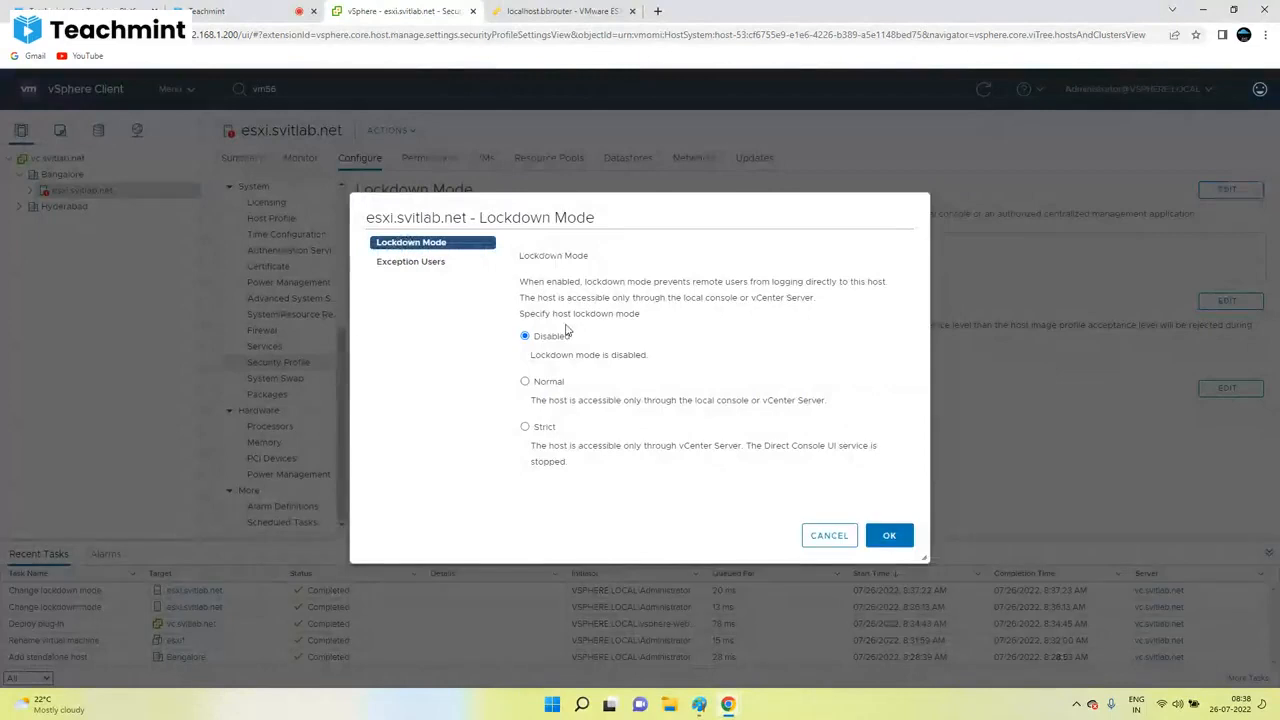
Step: Cancel the lockdown editor unchanged and bring up the Paint VM Admin–VC–ESXi access diagram
click(829, 535)
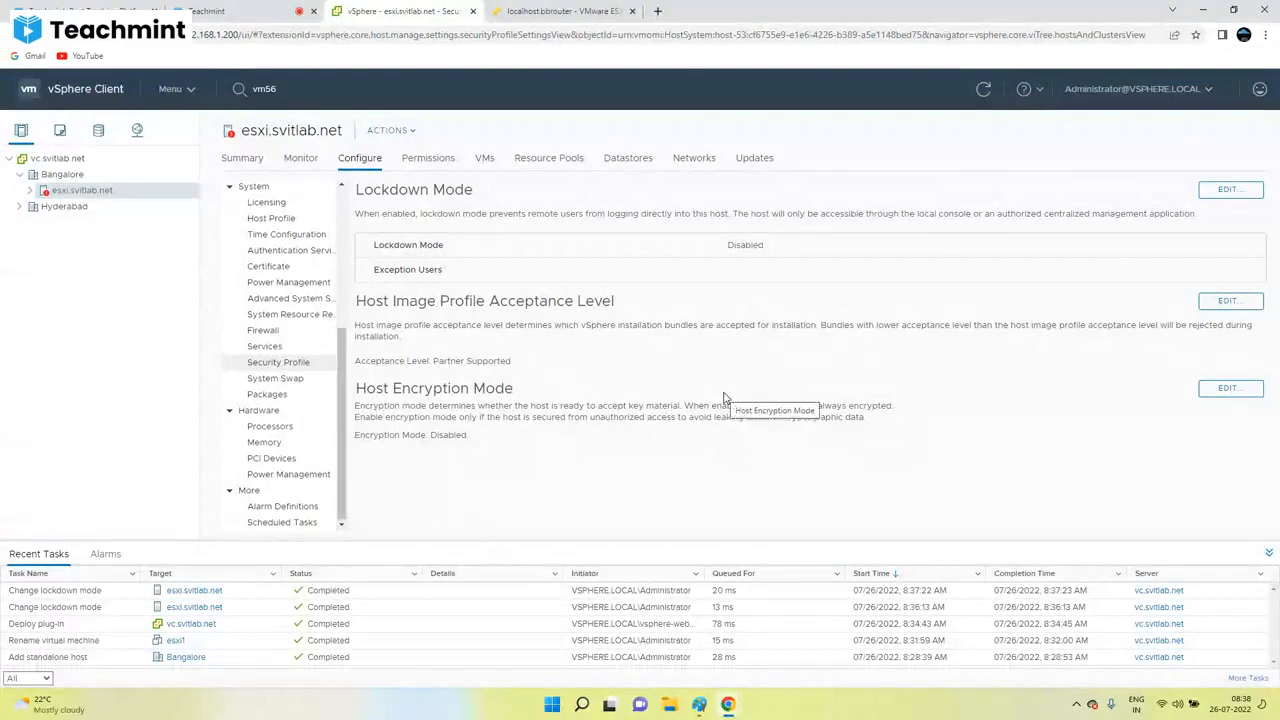
click(703, 707)
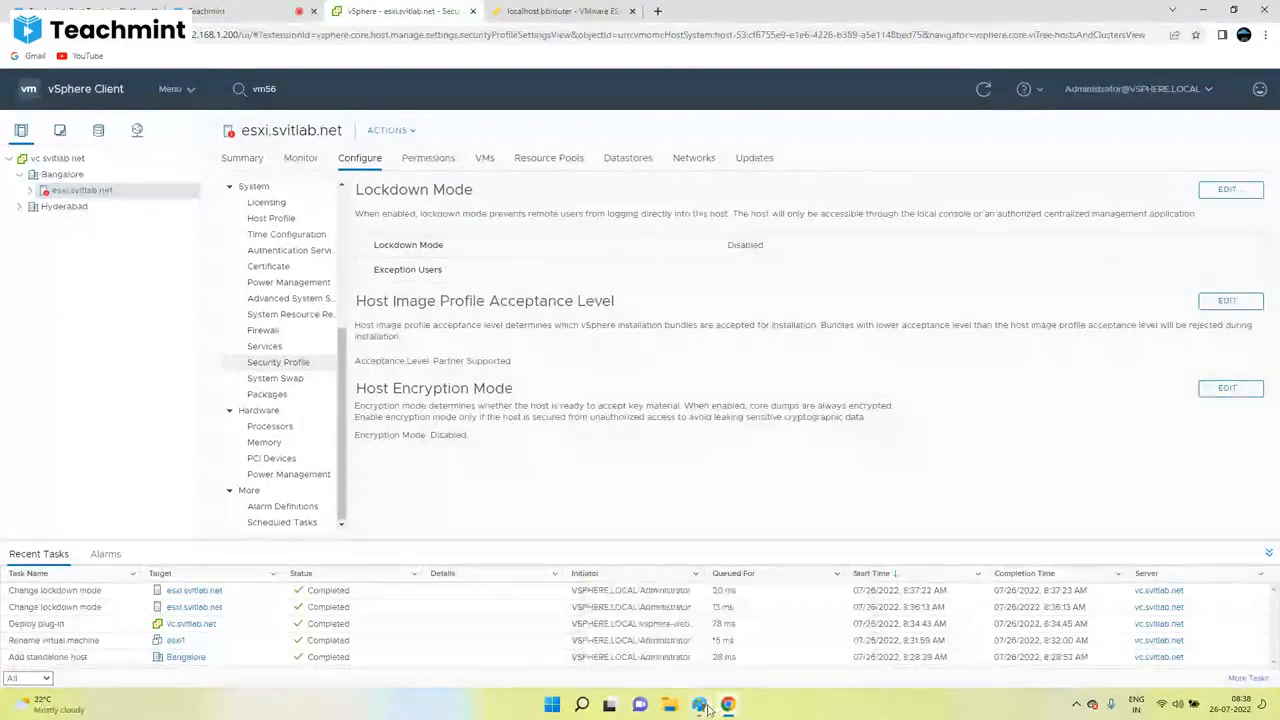
scroll(731, 425, down, 2)
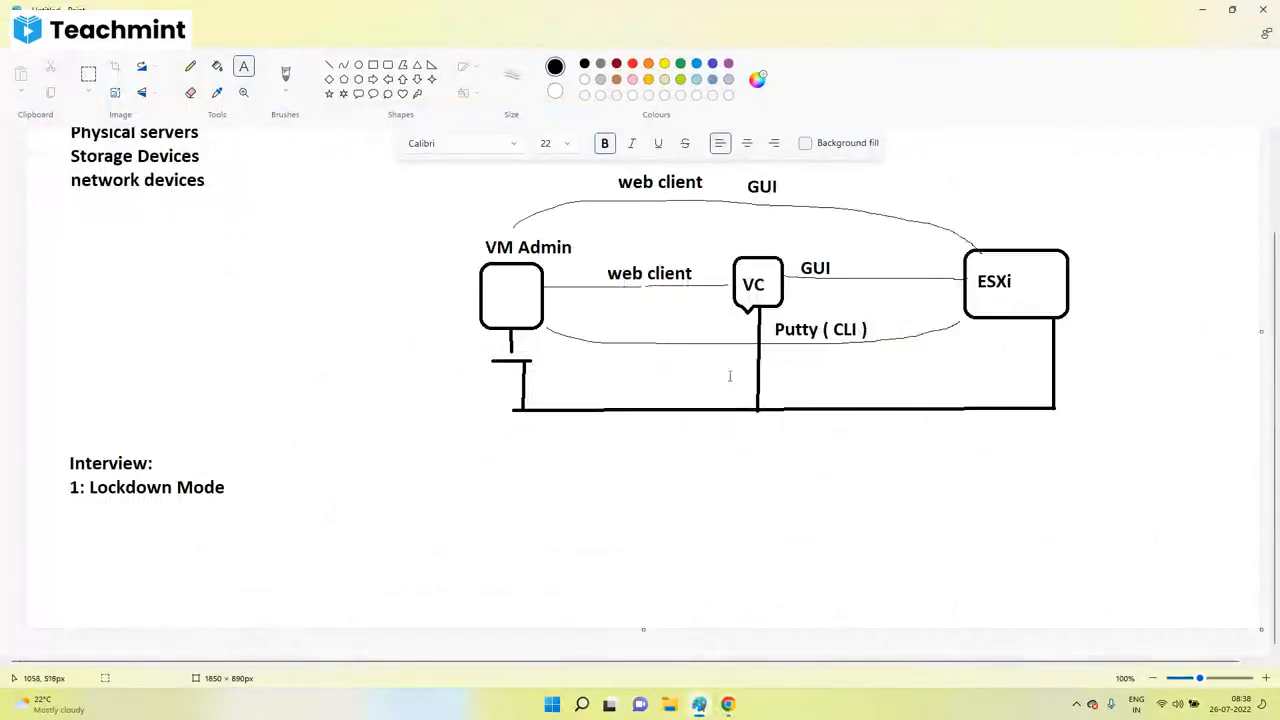